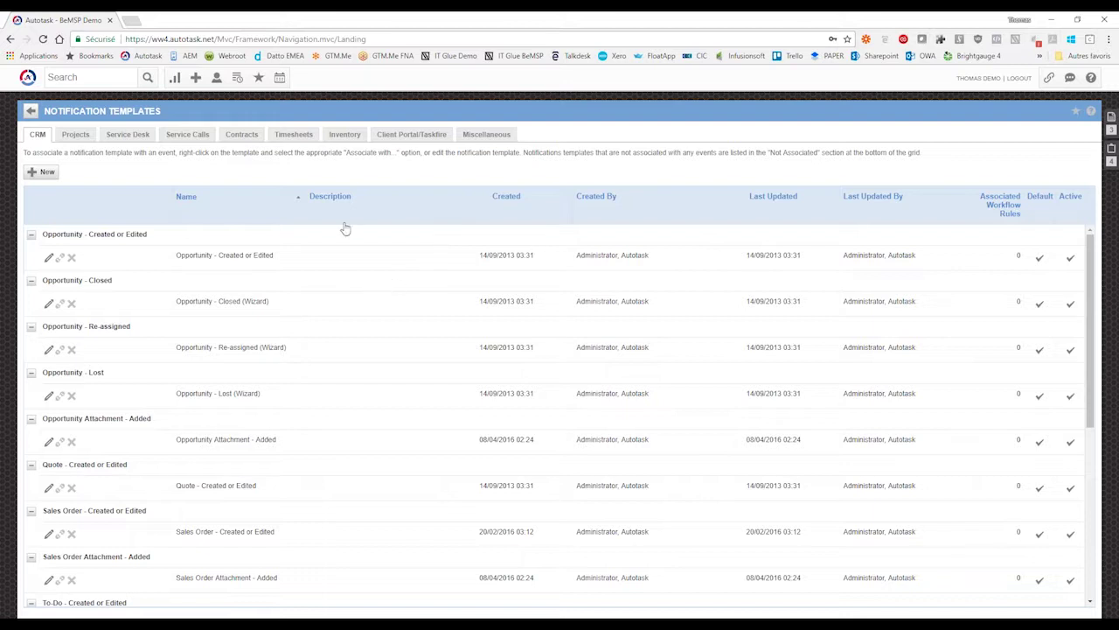
- Switch Notification Templates to the Service Desk list, showing the Ticket - Created or Edited group
{"action": "left_click", "coordinate": [122, 137]}
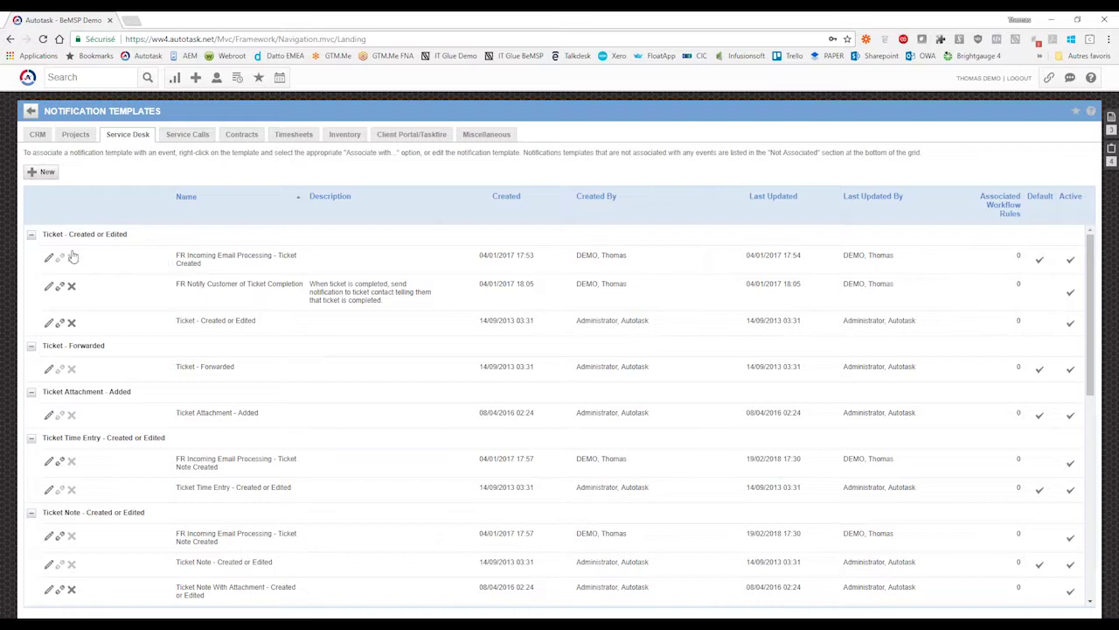
{"action": "left_click", "coordinate": [30, 235]}
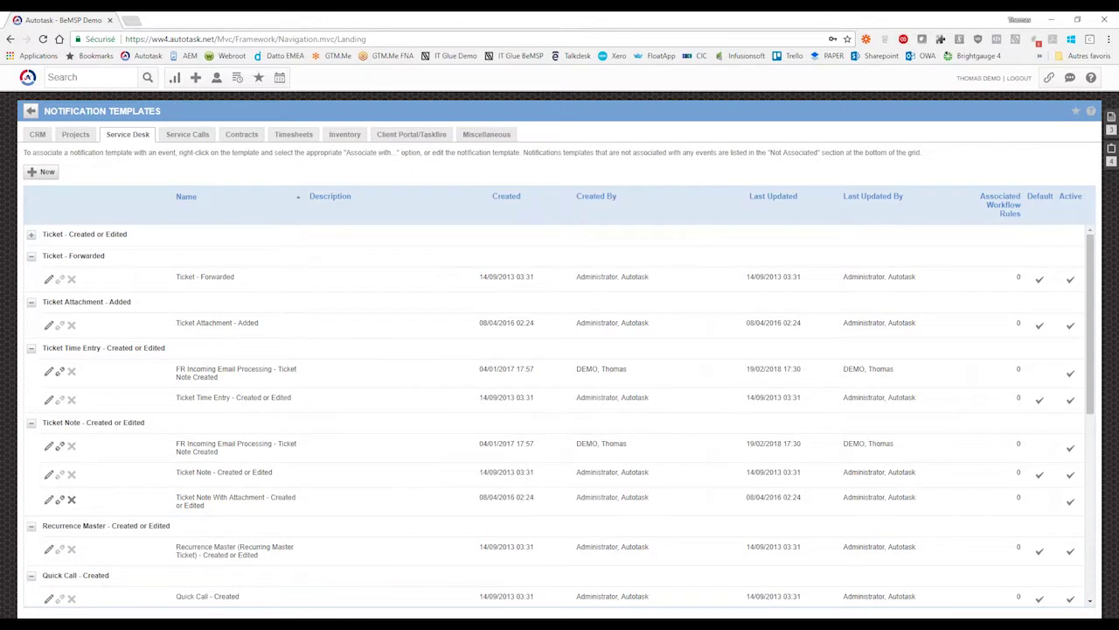
{"action": "left_click", "coordinate": [31, 234]}
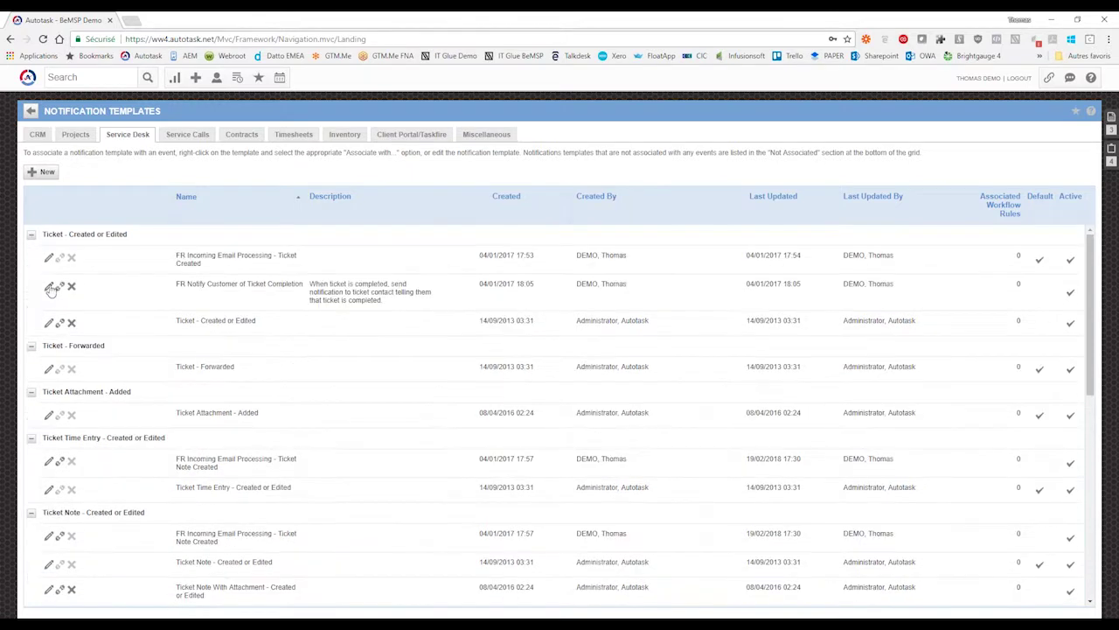
{"action": "left_click", "coordinate": [31, 345]}
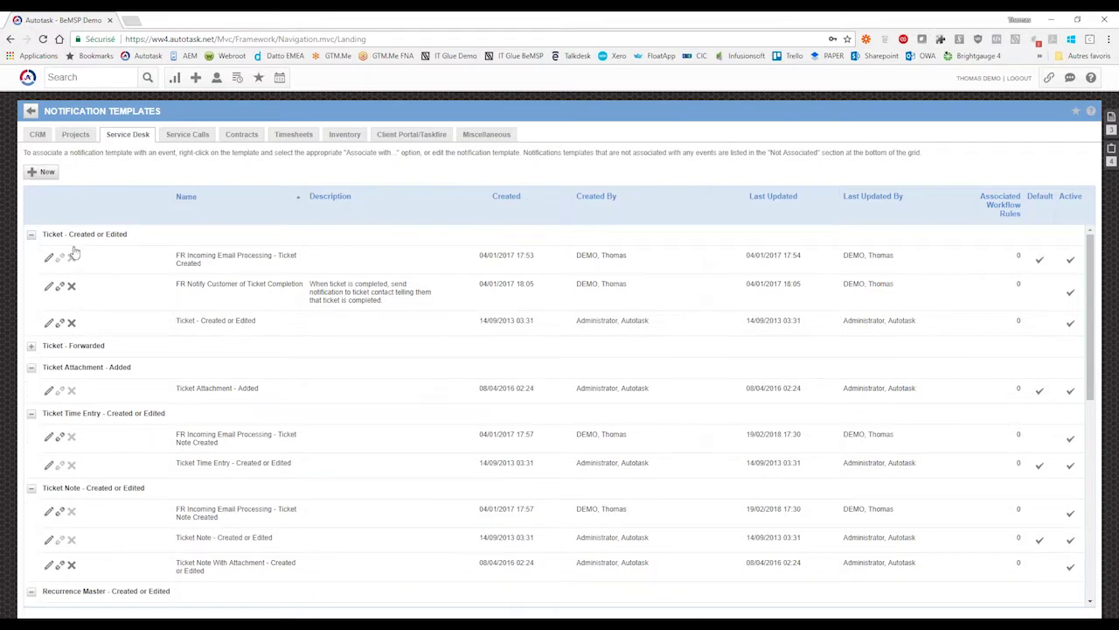
{"action": "left_click_drag", "start_coordinate": [55, 233], "coordinate": [133, 238]}
{"action": "left_click", "coordinate": [133, 239]}
{"action": "left_click", "coordinate": [32, 346]}
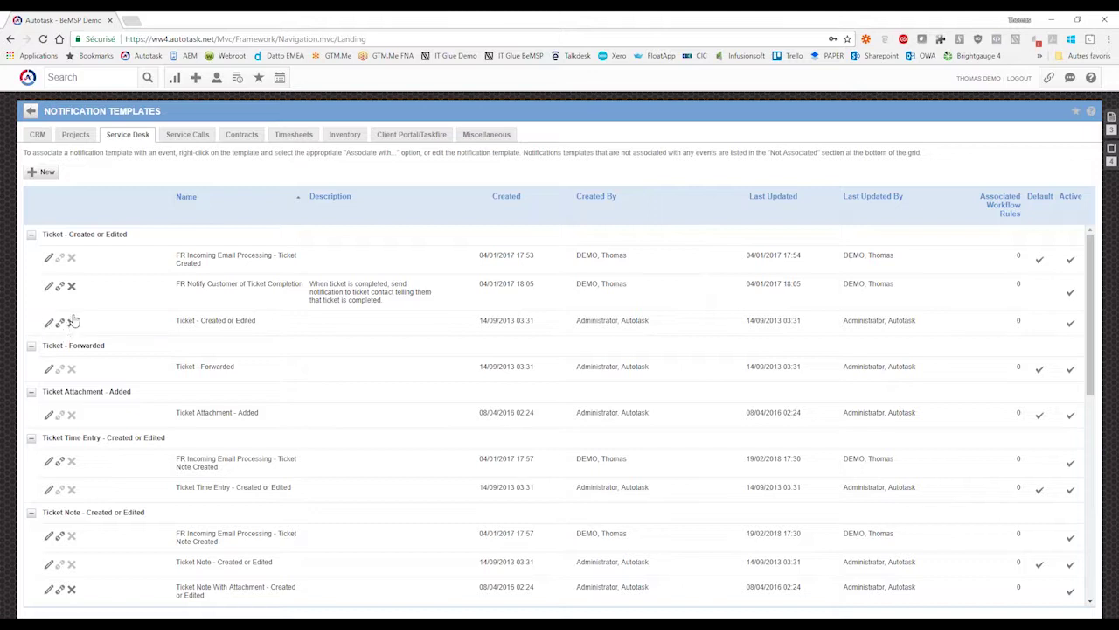
- Check the first template's actions and Associate with... submenu, then open FR Notify Customer of Ticket Completion's actions
{"action": "right_click", "coordinate": [62, 260]}
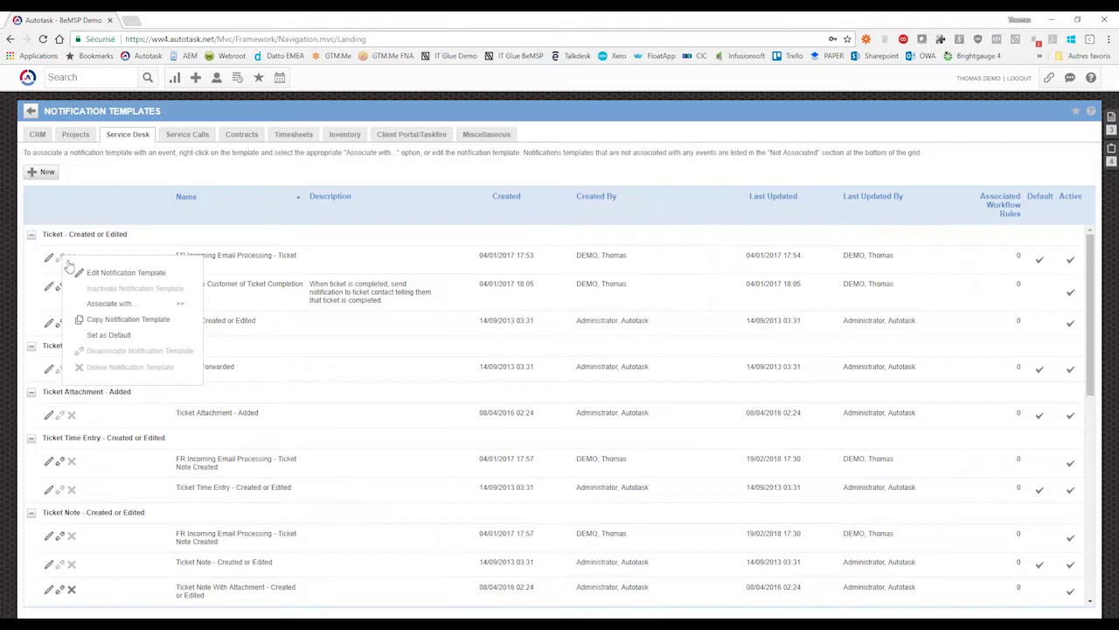
{"action": "mouse_move", "coordinate": [124, 306]}
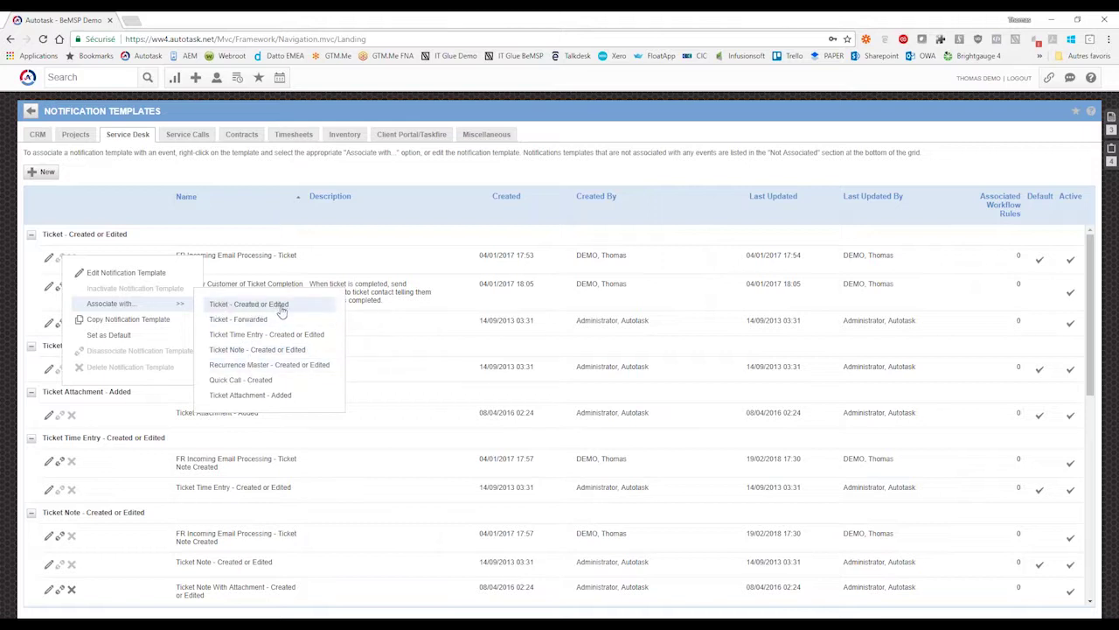
{"action": "left_click", "coordinate": [229, 240]}
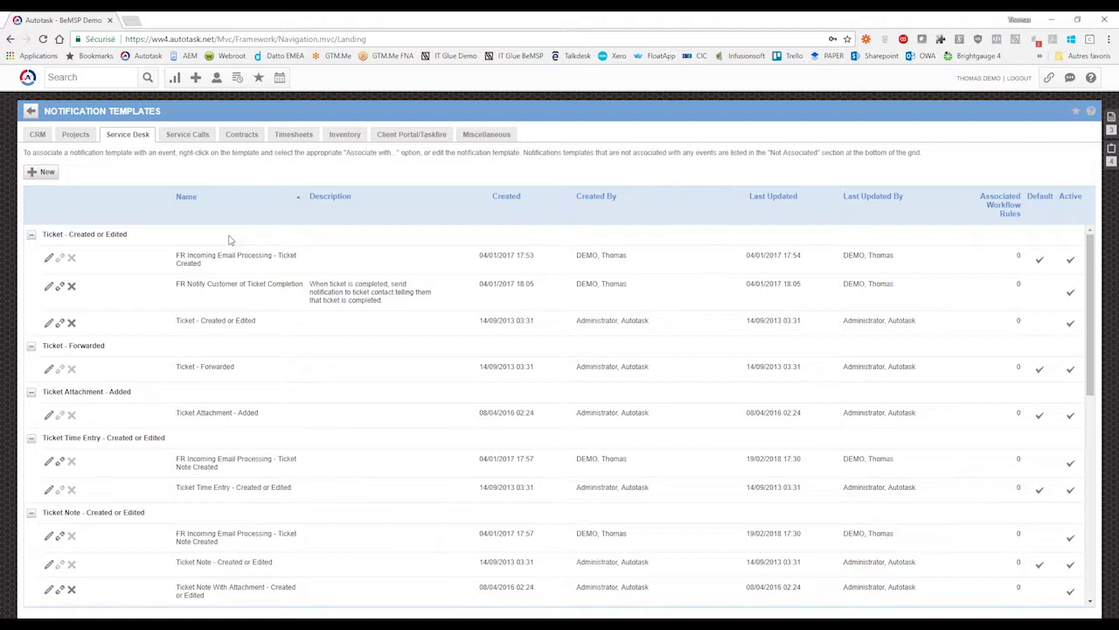
{"action": "right_click", "coordinate": [90, 265]}
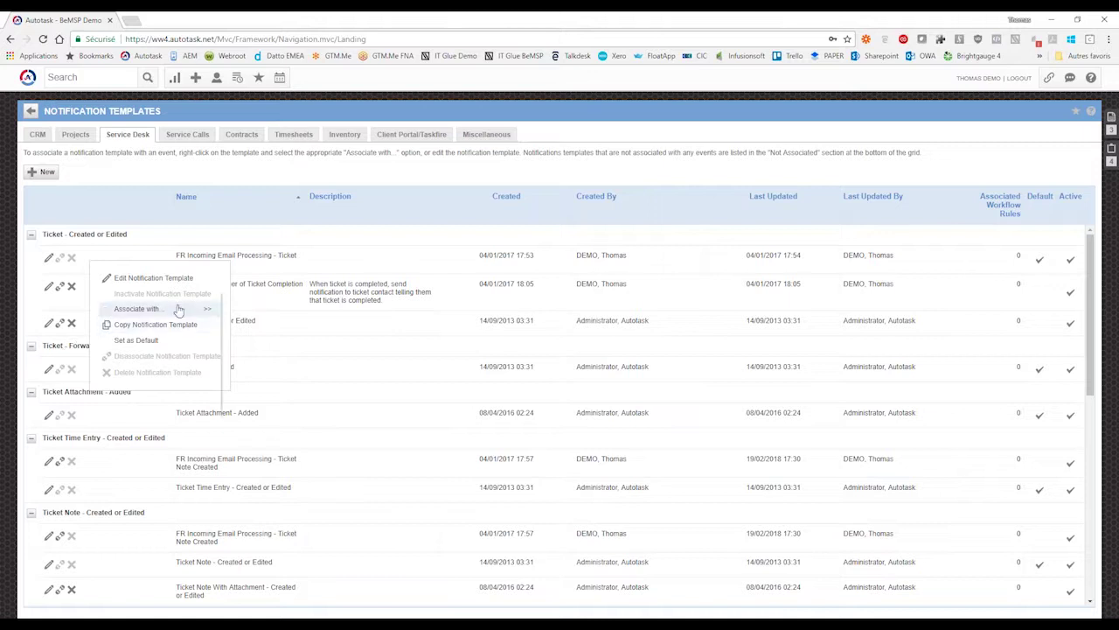
{"action": "mouse_move", "coordinate": [166, 308]}
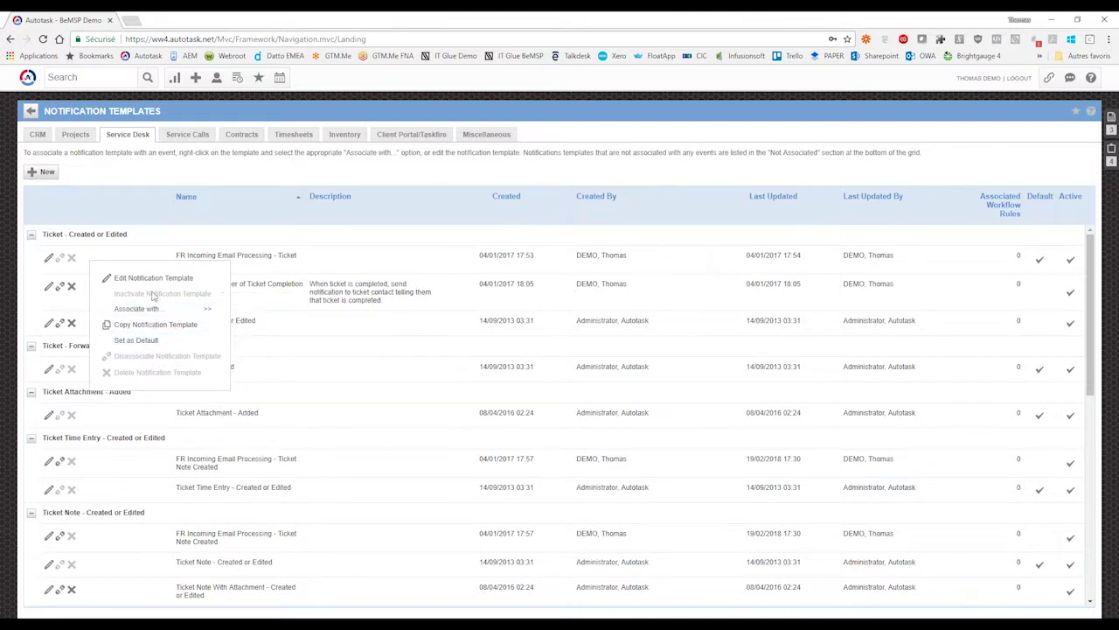
{"action": "right_click", "coordinate": [230, 288]}
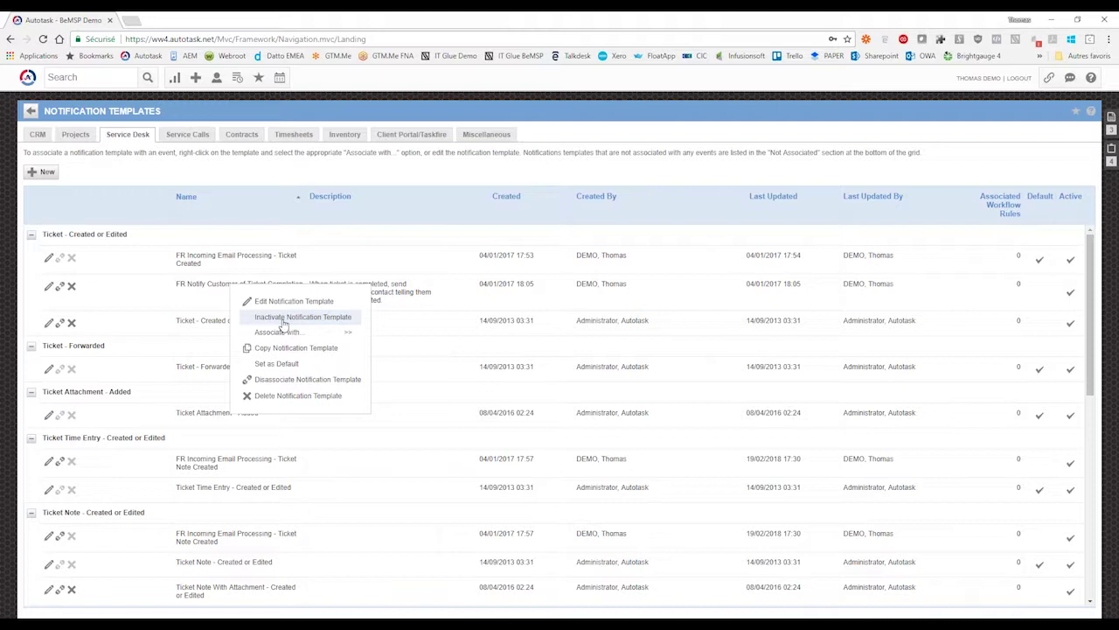
- Close the menu and bring up the Ticket - Created or Edited template's actions, including Copy Notification Template
{"action": "left_click", "coordinate": [339, 152]}
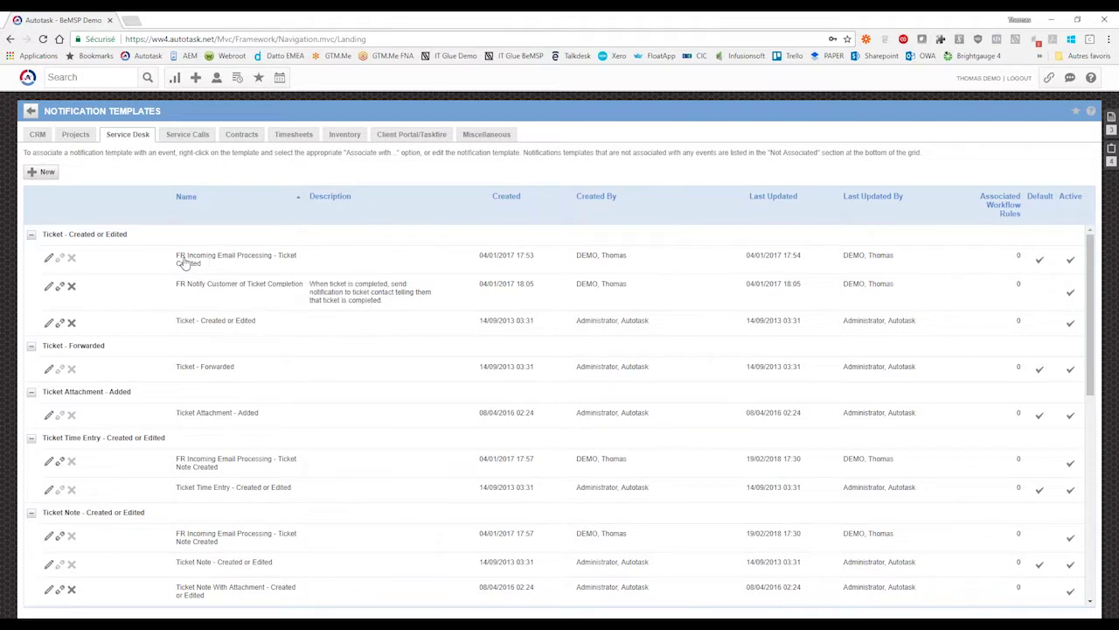
{"action": "left_click_drag", "start_coordinate": [202, 264], "coordinate": [182, 261]}
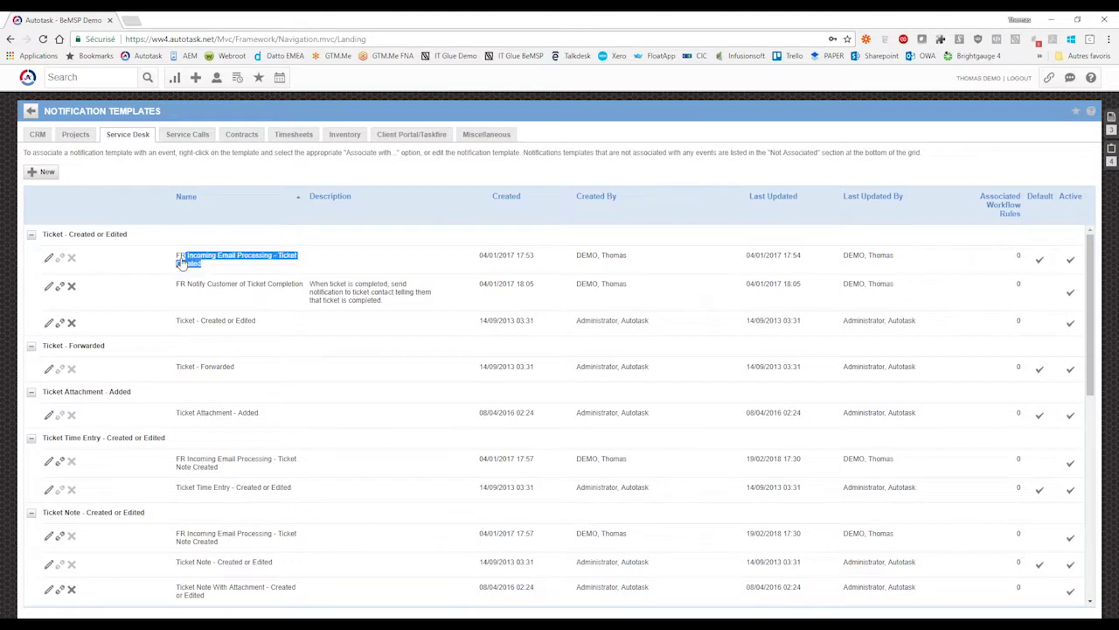
{"action": "left_click", "coordinate": [209, 267]}
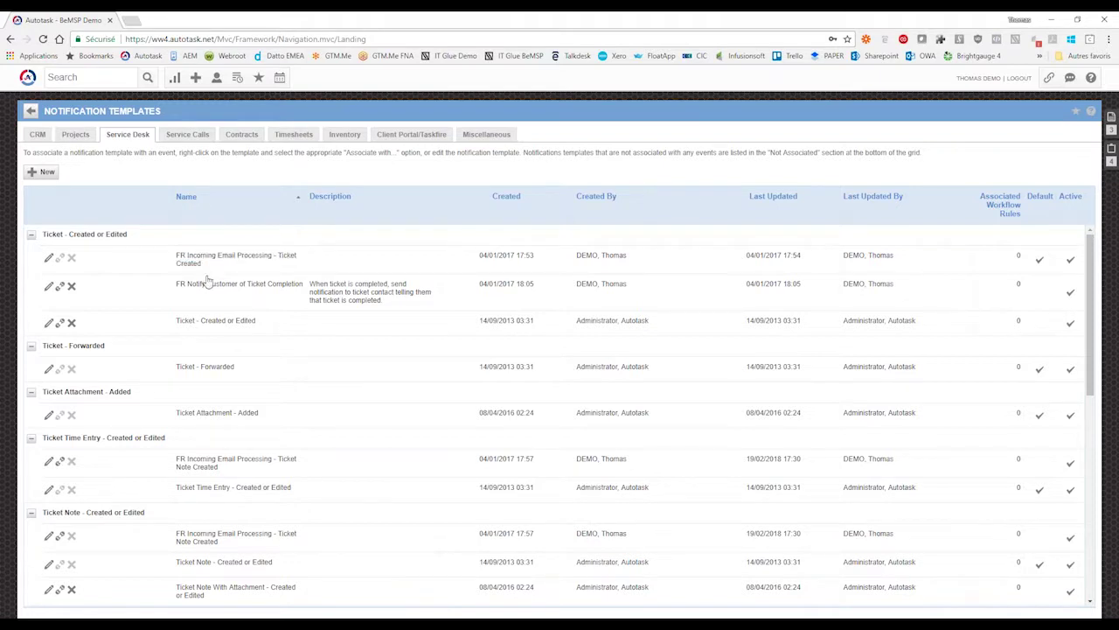
{"action": "right_click", "coordinate": [187, 327]}
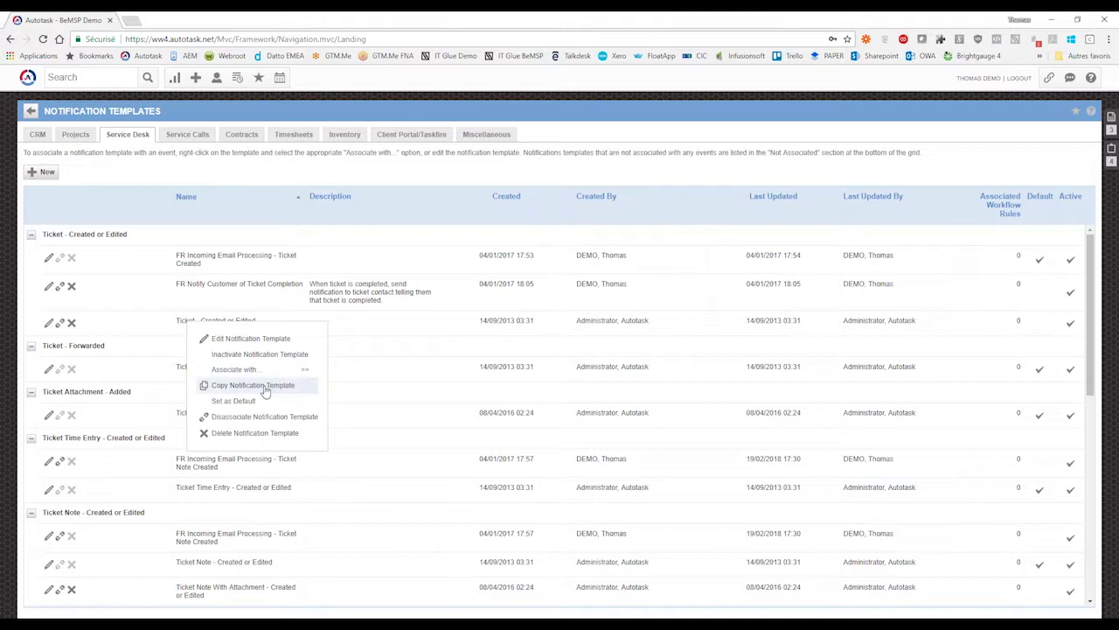
- Copy the Ticket - Created or Edited template and name it 'XXX - Ticket - Created or Edited (client)'
{"action": "left_click", "coordinate": [250, 338]}
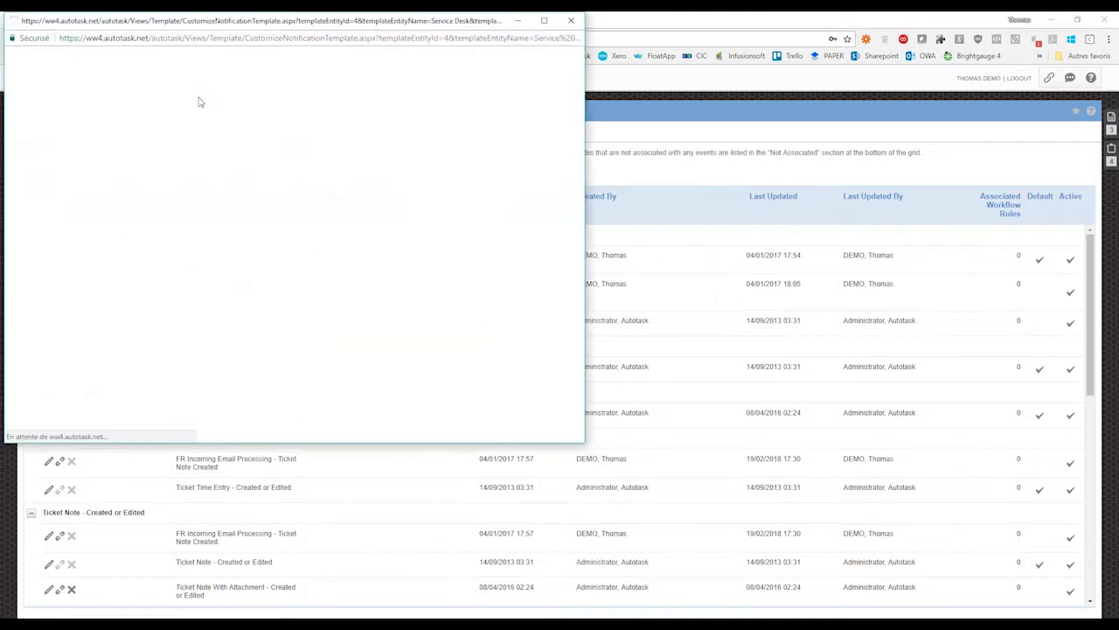
{"action": "left_click_drag", "start_coordinate": [181, 25], "coordinate": [270, 114]}
{"action": "left_click_drag", "start_coordinate": [147, 219], "coordinate": [74, 226]}
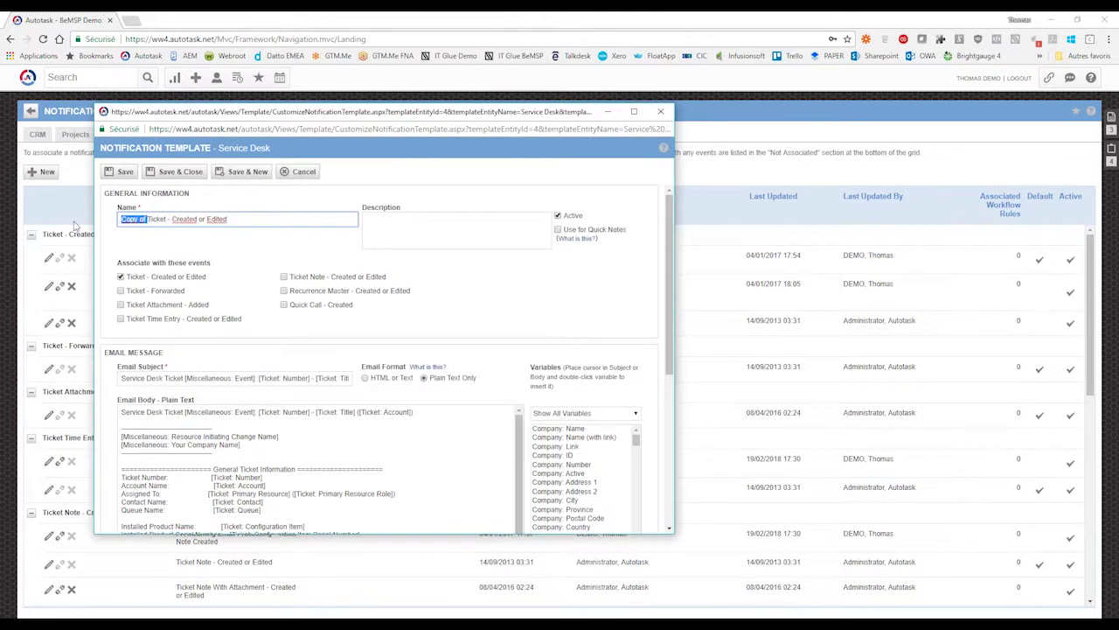
{"action": "type", "text": "BMP"}
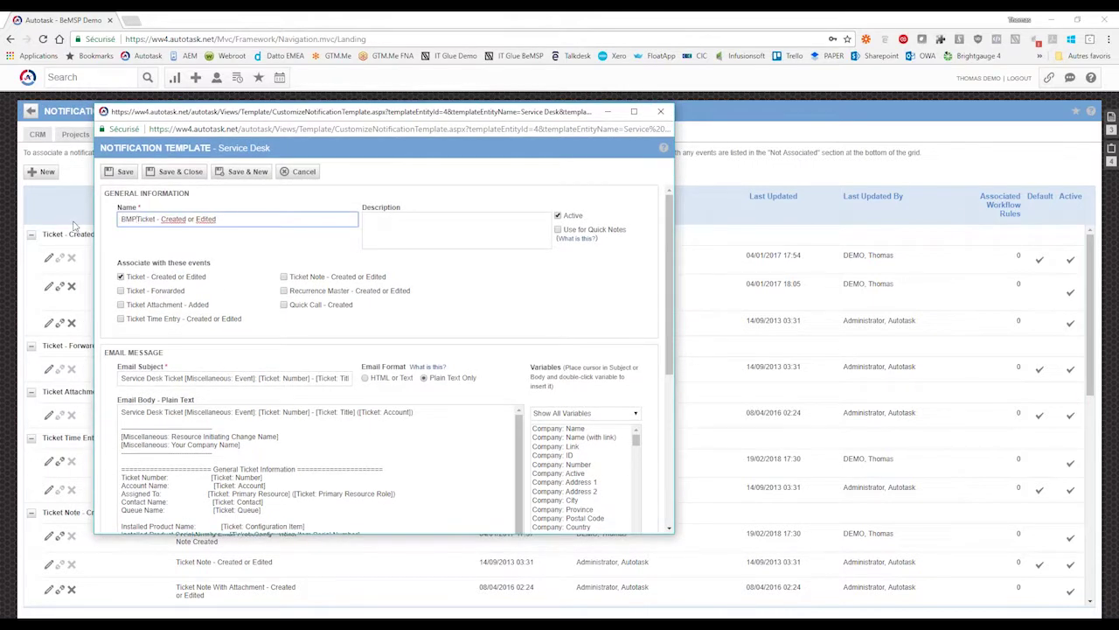
{"action": "type", "text": ":"}
{"action": "key", "text": "shift+Home"}
{"action": "key", "text": "BackSpace"}
{"action": "key", "text": "Home"}
{"action": "type", "text": "'"}
{"action": "key", "text": "BackSpace"}
{"action": "type", "text": "XXX -"}
{"action": "type", "text": "client"}
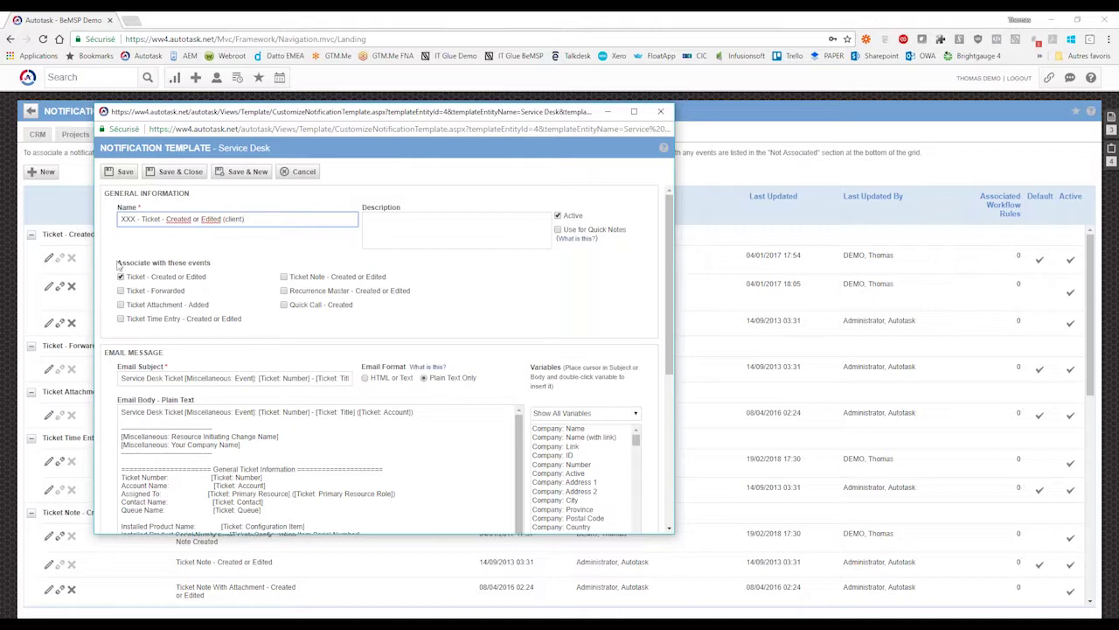
- Review the copy's Associate with these events section and its Ticket - Created or Edited event
{"action": "left_click_drag", "start_coordinate": [117, 262], "coordinate": [208, 263]}
{"action": "left_click", "coordinate": [205, 262]}
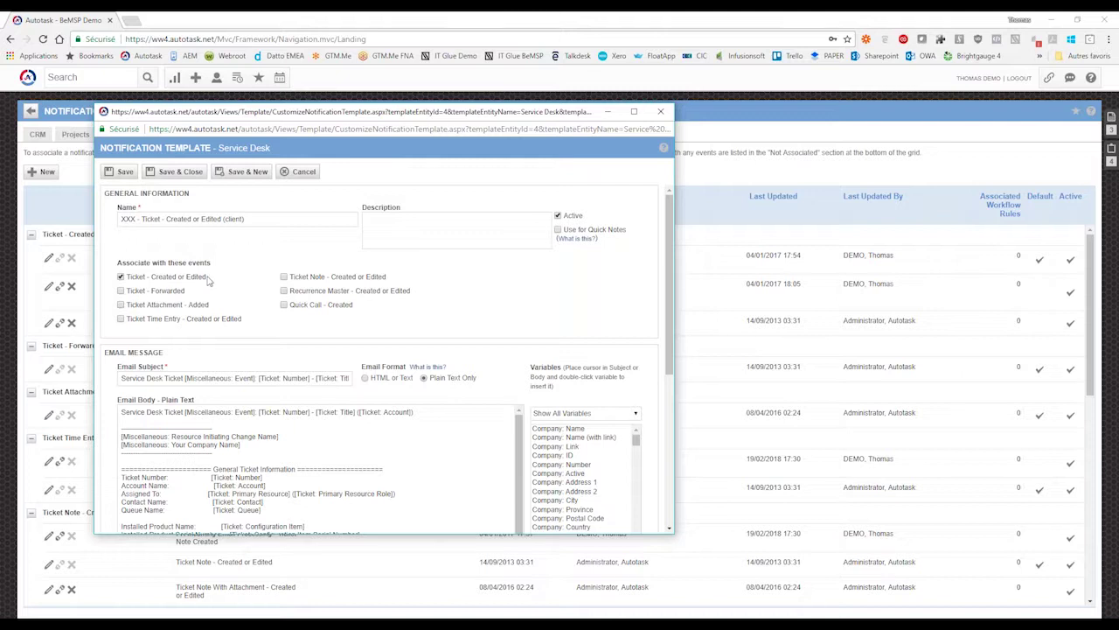
{"action": "left_click_drag", "start_coordinate": [198, 280], "coordinate": [151, 279]}
{"action": "double_click", "coordinate": [157, 278]}
{"action": "left_click", "coordinate": [157, 280]}
- Discard the copy, edit FR Incoming Email Processing - Ticket Created, and add 'Bonjour' before [Contact: First Name]
{"action": "left_click", "coordinate": [662, 114]}
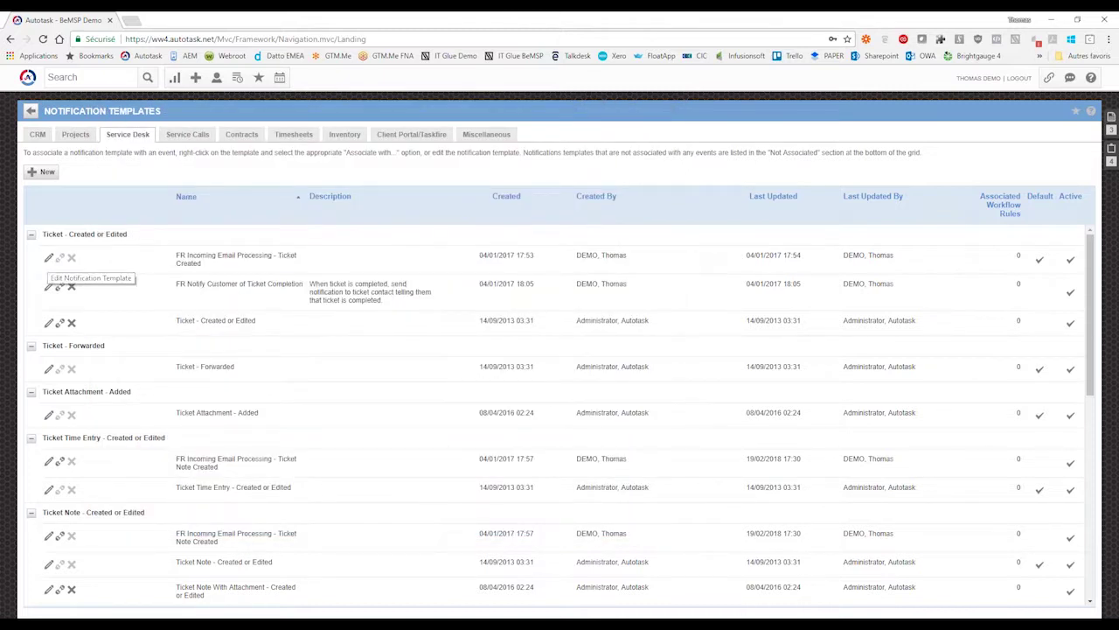
{"action": "left_click", "coordinate": [49, 258]}
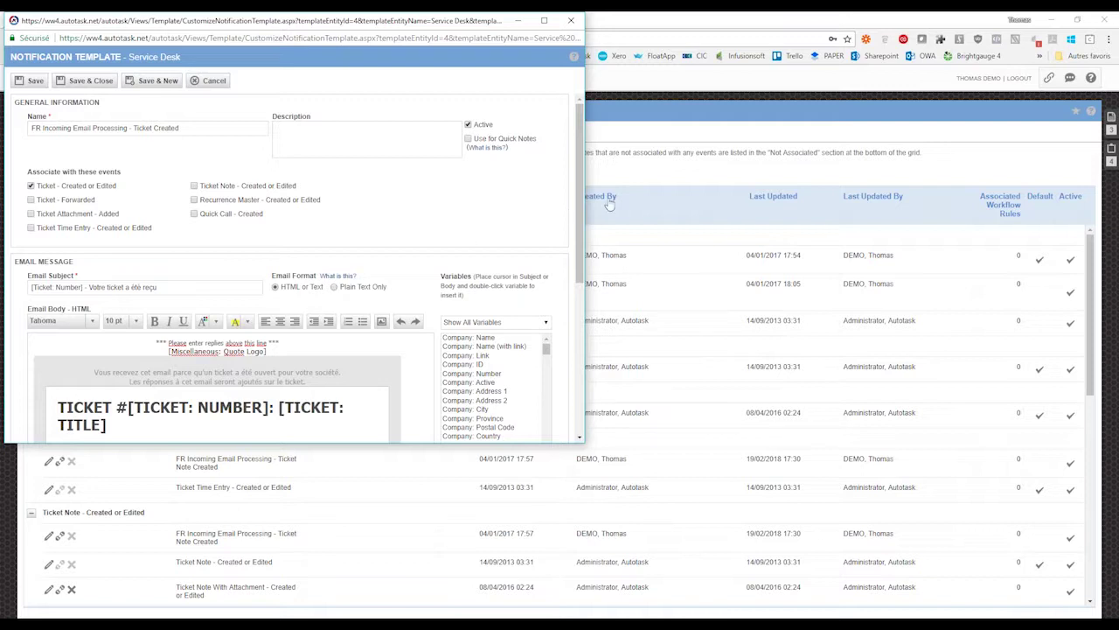
{"action": "left_click_drag", "start_coordinate": [584, 126], "coordinate": [716, 137]}
{"action": "scroll", "coordinate": [715, 137], "scroll_direction": "down", "scroll_amount": 3}
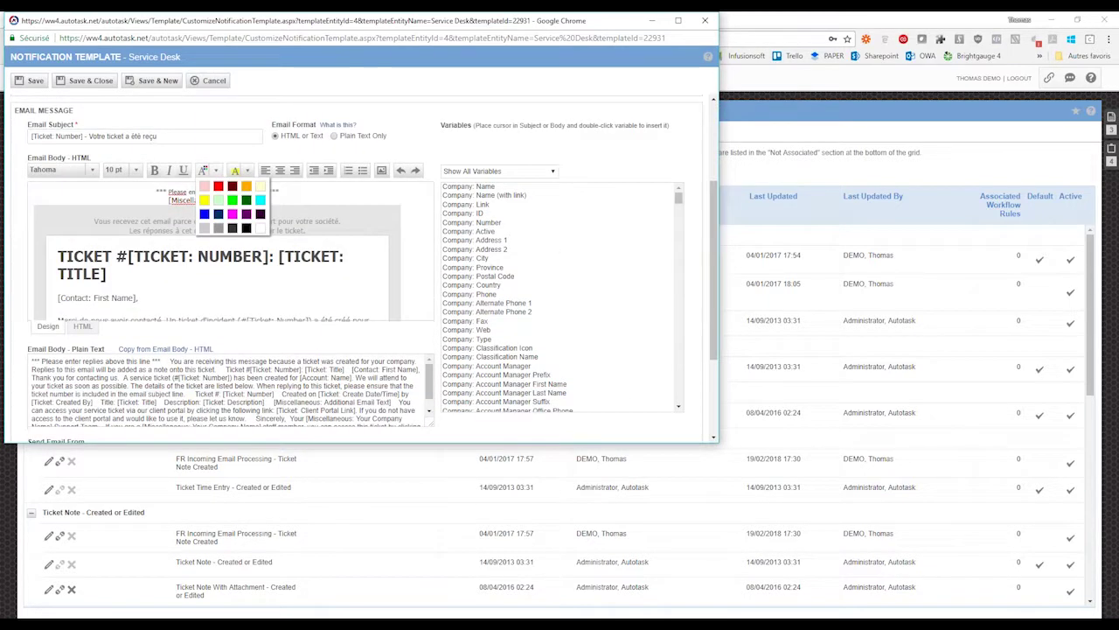
{"action": "left_click", "coordinate": [99, 229]}
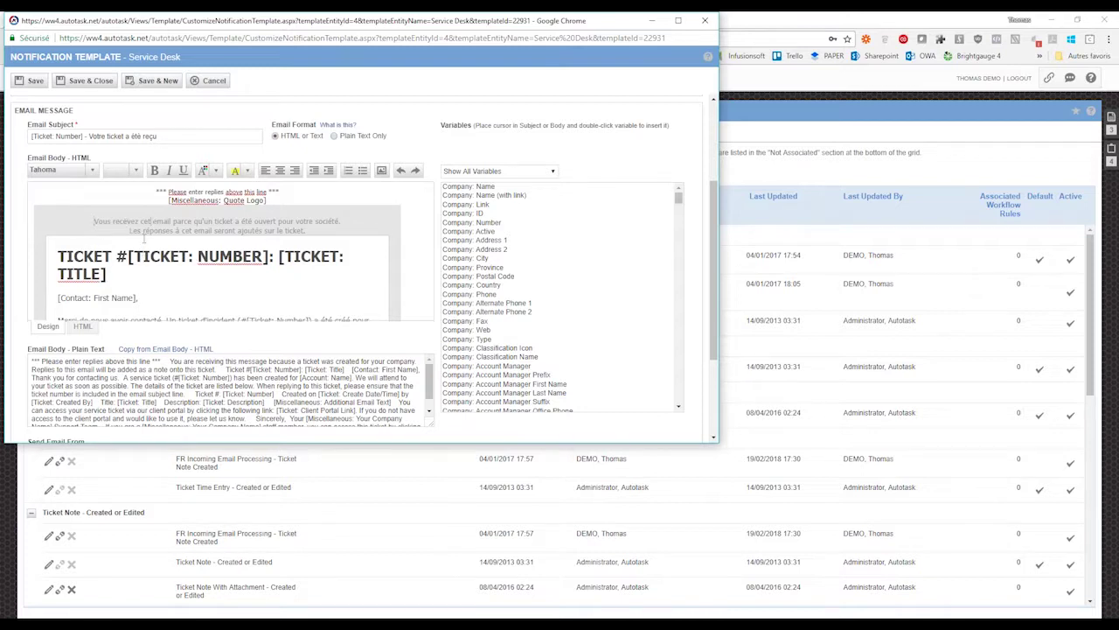
{"action": "left_click", "coordinate": [154, 297]}
{"action": "type", "text": "Bonjour"}
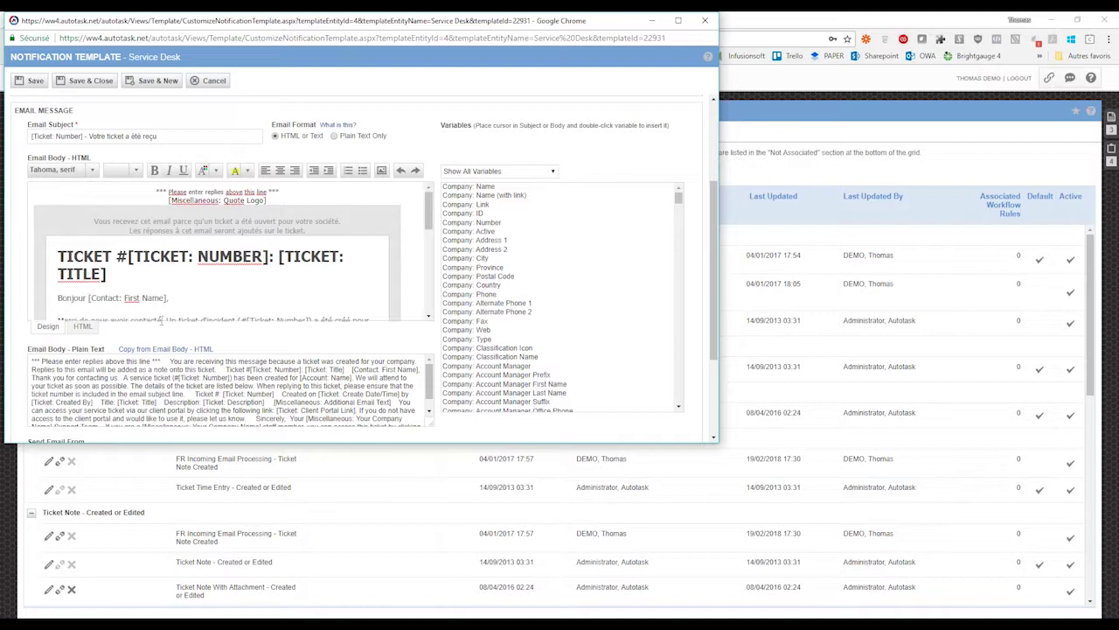
- Inspect the email body's raw HTML source, then return to the rendered view
{"action": "left_click", "coordinate": [83, 327]}
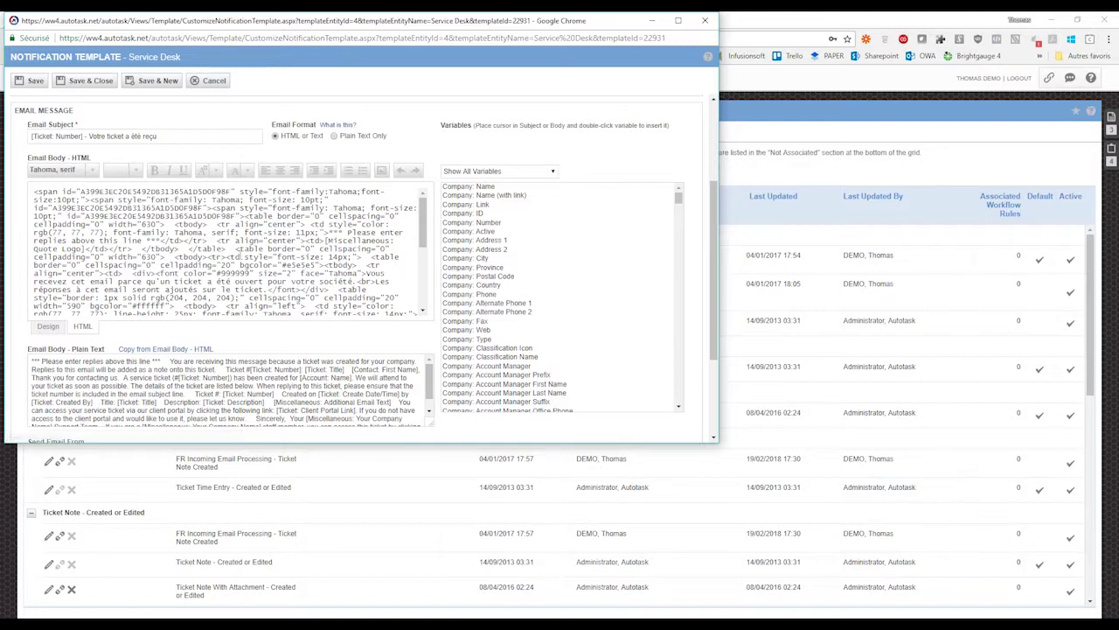
{"action": "scroll", "coordinate": [324, 251], "scroll_direction": "down", "scroll_amount": 5}
{"action": "scroll", "coordinate": [324, 252], "scroll_direction": "down", "scroll_amount": 3}
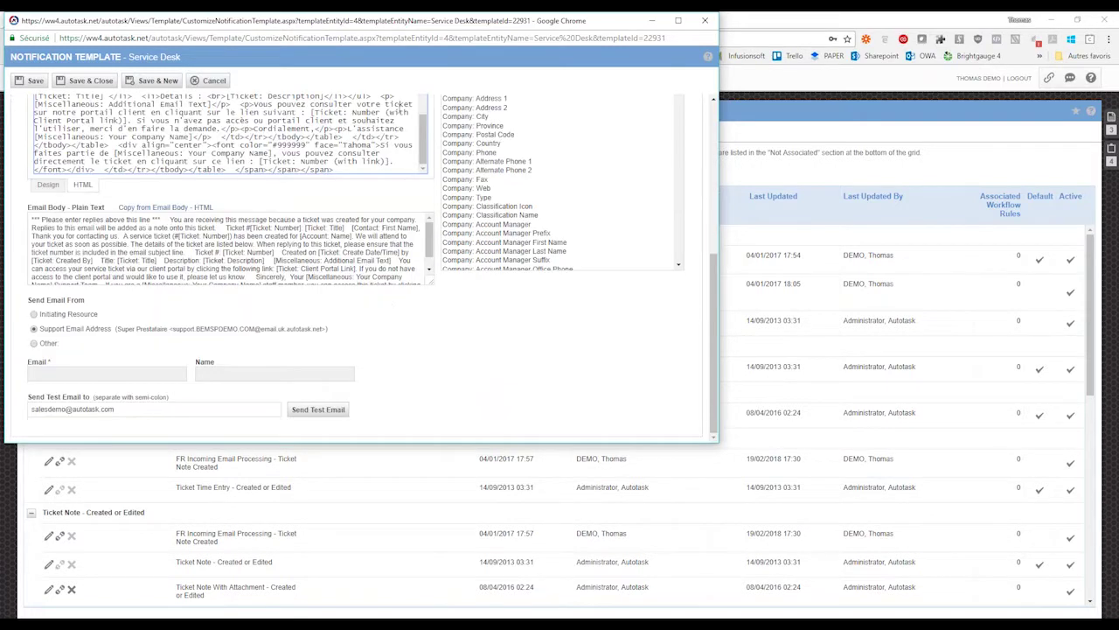
{"action": "scroll", "coordinate": [425, 341], "scroll_direction": "up", "scroll_amount": 5}
{"action": "scroll", "coordinate": [425, 341], "scroll_direction": "up", "scroll_amount": 5}
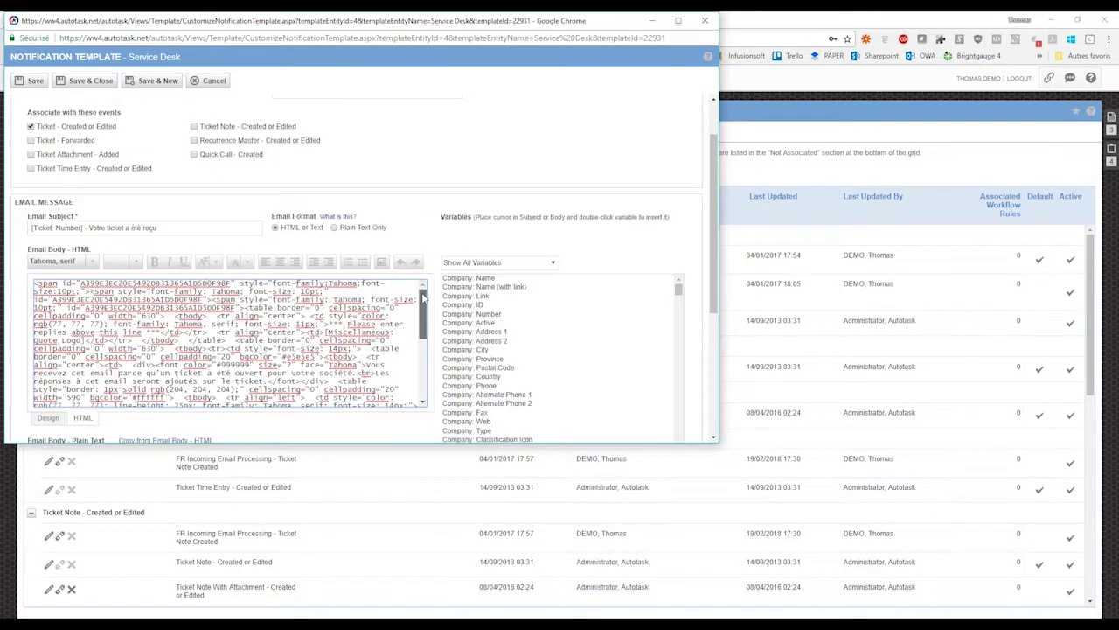
{"action": "scroll", "coordinate": [431, 300], "scroll_direction": "down", "scroll_amount": 3}
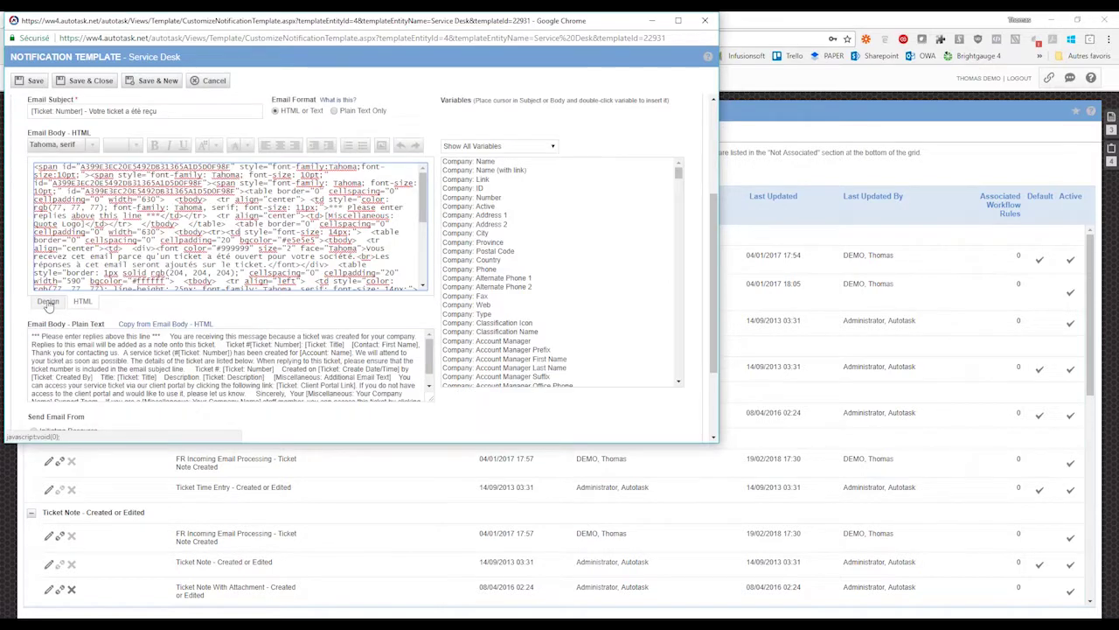
{"action": "left_click", "coordinate": [48, 302]}
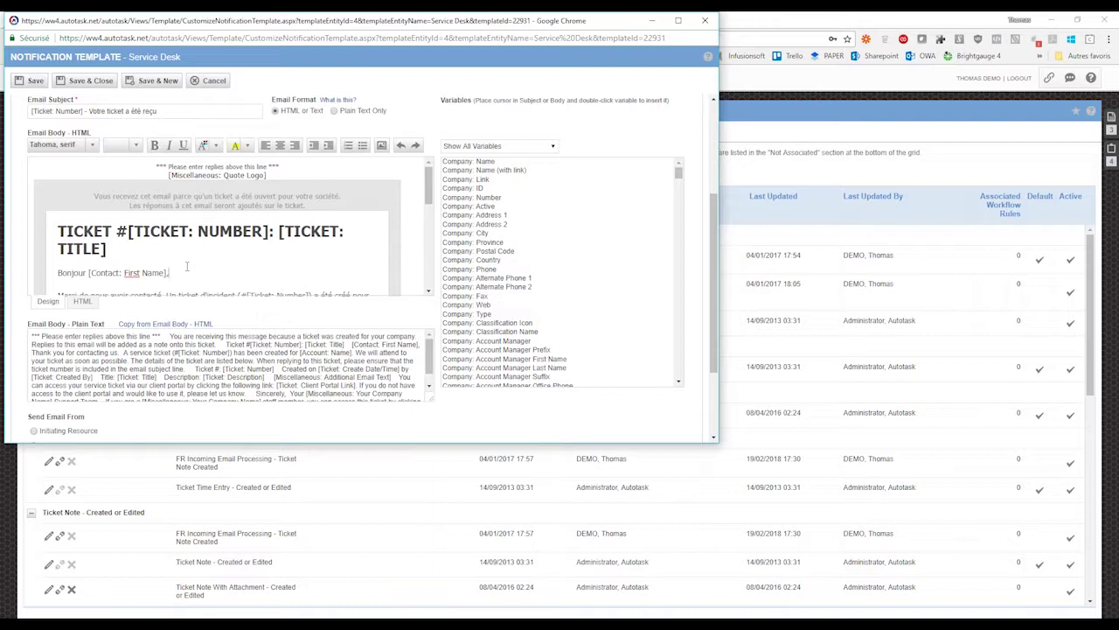
- Colour the '*** Please enter replies above this line ***' line light grey
{"action": "mouse_move", "coordinate": [428, 180]}
{"action": "left_mouse_down"}
{"action": "mouse_move", "coordinate": [431, 275]}
{"action": "mouse_move", "coordinate": [431, 183]}
{"action": "left_mouse_up"}
{"action": "left_click_drag", "start_coordinate": [156, 164], "coordinate": [285, 167]}
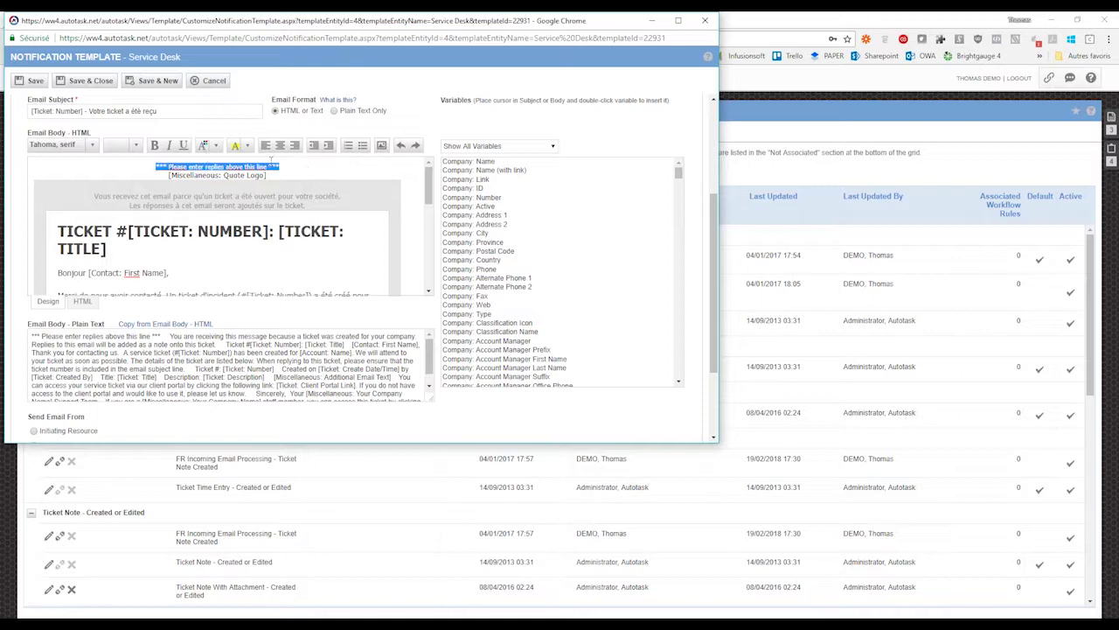
{"action": "left_click", "coordinate": [216, 145]}
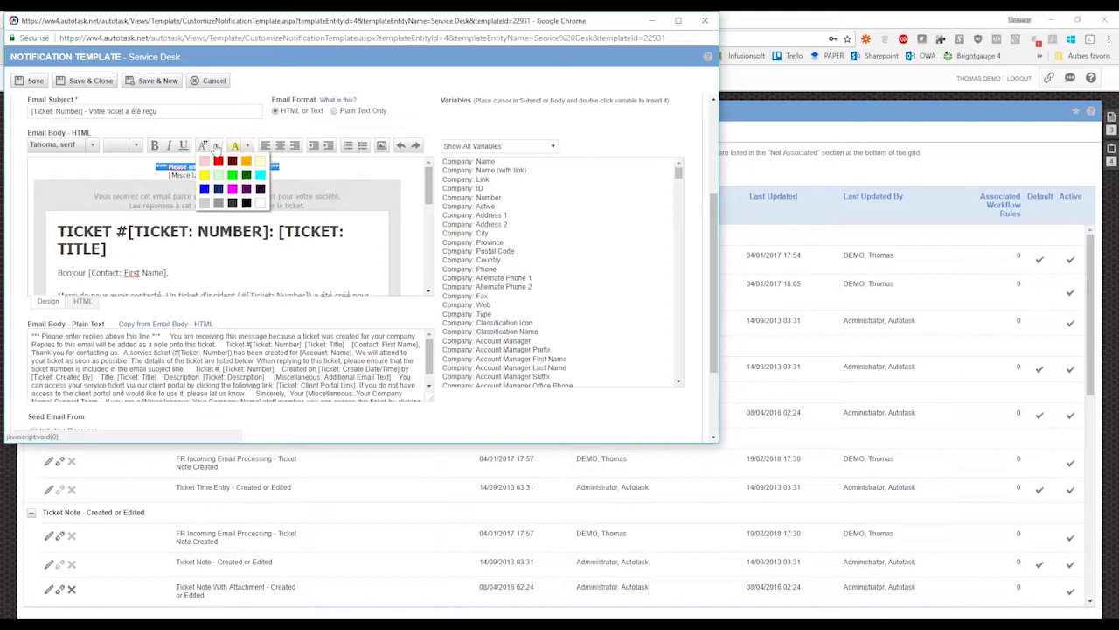
{"action": "left_click", "coordinate": [204, 204]}
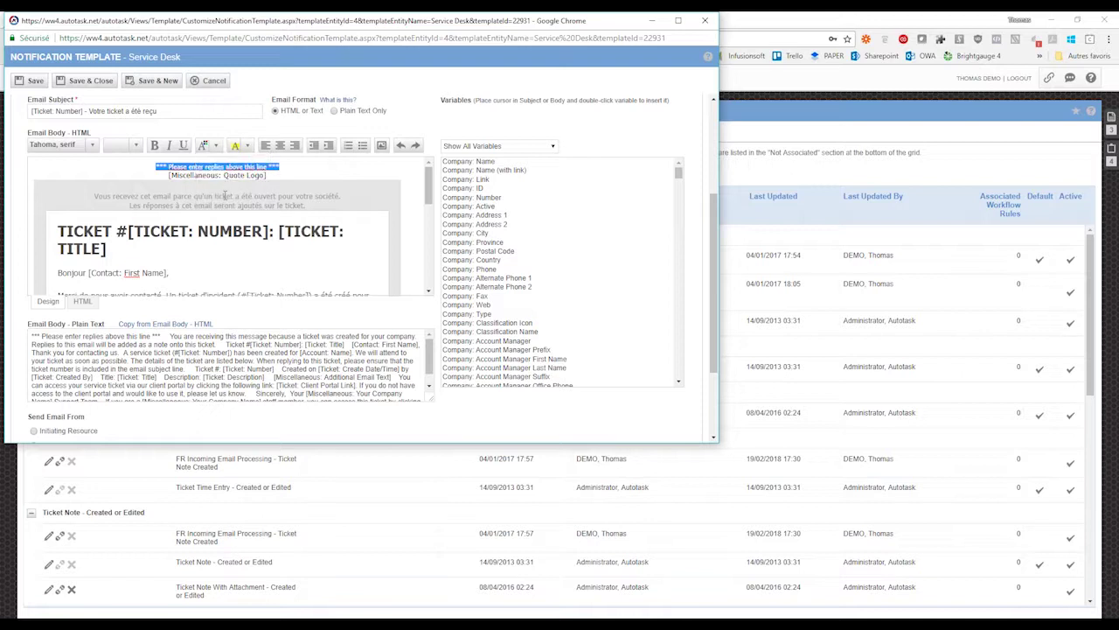
{"action": "left_click", "coordinate": [150, 174]}
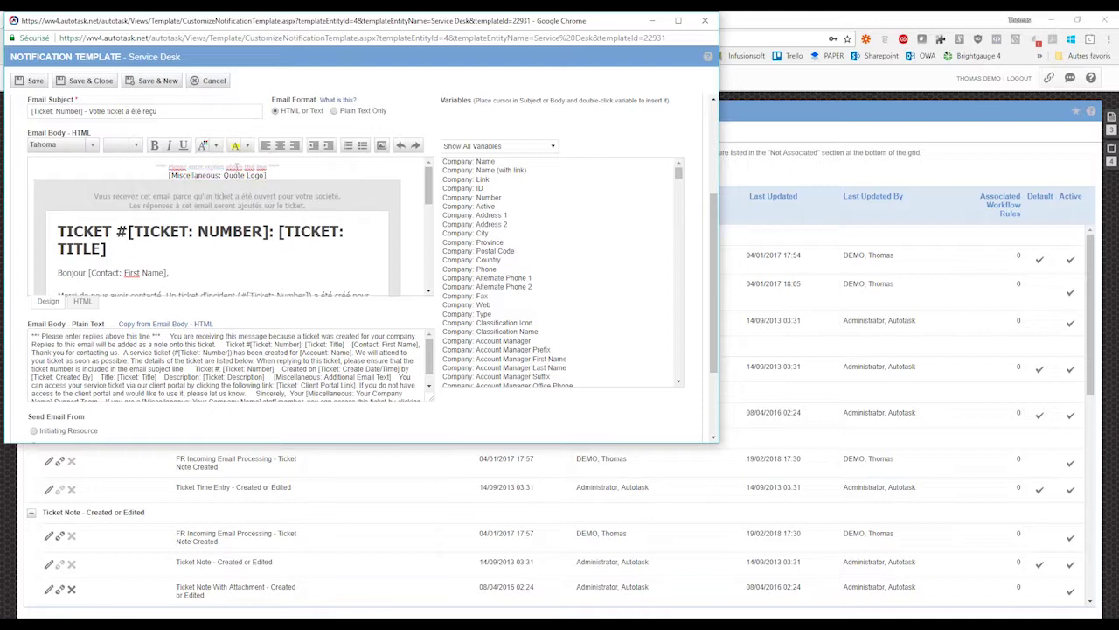
- Review the [Ticket: Number] and [TICKET: TITLE] variables, then place the caret after the greeting's first name
{"action": "left_click", "coordinate": [273, 231]}
{"action": "scroll", "coordinate": [306, 234], "scroll_direction": "down", "scroll_amount": 1}
{"action": "scroll", "coordinate": [306, 235], "scroll_direction": "down", "scroll_amount": 1}
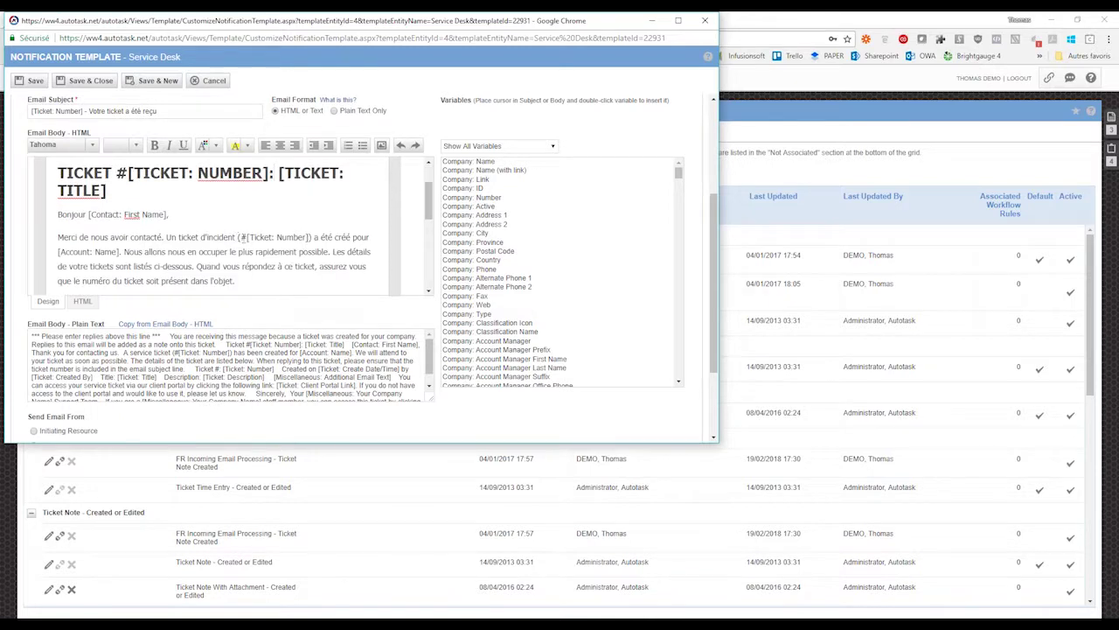
{"action": "left_click_drag", "start_coordinate": [246, 237], "coordinate": [308, 238]}
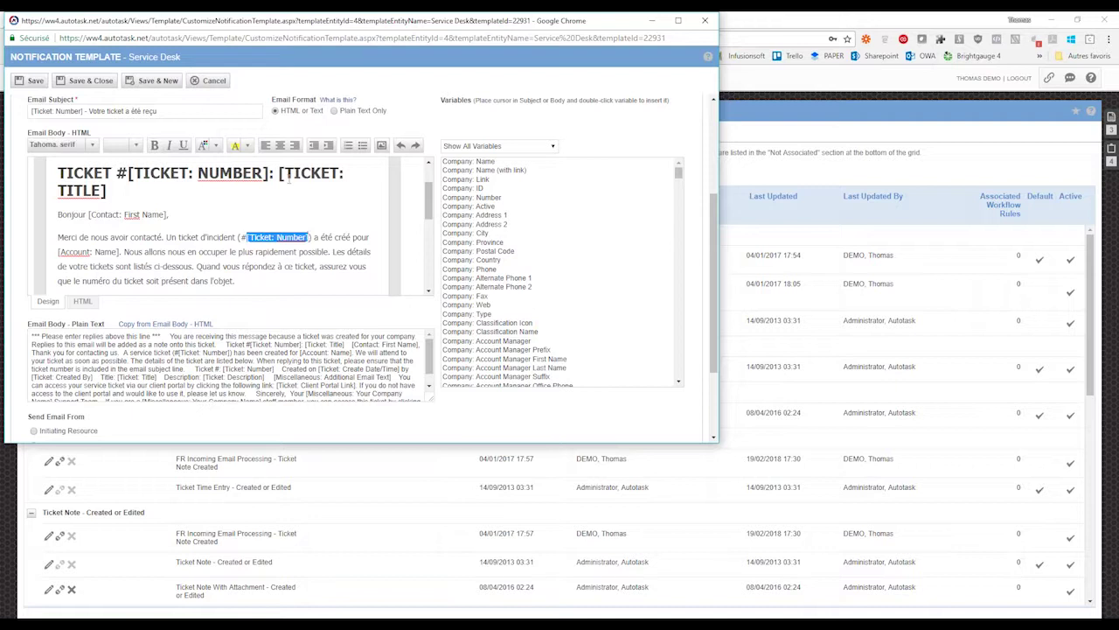
{"action": "left_click_drag", "start_coordinate": [278, 172], "coordinate": [300, 187]}
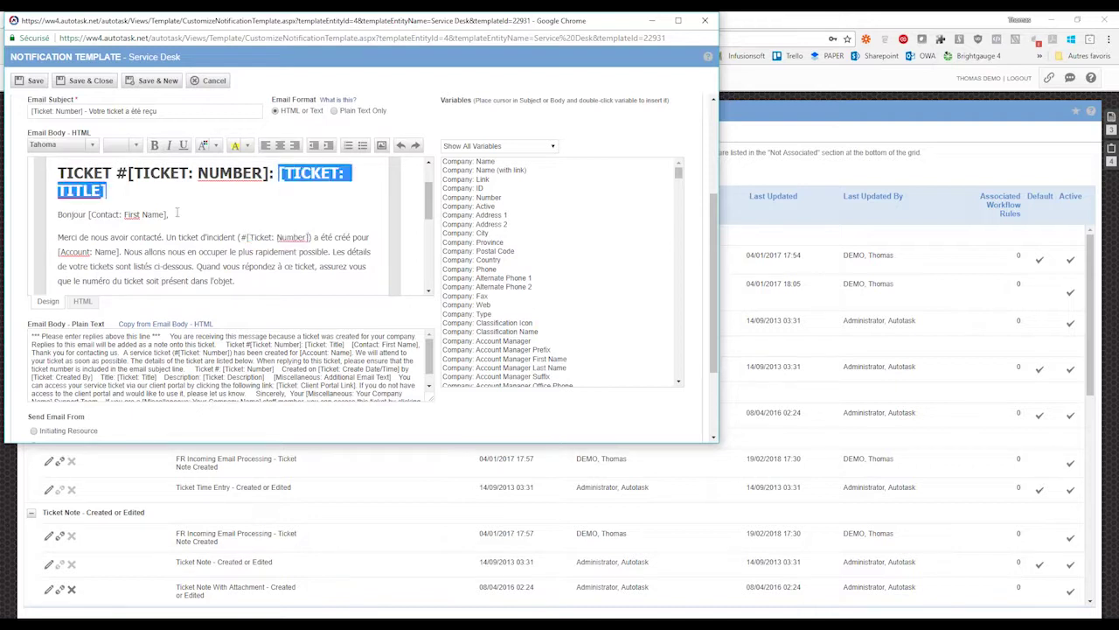
{"action": "left_click", "coordinate": [169, 215]}
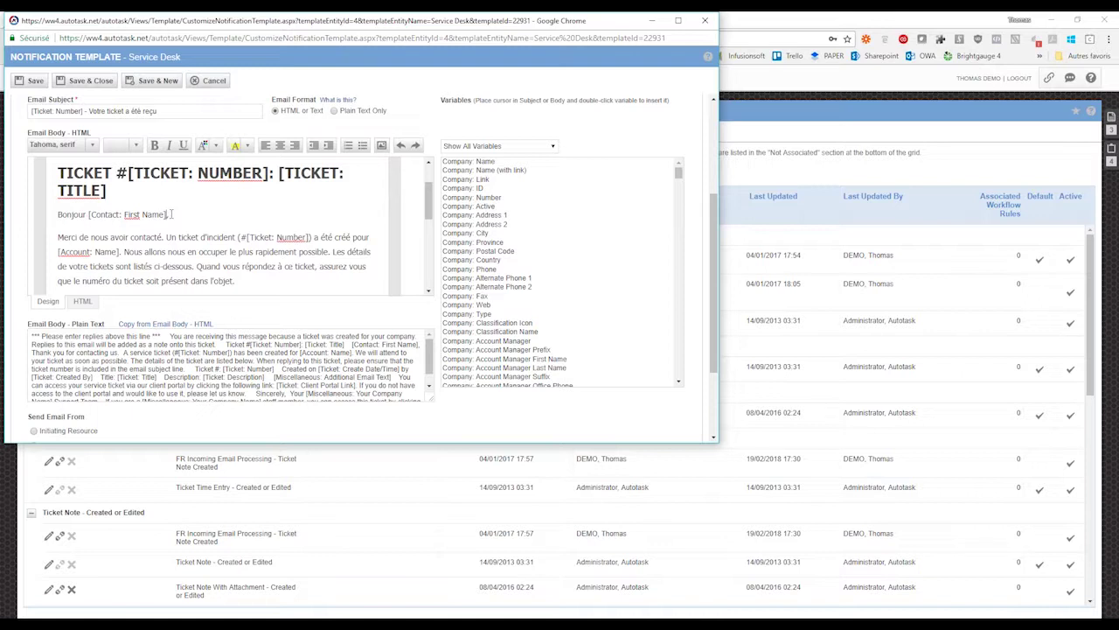
- Filter to Show Ticket Variables, type 'de la société' after the greeting, and insert [Ticket: Account]
{"action": "left_click", "coordinate": [541, 181]}
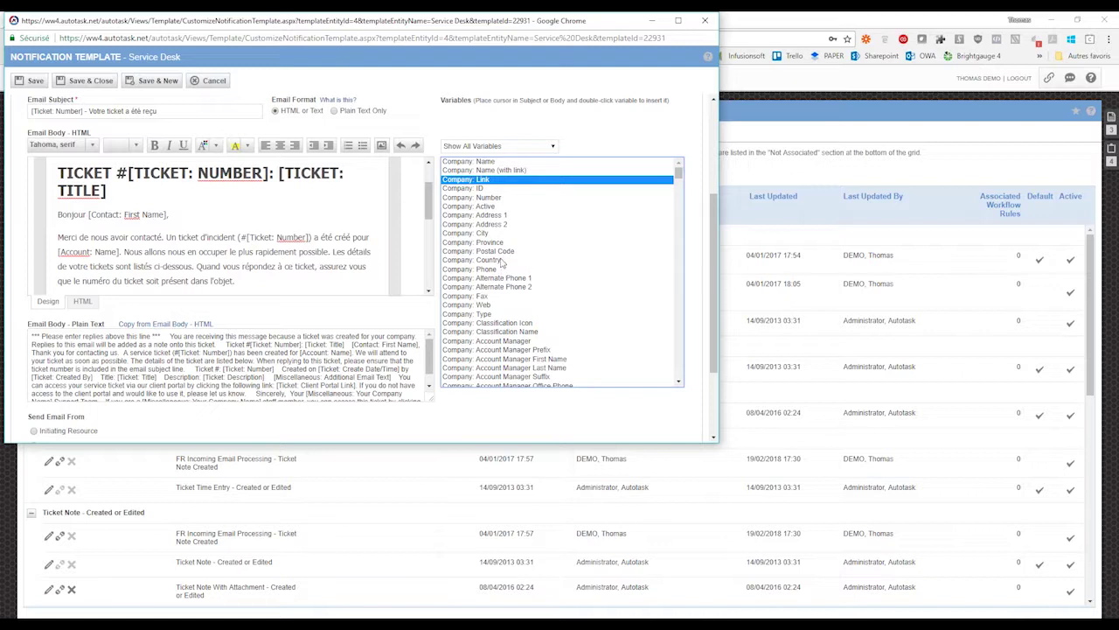
{"action": "left_click", "coordinate": [503, 260]}
{"action": "left_click", "coordinate": [550, 148]}
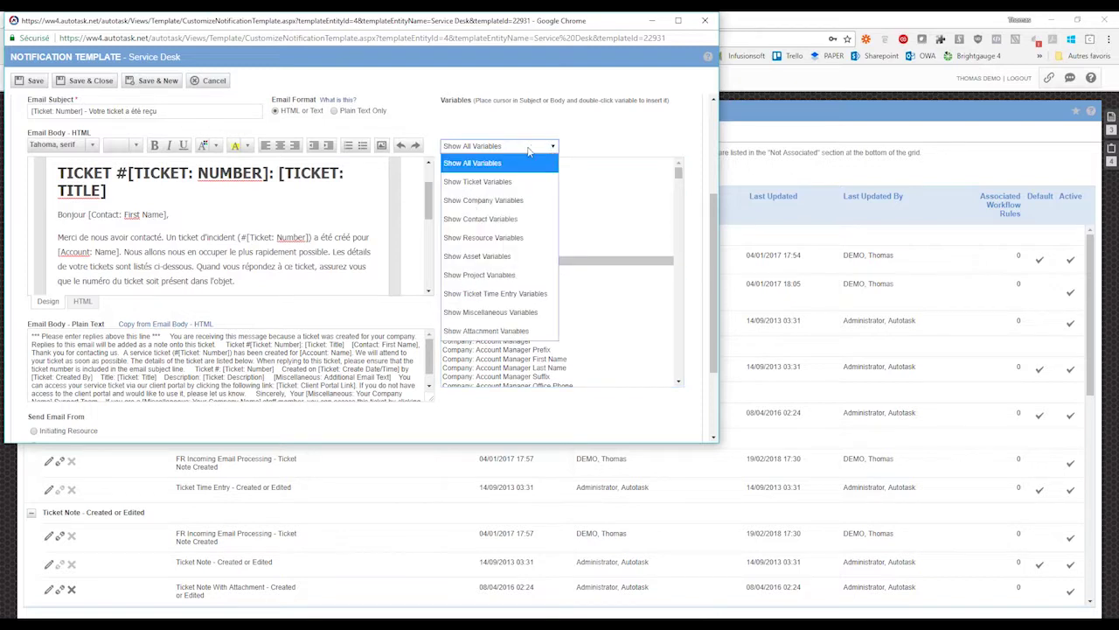
{"action": "left_click", "coordinate": [492, 184]}
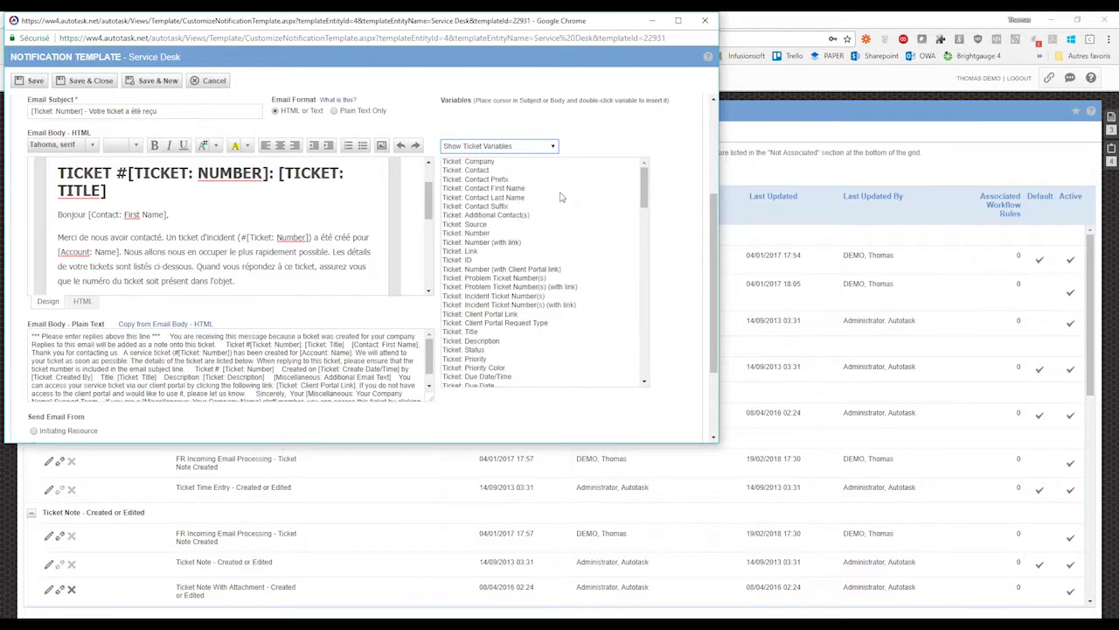
{"action": "left_click", "coordinate": [482, 162]}
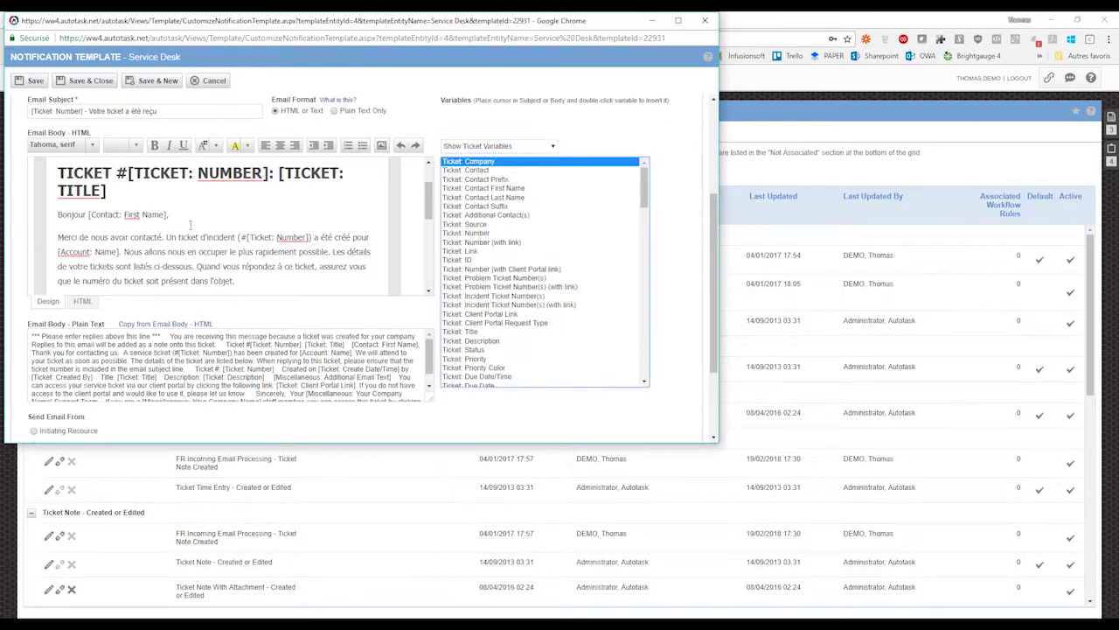
{"action": "left_click", "coordinate": [224, 210]}
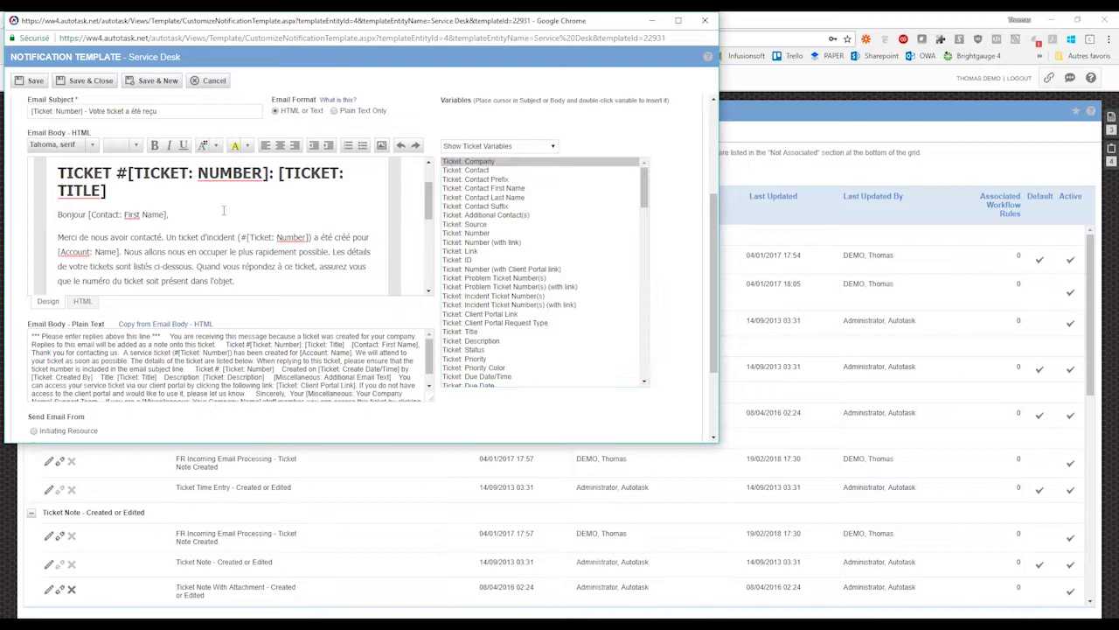
{"action": "type", "text": "de la société"}
{"action": "double_click", "coordinate": [490, 163]}
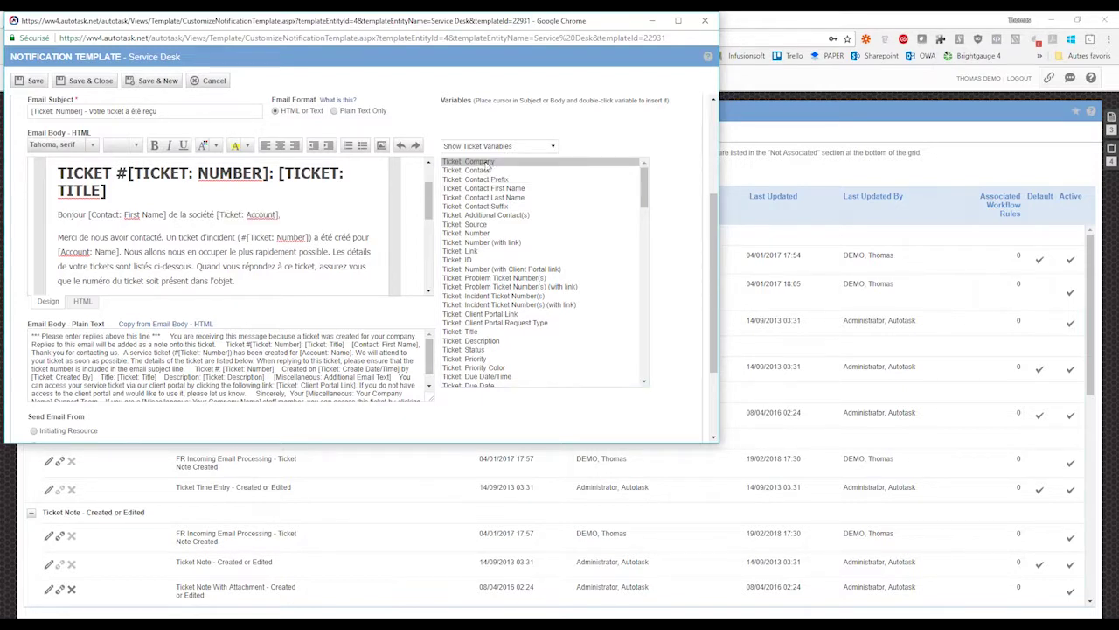
{"action": "left_click_drag", "start_coordinate": [218, 214], "coordinate": [280, 214]}
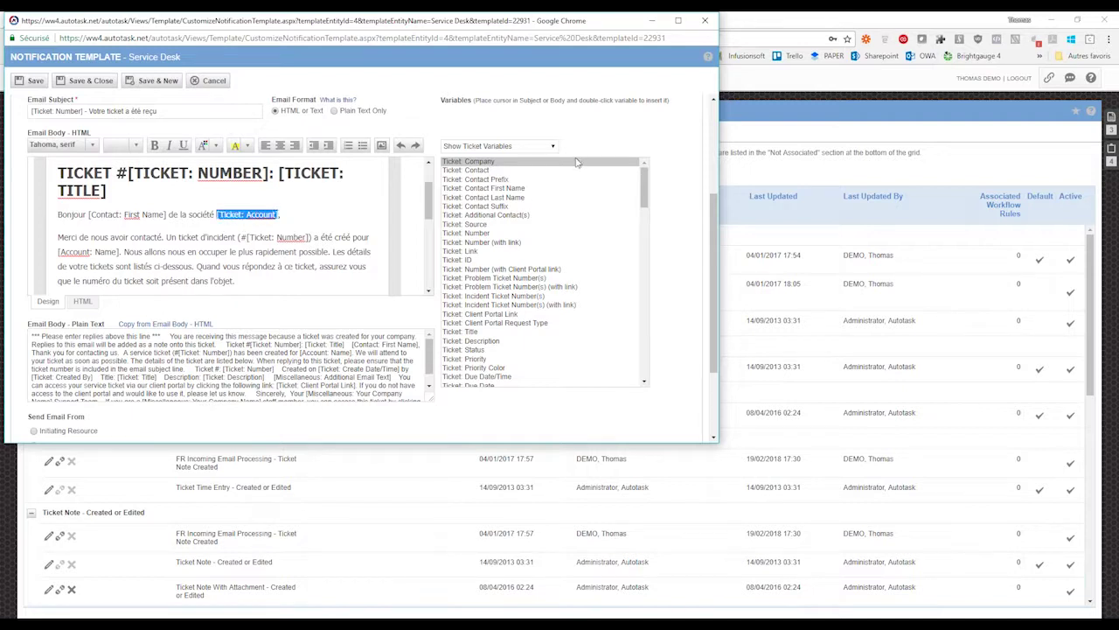
{"action": "left_click", "coordinate": [479, 230]}
{"action": "left_click_drag", "start_coordinate": [428, 194], "coordinate": [429, 225]}
{"action": "scroll", "coordinate": [546, 288], "scroll_direction": "down", "scroll_amount": 5}
{"action": "scroll", "coordinate": [546, 288], "scroll_direction": "down", "scroll_amount": 15}
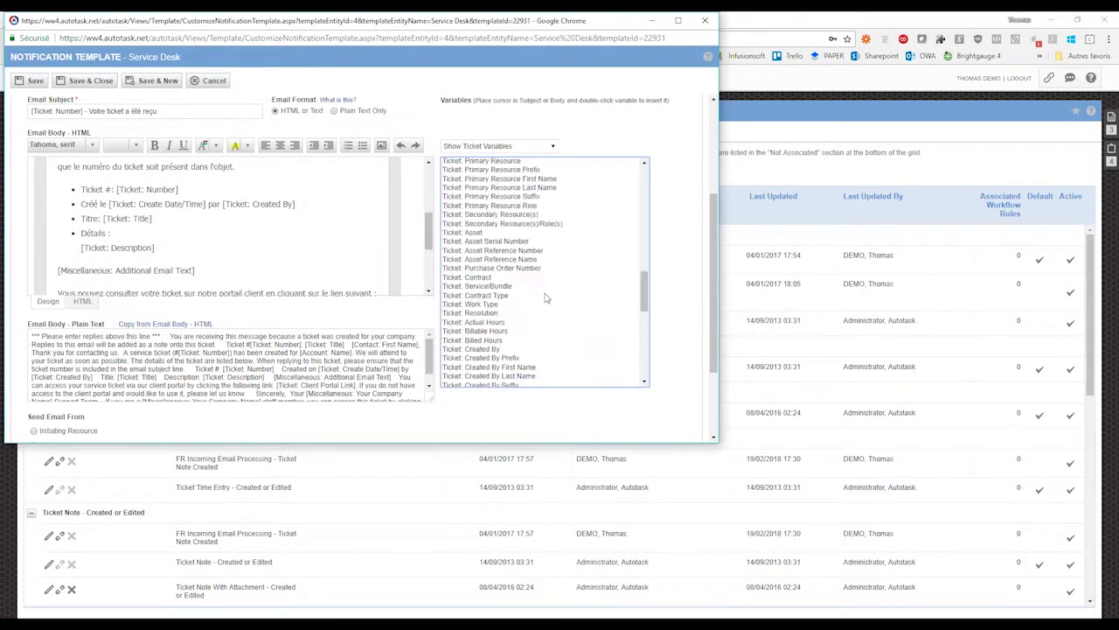
{"action": "scroll", "coordinate": [562, 327], "scroll_direction": "up", "scroll_amount": 10}
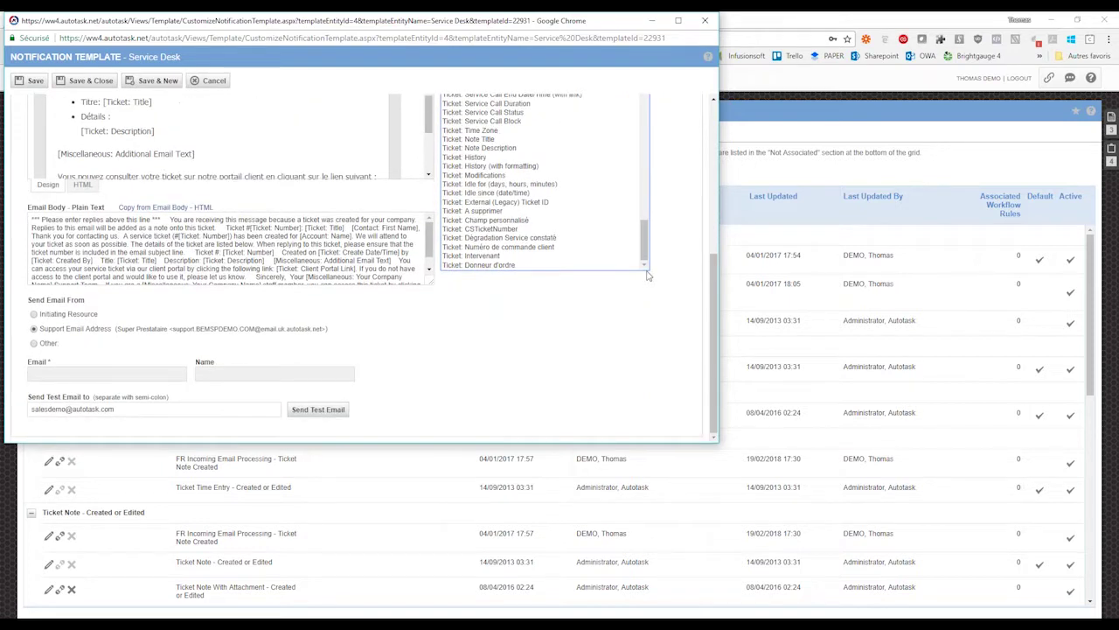
{"action": "scroll", "coordinate": [591, 359], "scroll_direction": "up", "scroll_amount": 5}
{"action": "left_click", "coordinate": [629, 339]}
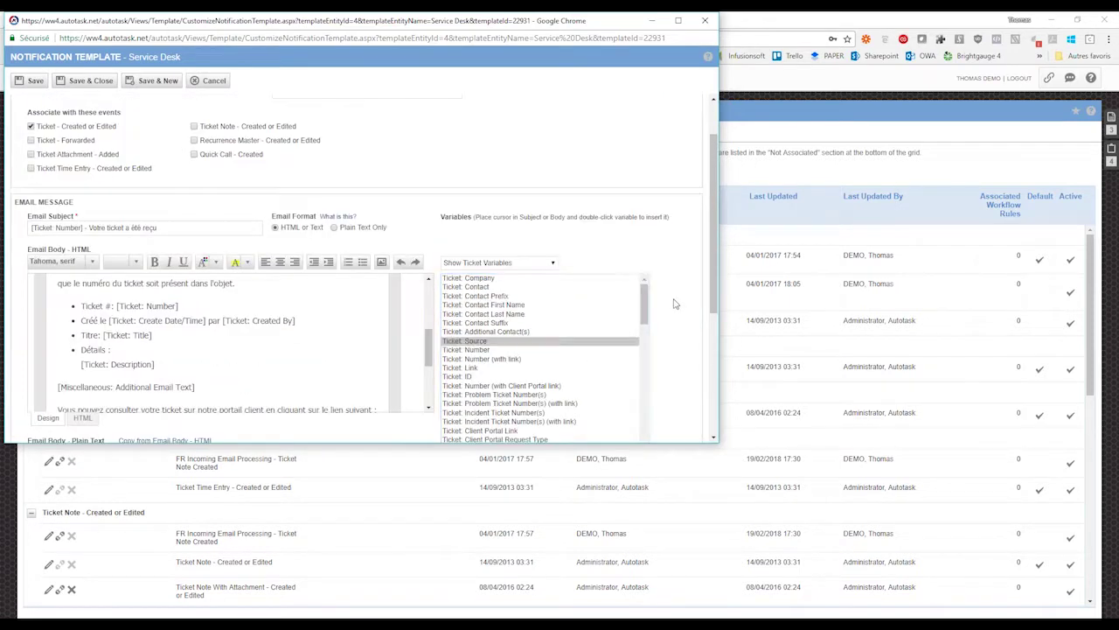
{"action": "scroll", "coordinate": [673, 303], "scroll_direction": "down", "scroll_amount": 1}
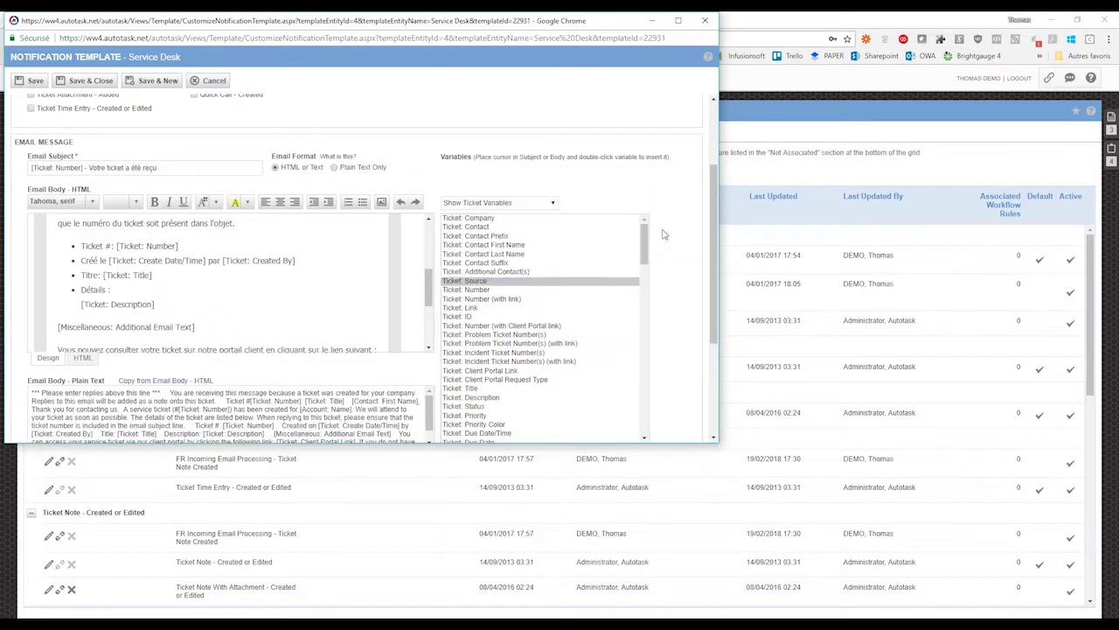
{"action": "scroll", "coordinate": [663, 235], "scroll_direction": "down", "scroll_amount": 3}
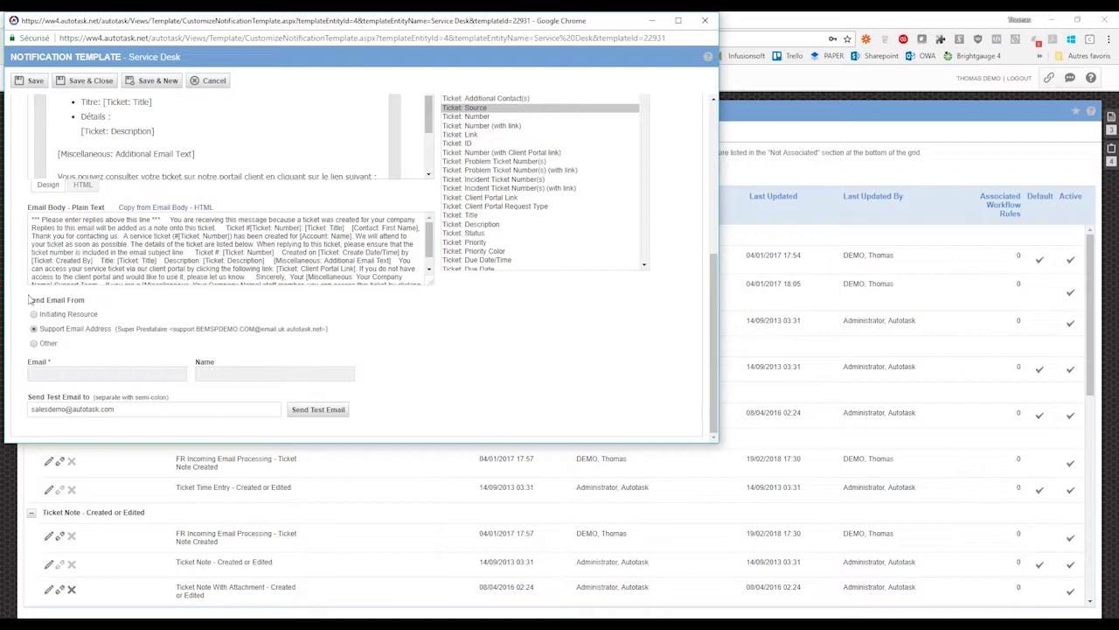
{"action": "left_click", "coordinate": [59, 227]}
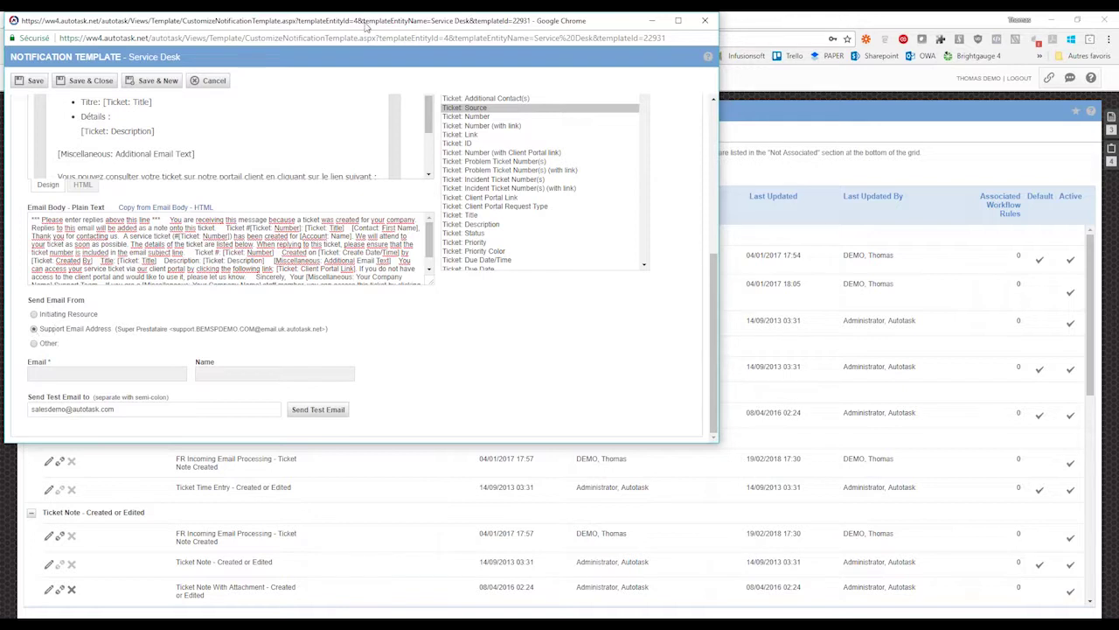
{"action": "left_click_drag", "start_coordinate": [366, 26], "coordinate": [373, 41]}
- Go to Admin > Service Desk (Tickets) > Support Email Address
{"action": "left_click", "coordinate": [7, 87]}
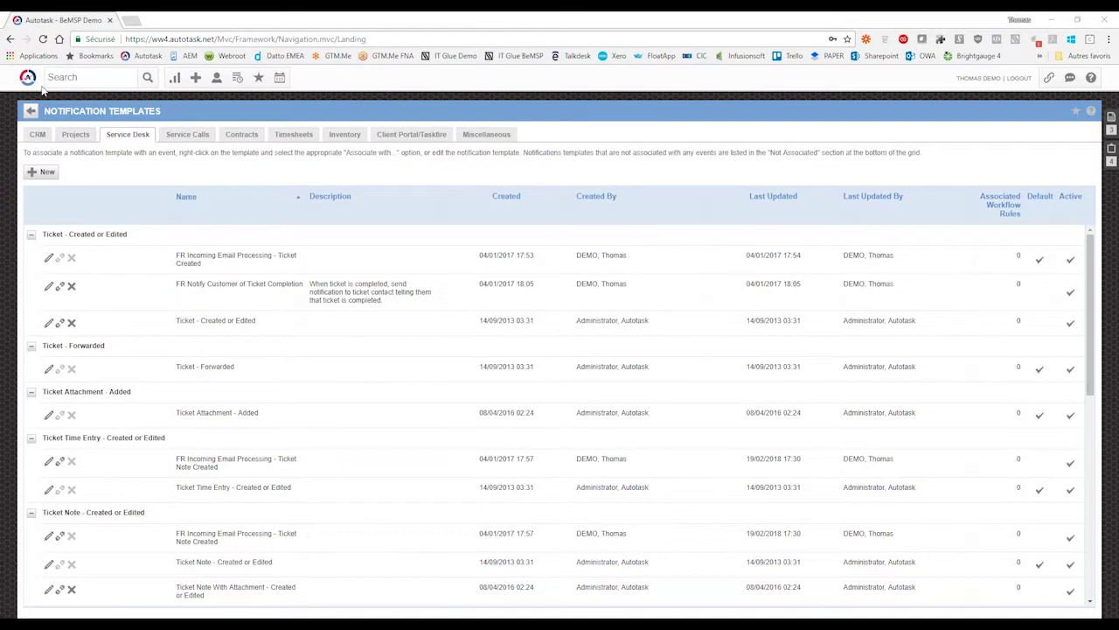
{"action": "mouse_move", "coordinate": [27, 79]}
{"action": "left_click", "coordinate": [35, 264]}
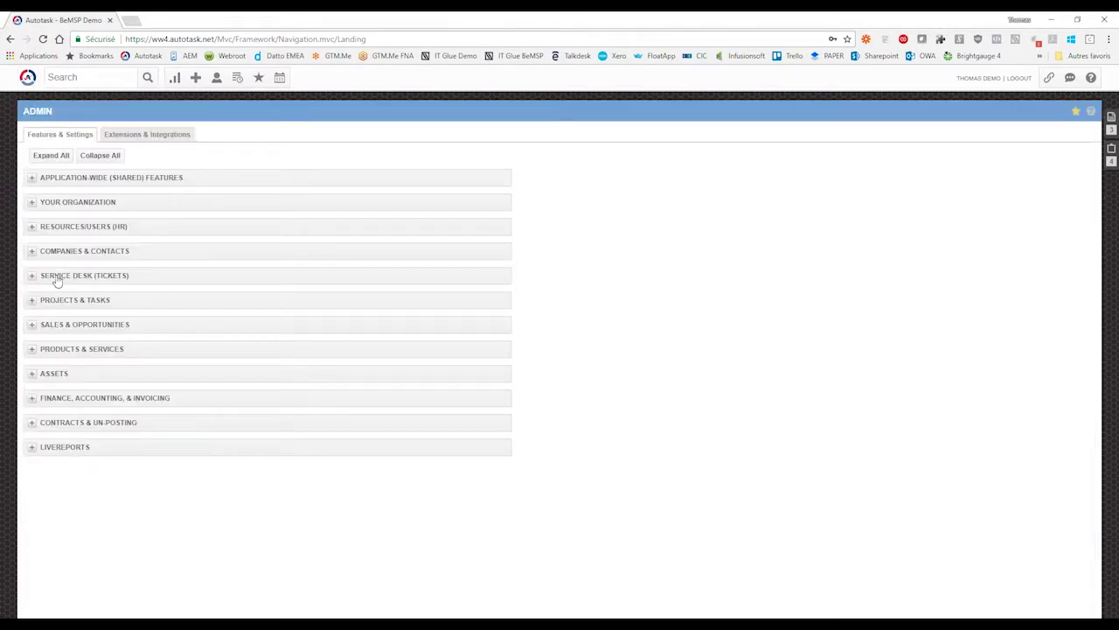
{"action": "left_click", "coordinate": [57, 278]}
{"action": "scroll", "coordinate": [57, 278], "scroll_direction": "down", "scroll_amount": 1}
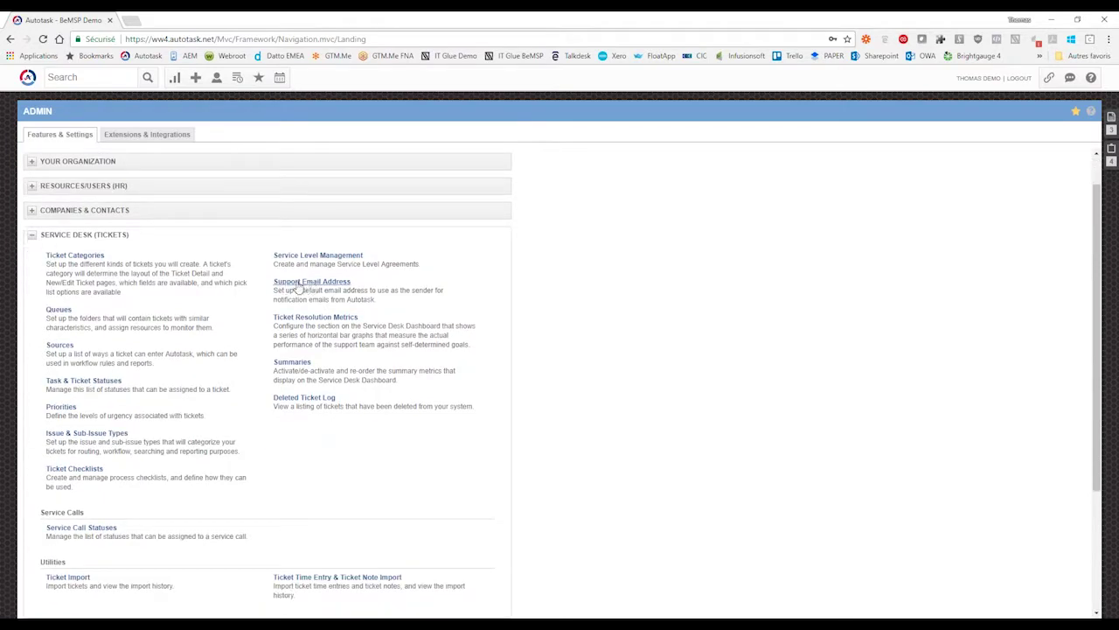
{"action": "left_click", "coordinate": [306, 284]}
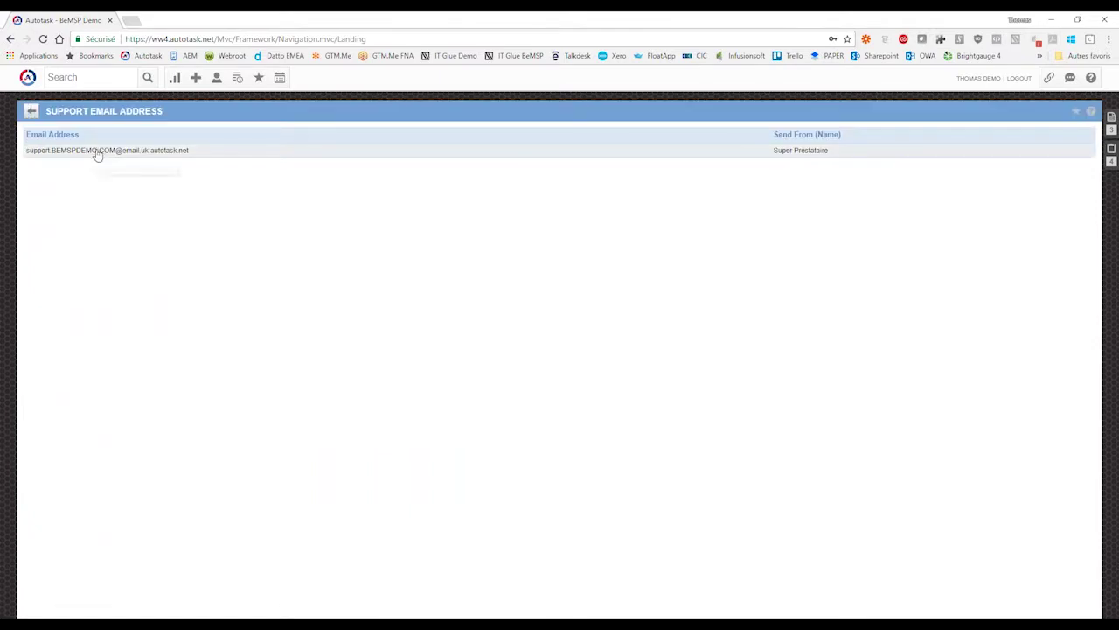
- View the support address and sender name Super Prestataire, cancel, and bring the template window back
{"action": "left_click", "coordinate": [96, 152]}
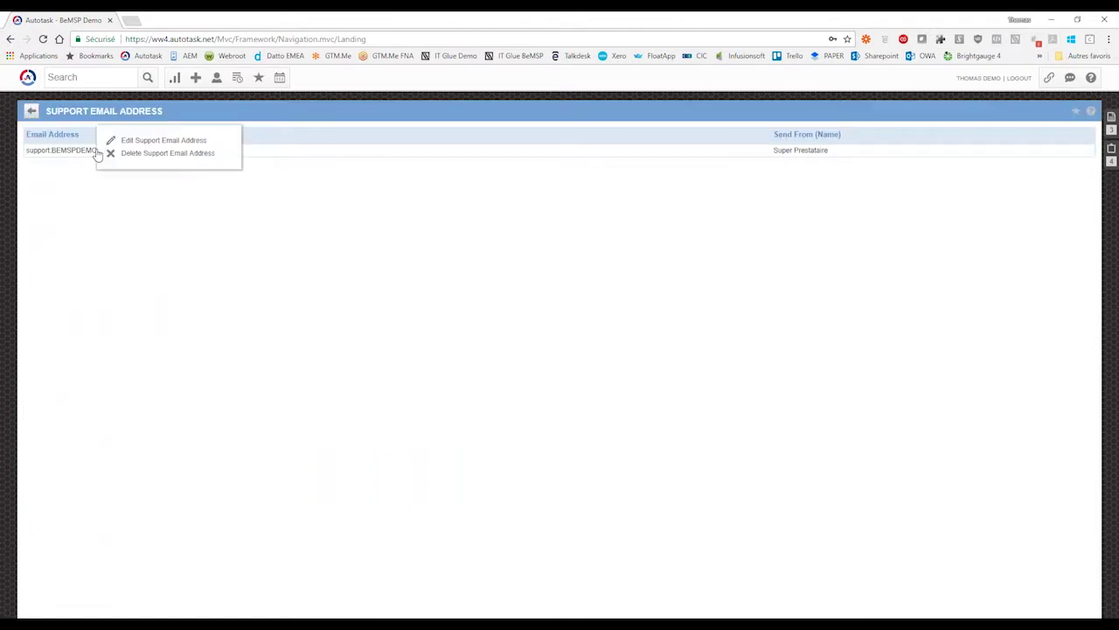
{"action": "left_click", "coordinate": [144, 141]}
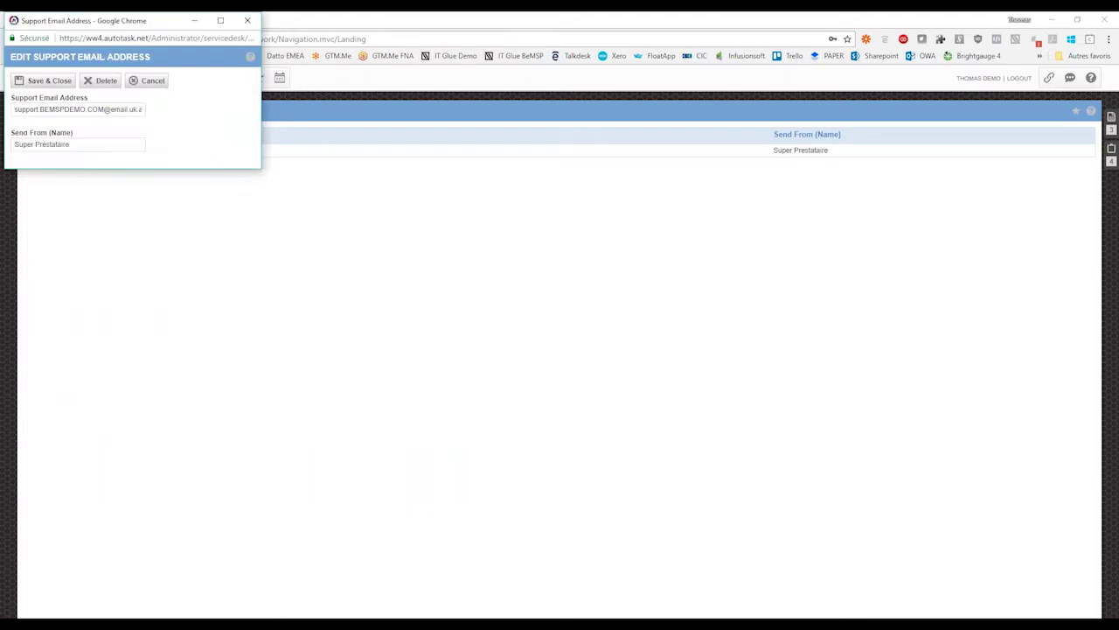
{"action": "left_click_drag", "start_coordinate": [15, 109], "coordinate": [122, 129]}
{"action": "left_click", "coordinate": [88, 142]}
{"action": "left_click", "coordinate": [148, 80]}
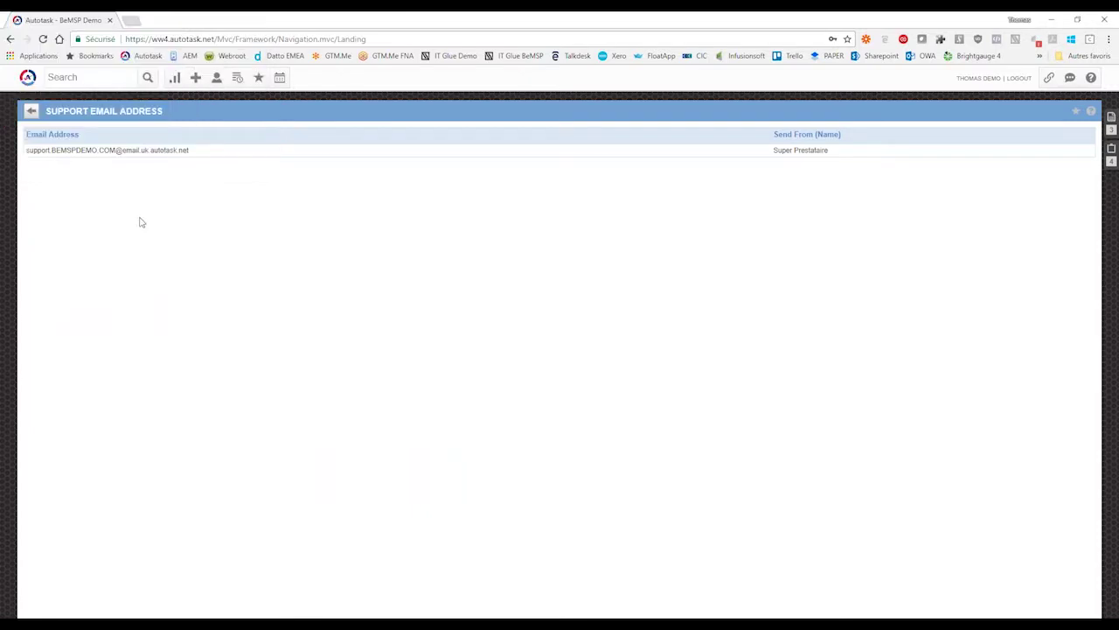
{"action": "left_click_drag", "start_coordinate": [0, 145], "coordinate": [563, 67]}
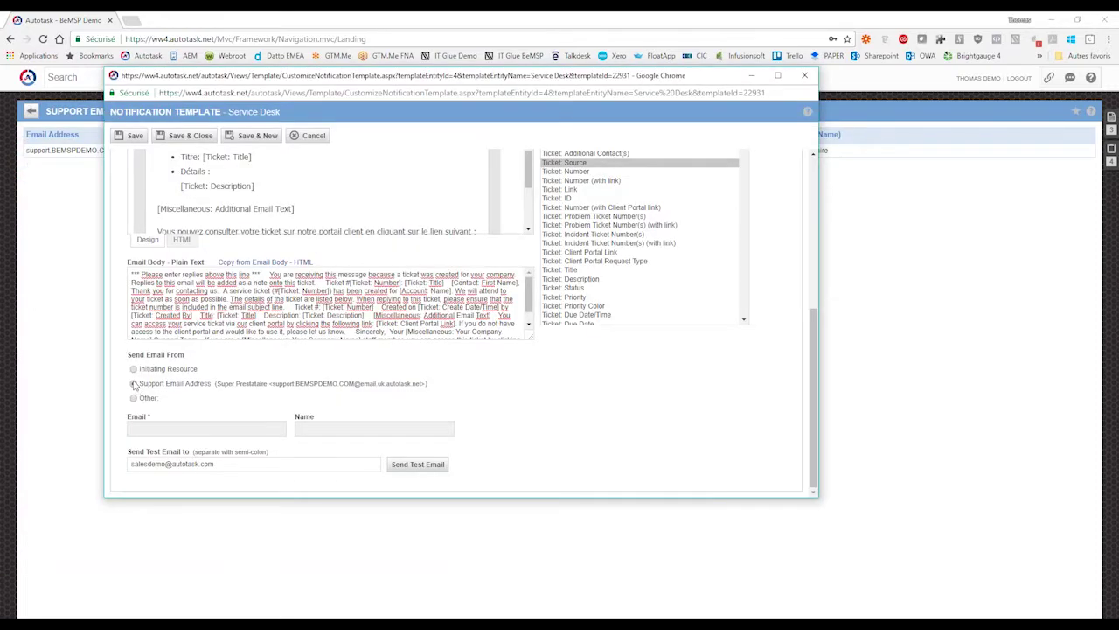
- Try the Initiating Resource and Other sender options, checking the custom Email and Name fields
{"action": "left_click", "coordinate": [134, 369]}
{"action": "left_click", "coordinate": [133, 399]}
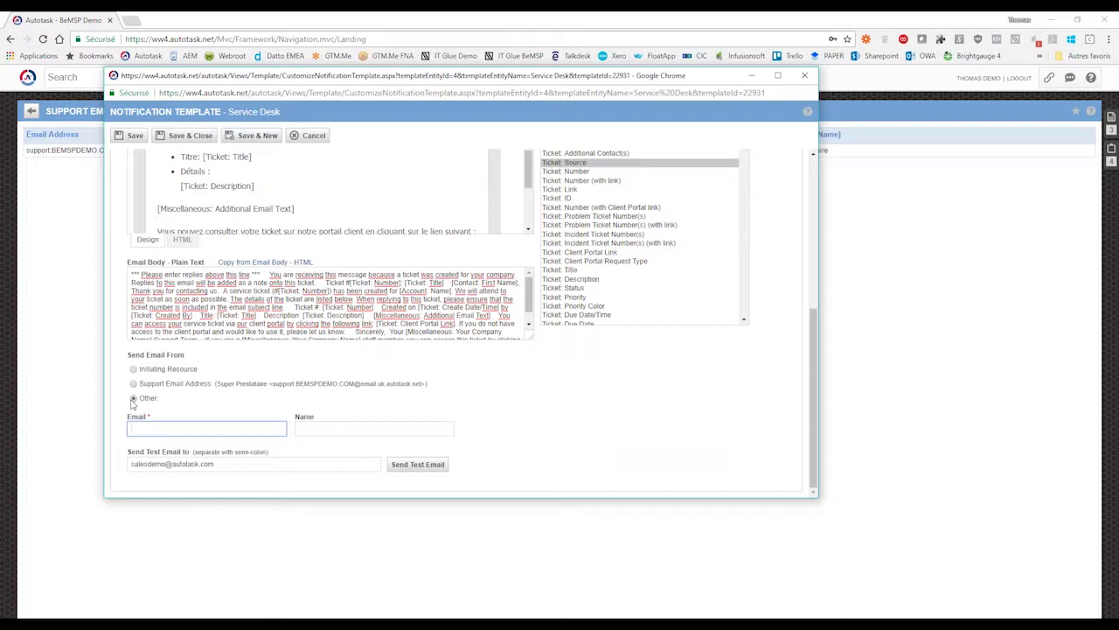
{"action": "left_click", "coordinate": [151, 431]}
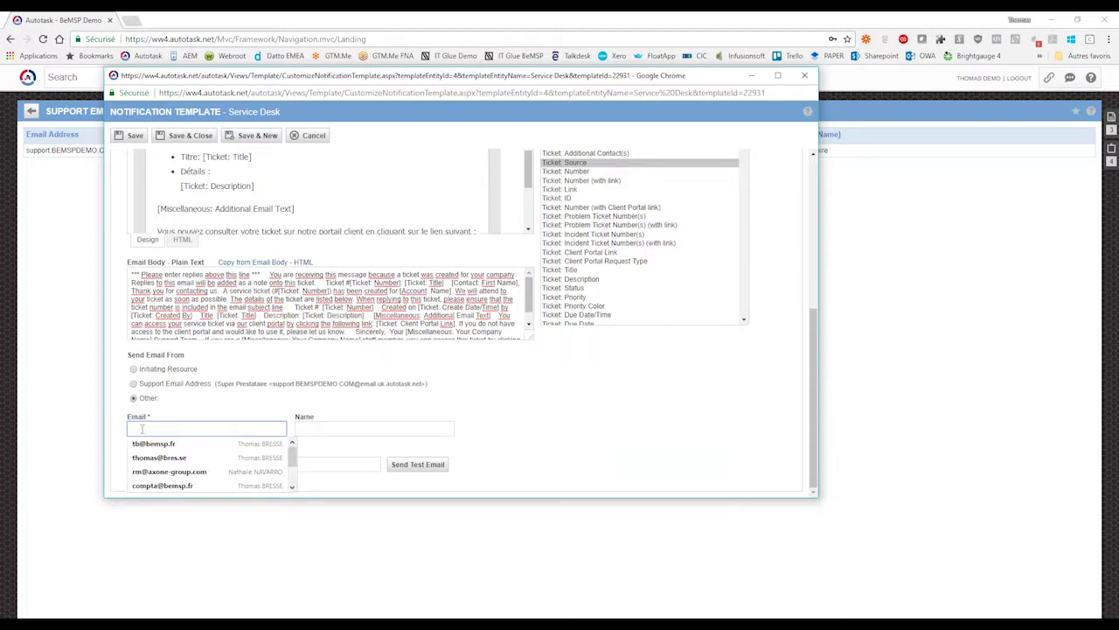
{"action": "left_click", "coordinate": [187, 410]}
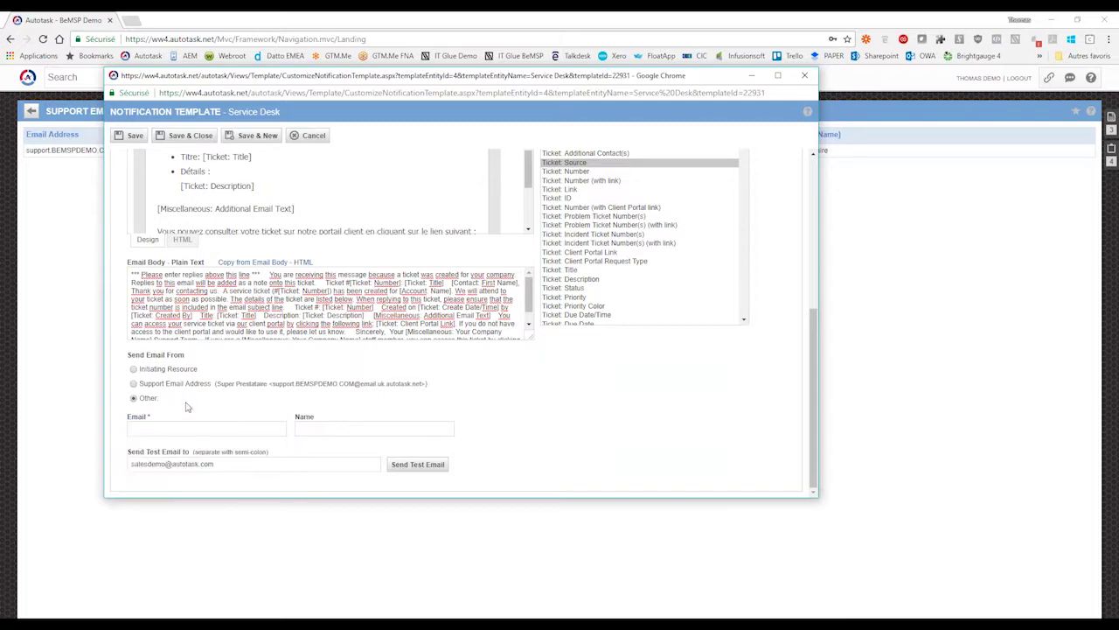
{"action": "left_click", "coordinate": [220, 426]}
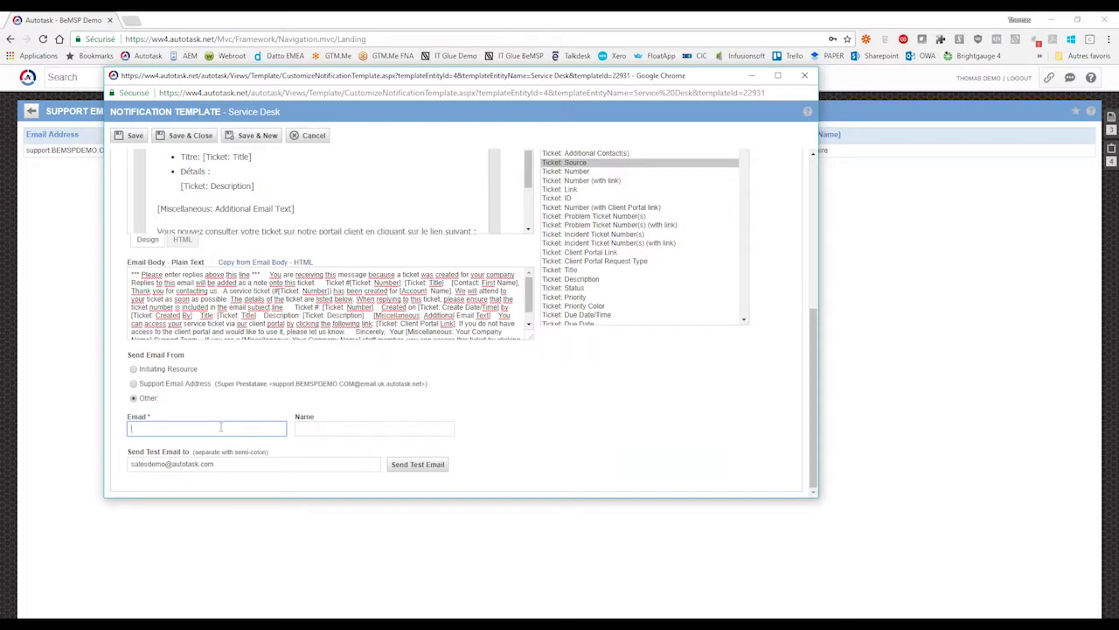
{"action": "left_click", "coordinate": [374, 428]}
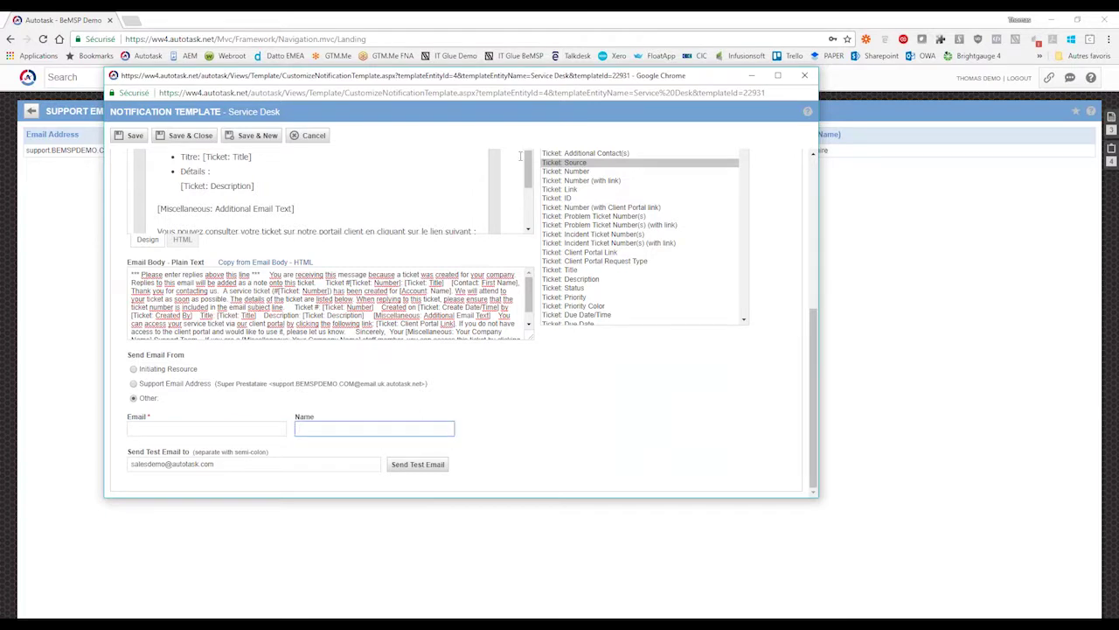
{"action": "left_click", "coordinate": [530, 215]}
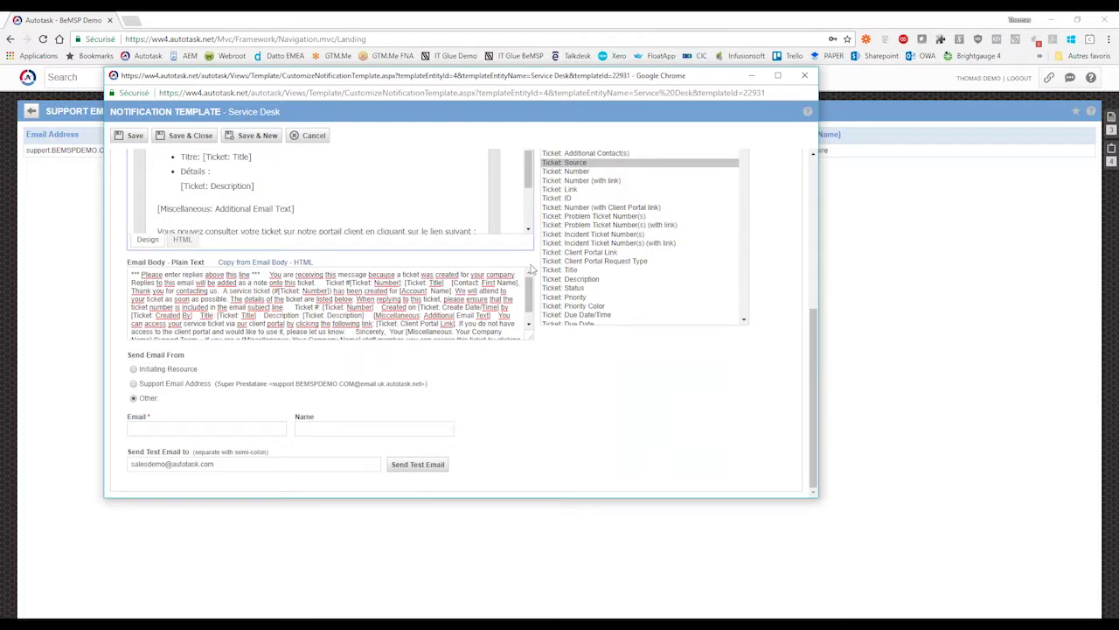
- Set Send Email From to Support Email Address (Super Prestataire) and scroll back to the top
{"action": "scroll", "coordinate": [531, 269], "scroll_direction": "up", "scroll_amount": 1}
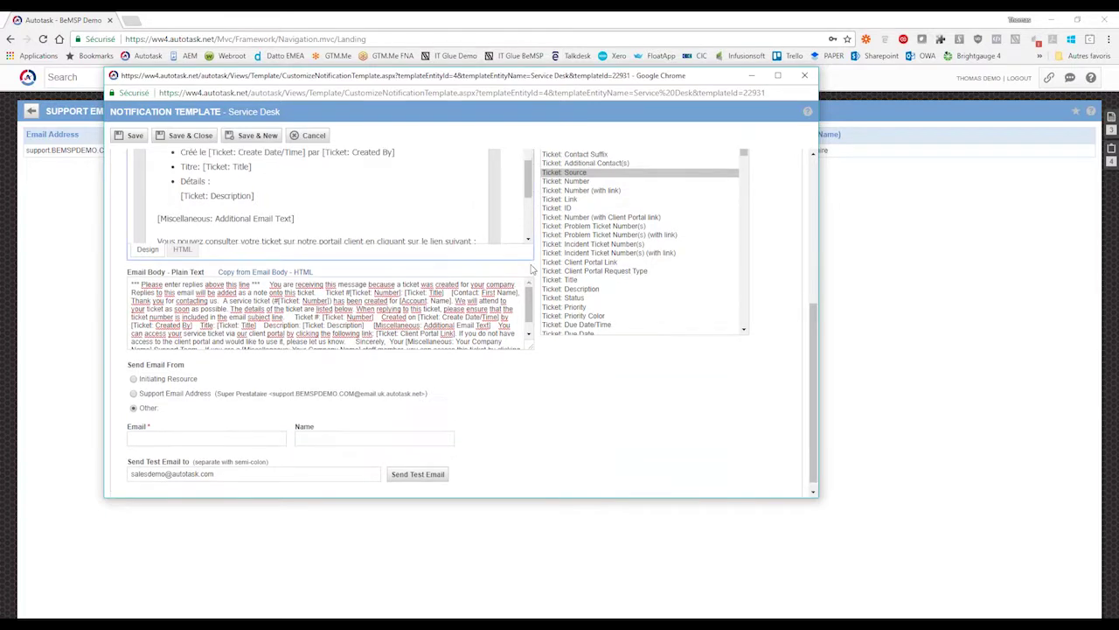
{"action": "scroll", "coordinate": [531, 270], "scroll_direction": "up", "scroll_amount": 5}
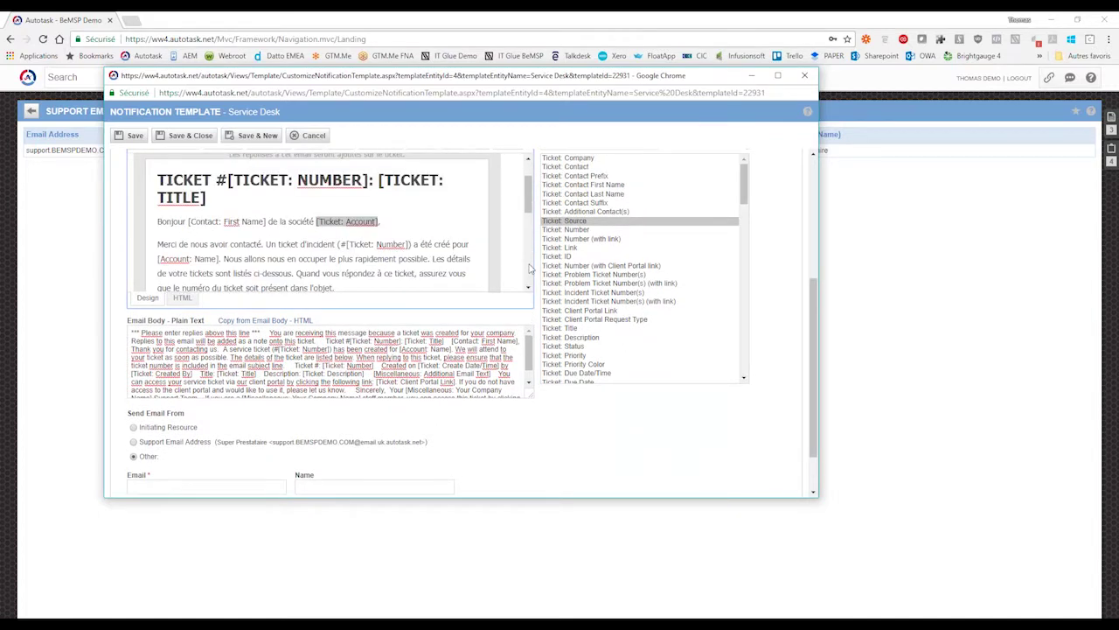
{"action": "scroll", "coordinate": [531, 262], "scroll_direction": "up", "scroll_amount": 5}
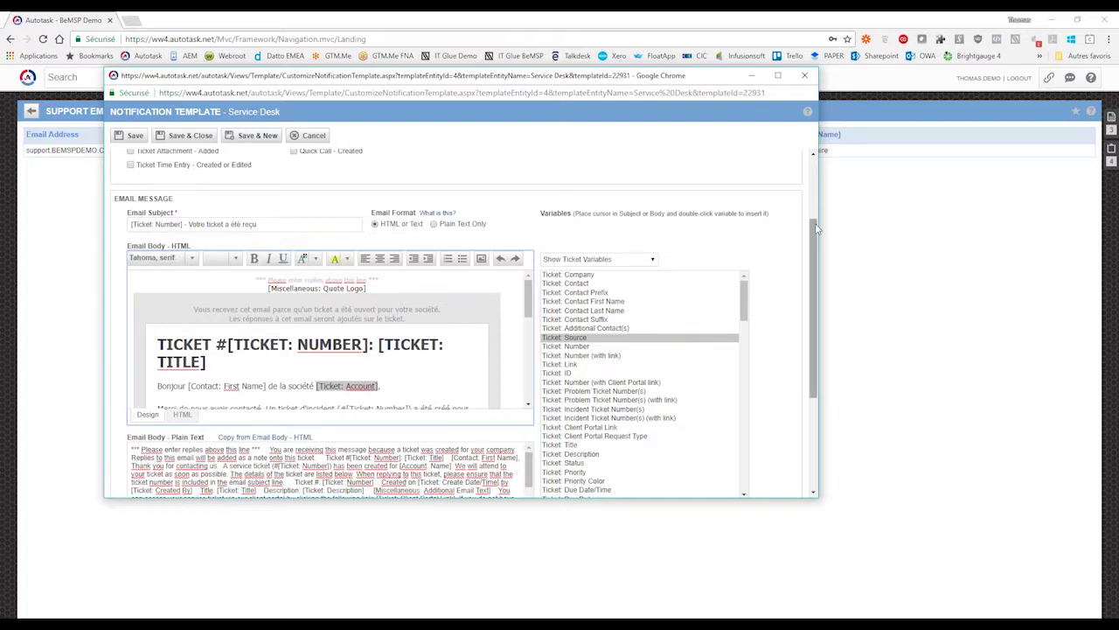
{"action": "left_click_drag", "start_coordinate": [816, 228], "coordinate": [815, 317]}
{"action": "left_click", "coordinate": [133, 398]}
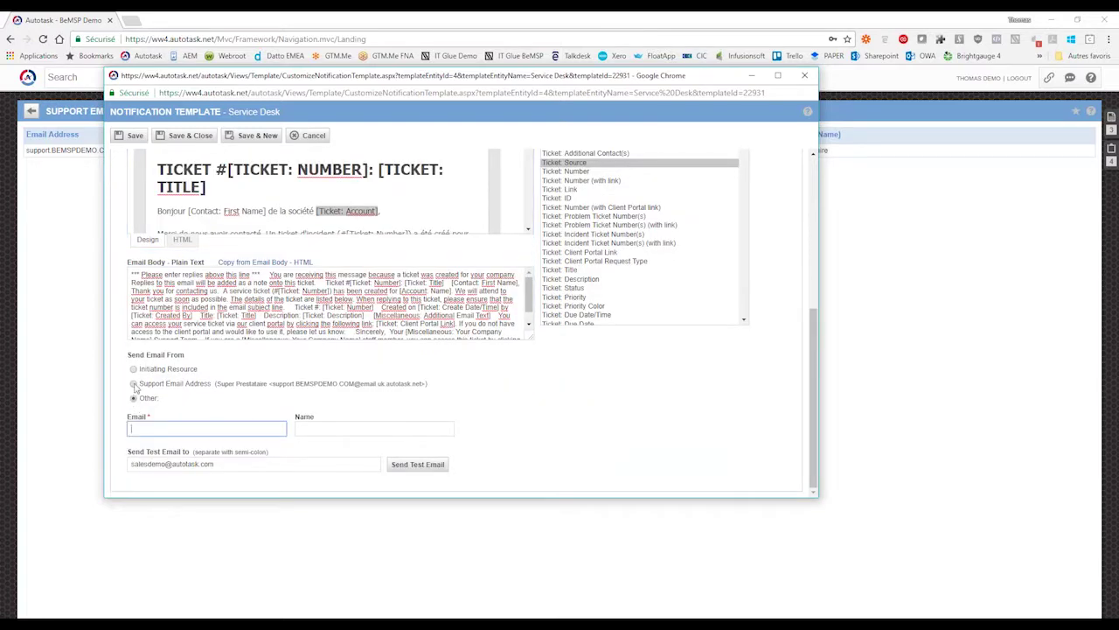
{"action": "left_click", "coordinate": [134, 383]}
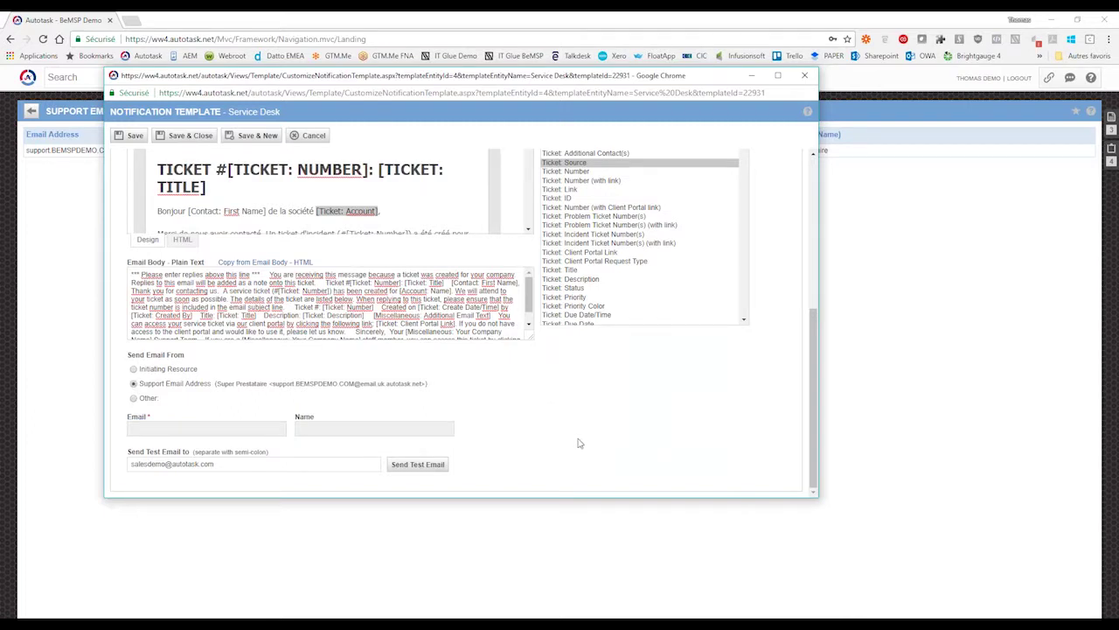
{"action": "left_click", "coordinate": [244, 467]}
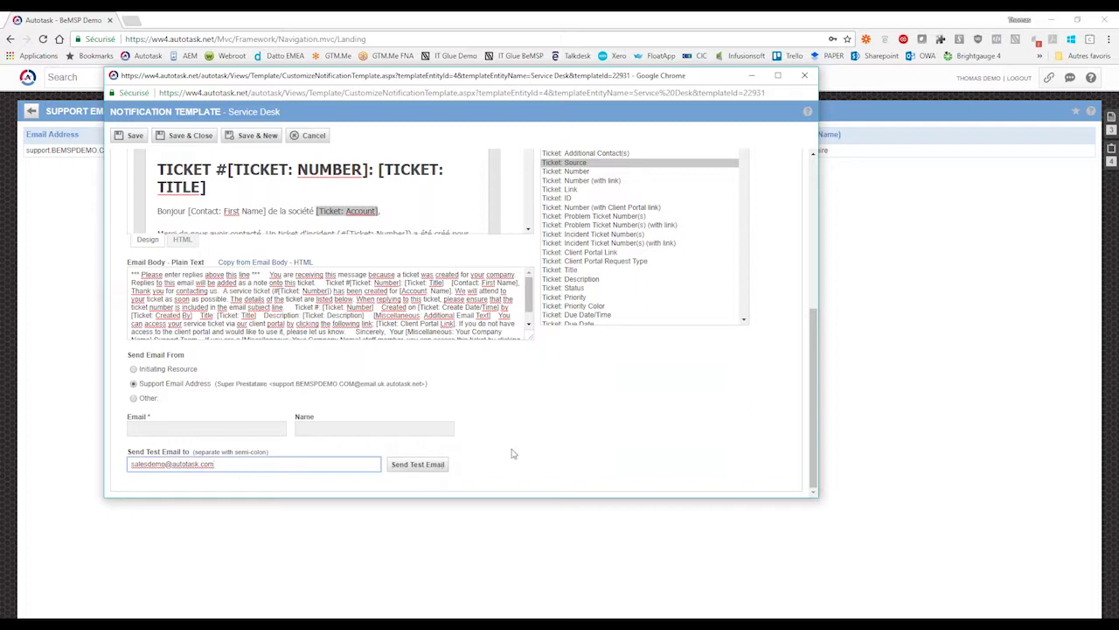
{"action": "scroll", "coordinate": [513, 453], "scroll_direction": "up", "scroll_amount": 5}
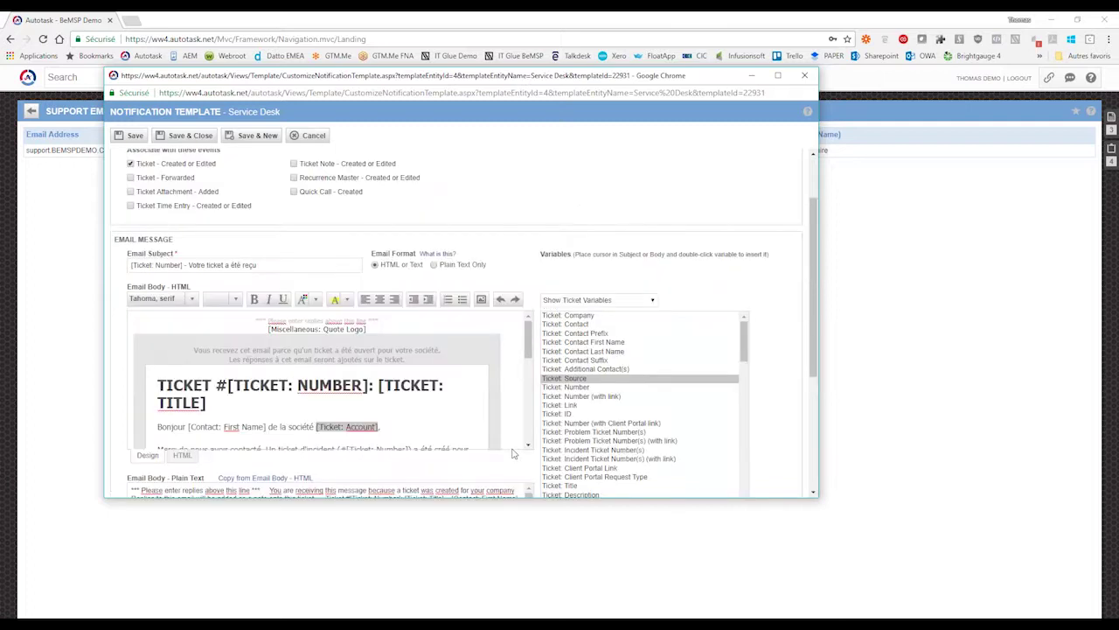
- Close the template window and open Admin > Notification Templates on the Service Desk tab
{"action": "left_click", "coordinate": [806, 79]}
{"action": "mouse_move", "coordinate": [61, 265]}
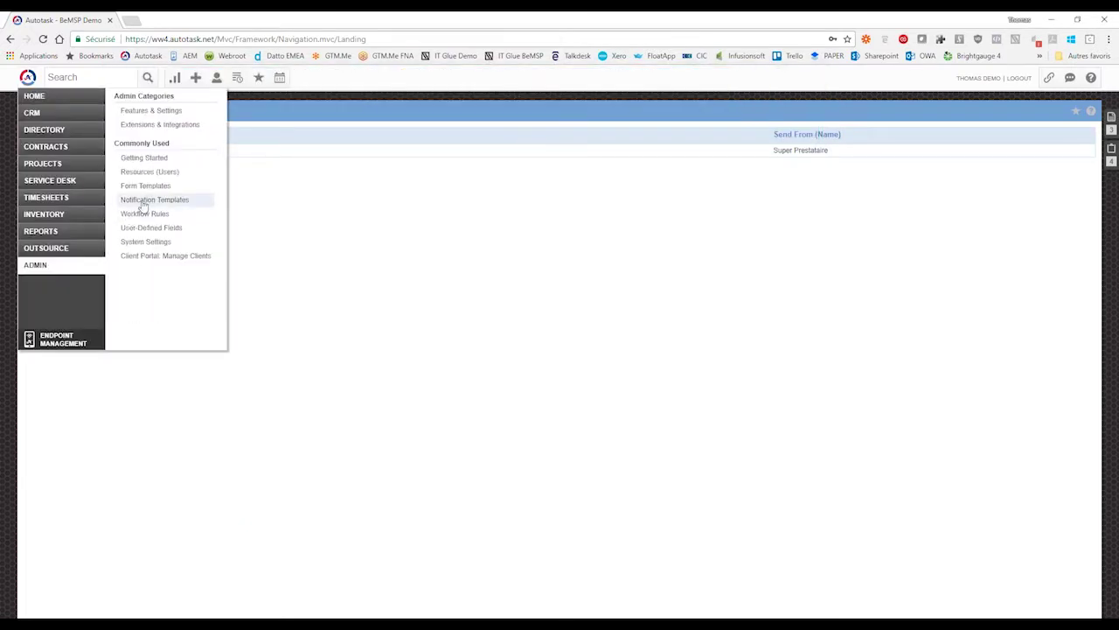
{"action": "left_click", "coordinate": [143, 201]}
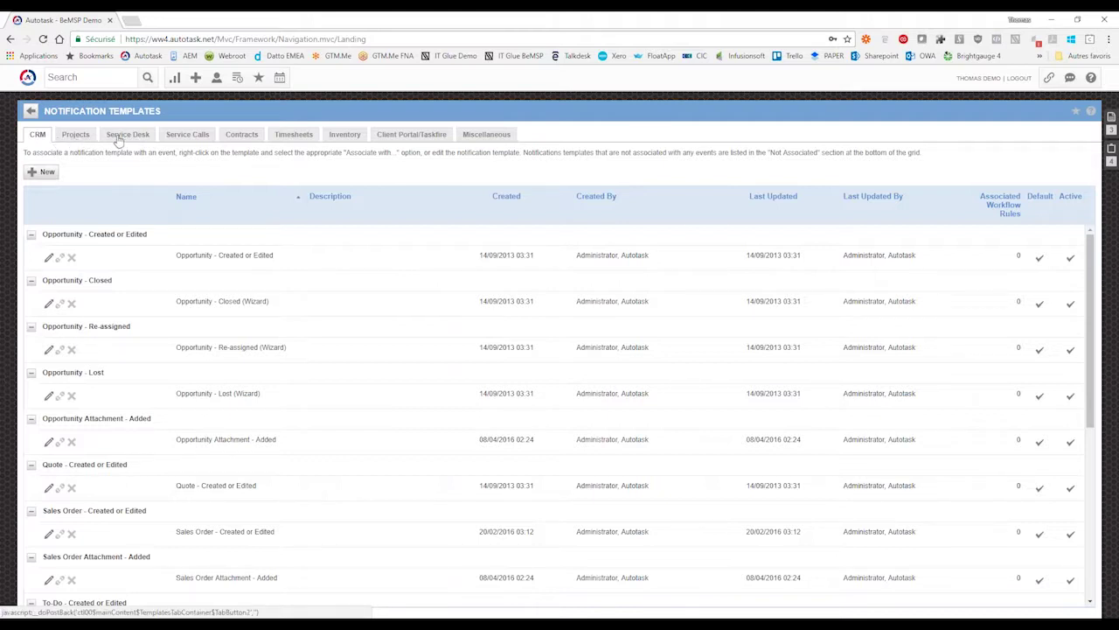
{"action": "left_click", "coordinate": [122, 139]}
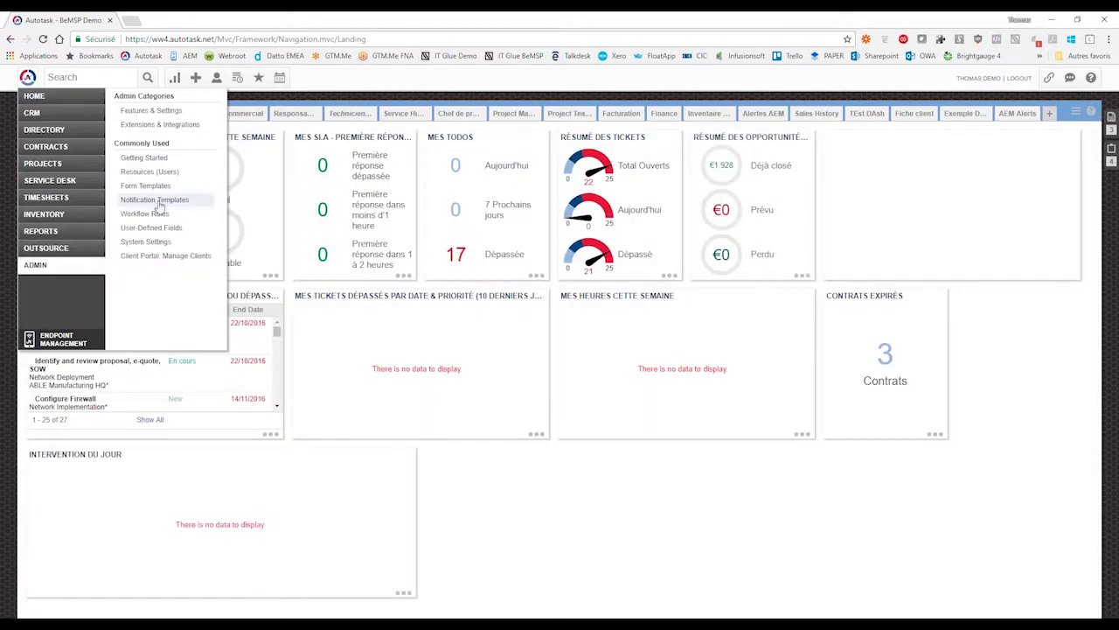
{"action": "left_click", "coordinate": [160, 204]}
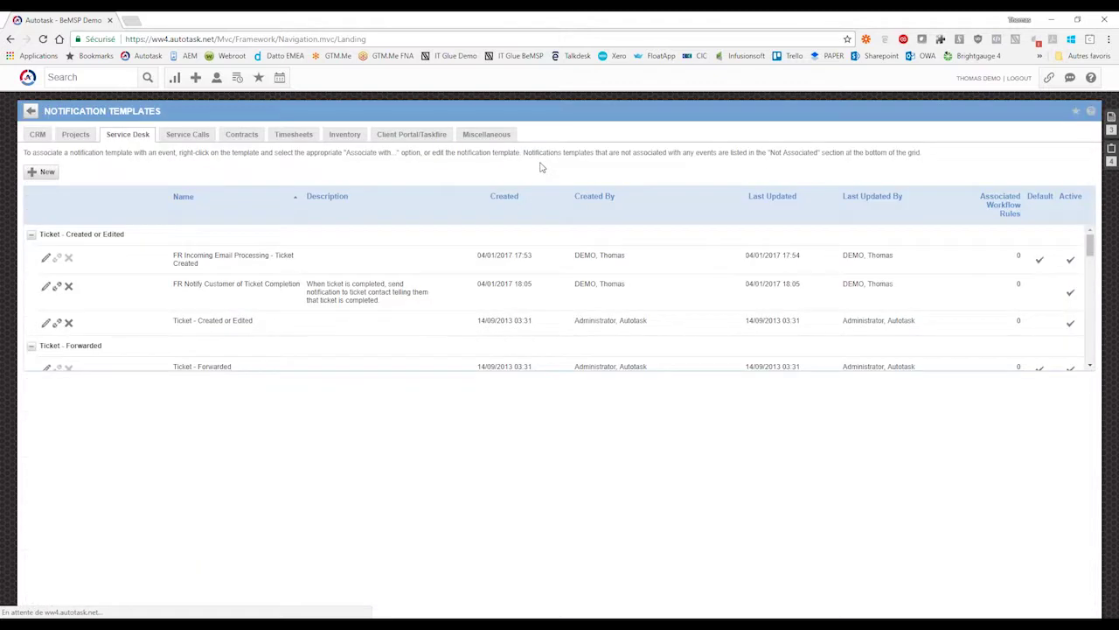
- Look over the template names and scroll down to the Ticket Time Entry group
{"action": "left_click_drag", "start_coordinate": [201, 263], "coordinate": [305, 292]}
{"action": "left_click", "coordinate": [250, 290]}
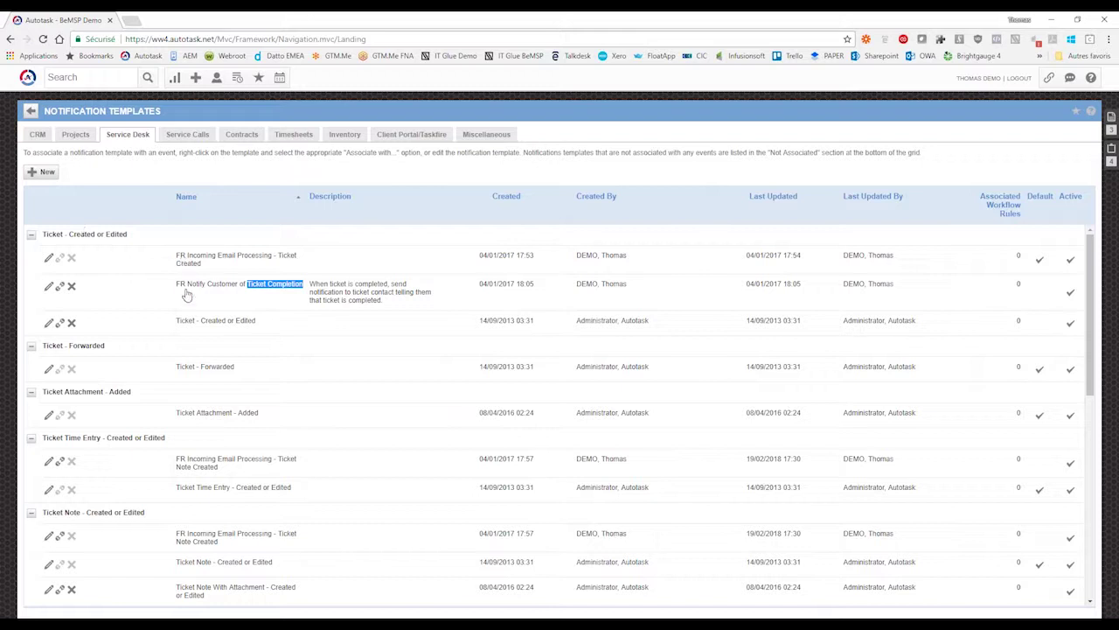
{"action": "left_click", "coordinate": [200, 164]}
{"action": "scroll", "coordinate": [91, 345], "scroll_direction": "down", "scroll_amount": 1}
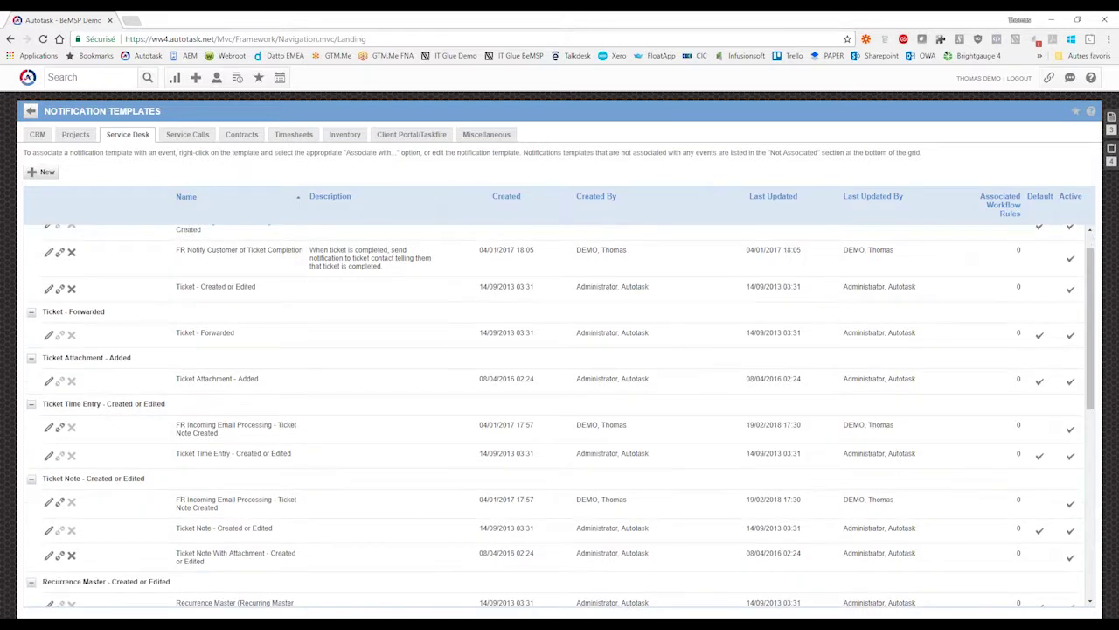
{"action": "scroll", "coordinate": [110, 280], "scroll_direction": "down", "scroll_amount": 4}
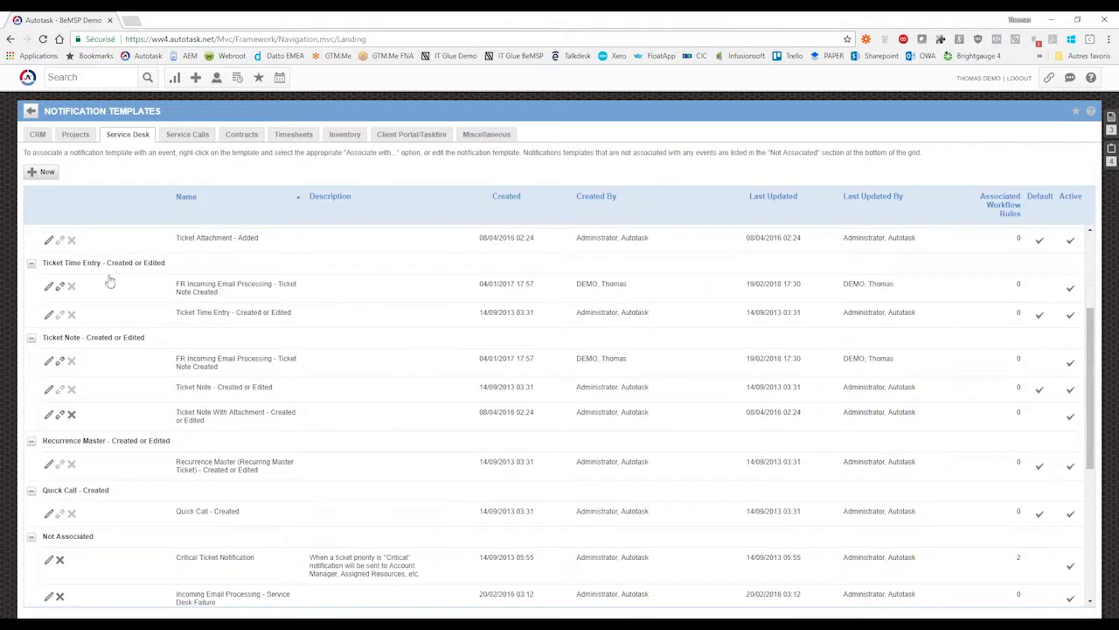
{"action": "left_click_drag", "start_coordinate": [64, 262], "coordinate": [104, 264]}
- Open the FR Incoming Email Processing - Ticket Note Created template and find the note title line in its body
{"action": "left_click", "coordinate": [49, 288]}
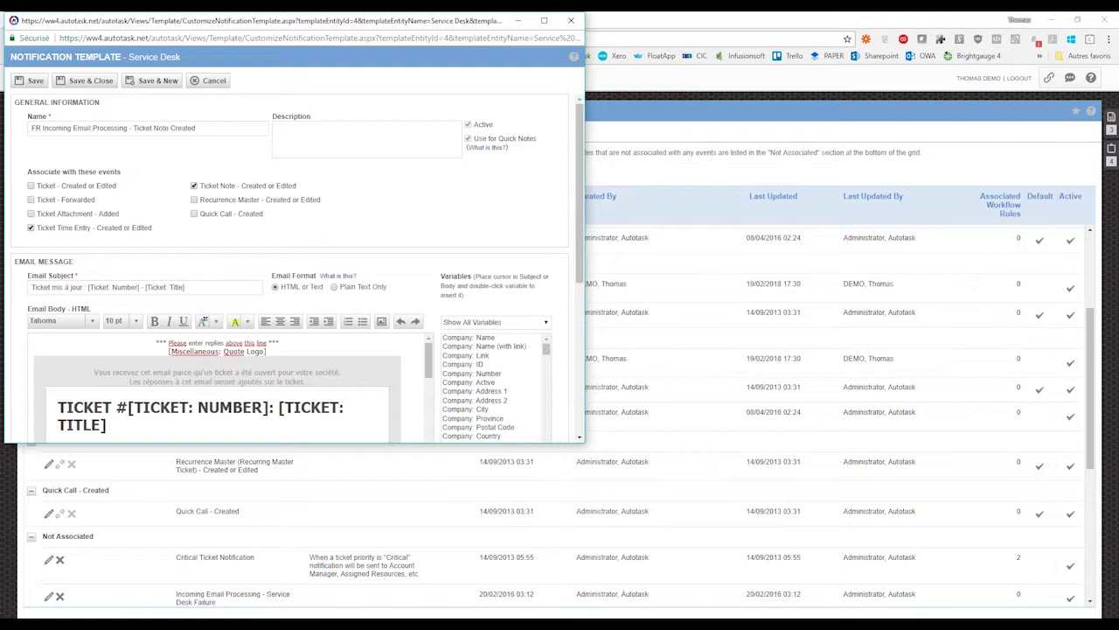
{"action": "left_click_drag", "start_coordinate": [587, 449], "coordinate": [734, 529]}
{"action": "left_click_drag", "start_coordinate": [428, 354], "coordinate": [428, 370]}
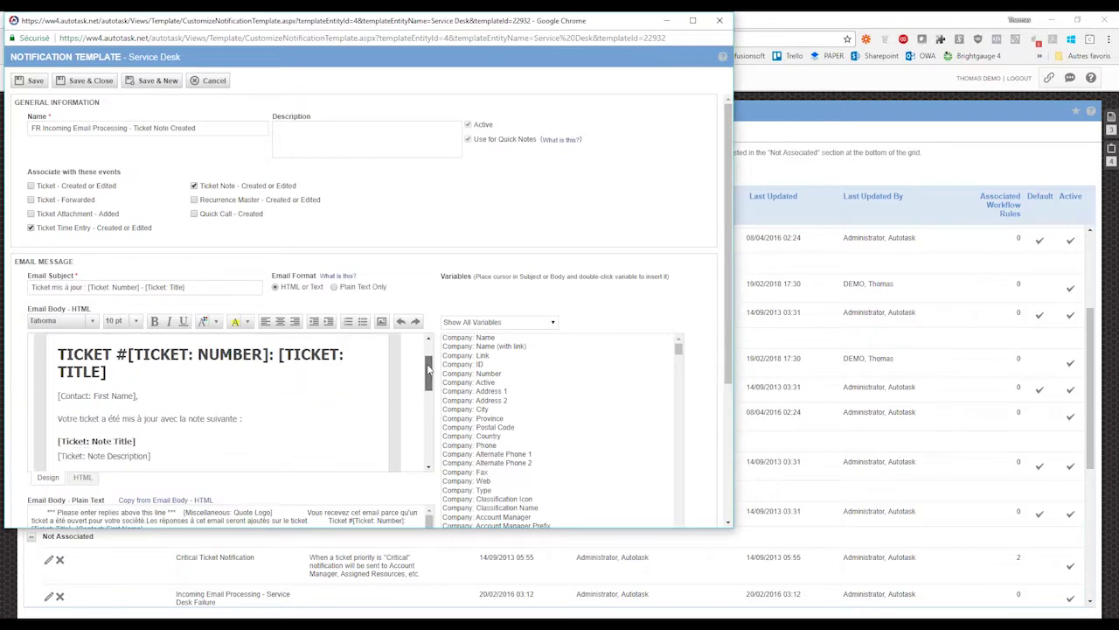
{"action": "scroll", "coordinate": [429, 370], "scroll_direction": "down", "scroll_amount": 2}
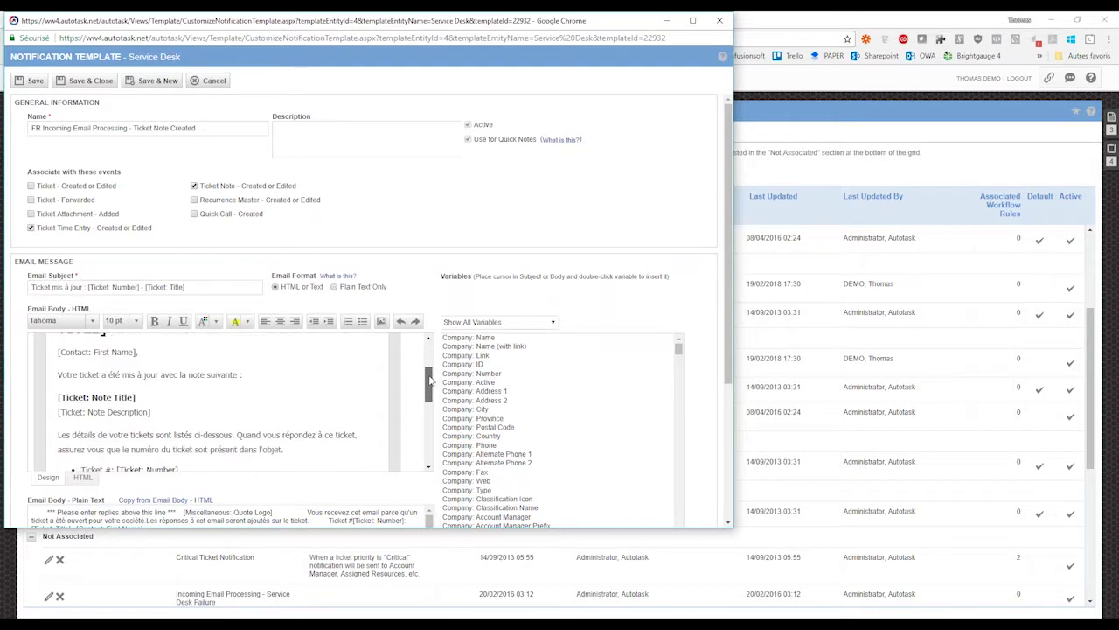
{"action": "left_click", "coordinate": [57, 397]}
{"action": "scroll", "coordinate": [305, 392], "scroll_direction": "down", "scroll_amount": 6}
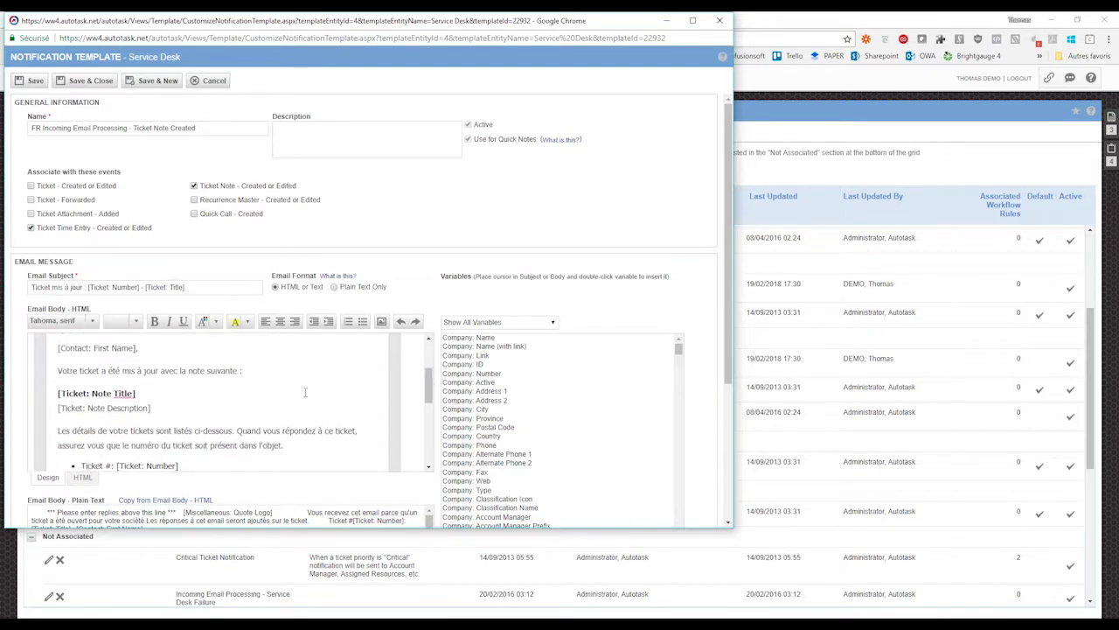
{"action": "scroll", "coordinate": [305, 392], "scroll_direction": "down", "scroll_amount": 1}
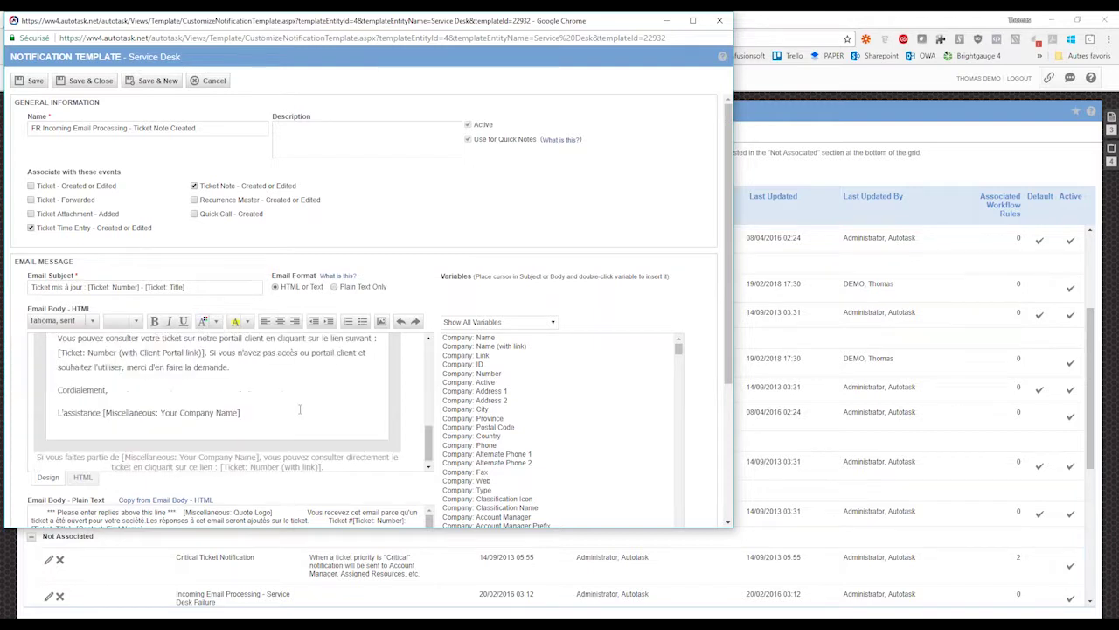
{"action": "scroll", "coordinate": [301, 411], "scroll_direction": "up", "scroll_amount": 10}
{"action": "scroll", "coordinate": [300, 416], "scroll_direction": "down", "scroll_amount": 2}
{"action": "scroll", "coordinate": [300, 411], "scroll_direction": "up", "scroll_amount": 1}
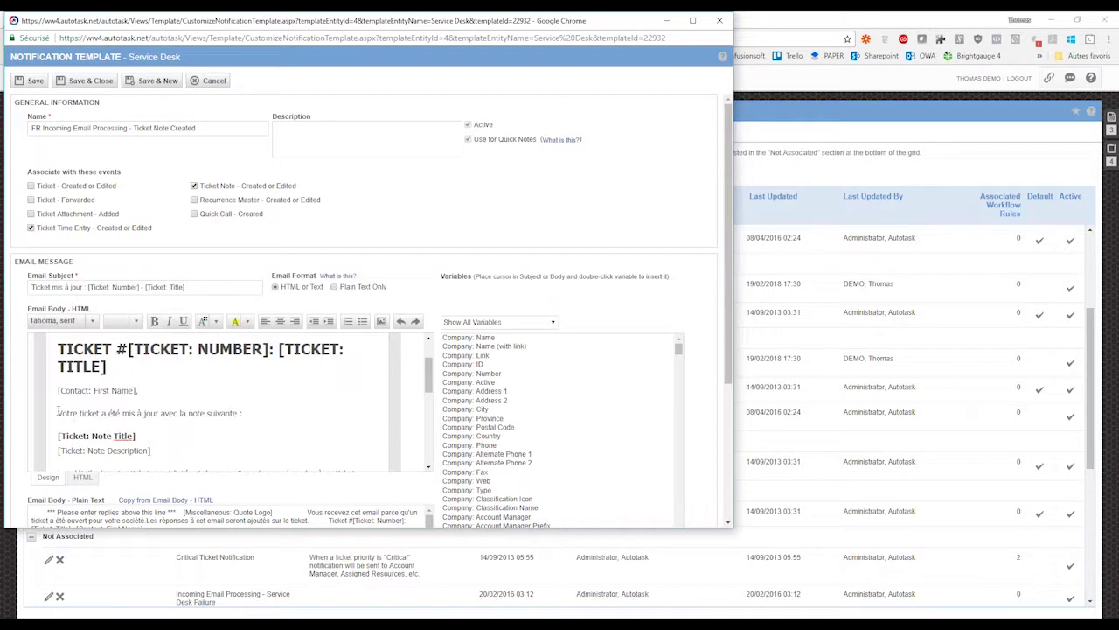
- Delete the [Ticket: Note Title] line and its empty line, then close the template window
{"action": "left_click_drag", "start_coordinate": [58, 435], "coordinate": [137, 436]}
{"action": "key", "text": "BackSpace"}
{"action": "key", "text": "Delete"}
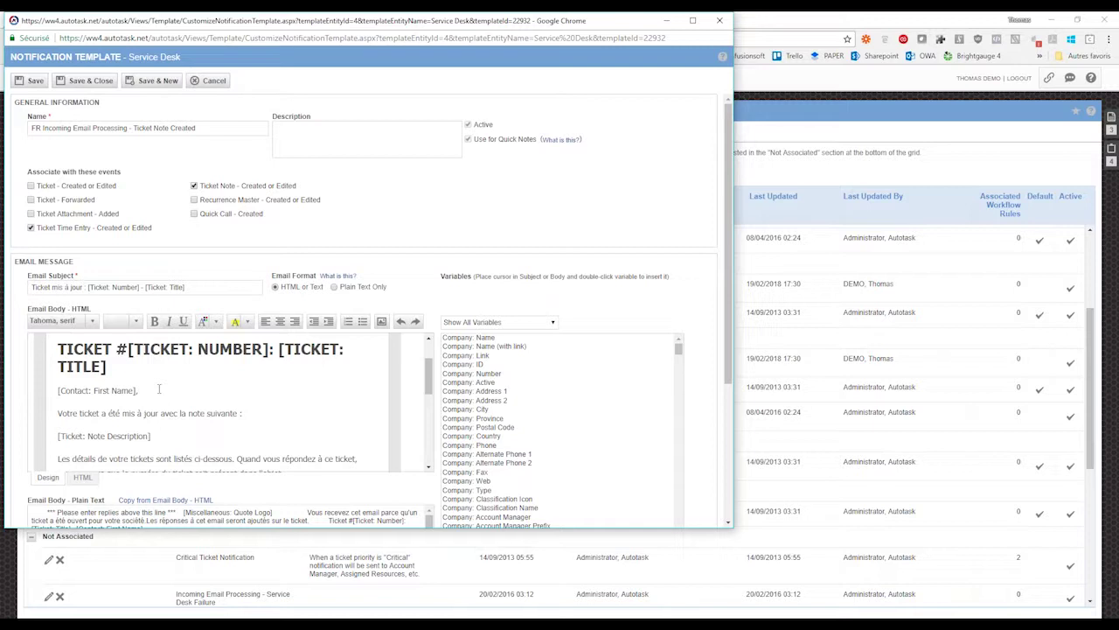
{"action": "left_click", "coordinate": [267, 411]}
{"action": "left_click_drag", "start_coordinate": [428, 376], "coordinate": [433, 411]}
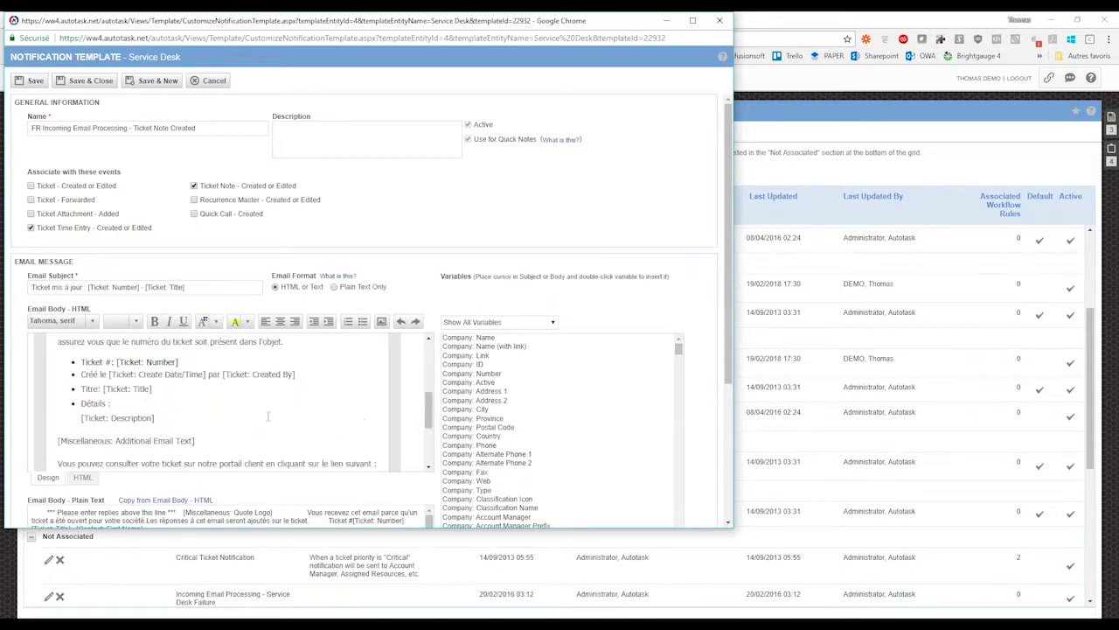
{"action": "scroll", "coordinate": [327, 404], "scroll_direction": "down", "scroll_amount": 1}
{"action": "scroll", "coordinate": [327, 405], "scroll_direction": "down", "scroll_amount": 5}
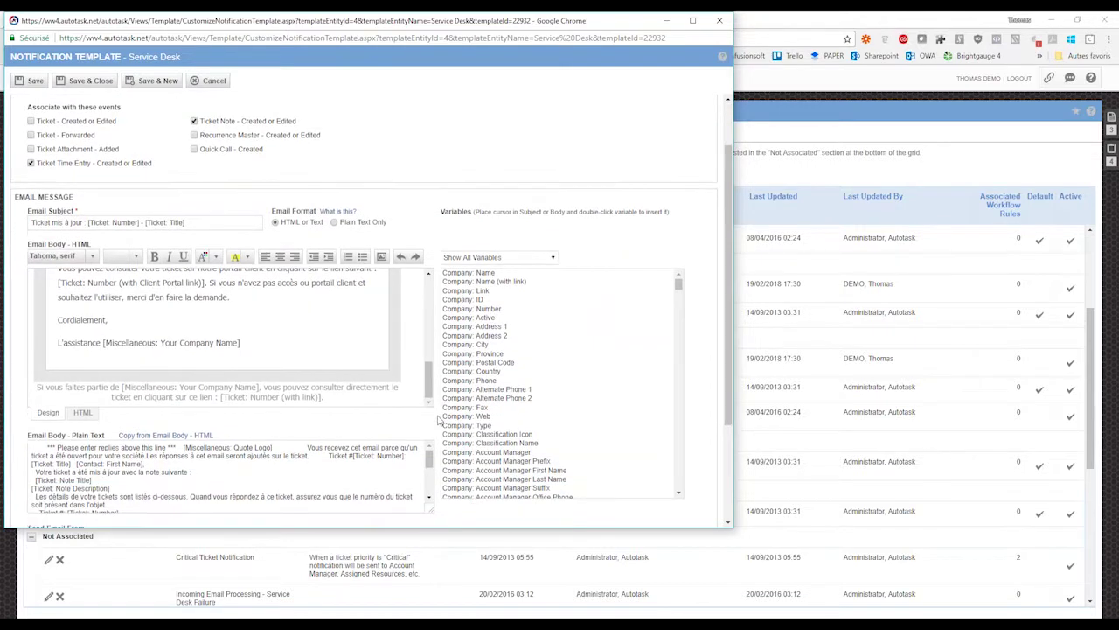
{"action": "scroll", "coordinate": [584, 446], "scroll_direction": "up", "scroll_amount": 1}
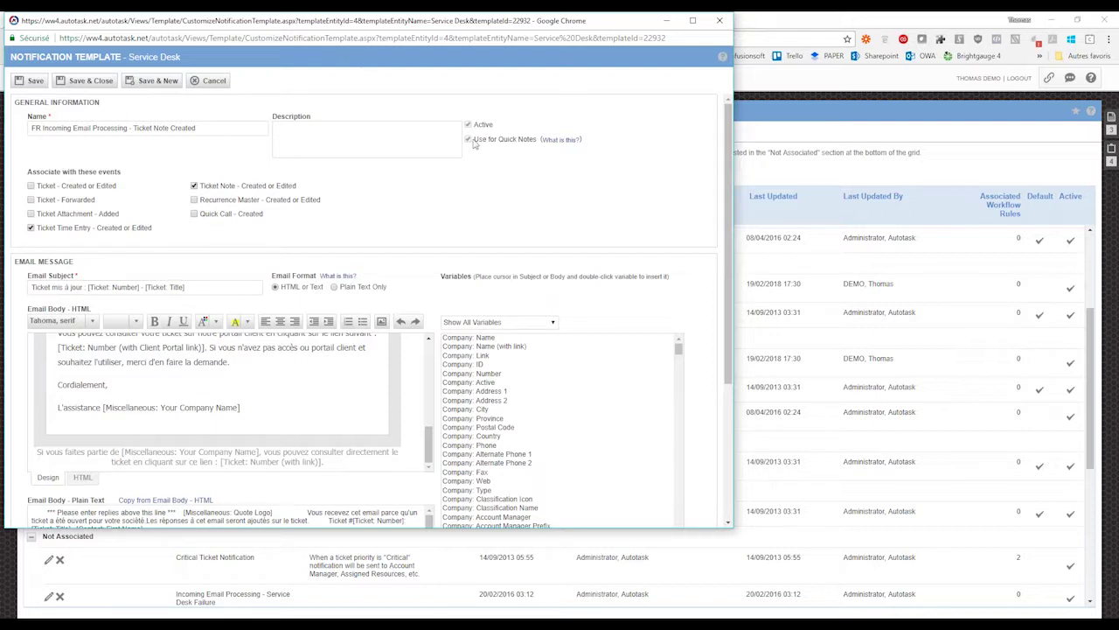
{"action": "mouse_move", "coordinate": [471, 142]}
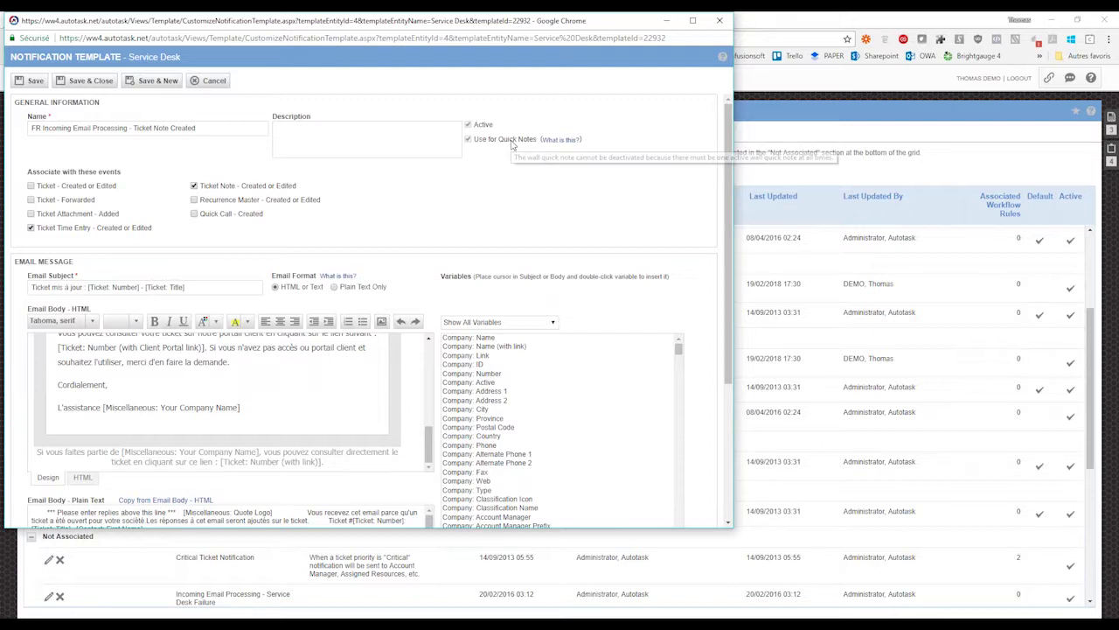
{"action": "left_click", "coordinate": [721, 21]}
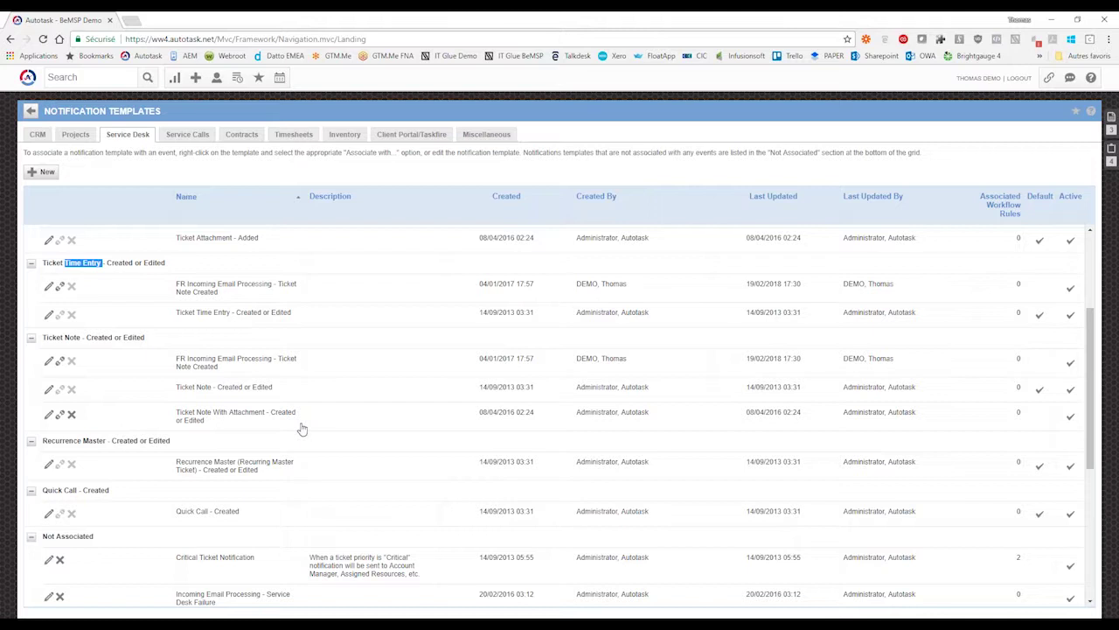
- Scroll the Notification Templates list back up to the top
{"action": "scroll", "coordinate": [302, 428], "scroll_direction": "up", "scroll_amount": 3}
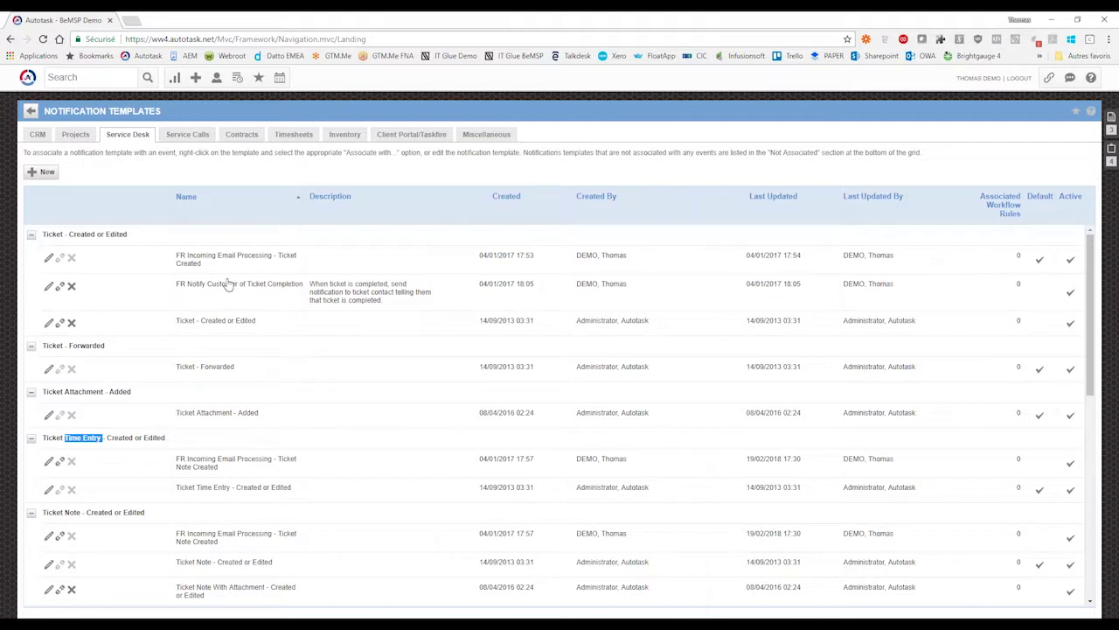
- Open FR Notify Customer of Ticket Completion, review its subject's ticket number variable, and close it unchanged
{"action": "left_click", "coordinate": [49, 286]}
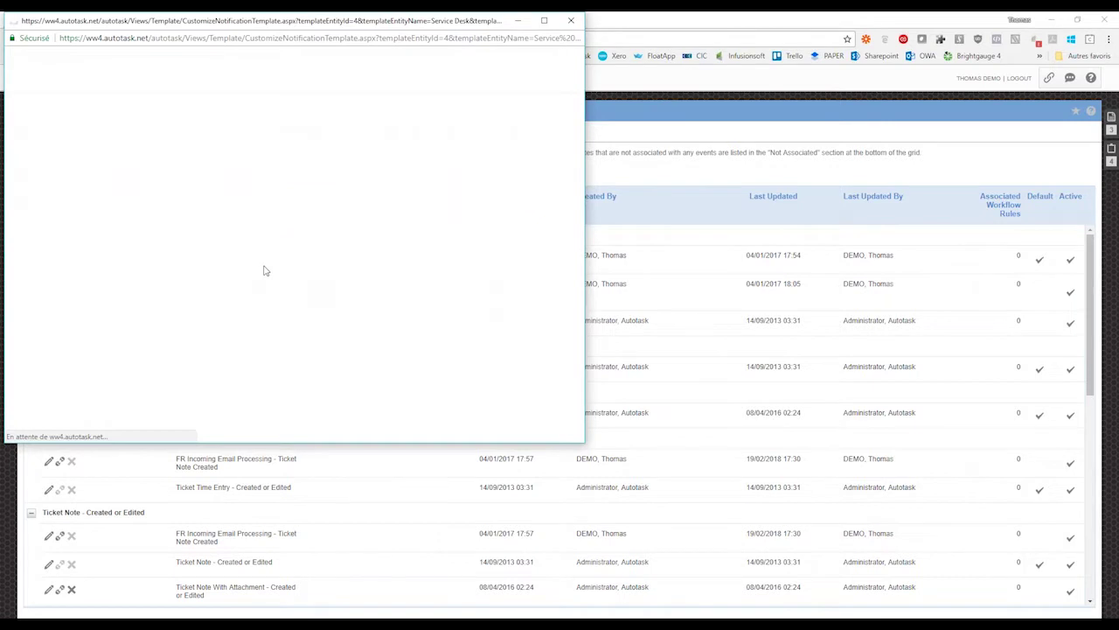
{"action": "left_click_drag", "start_coordinate": [103, 286], "coordinate": [77, 276]}
{"action": "left_click", "coordinate": [50, 274]}
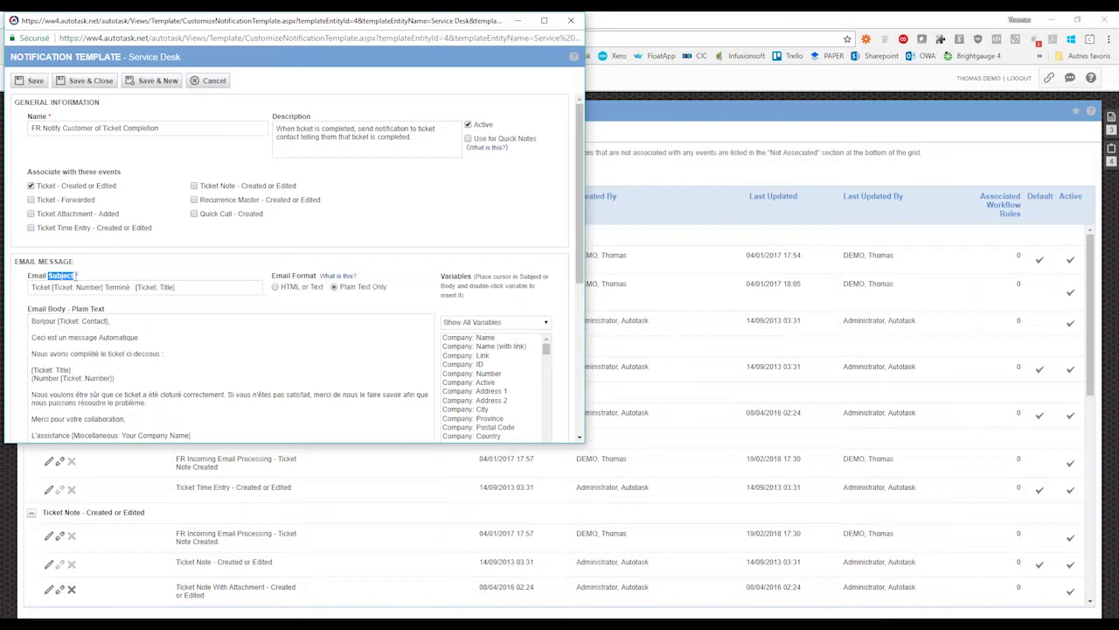
{"action": "left_click", "coordinate": [77, 277]}
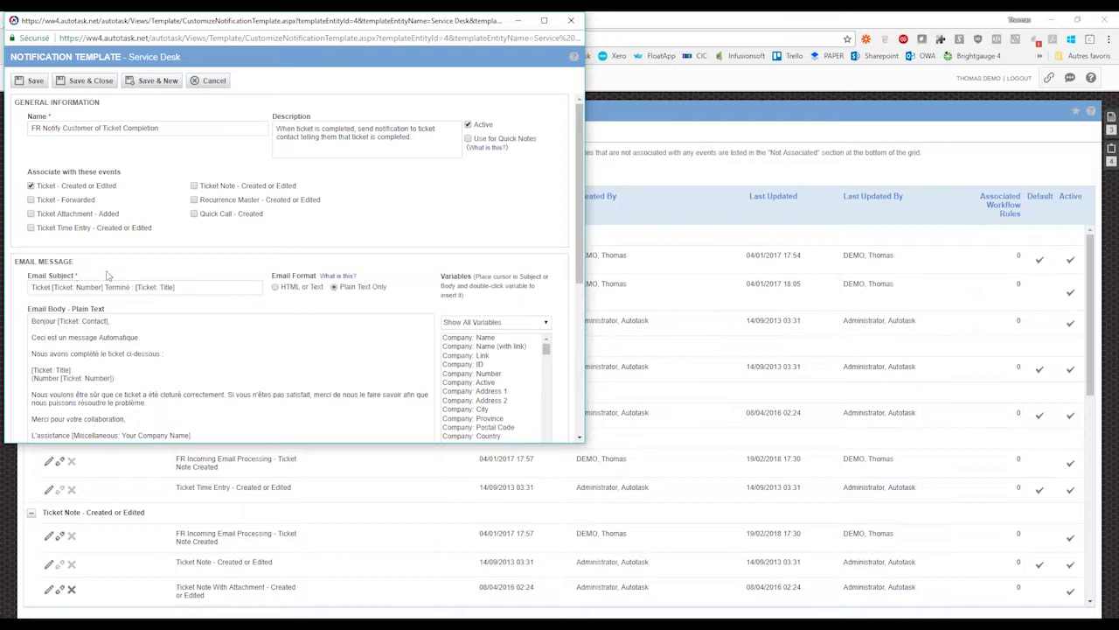
{"action": "left_click", "coordinate": [576, 24]}
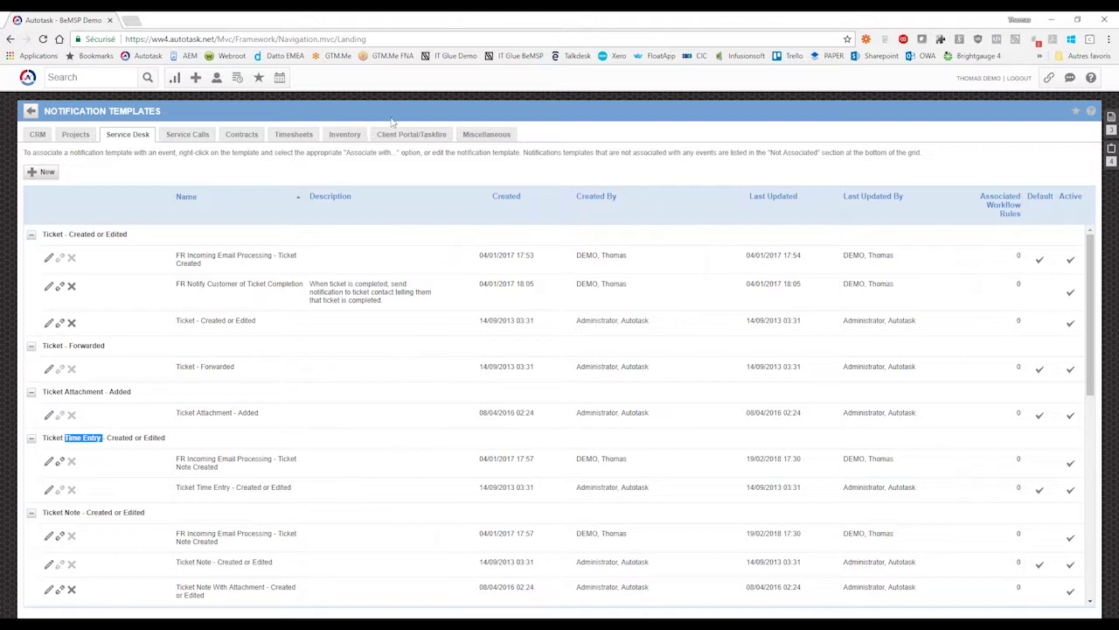
- Advance the presentation slides to the Incoming Email Processing slide
{"action": "left_click", "coordinate": [349, 485]}
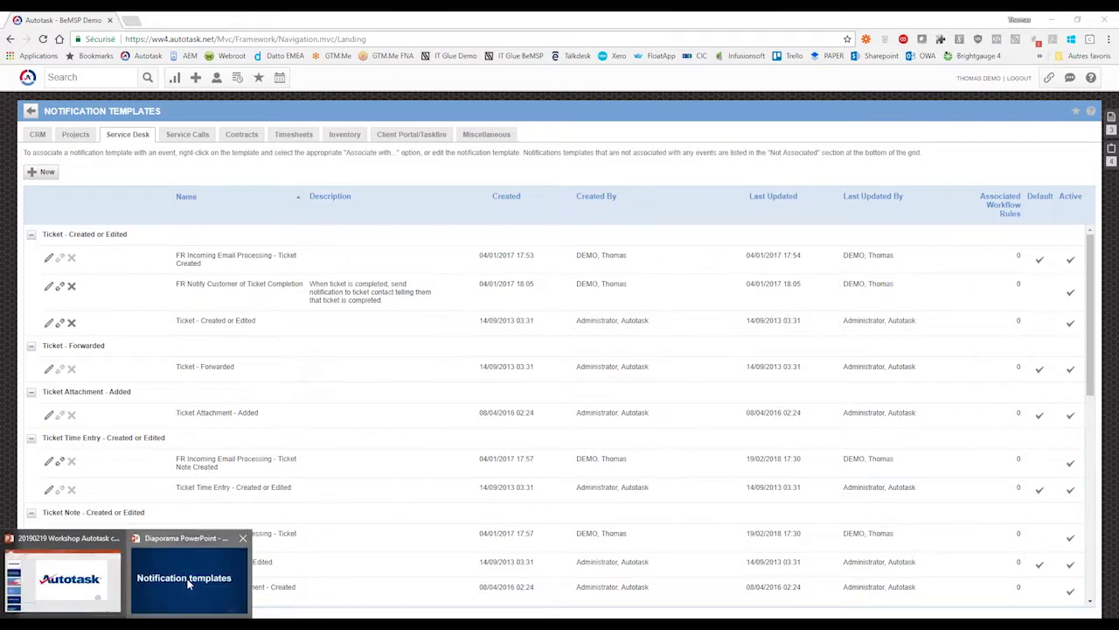
{"action": "left_click", "coordinate": [188, 584]}
{"action": "left_click", "coordinate": [606, 272]}
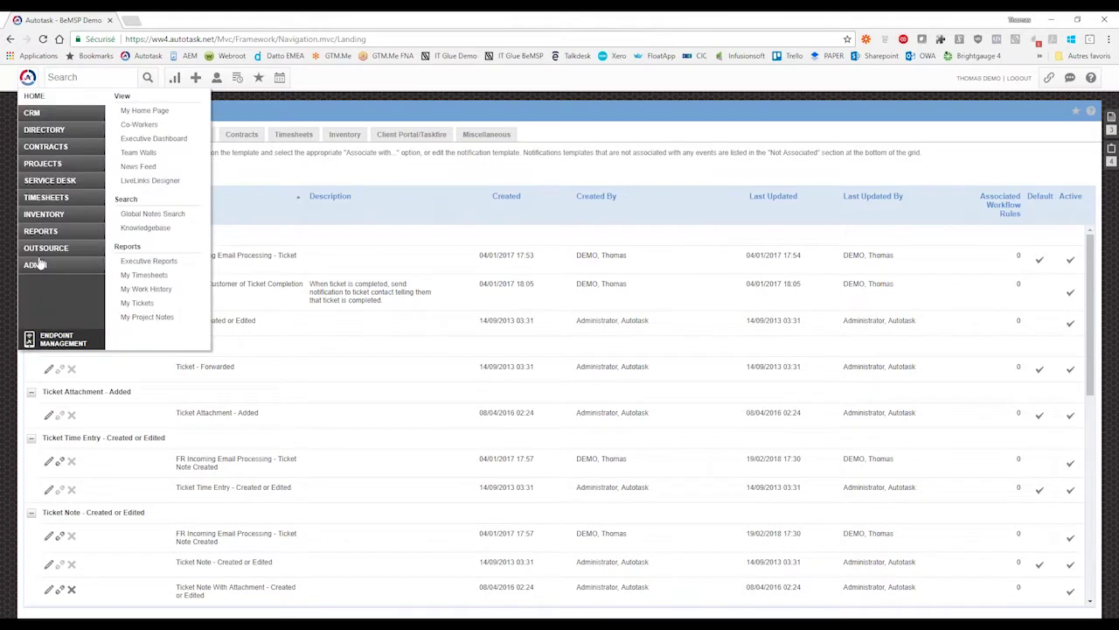
- Go to Admin > Features & Settings > Application-Wide (Shared) Features > Incoming Email Processing
{"action": "mouse_move", "coordinate": [38, 269]}
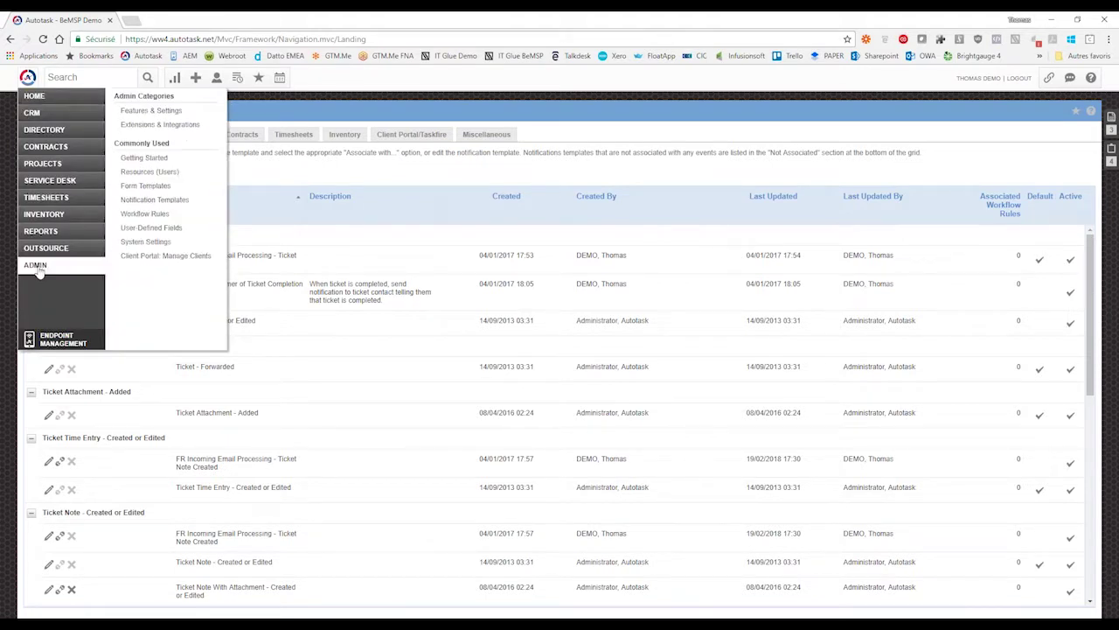
{"action": "left_click", "coordinate": [36, 266]}
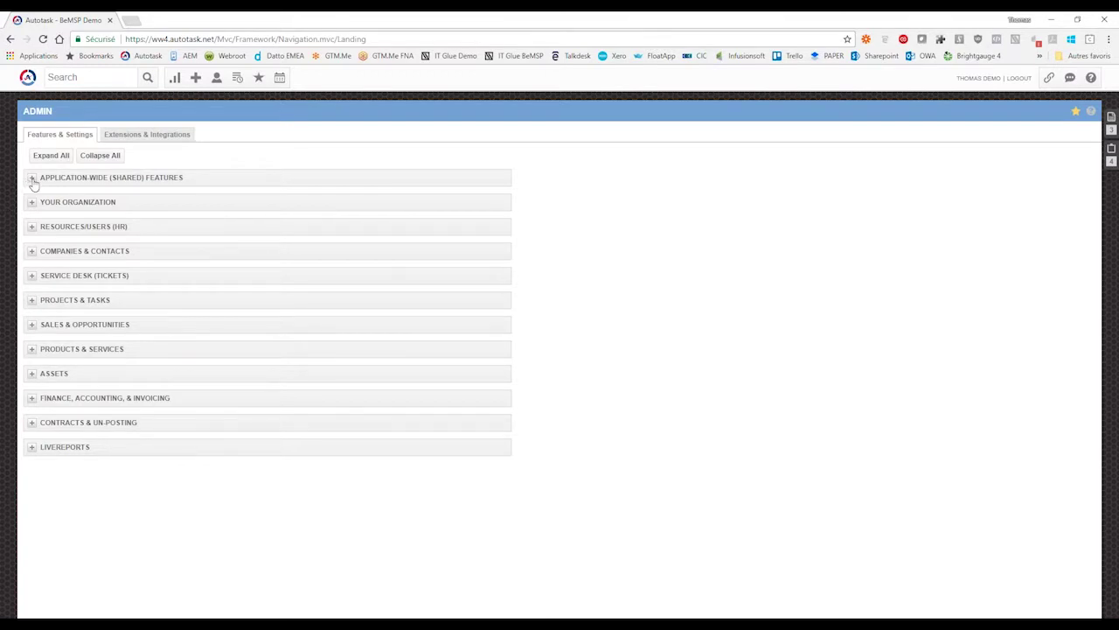
{"action": "left_click", "coordinate": [32, 180]}
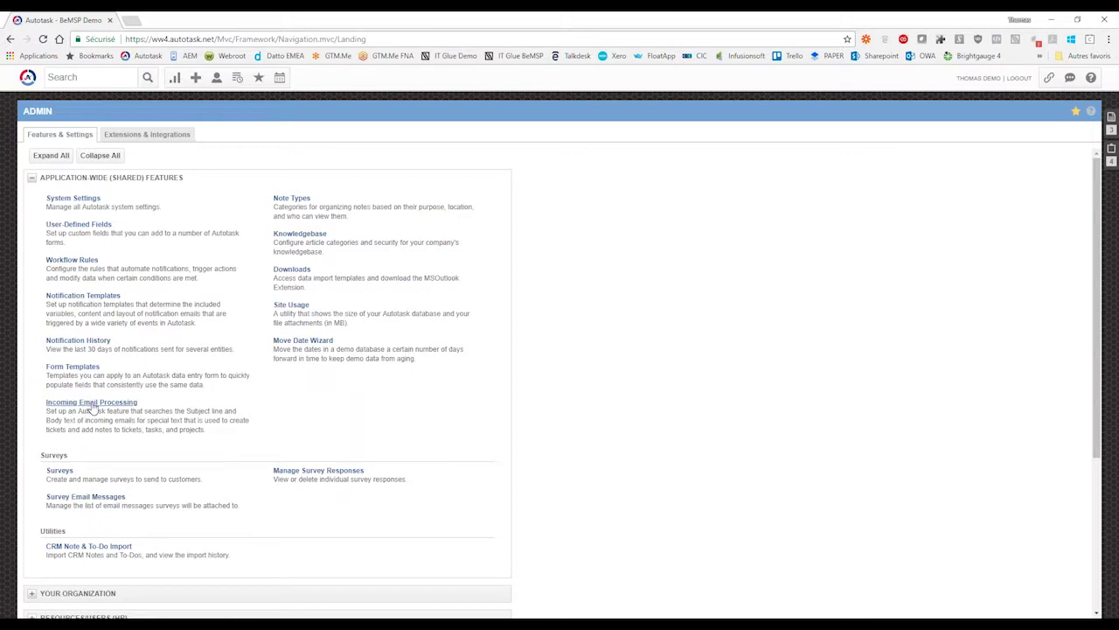
{"action": "left_click", "coordinate": [93, 404]}
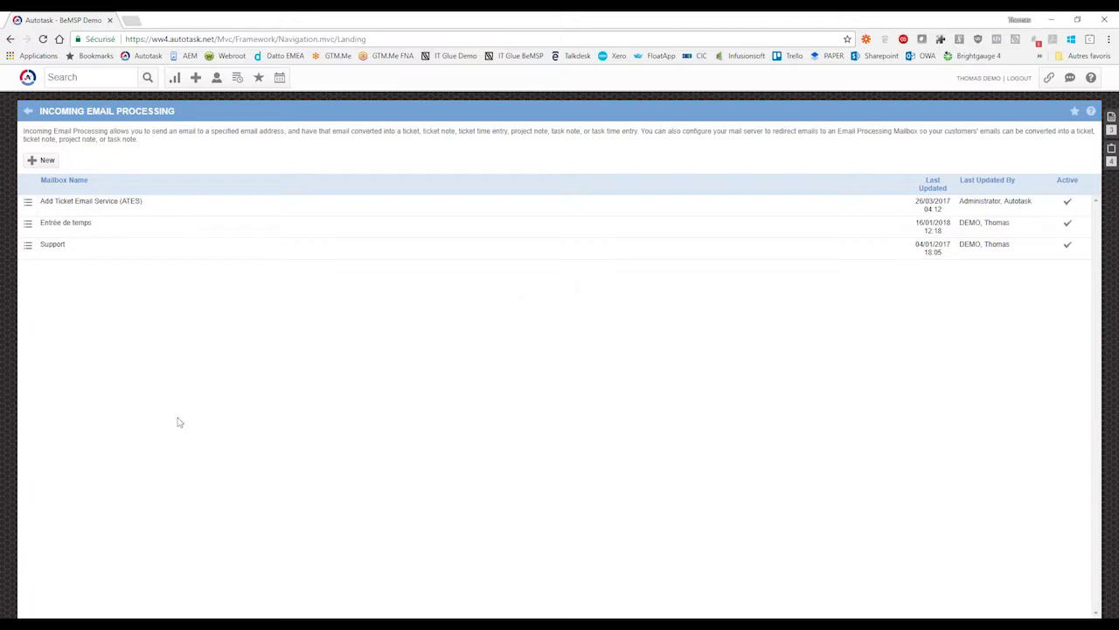
- Create a new mailbox, entering a Mailbox Name and 'assistance' as the Mailbox Email
{"action": "left_click", "coordinate": [41, 164]}
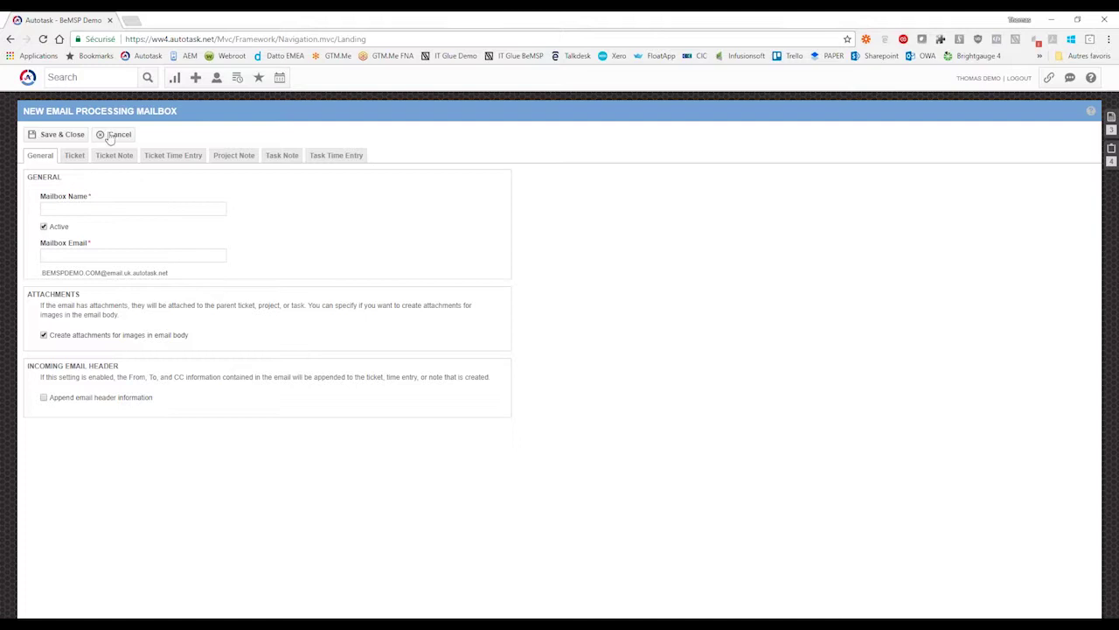
{"action": "left_click", "coordinate": [116, 209]}
{"action": "type", "text": "assistance"}
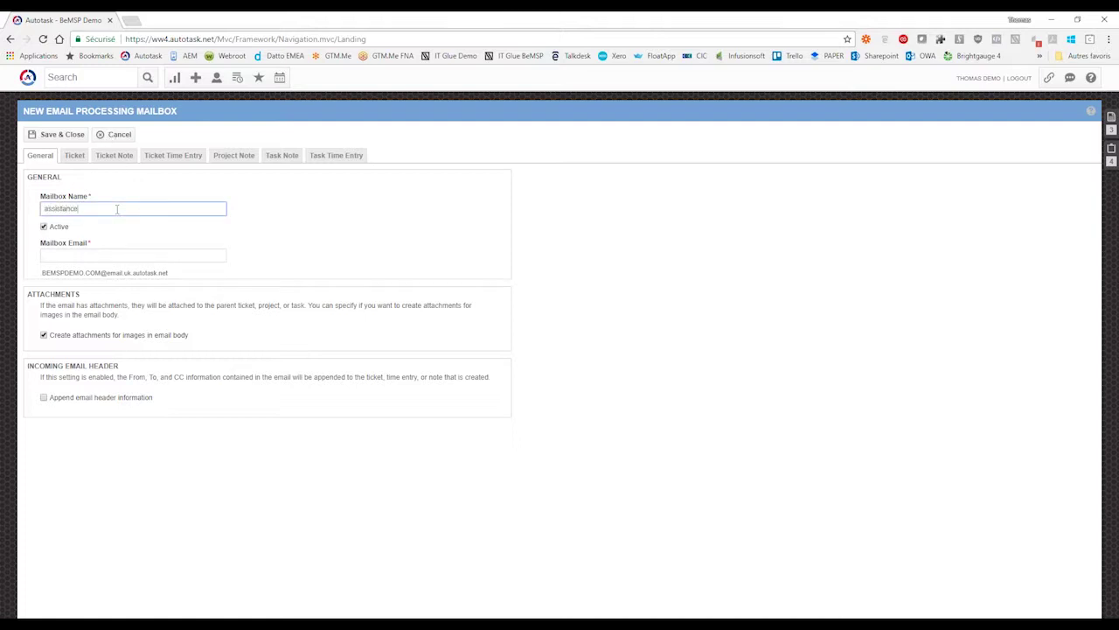
{"action": "key", "text": "Tab"}
{"action": "left_click", "coordinate": [108, 254]}
{"action": "type", "text": "assistance"}
{"action": "key", "text": "Tab"}
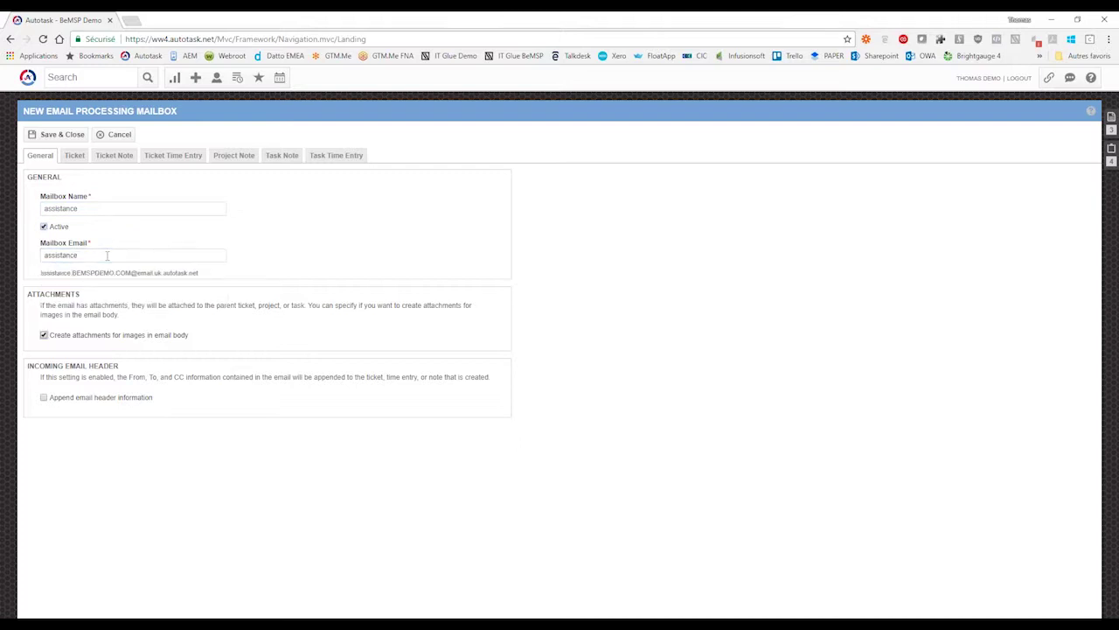
{"action": "left_click_drag", "start_coordinate": [200, 273], "coordinate": [41, 272]}
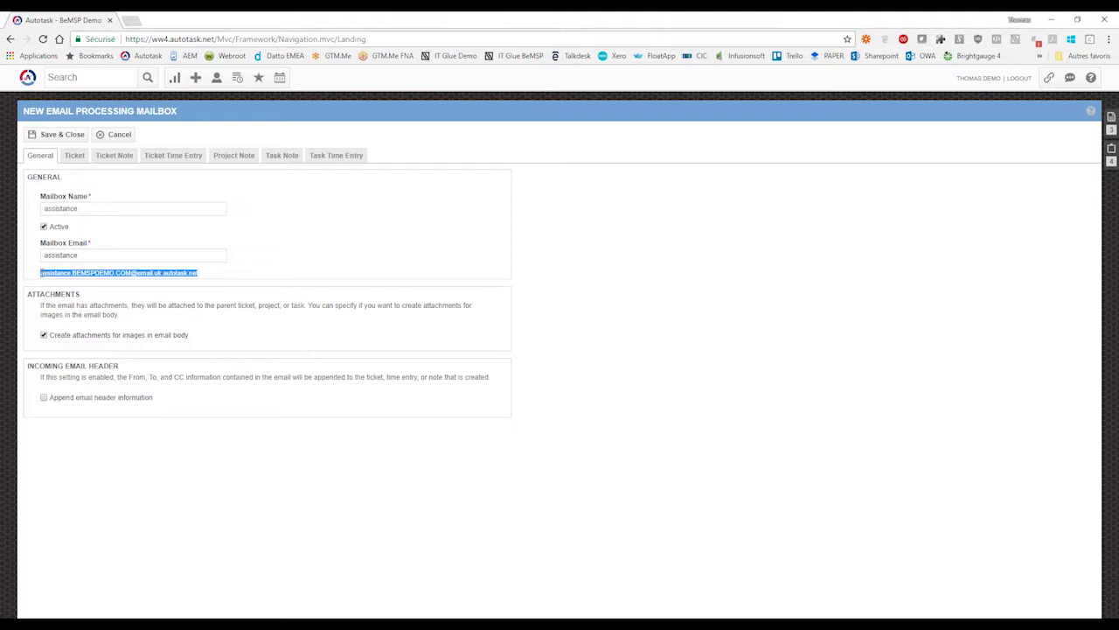
{"action": "left_click", "coordinate": [115, 210]}
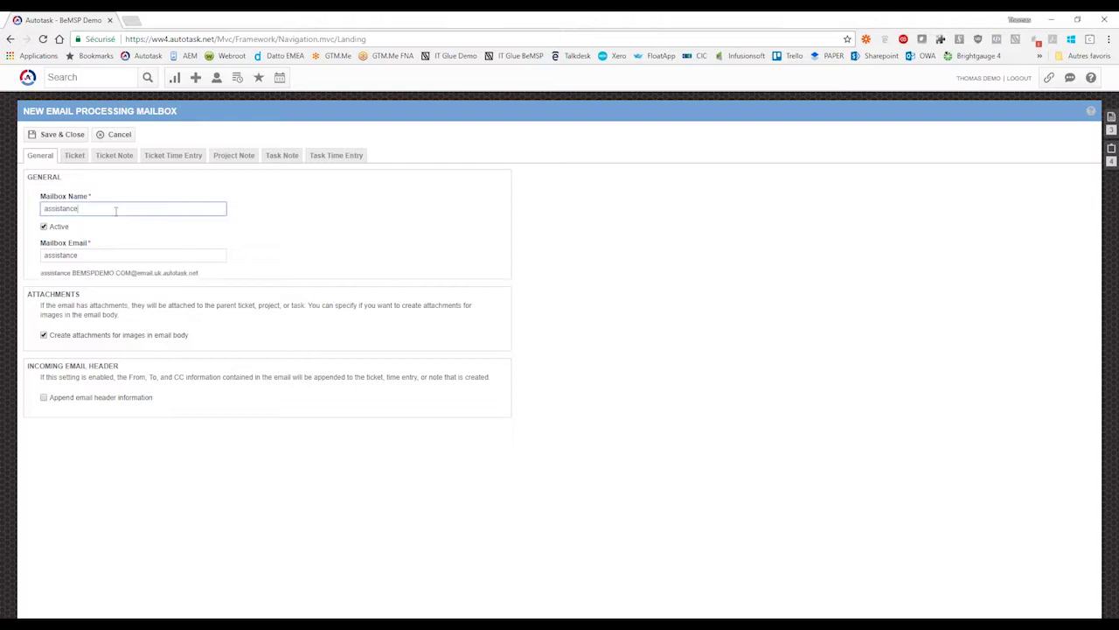
{"action": "triple_click", "coordinate": [106, 208]}
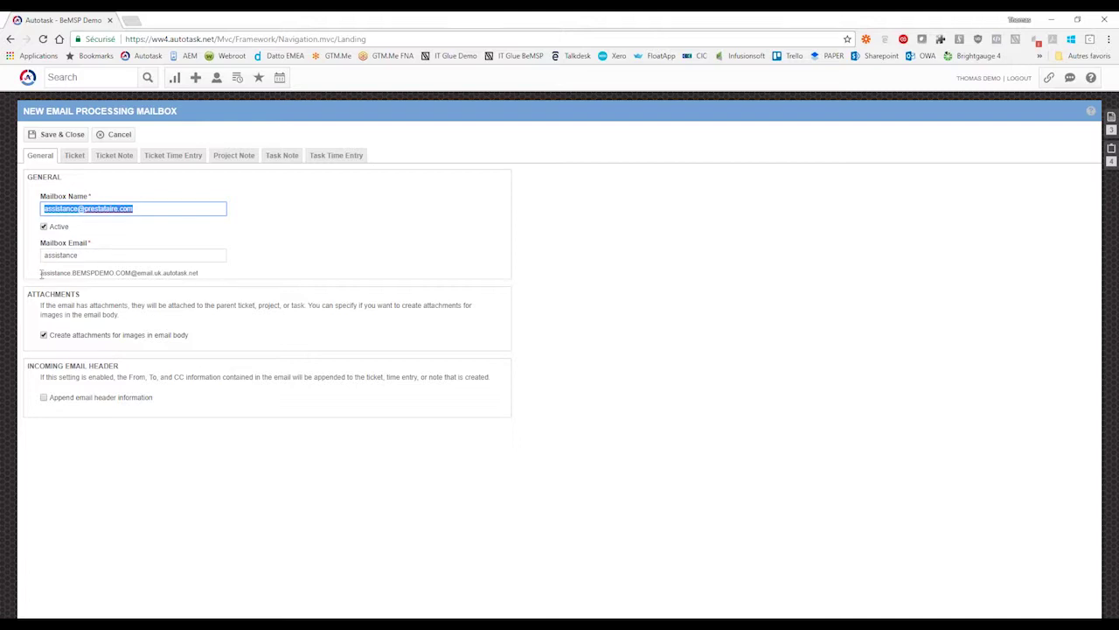
{"action": "left_click_drag", "start_coordinate": [41, 274], "coordinate": [199, 273]}
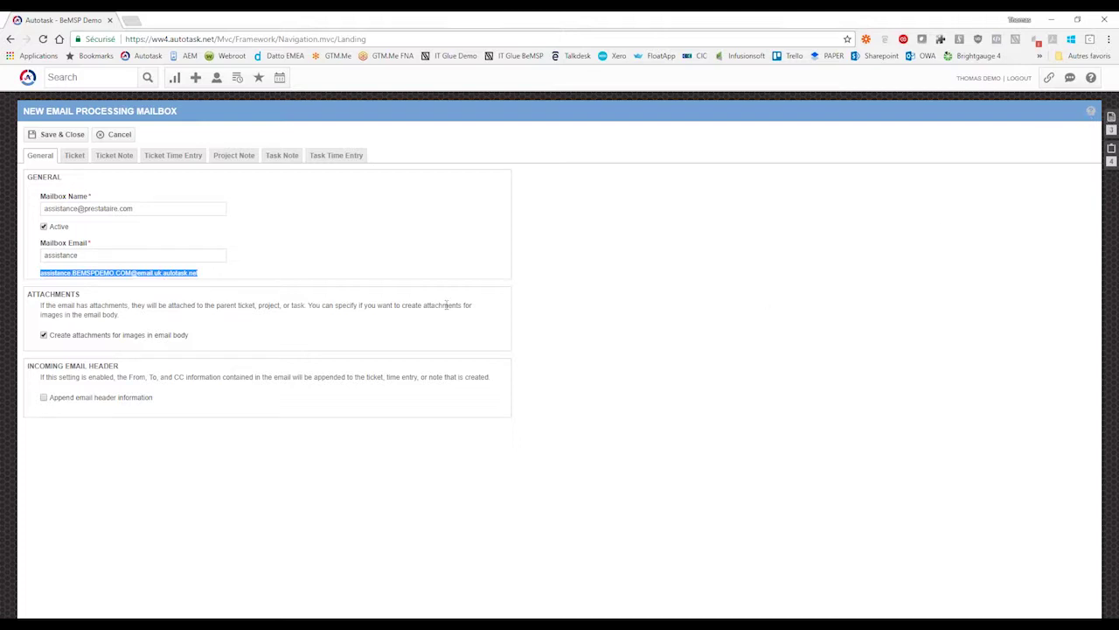
{"action": "left_click", "coordinate": [152, 208]}
{"action": "left_click_drag", "start_coordinate": [152, 208], "coordinate": [39, 208]}
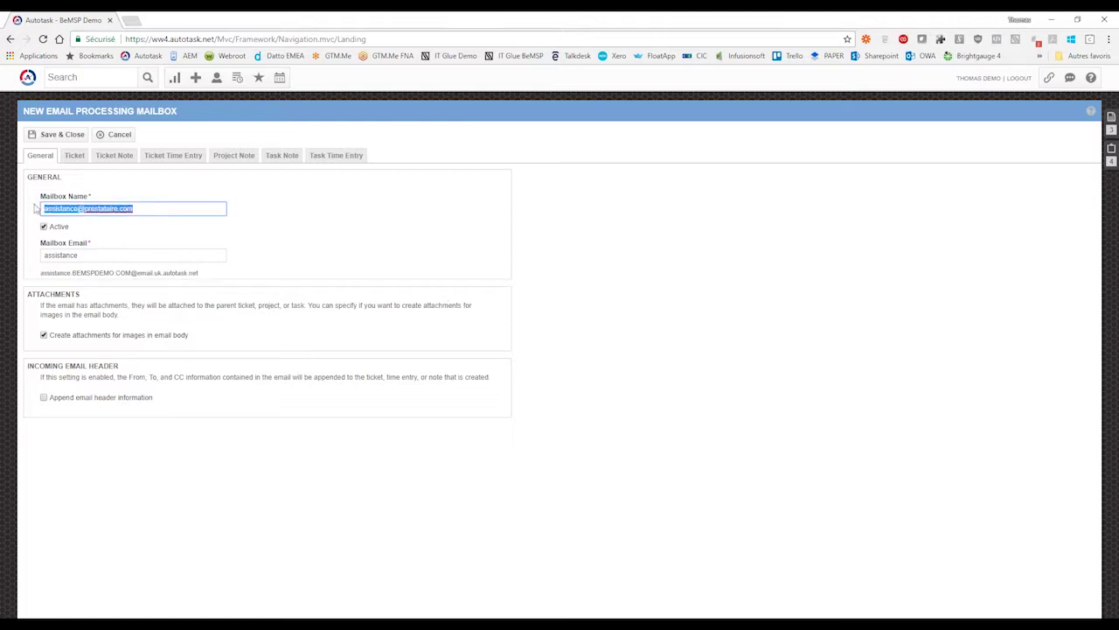
{"action": "left_click", "coordinate": [41, 208]}
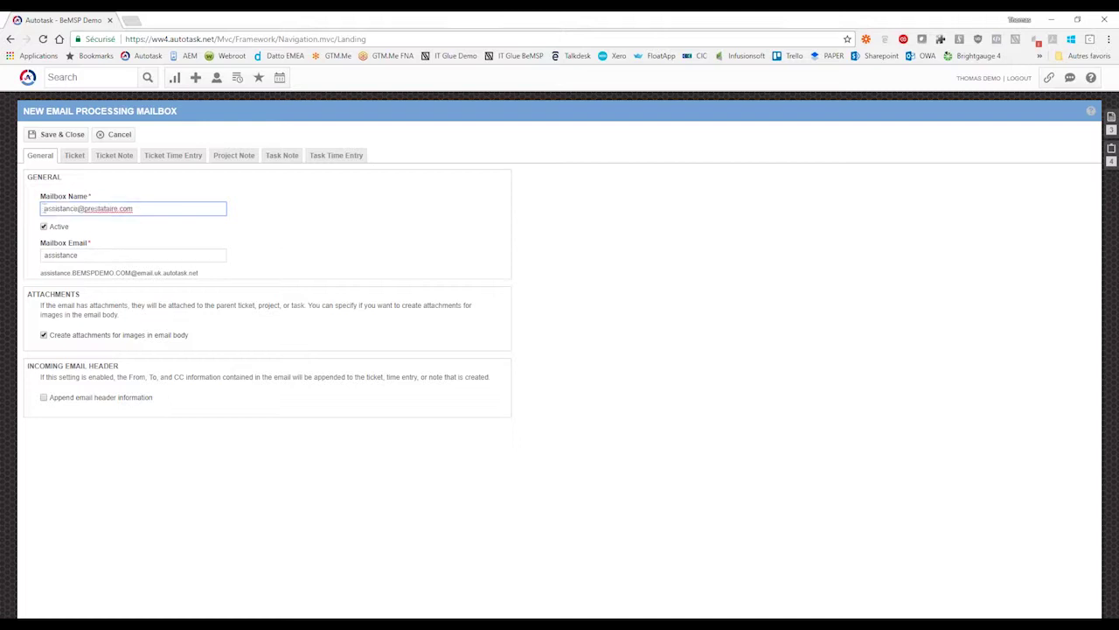
{"action": "triple_click", "coordinate": [63, 208]}
- Review the generated mailbox address and leave the Mailbox Name field
{"action": "left_click", "coordinate": [150, 208]}
{"action": "left_click_drag", "start_coordinate": [200, 273], "coordinate": [41, 274]}
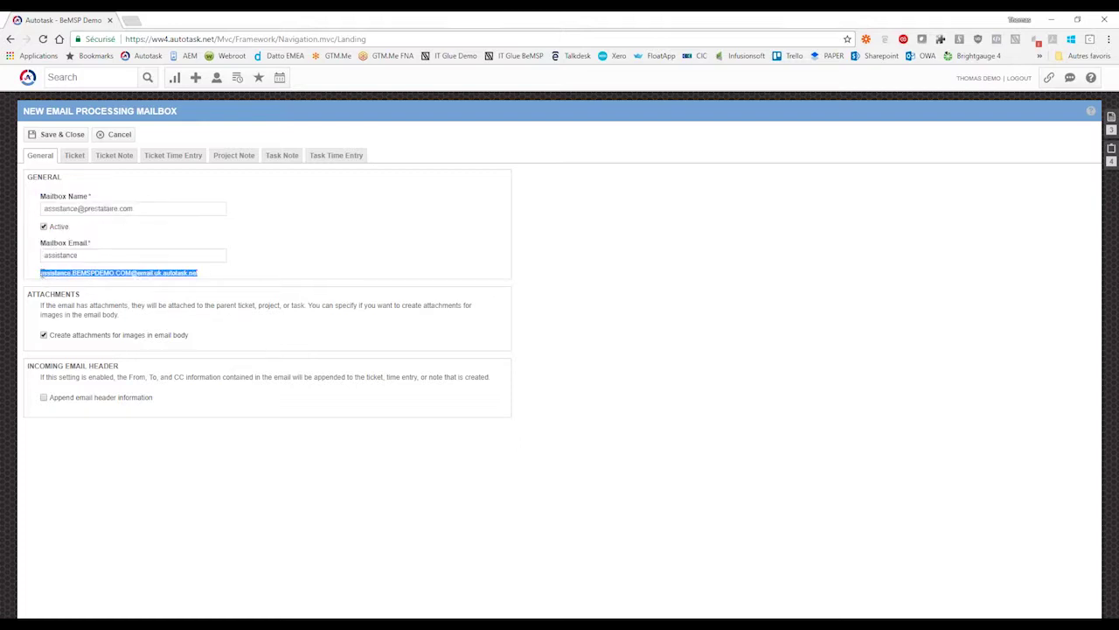
{"action": "left_click", "coordinate": [41, 274]}
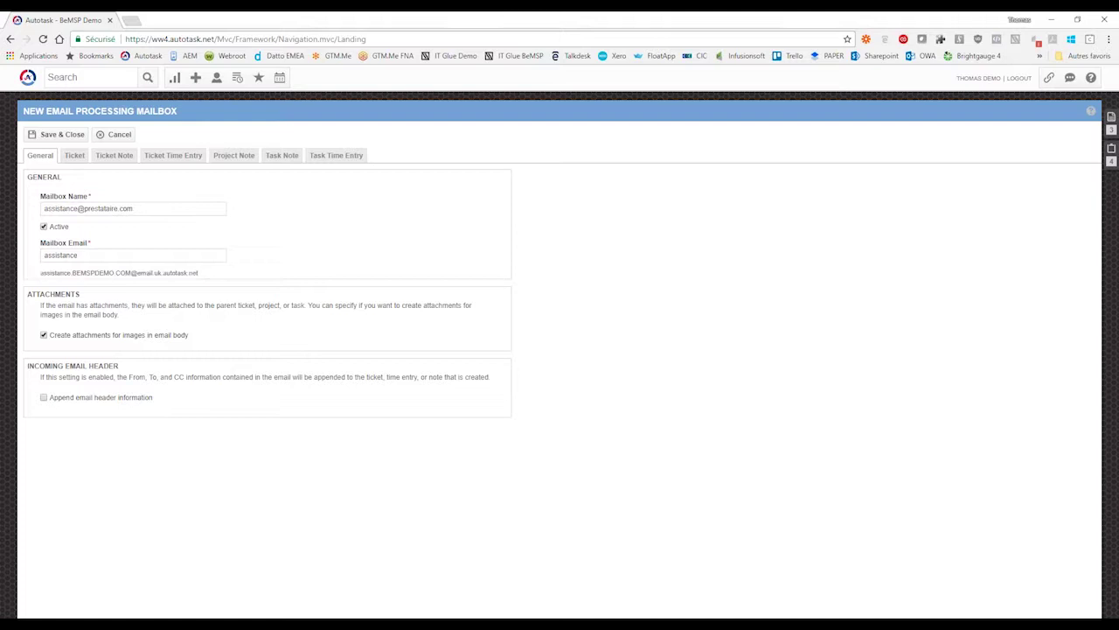
{"action": "left_click_drag", "start_coordinate": [41, 274], "coordinate": [198, 275]}
{"action": "left_click", "coordinate": [206, 278]}
{"action": "left_click", "coordinate": [158, 208]}
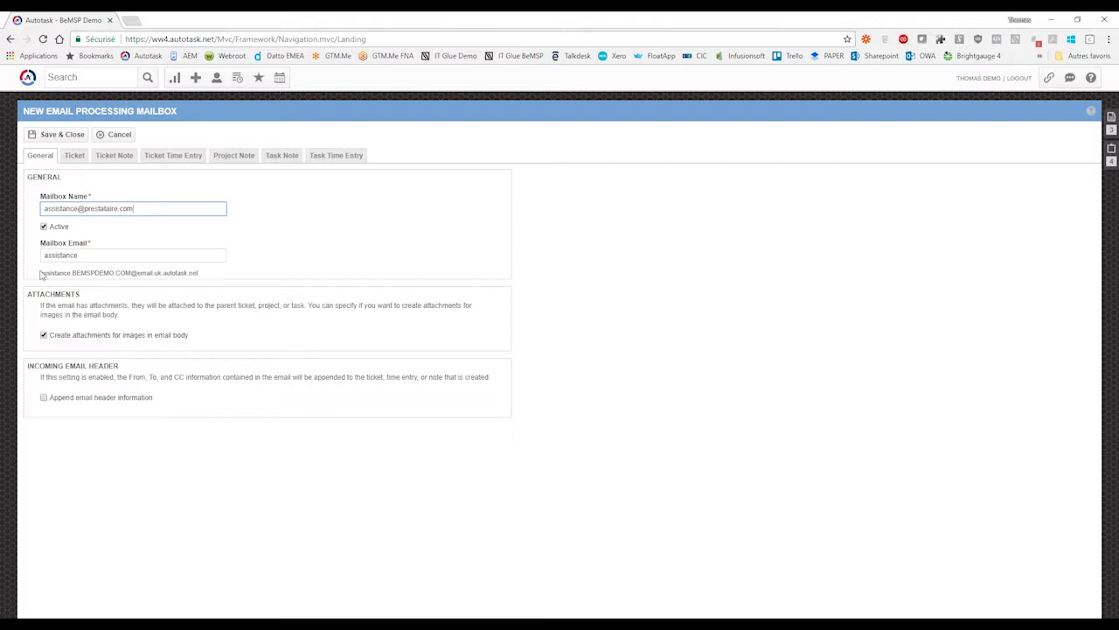
{"action": "left_click_drag", "start_coordinate": [40, 272], "coordinate": [200, 275]}
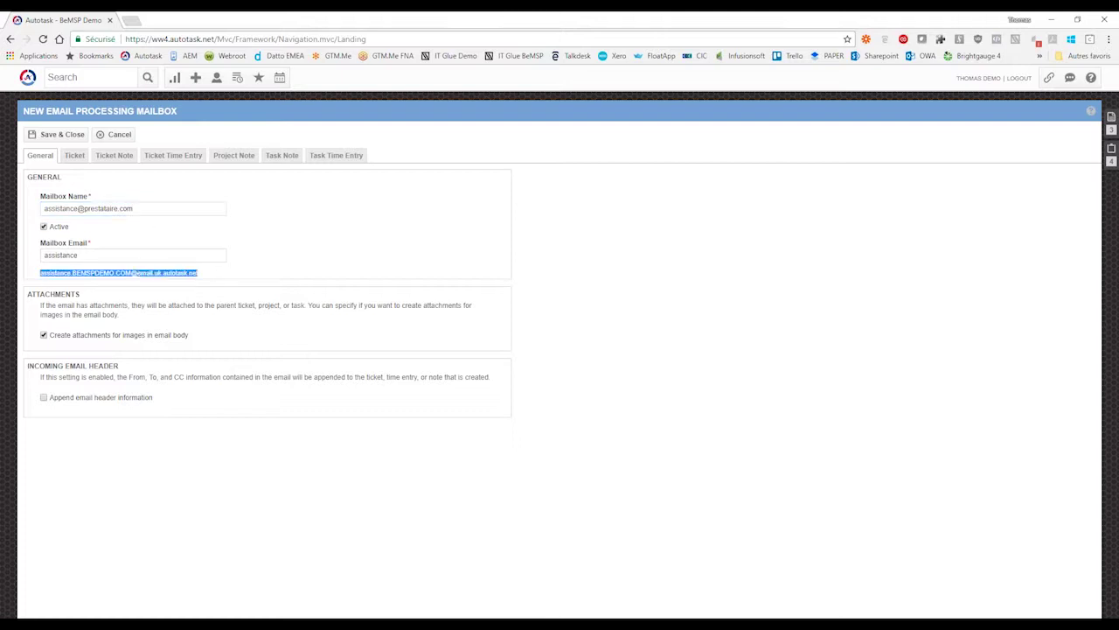
{"action": "left_click", "coordinate": [208, 276]}
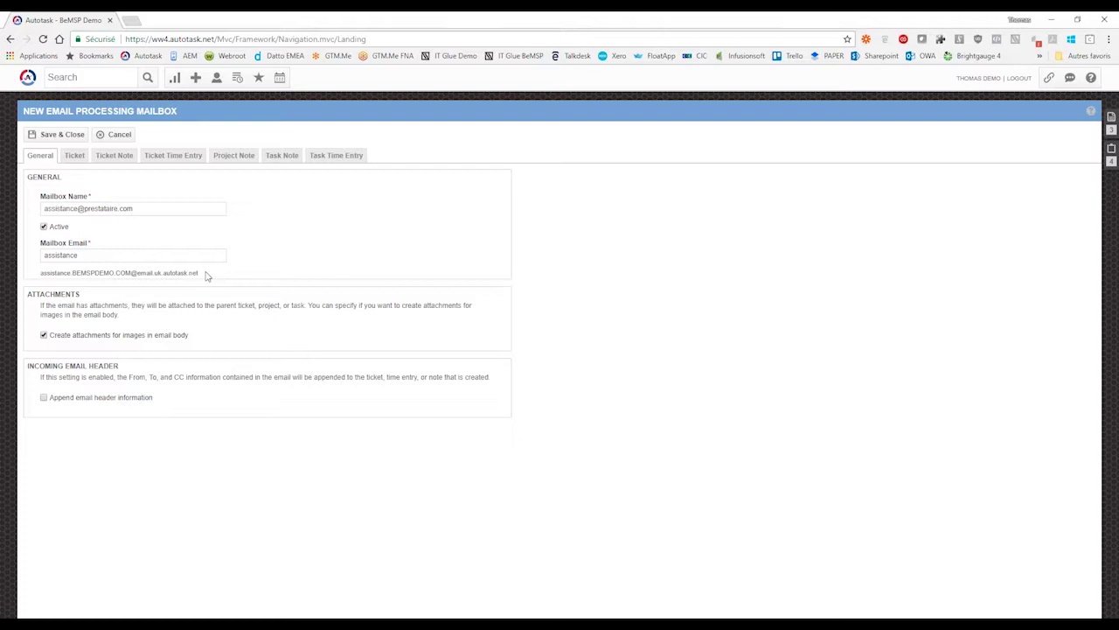
{"action": "left_click_drag", "start_coordinate": [206, 275], "coordinate": [42, 277]}
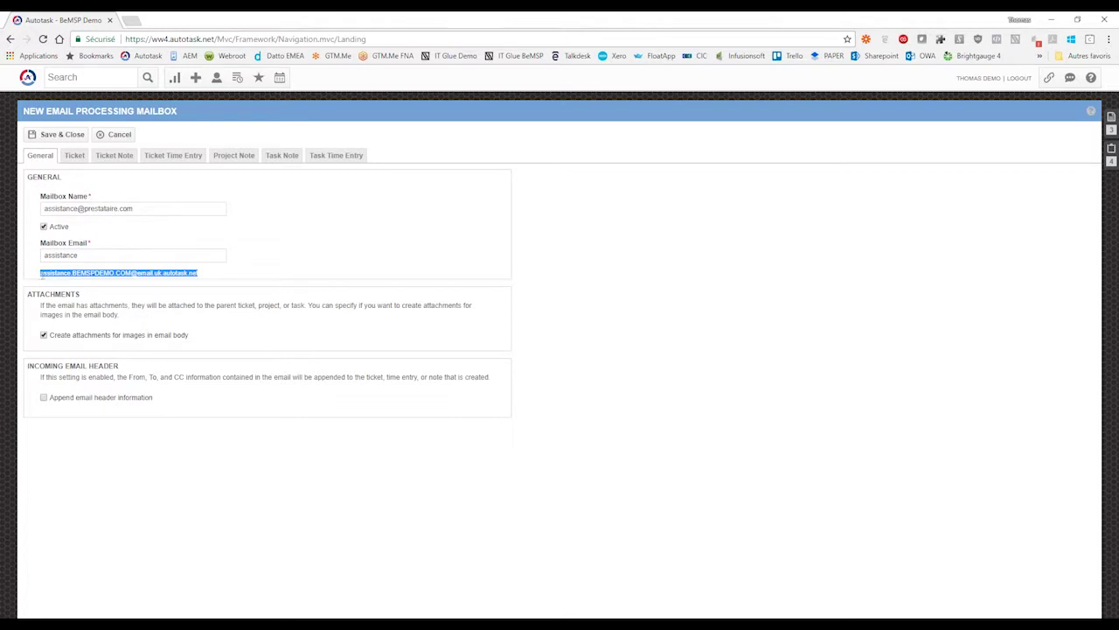
{"action": "left_click", "coordinate": [151, 206]}
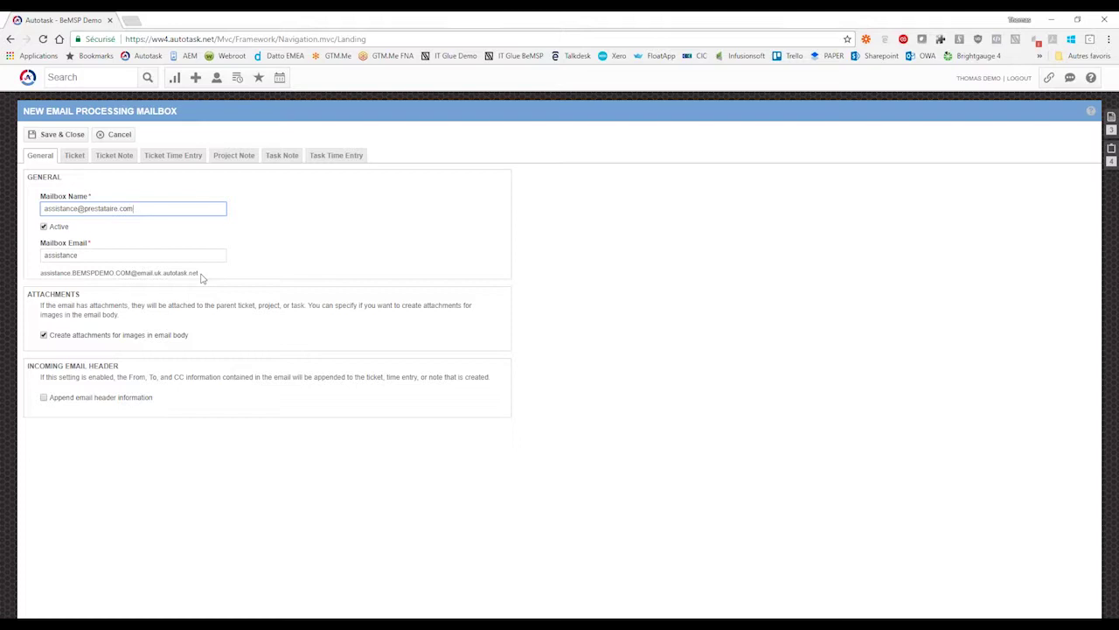
{"action": "left_click", "coordinate": [295, 259]}
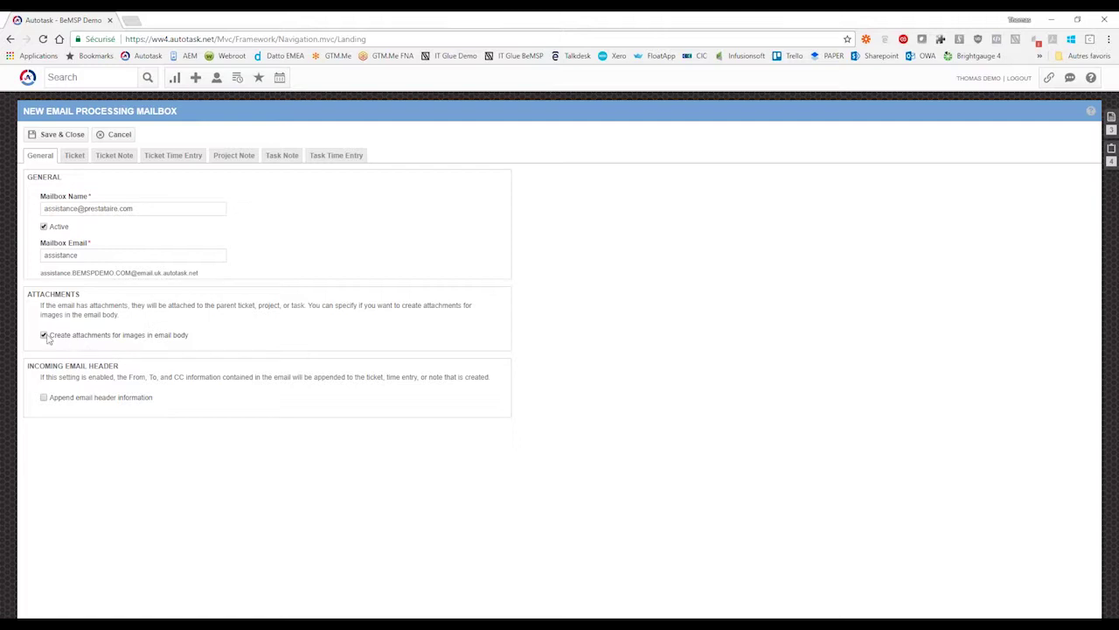
- On the General tab, tick 'Append email header information' after reviewing the attachment options
{"action": "left_click_drag", "start_coordinate": [49, 335], "coordinate": [189, 341]}
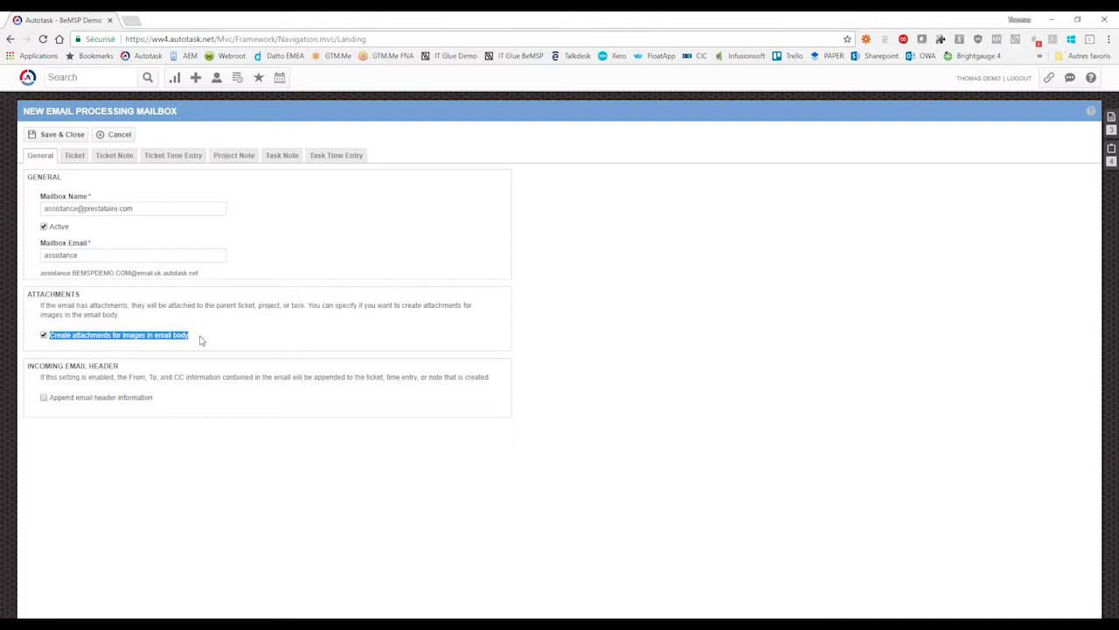
{"action": "left_click", "coordinate": [201, 340]}
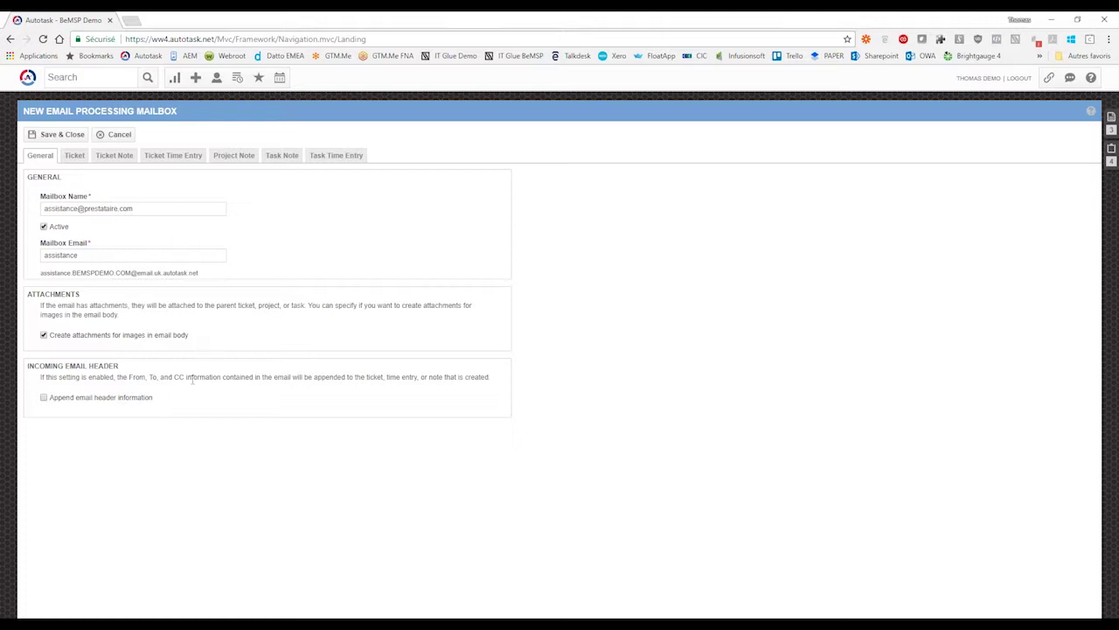
{"action": "left_click_drag", "start_coordinate": [81, 377], "coordinate": [101, 377]}
{"action": "left_click", "coordinate": [154, 379]}
{"action": "left_click", "coordinate": [80, 398]}
- Enable ticket creation with default Status New and Priority Basse
{"action": "left_click", "coordinate": [75, 157]}
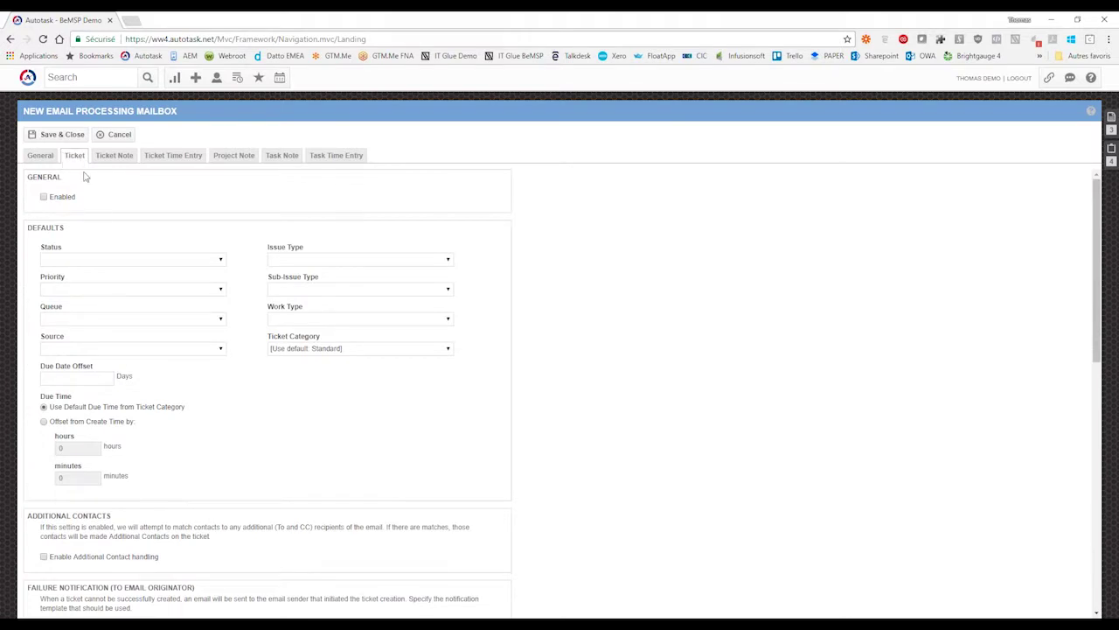
{"action": "left_click", "coordinate": [44, 197]}
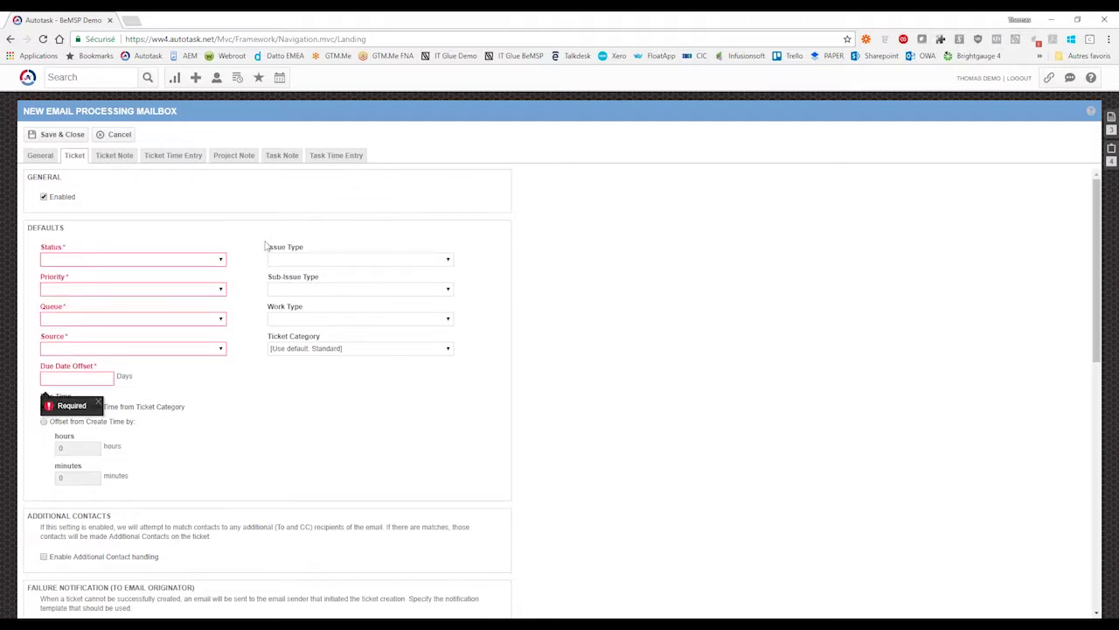
{"action": "left_click", "coordinate": [219, 260]}
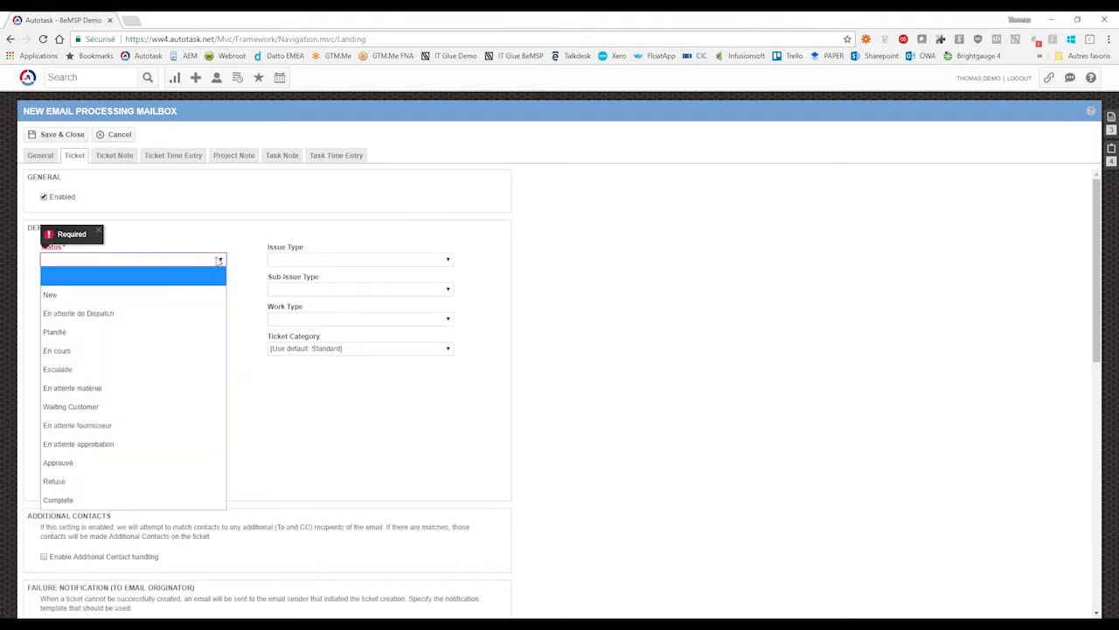
{"action": "left_click", "coordinate": [91, 300]}
{"action": "left_click", "coordinate": [147, 290]}
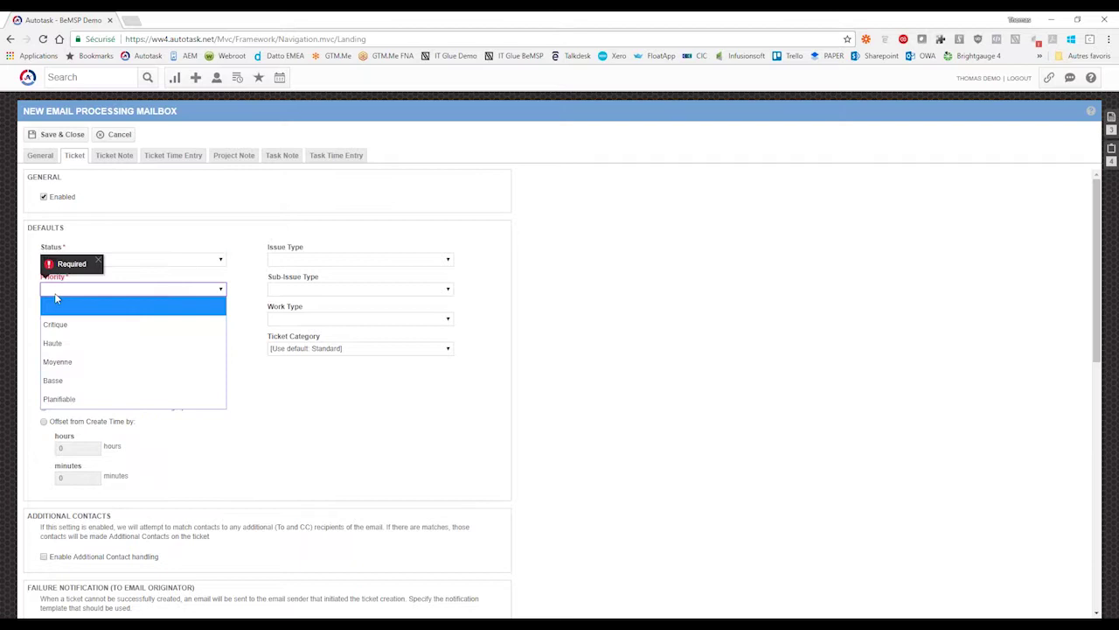
{"action": "left_click", "coordinate": [90, 380]}
- Set the default Queue to Dispatching and the Source to Email
{"action": "left_click", "coordinate": [92, 323]}
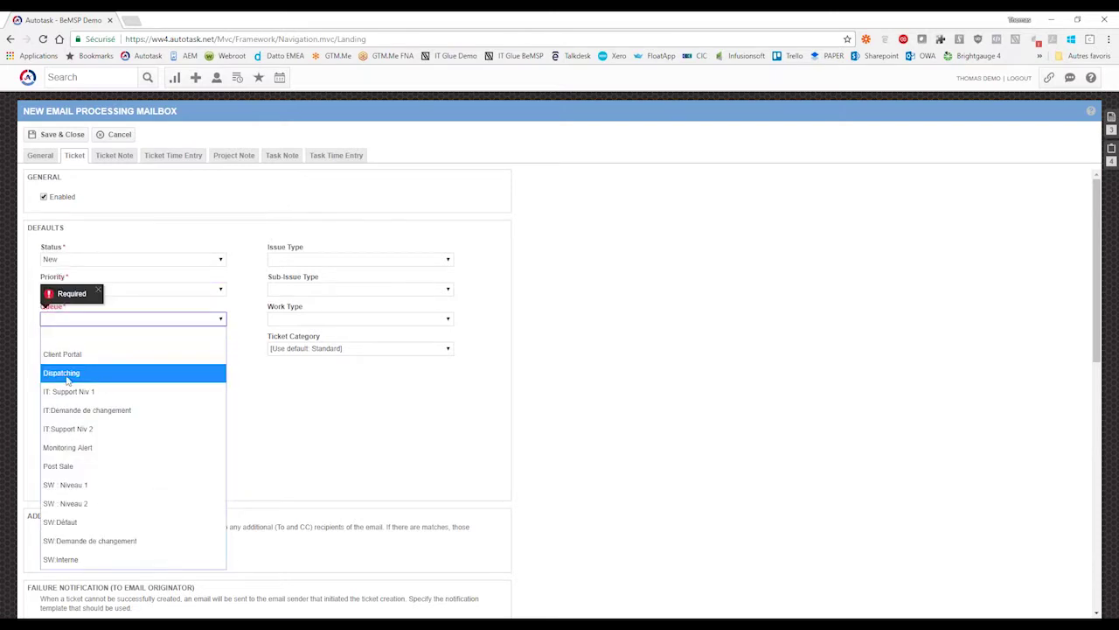
{"action": "left_click", "coordinate": [66, 379]}
{"action": "left_click", "coordinate": [218, 349]}
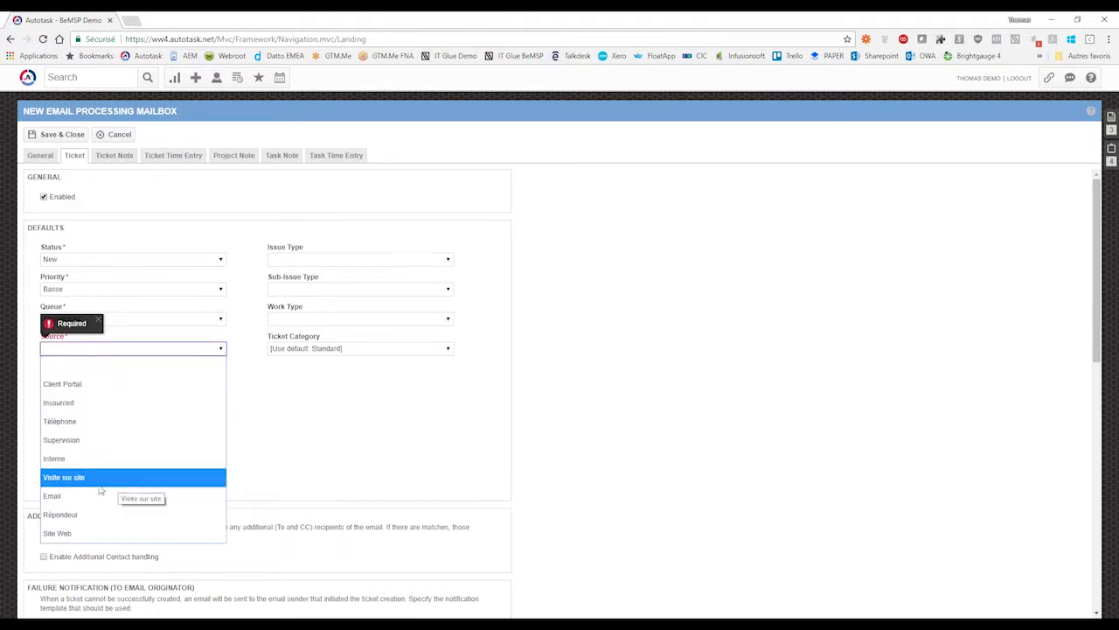
{"action": "left_click", "coordinate": [69, 498]}
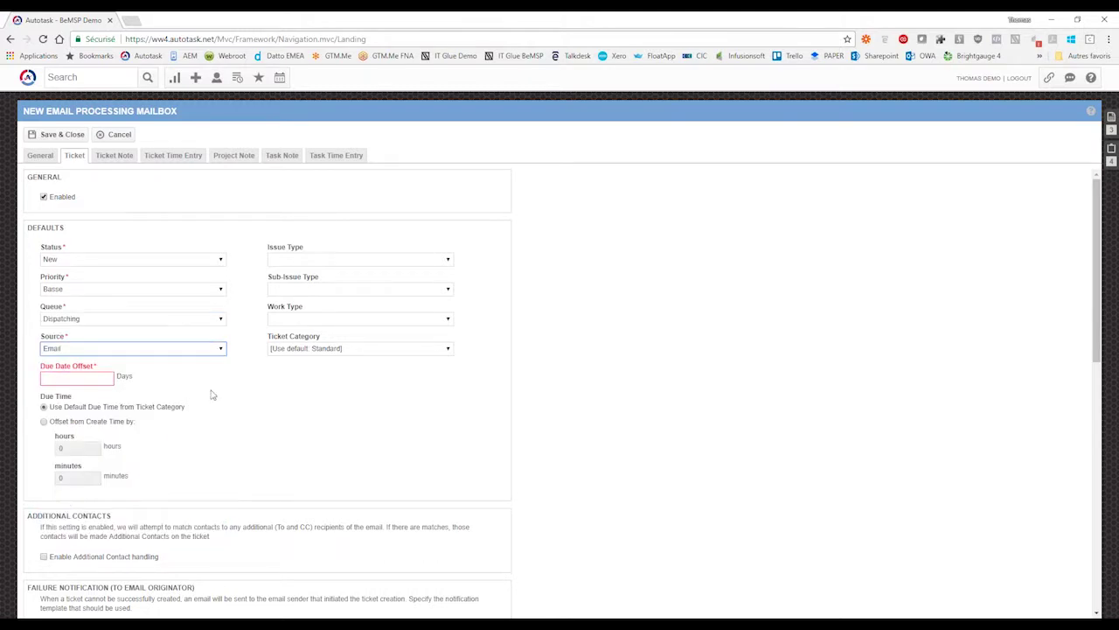
{"action": "left_click", "coordinate": [222, 349]}
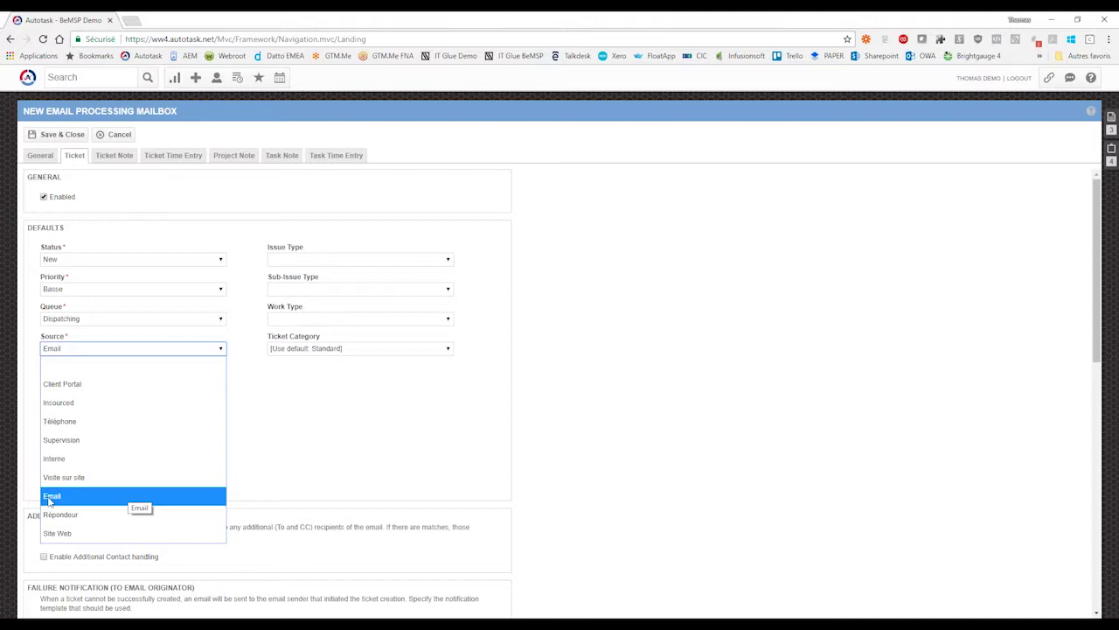
{"action": "left_click", "coordinate": [50, 496]}
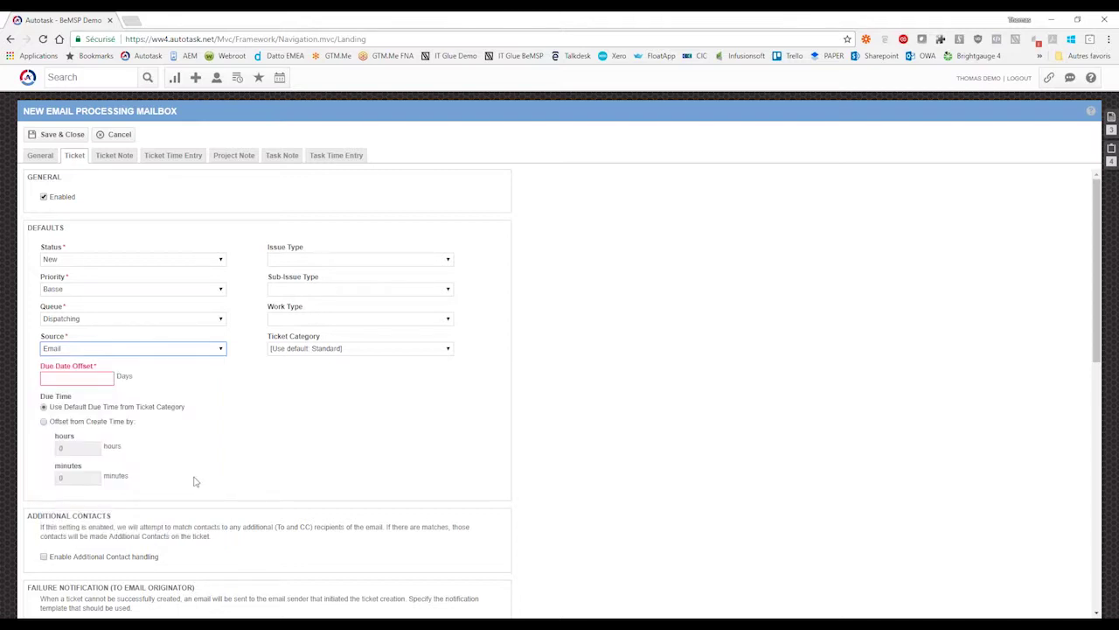
- Enter a Due Date Offset of 2 and set Work Type to 1. Intervention à distance
{"action": "left_click", "coordinate": [92, 377]}
{"action": "type", "text": "2"}
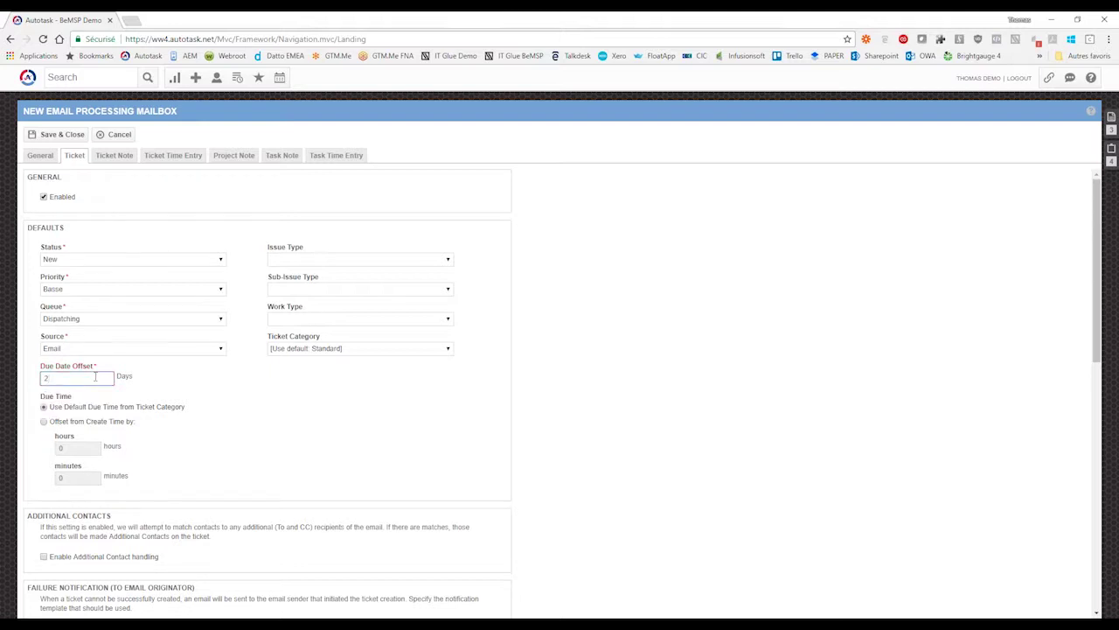
{"action": "left_click", "coordinate": [376, 259]}
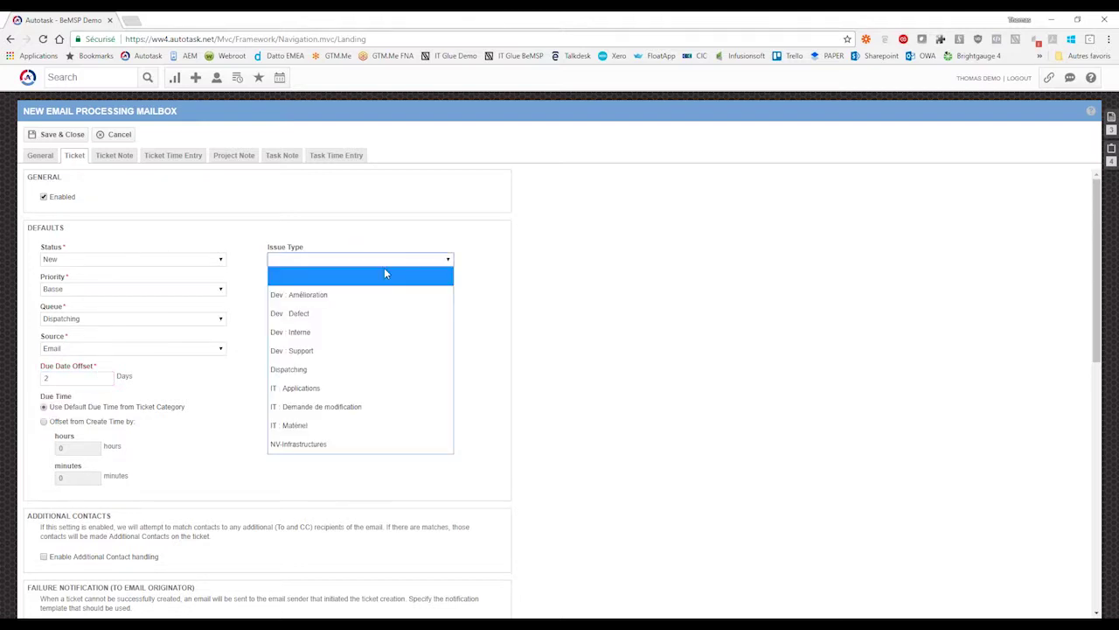
{"action": "left_click", "coordinate": [301, 264]}
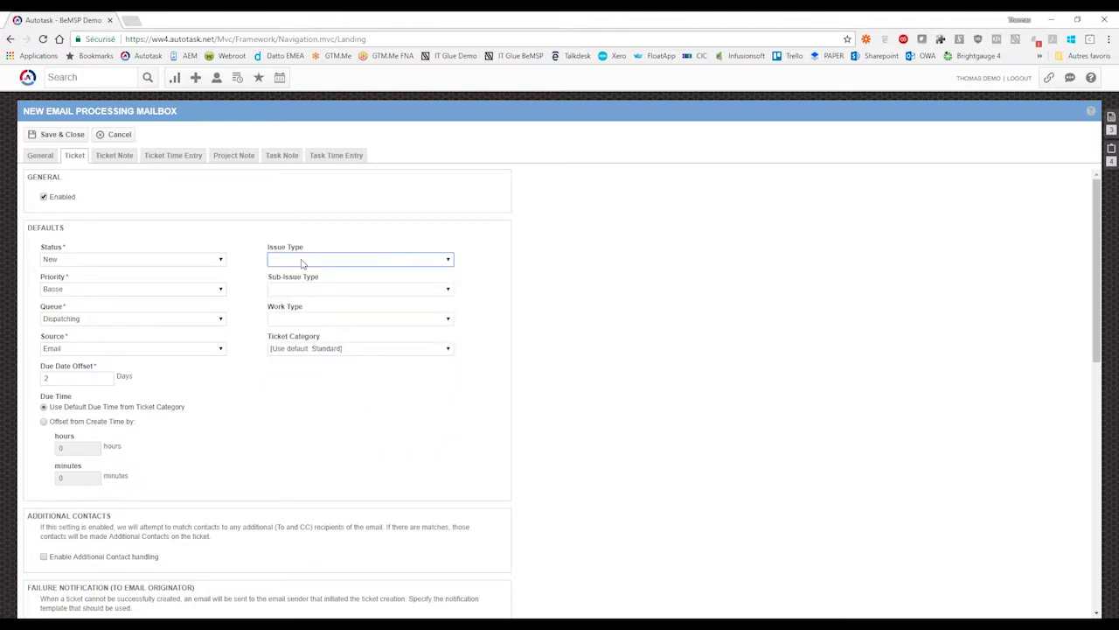
{"action": "left_click", "coordinate": [318, 290]}
{"action": "left_click", "coordinate": [320, 295]}
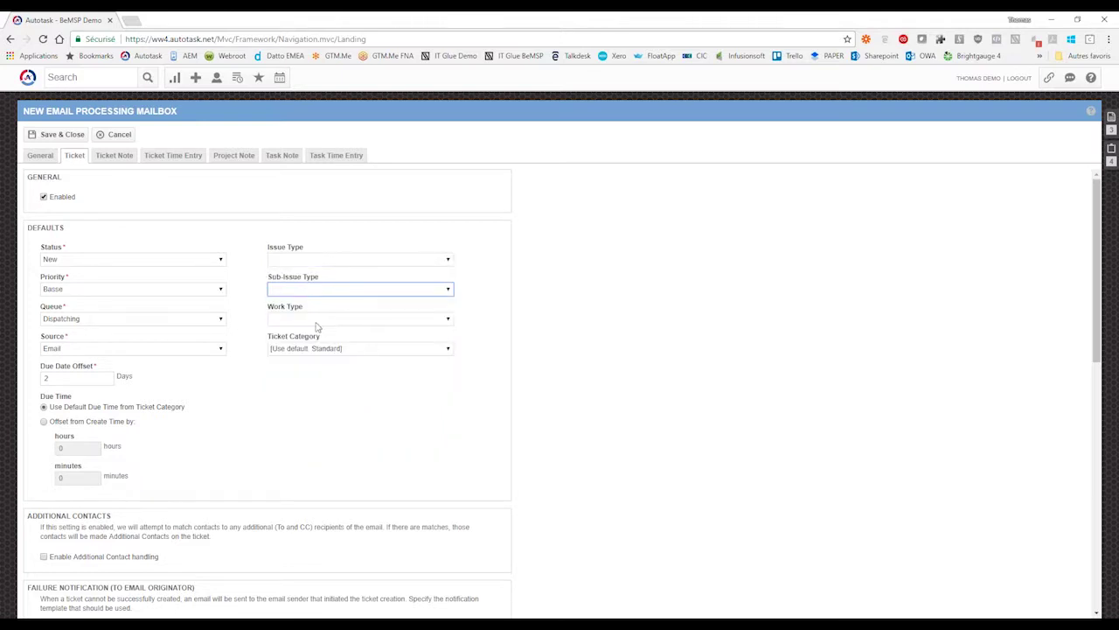
{"action": "left_click", "coordinate": [311, 319]}
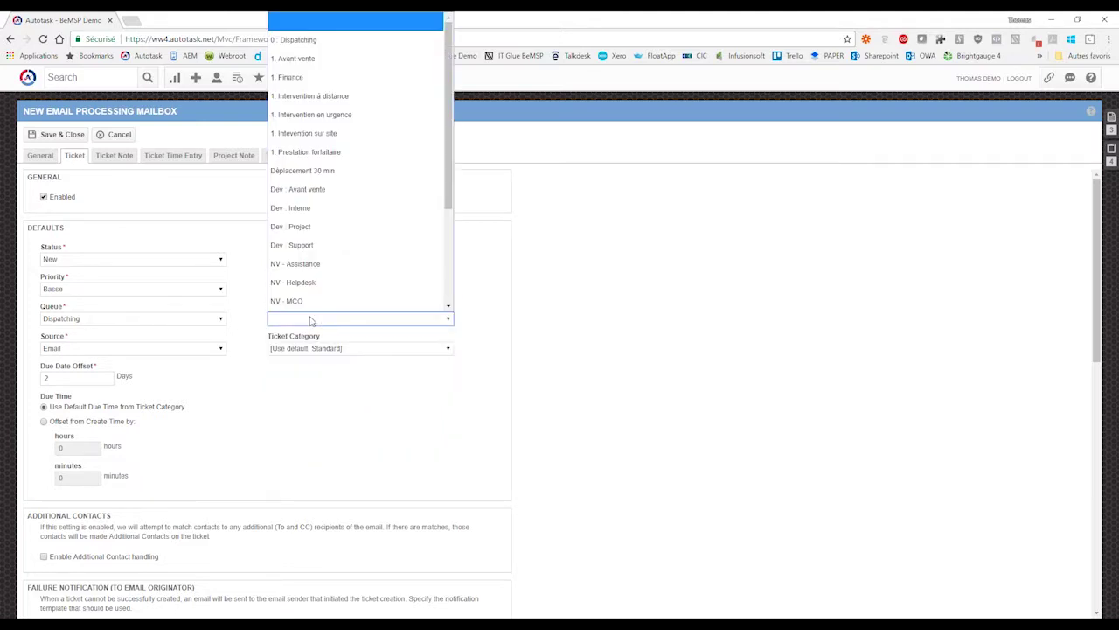
{"action": "left_click", "coordinate": [312, 96]}
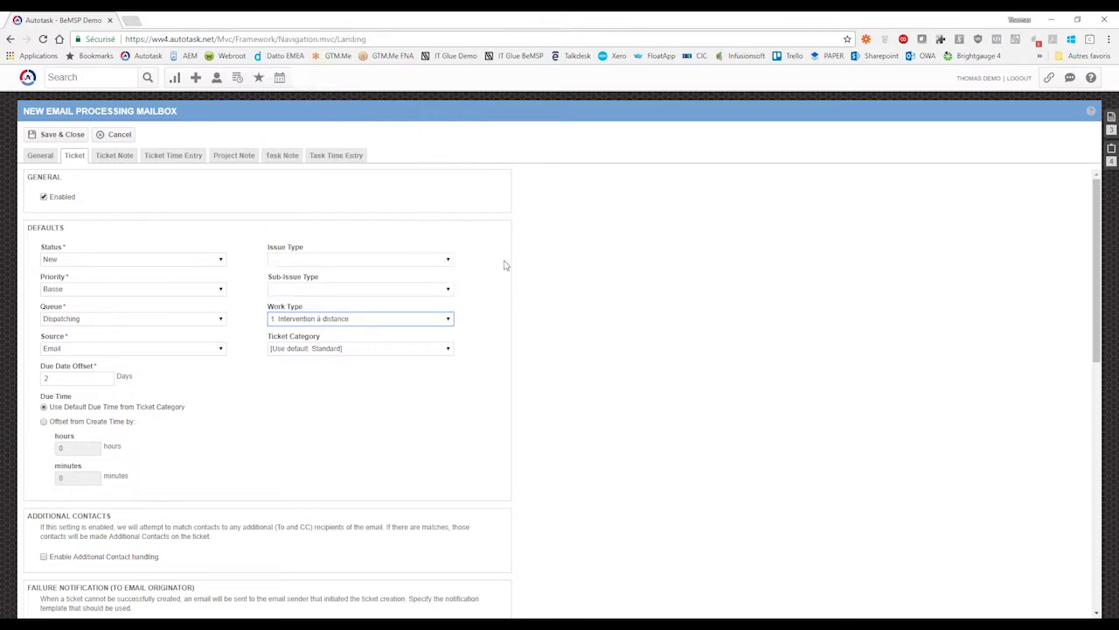
- Set Ticket Category back to [Use default: Standard] after trying Nouvel utilisateur
{"action": "left_click", "coordinate": [445, 349]}
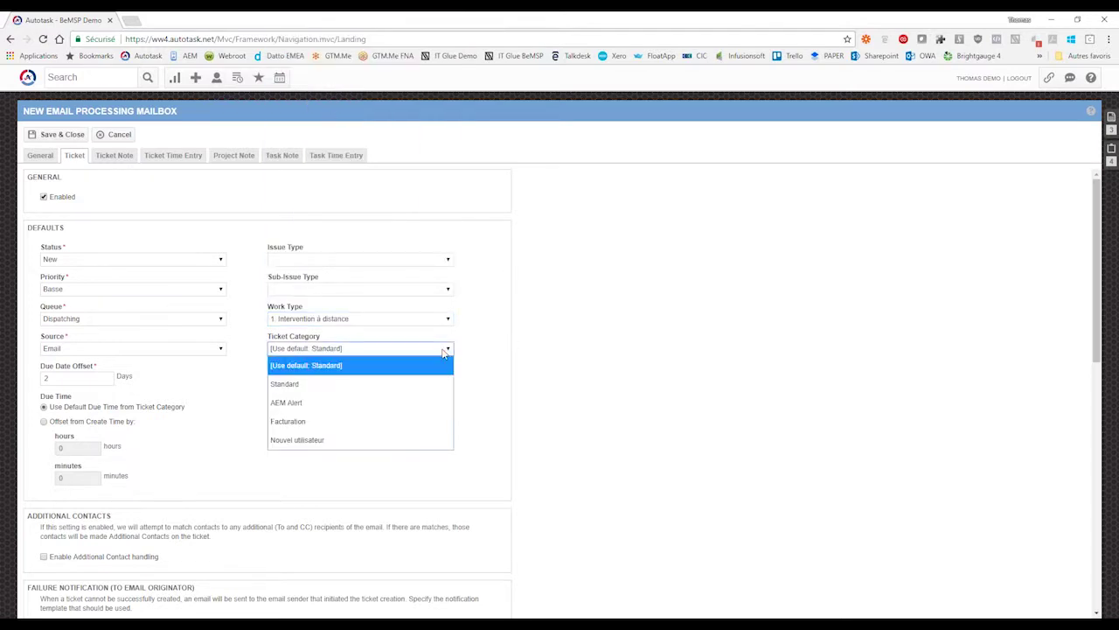
{"action": "left_click", "coordinate": [303, 385]}
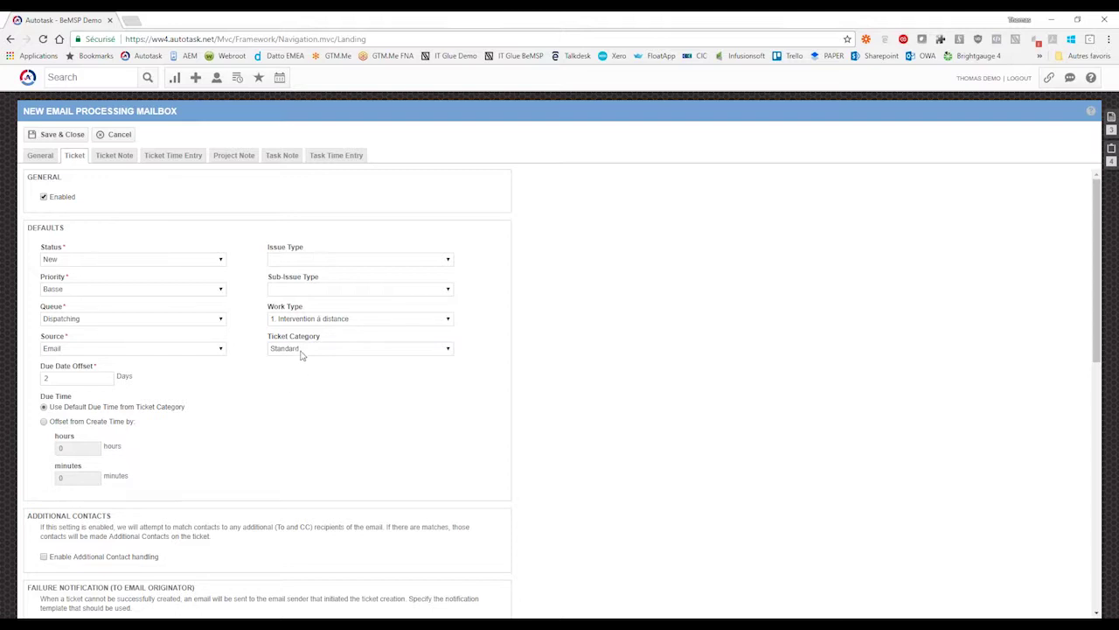
{"action": "left_click", "coordinate": [300, 353]}
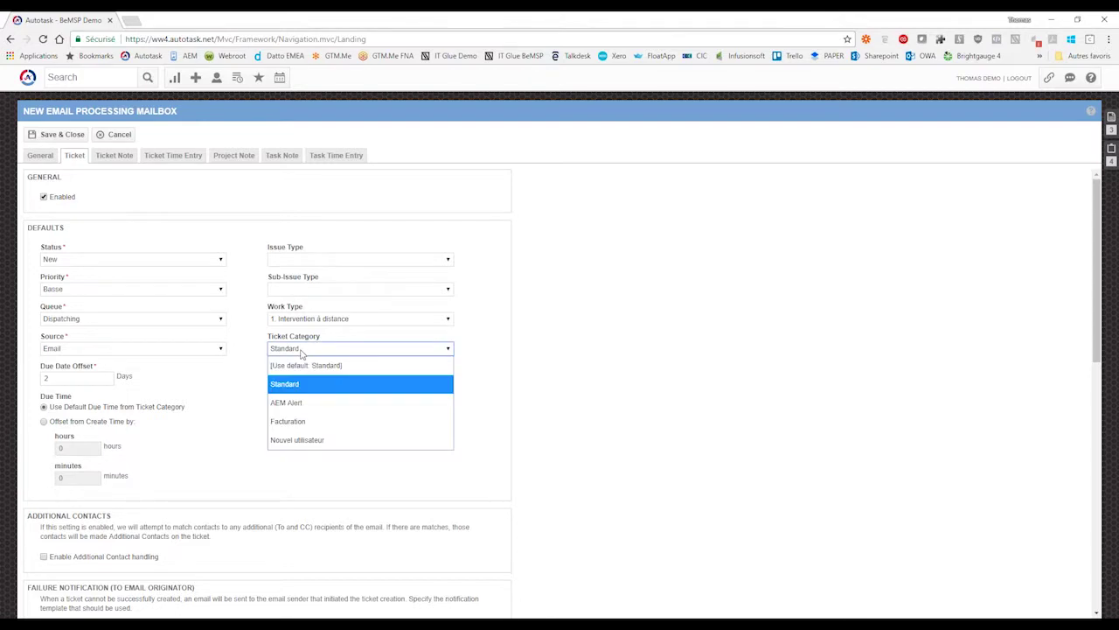
{"action": "left_click", "coordinate": [480, 348]}
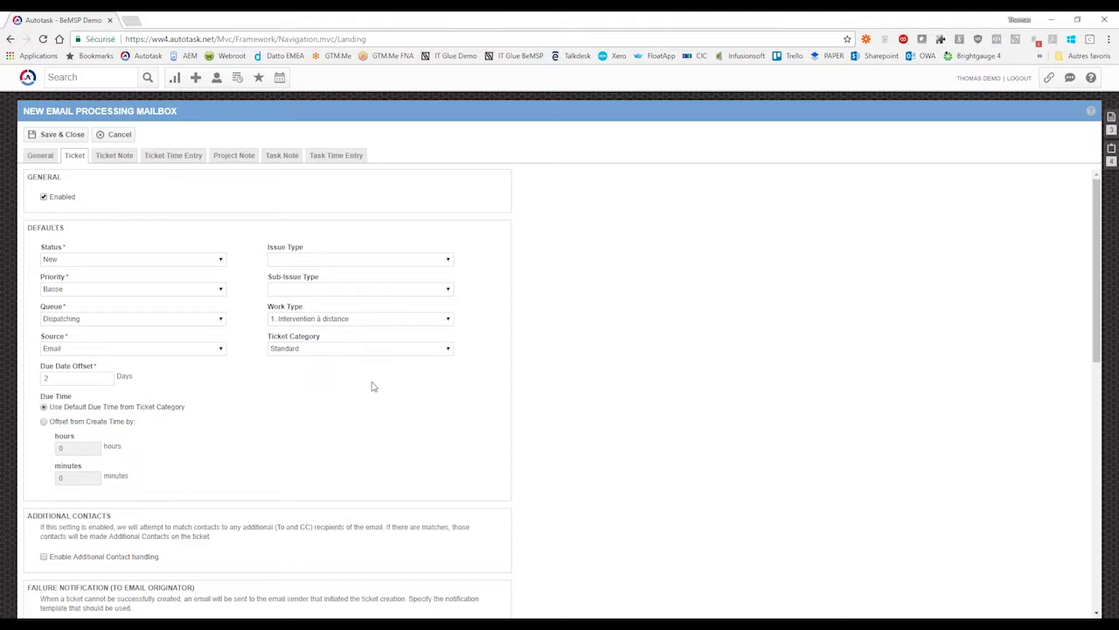
{"action": "left_click", "coordinate": [342, 353]}
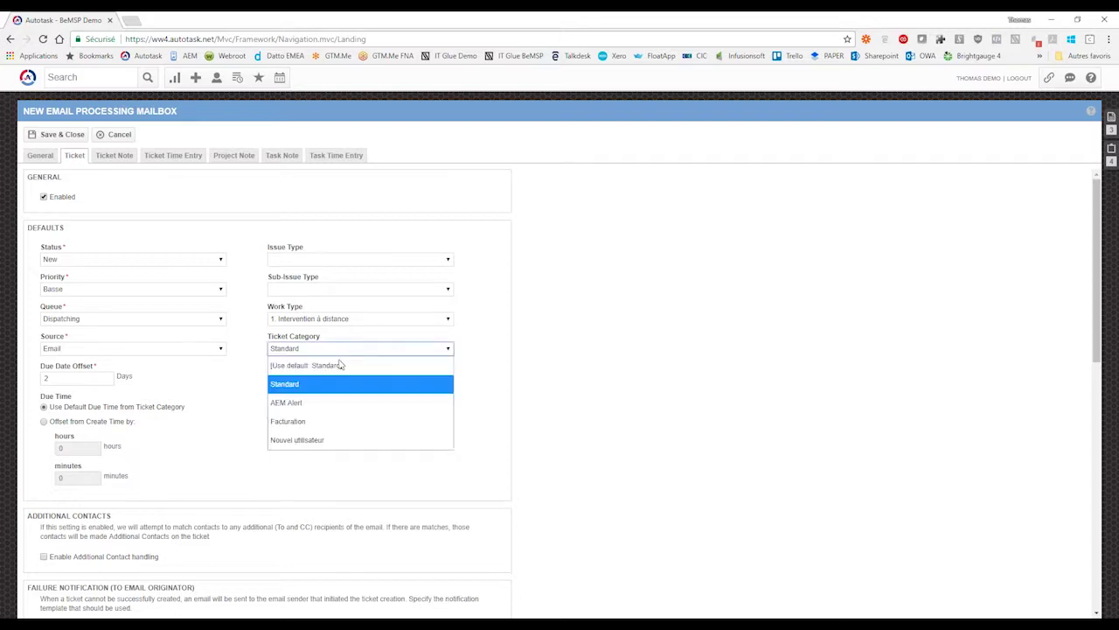
{"action": "left_click", "coordinate": [304, 441]}
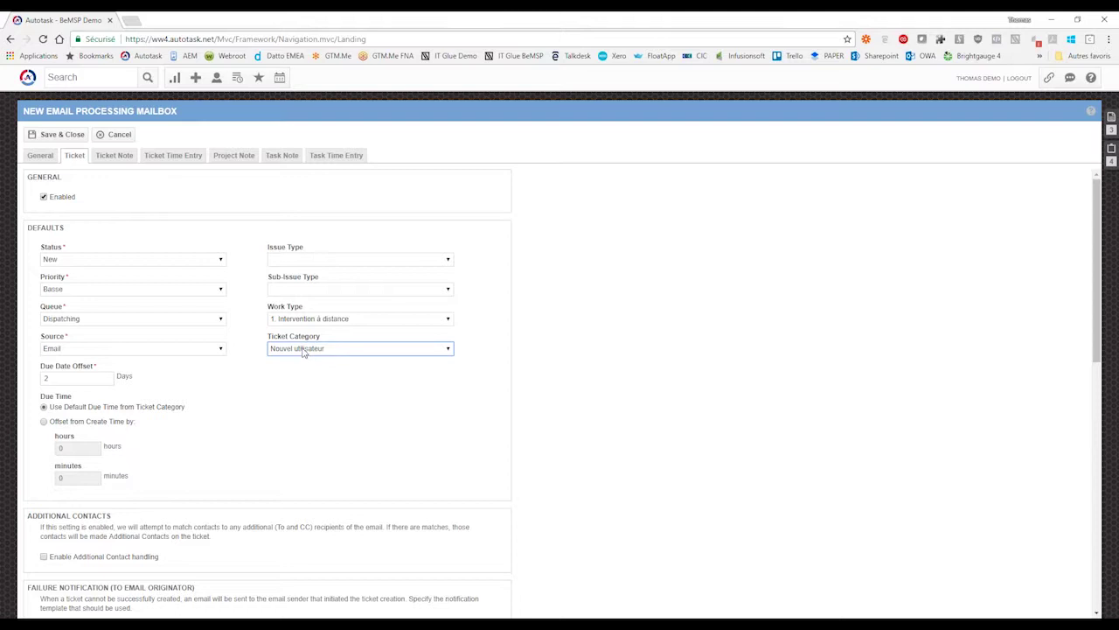
{"action": "left_click", "coordinate": [304, 350]}
{"action": "left_click", "coordinate": [303, 363]}
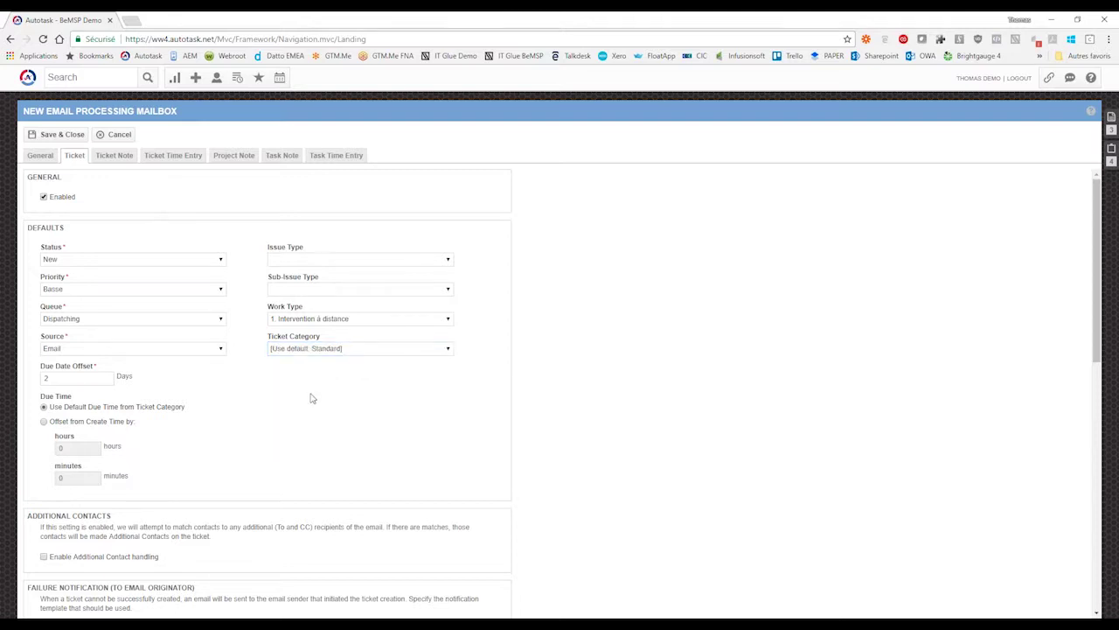
- Tick 'Enable Additional Contact handling' under Additional Contacts
{"action": "scroll", "coordinate": [312, 394], "scroll_direction": "down", "scroll_amount": 3}
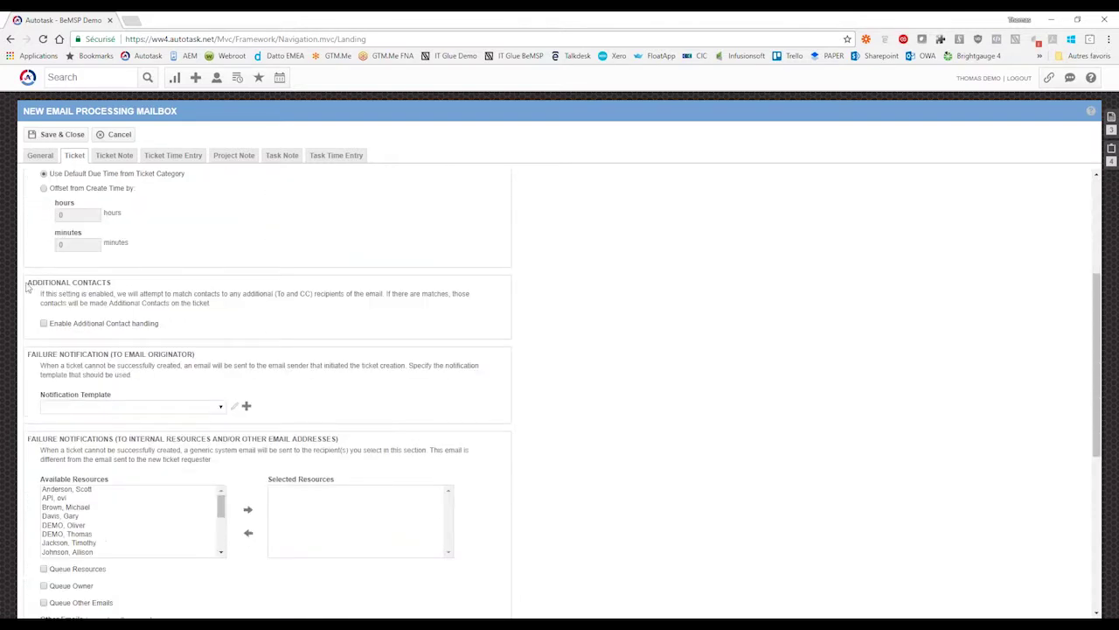
{"action": "left_click_drag", "start_coordinate": [28, 281], "coordinate": [123, 288]}
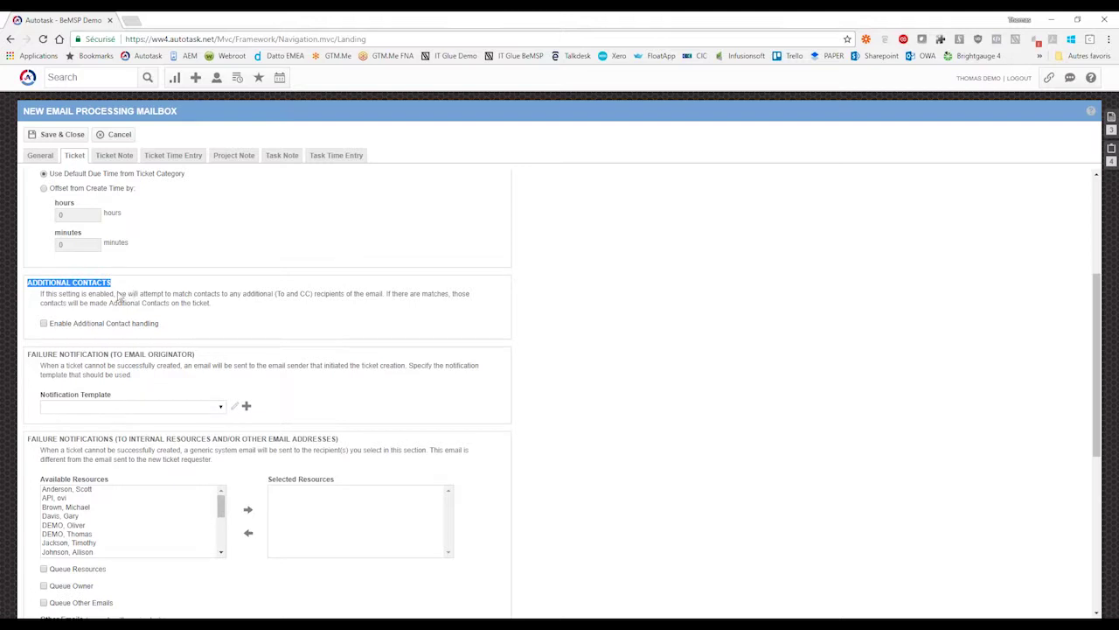
{"action": "left_click", "coordinate": [144, 290]}
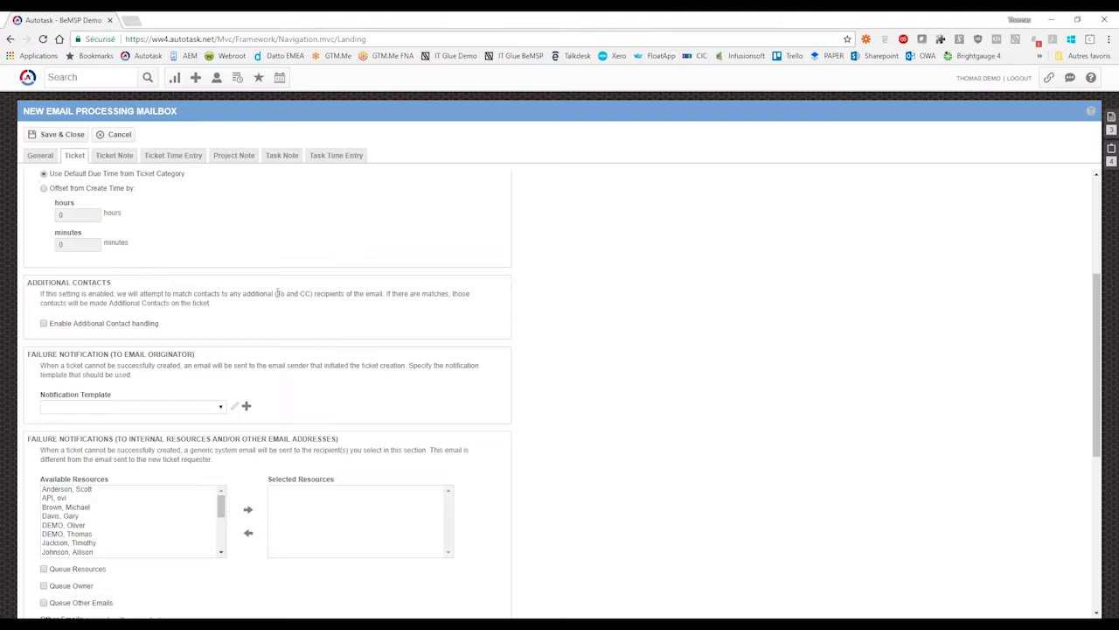
{"action": "left_click", "coordinate": [44, 324]}
- Check the Failure Notification template dropdown, leaving it blank
{"action": "scroll", "coordinate": [490, 285], "scroll_direction": "down", "scroll_amount": 3}
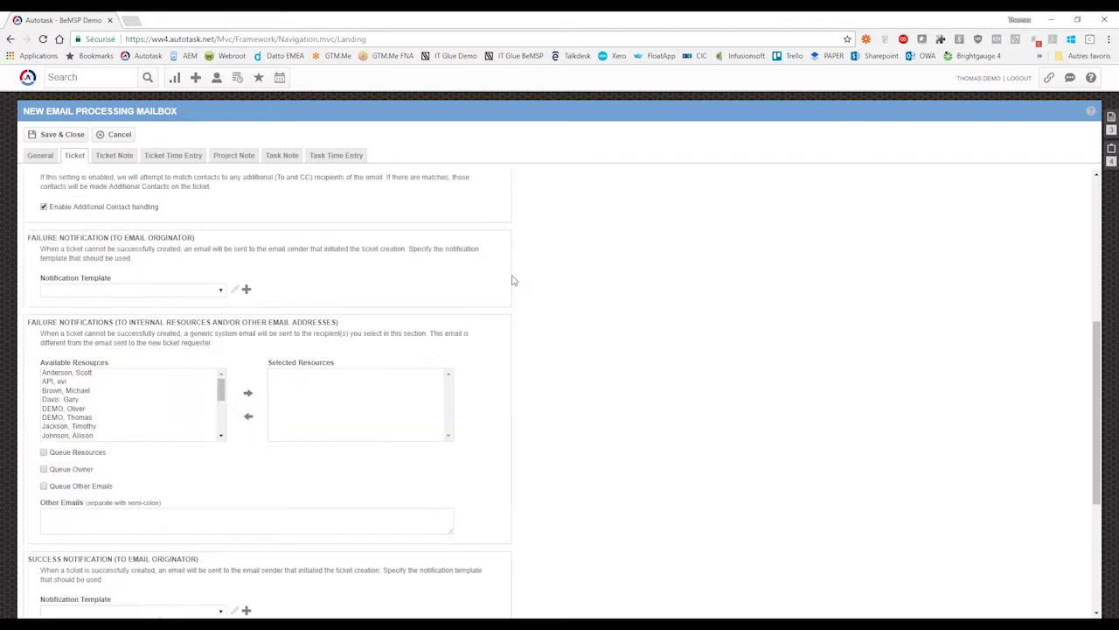
{"action": "left_click_drag", "start_coordinate": [29, 239], "coordinate": [202, 244]}
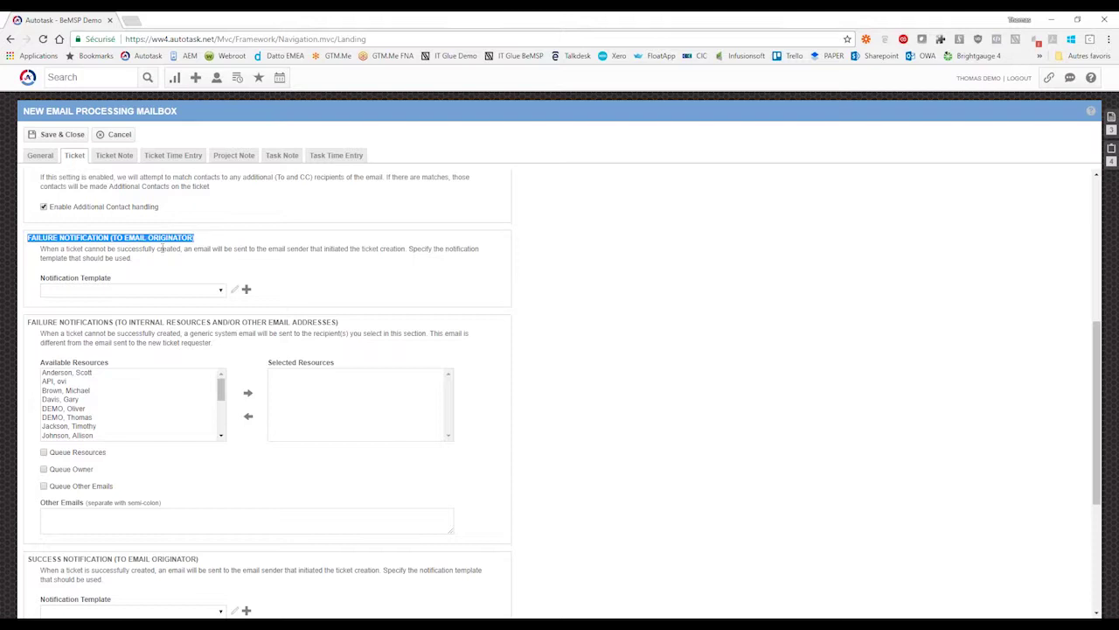
{"action": "left_click", "coordinate": [164, 249]}
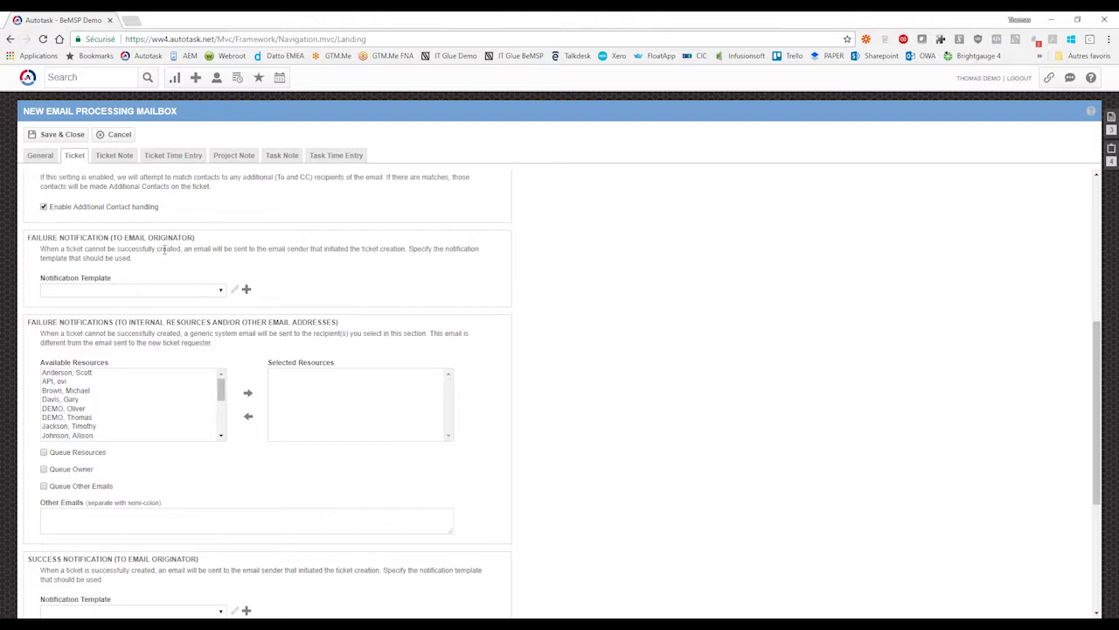
{"action": "left_click", "coordinate": [97, 292]}
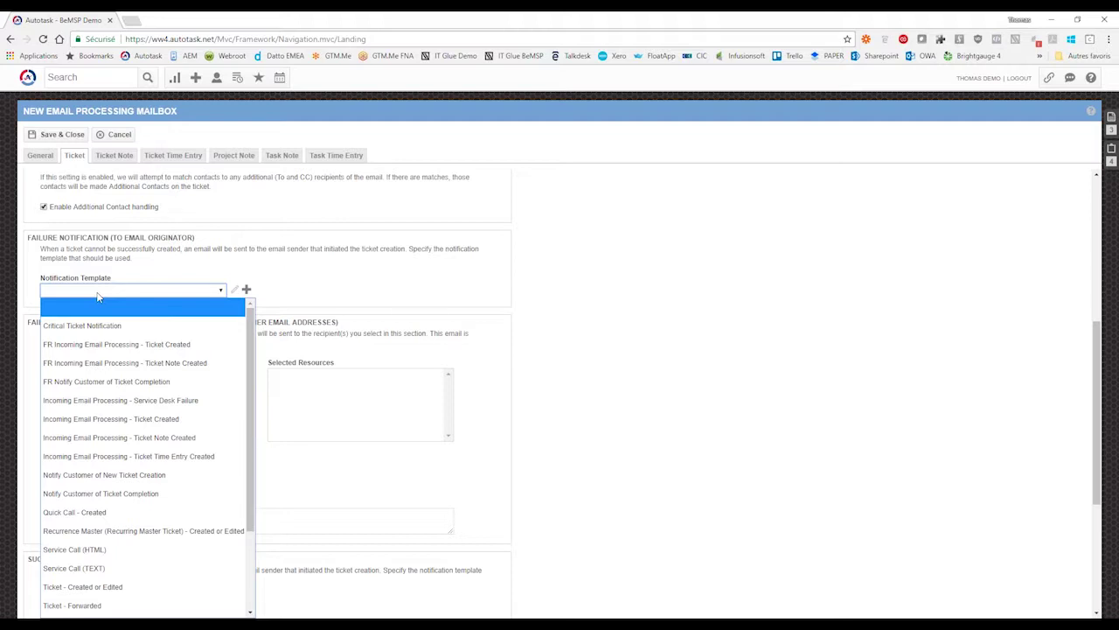
{"action": "left_click", "coordinate": [98, 297]}
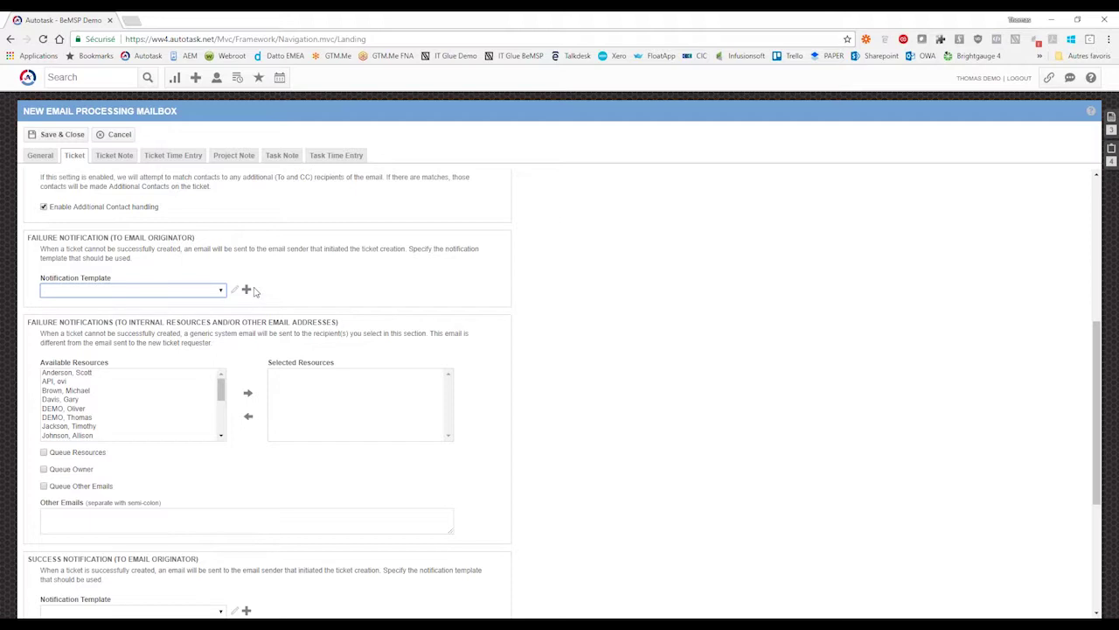
- Leave the failure notification template blank and move down to the internal failure notifications
{"action": "left_click", "coordinate": [213, 292]}
{"action": "left_click", "coordinate": [219, 289]}
{"action": "left_click", "coordinate": [272, 258]}
{"action": "scroll", "coordinate": [260, 338], "scroll_direction": "down", "scroll_amount": 2}
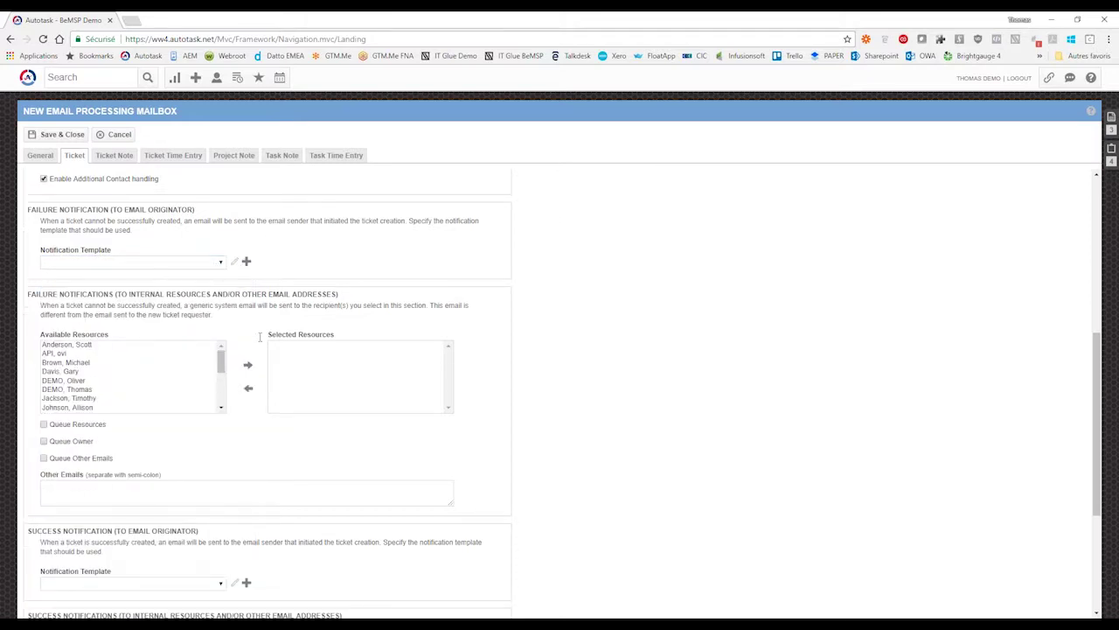
{"action": "left_click_drag", "start_coordinate": [28, 205], "coordinate": [360, 209]}
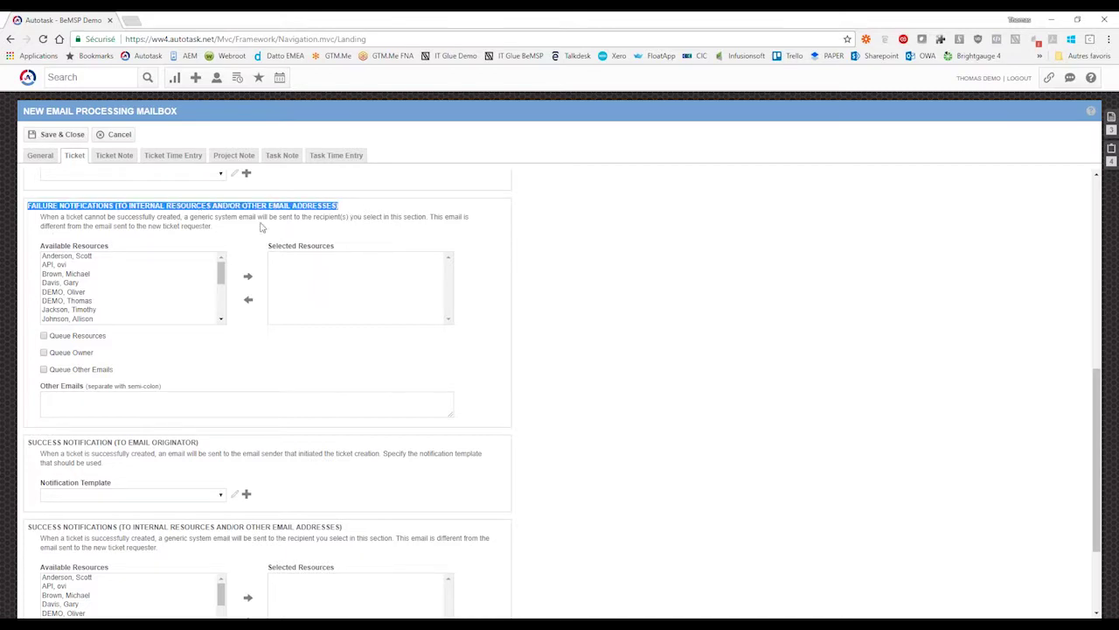
{"action": "left_click", "coordinate": [253, 226]}
{"action": "left_click_drag", "start_coordinate": [222, 272], "coordinate": [222, 308]}
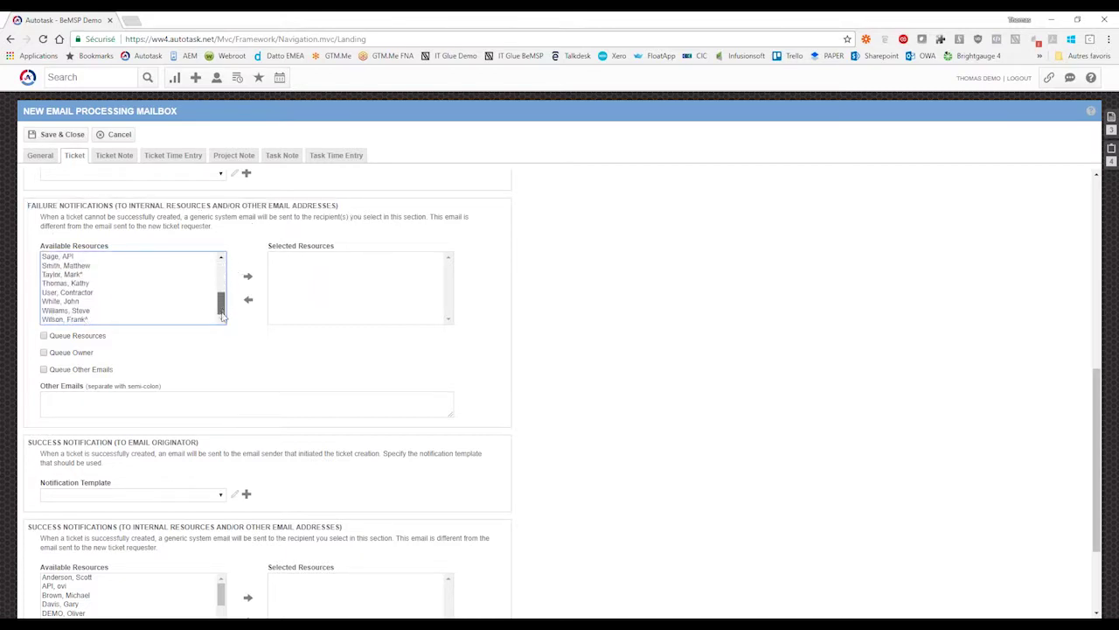
- Add two resources as failure recipients, then remove them and leave Queue Resources unticked
{"action": "left_click", "coordinate": [70, 276]}
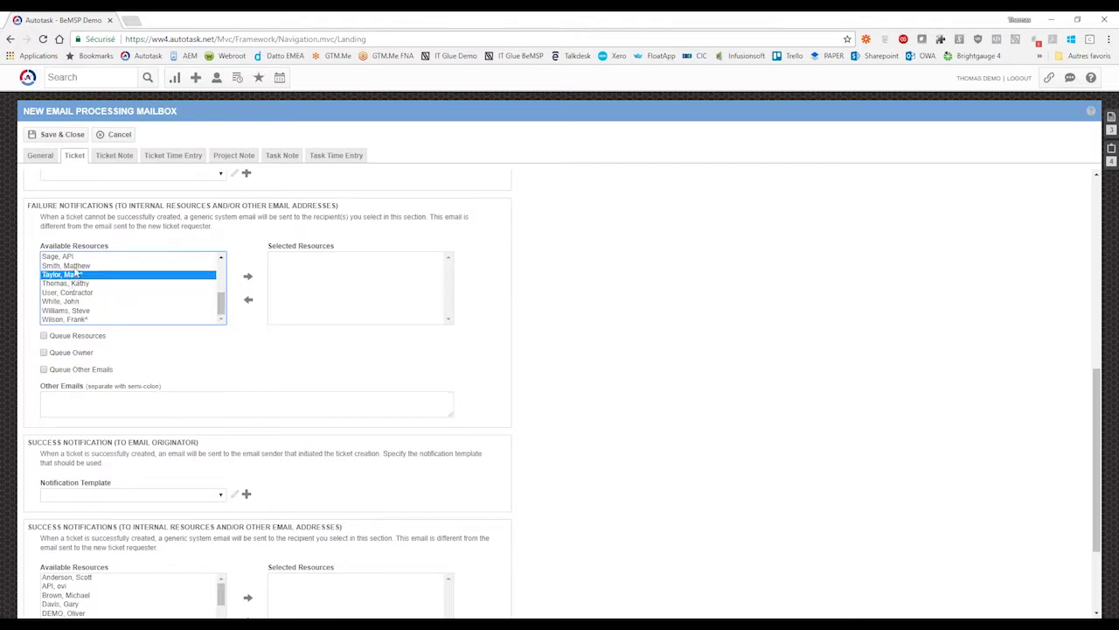
{"action": "left_click", "coordinate": [72, 284], "text": "ctrl"}
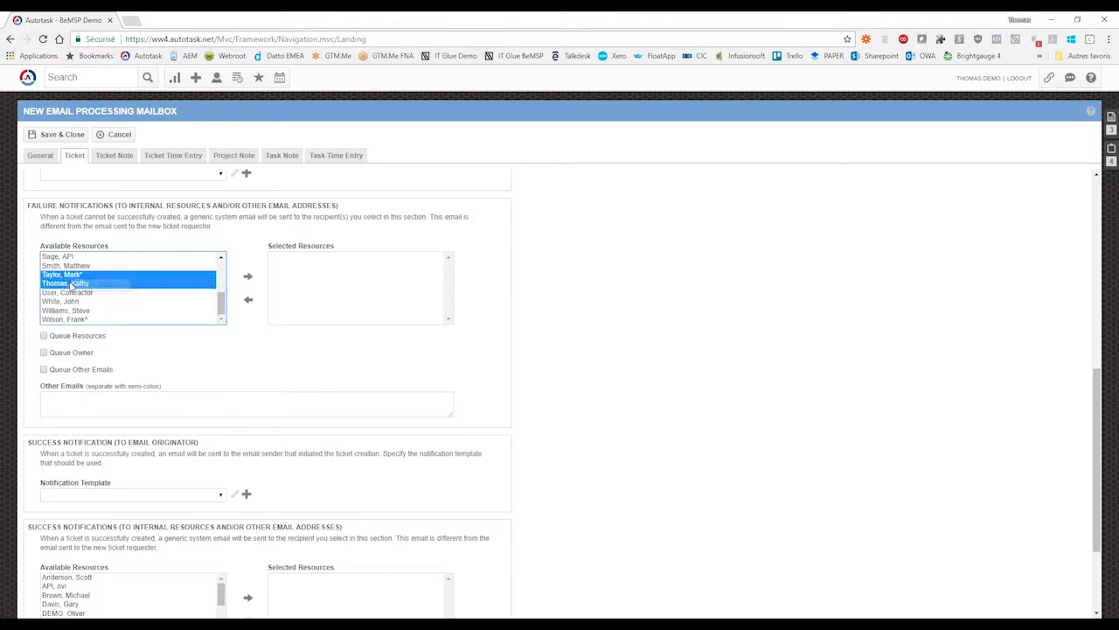
{"action": "left_click", "coordinate": [248, 276]}
{"action": "left_click", "coordinate": [44, 336]}
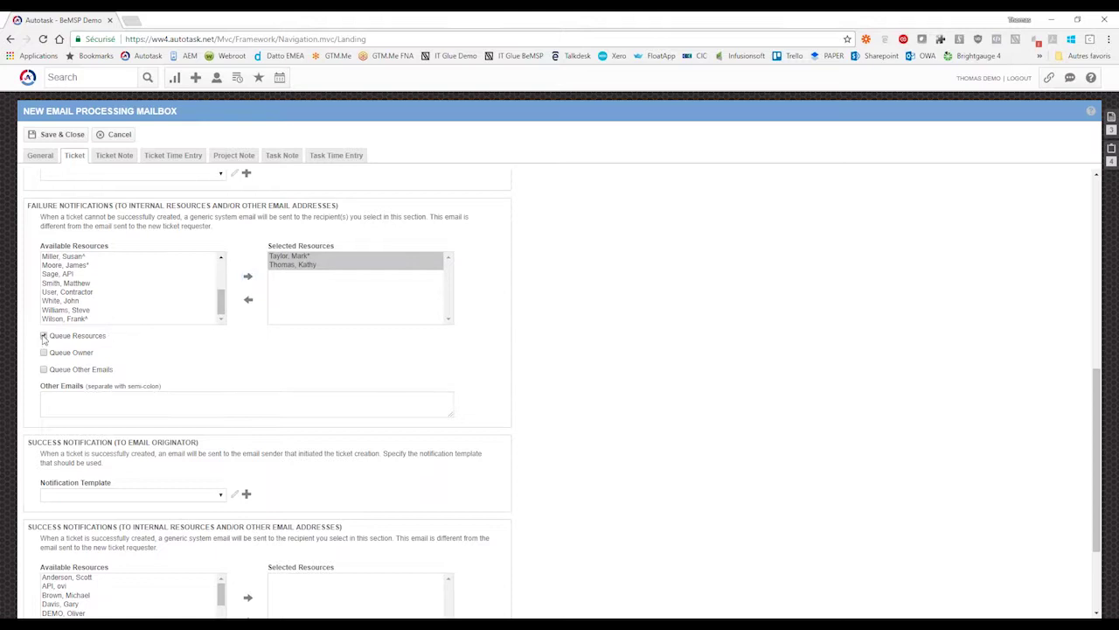
{"action": "left_click", "coordinate": [248, 301]}
{"action": "left_click", "coordinate": [75, 337]}
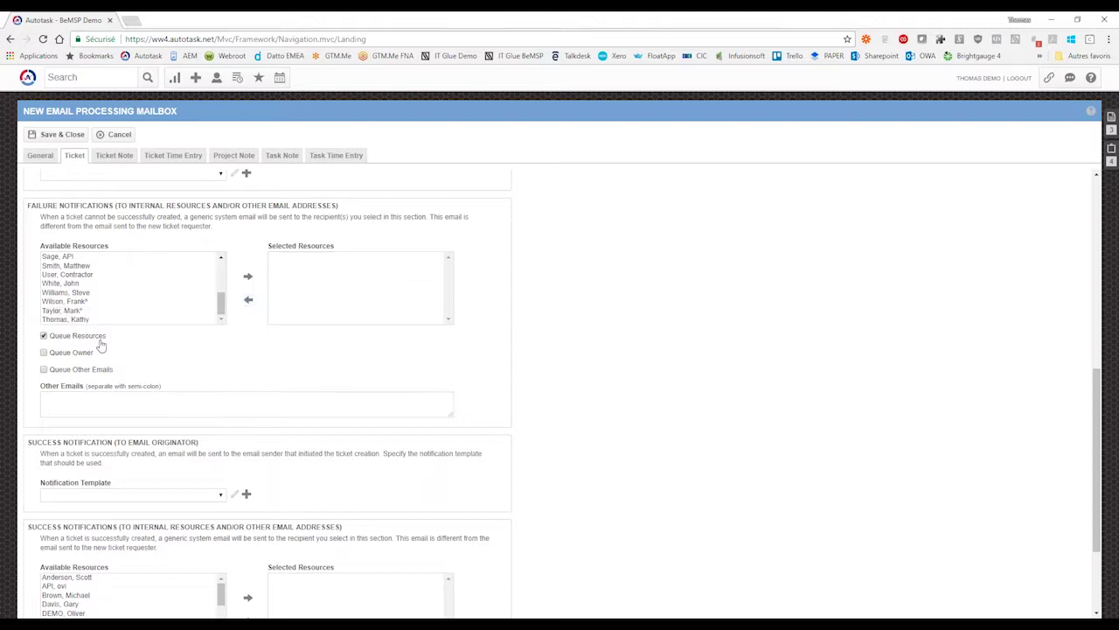
{"action": "left_click", "coordinate": [131, 410]}
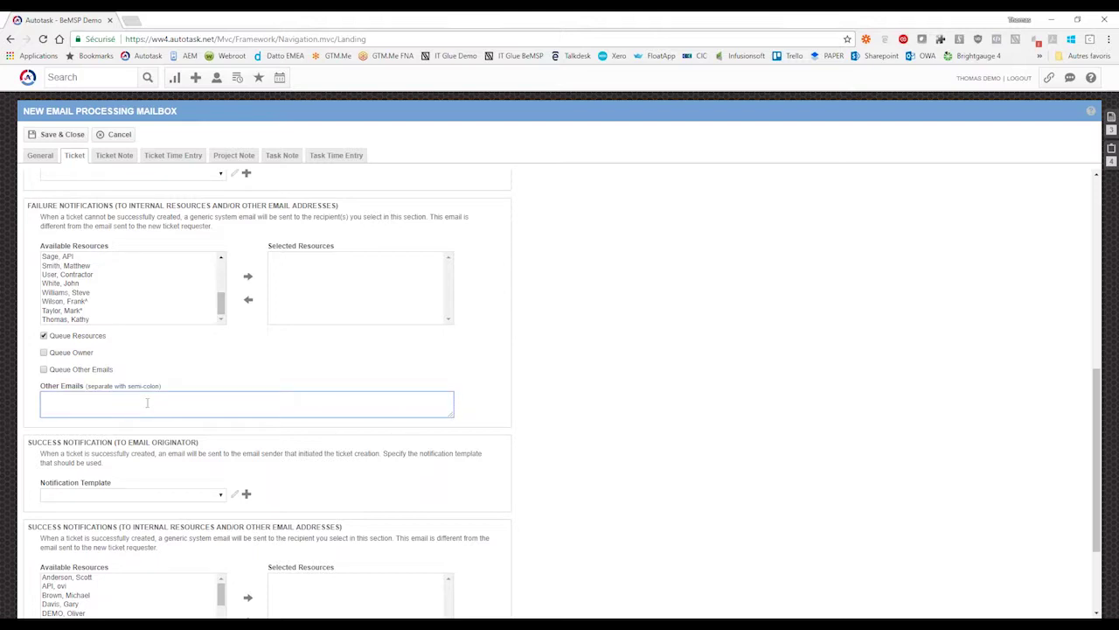
{"action": "left_click", "coordinate": [45, 336]}
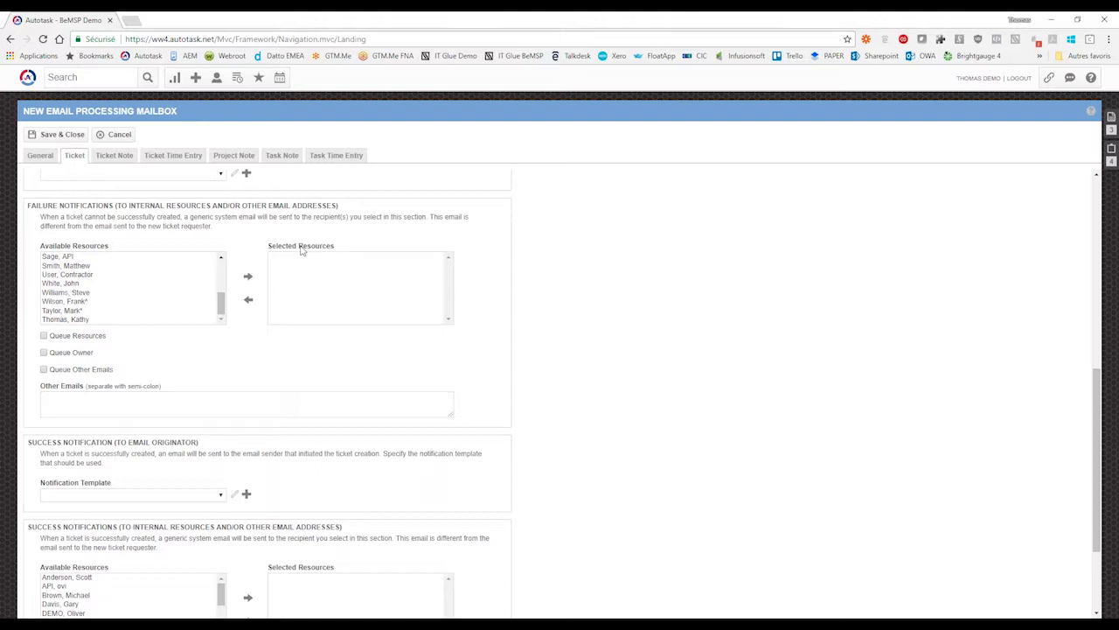
- Set the email originator's success notification template to FR Incoming Email Processing - Ticket Created
{"action": "scroll", "coordinate": [530, 372], "scroll_direction": "down", "scroll_amount": 3}
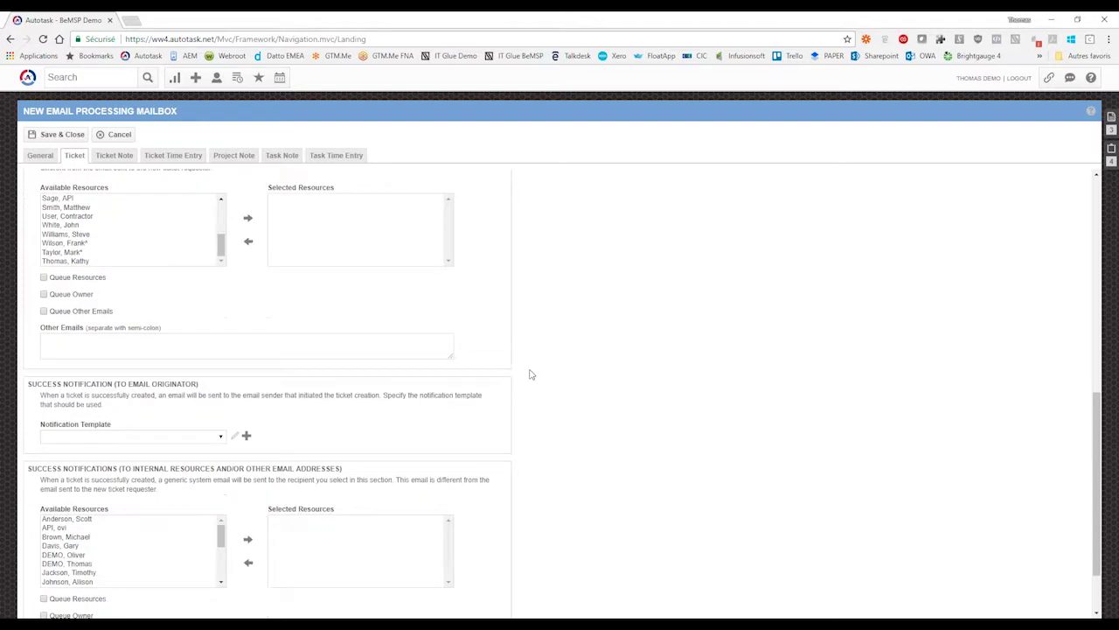
{"action": "scroll", "coordinate": [529, 373], "scroll_direction": "down", "scroll_amount": 1}
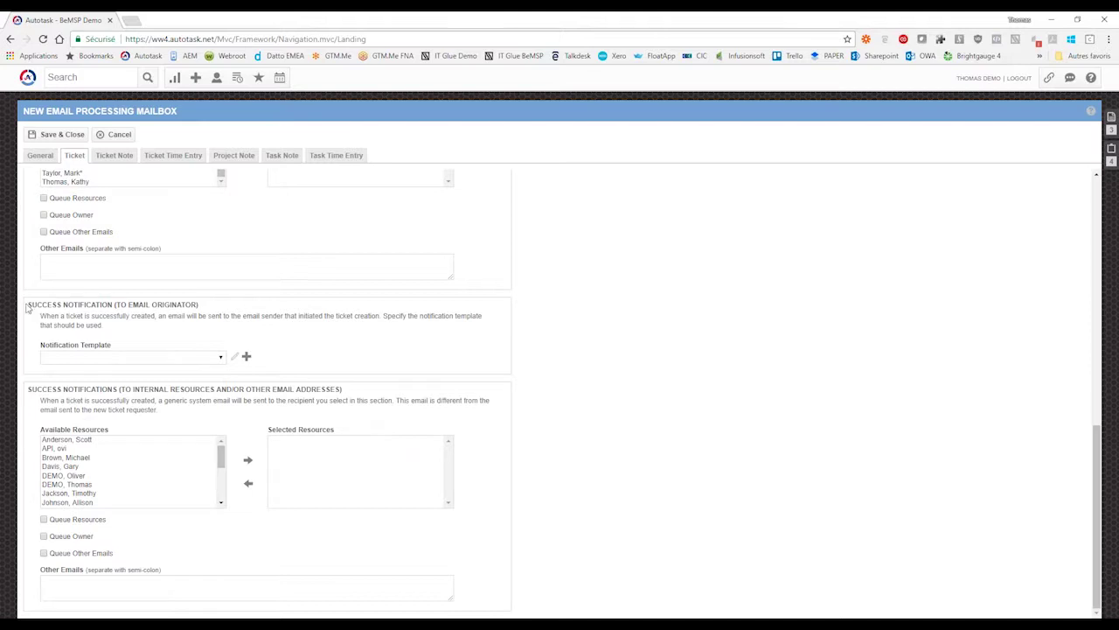
{"action": "left_click_drag", "start_coordinate": [28, 306], "coordinate": [199, 306]}
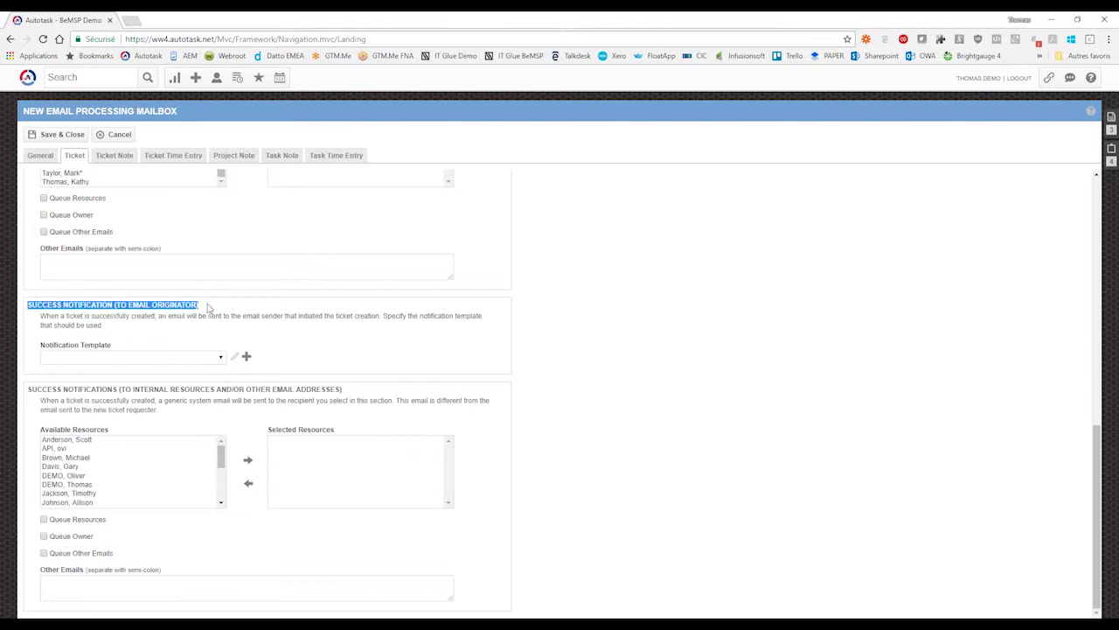
{"action": "left_click", "coordinate": [208, 306]}
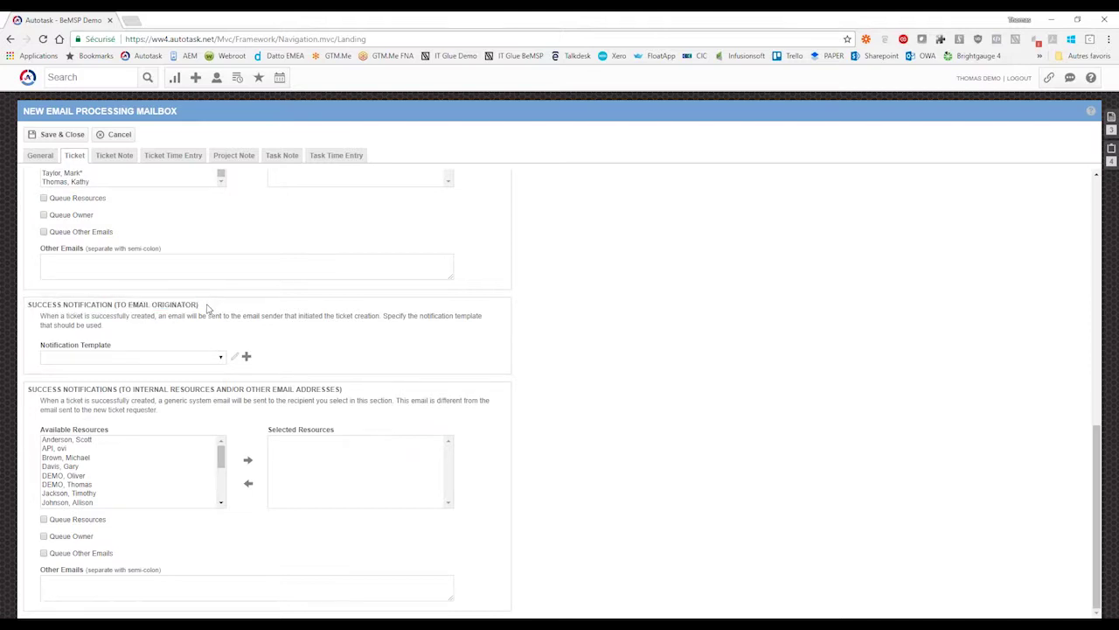
{"action": "left_click", "coordinate": [219, 358]}
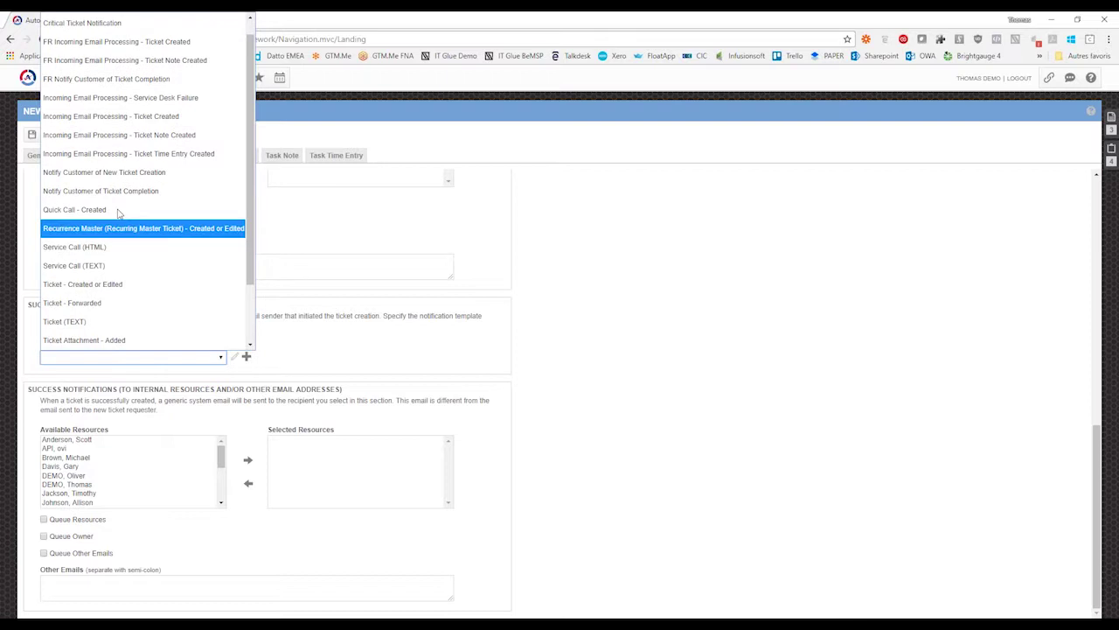
{"action": "left_click", "coordinate": [114, 42]}
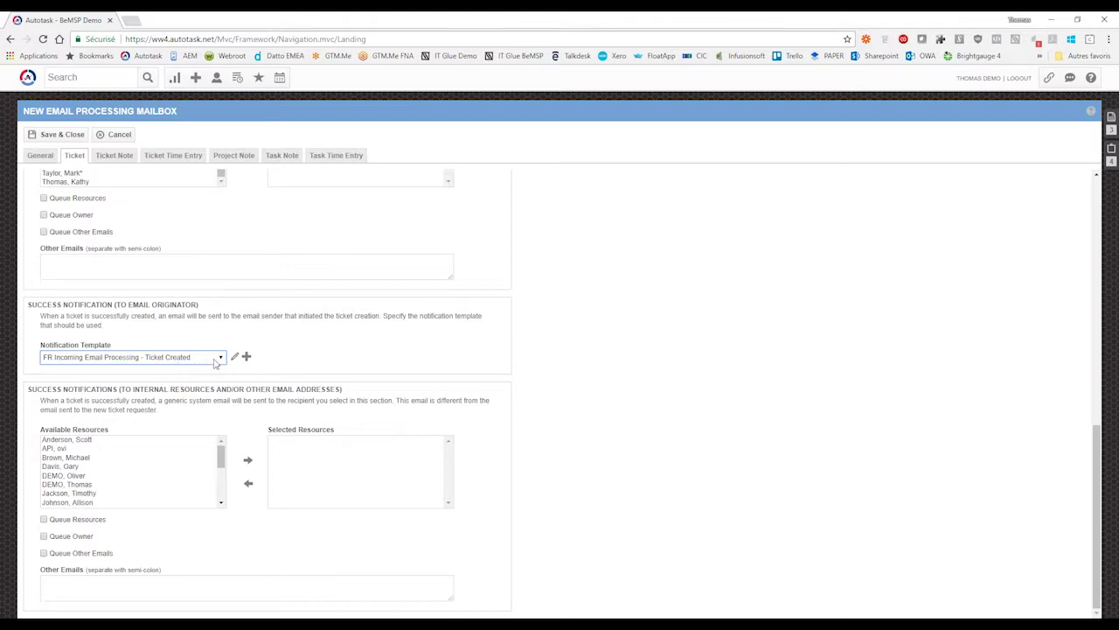
{"action": "left_click", "coordinate": [307, 347]}
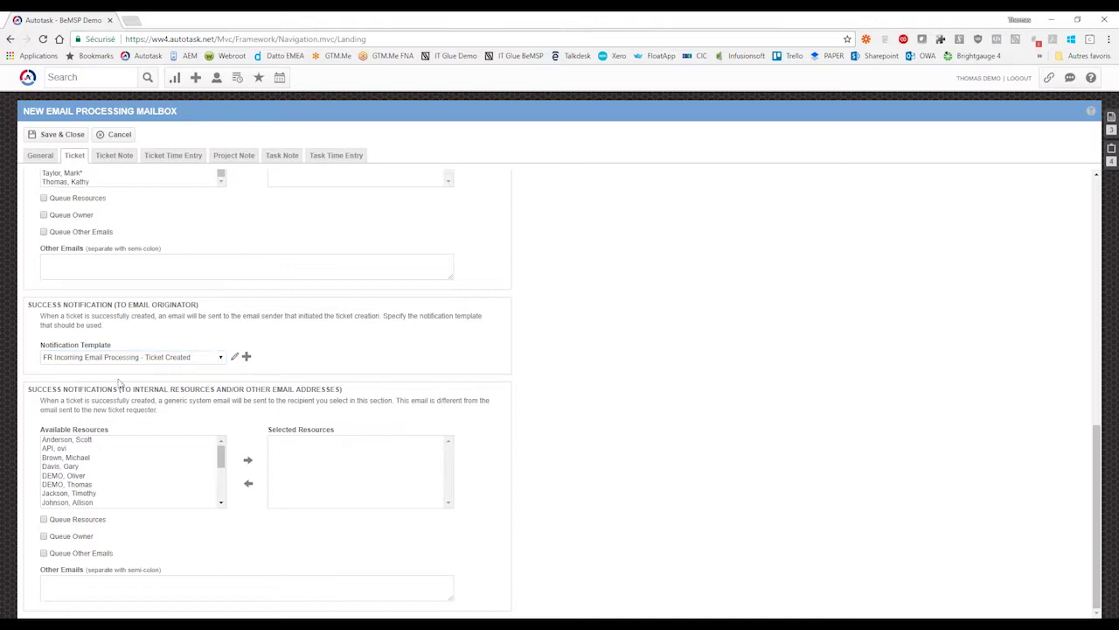
{"action": "left_click", "coordinate": [81, 458]}
{"action": "key", "text": "Down"}
{"action": "key", "text": "Down"}
{"action": "key", "text": "Down"}
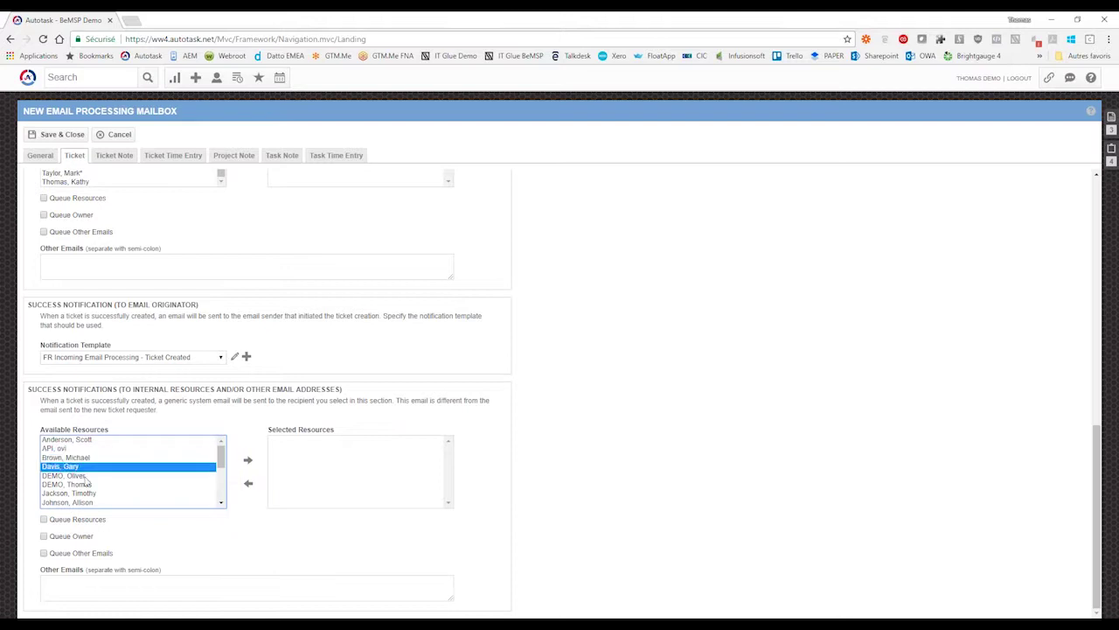
{"action": "key", "text": "Down"}
{"action": "key", "text": "Down"}
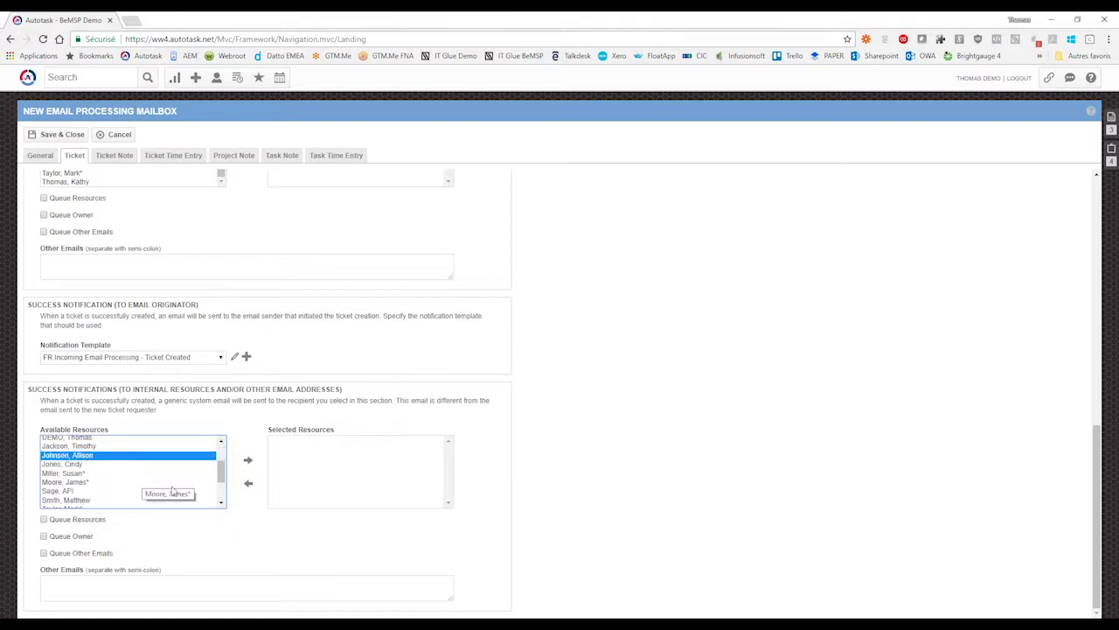
{"action": "scroll", "coordinate": [166, 491], "scroll_direction": "down", "scroll_amount": 2}
{"action": "scroll", "coordinate": [172, 490], "scroll_direction": "up", "scroll_amount": 2}
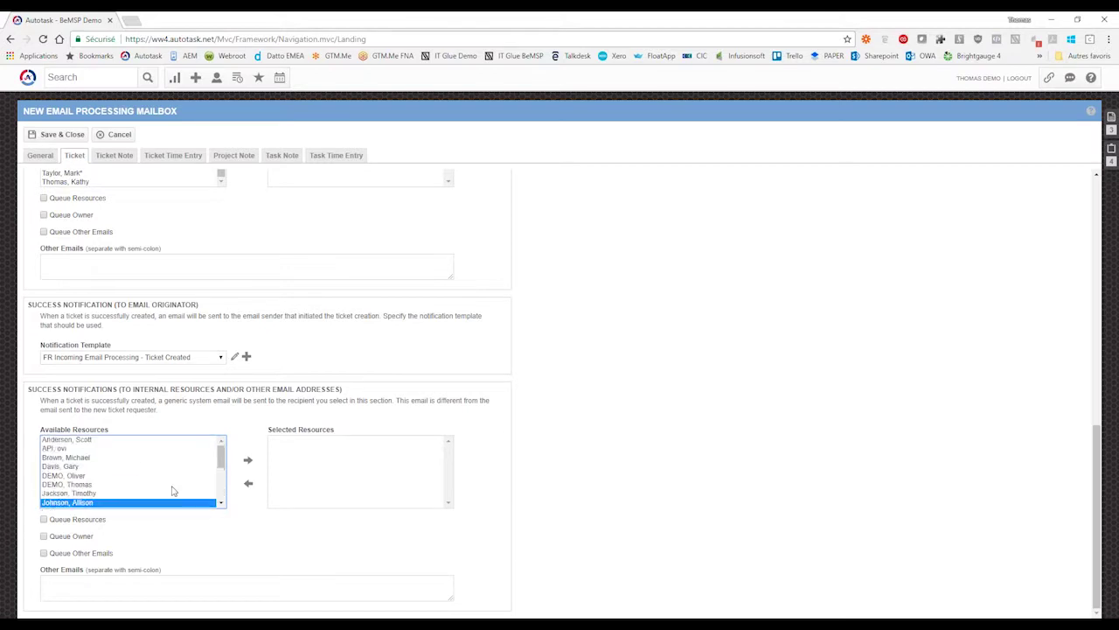
{"action": "left_click", "coordinate": [248, 399]}
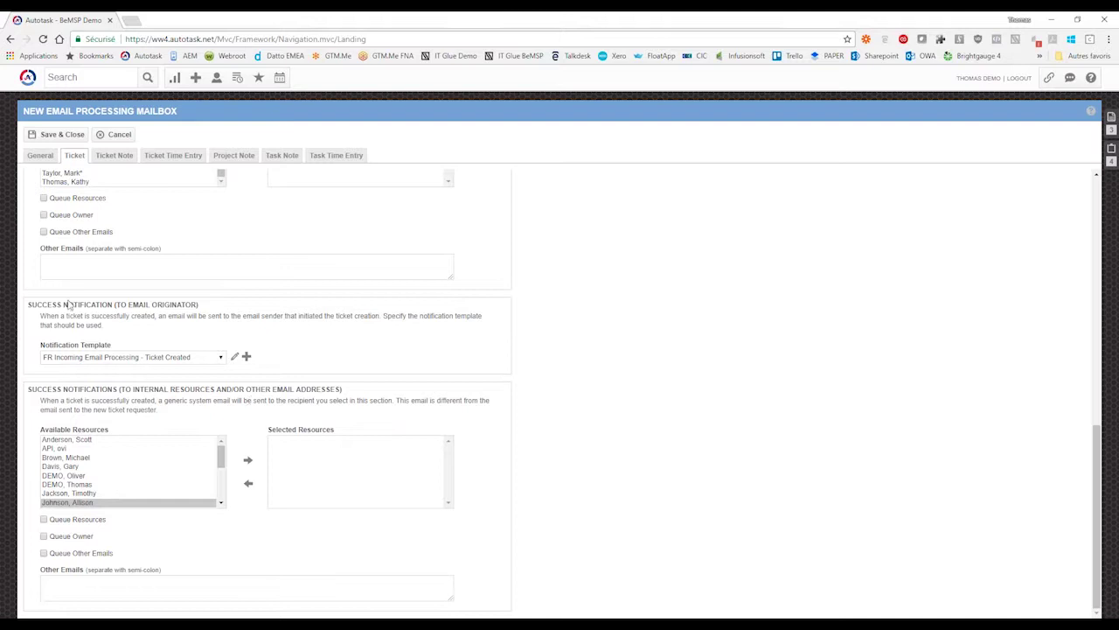
{"action": "left_click_drag", "start_coordinate": [28, 305], "coordinate": [209, 327]}
{"action": "left_click", "coordinate": [170, 332]}
{"action": "left_click_drag", "start_coordinate": [37, 305], "coordinate": [109, 330]}
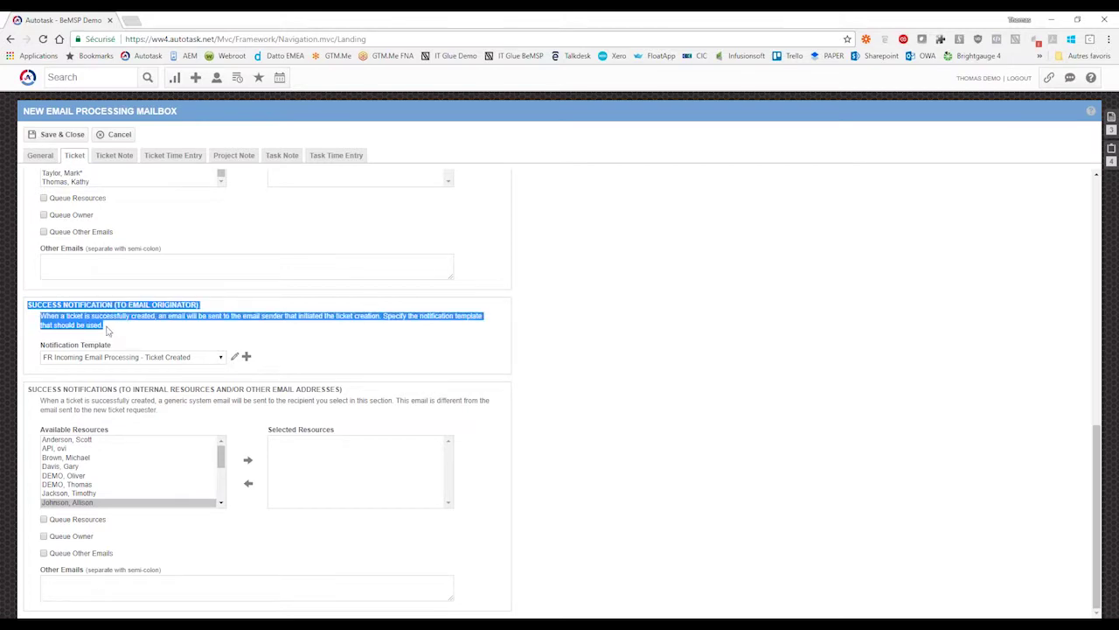
{"action": "left_click", "coordinate": [107, 330]}
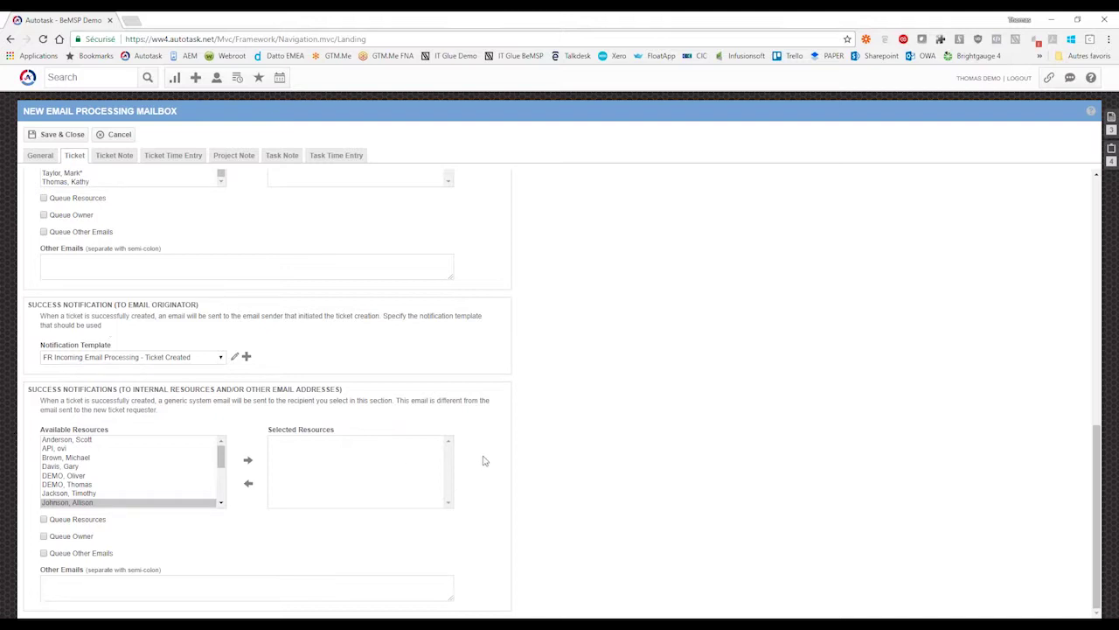
{"action": "scroll", "coordinate": [469, 538], "scroll_direction": "up", "scroll_amount": 1}
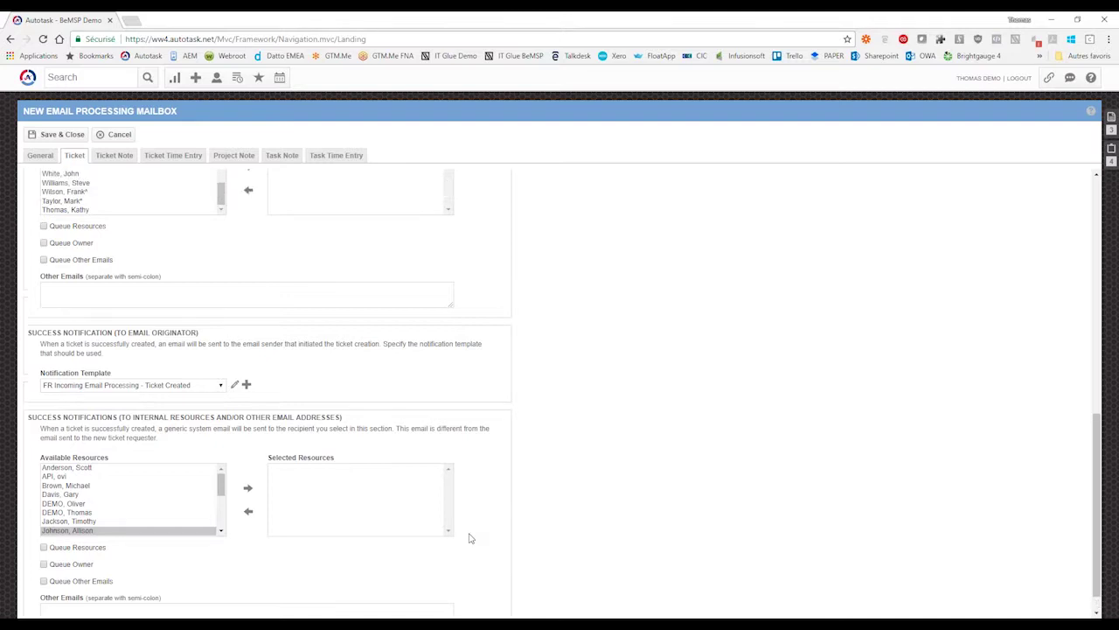
{"action": "scroll", "coordinate": [469, 537], "scroll_direction": "up", "scroll_amount": 10}
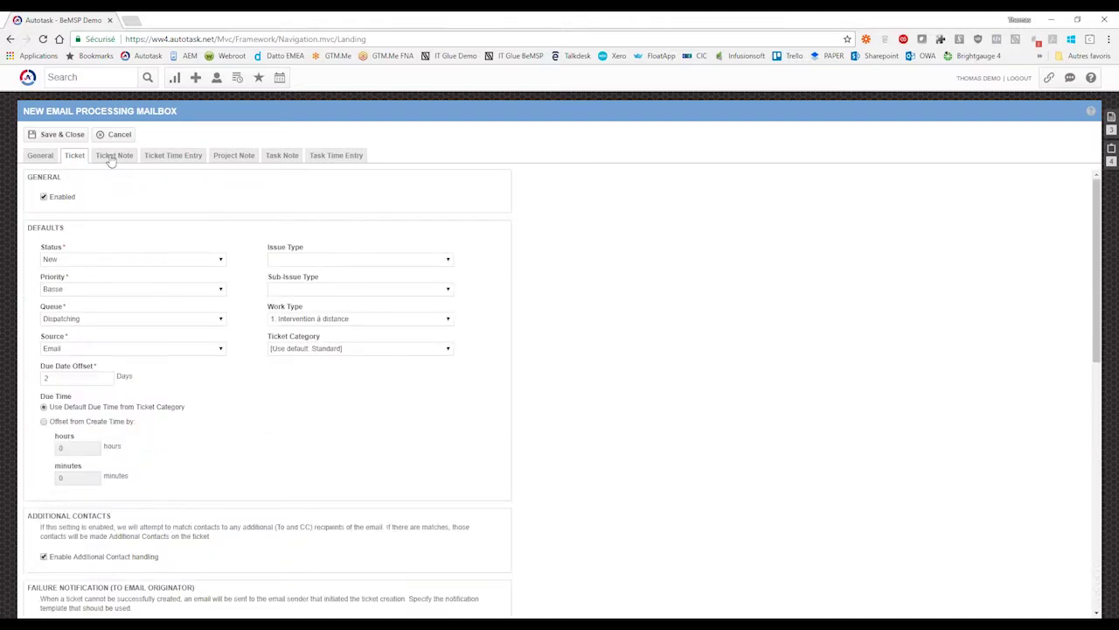
- On the Ticket Note tab, set the default note status to En attente de Dispatch
{"action": "left_click", "coordinate": [112, 157]}
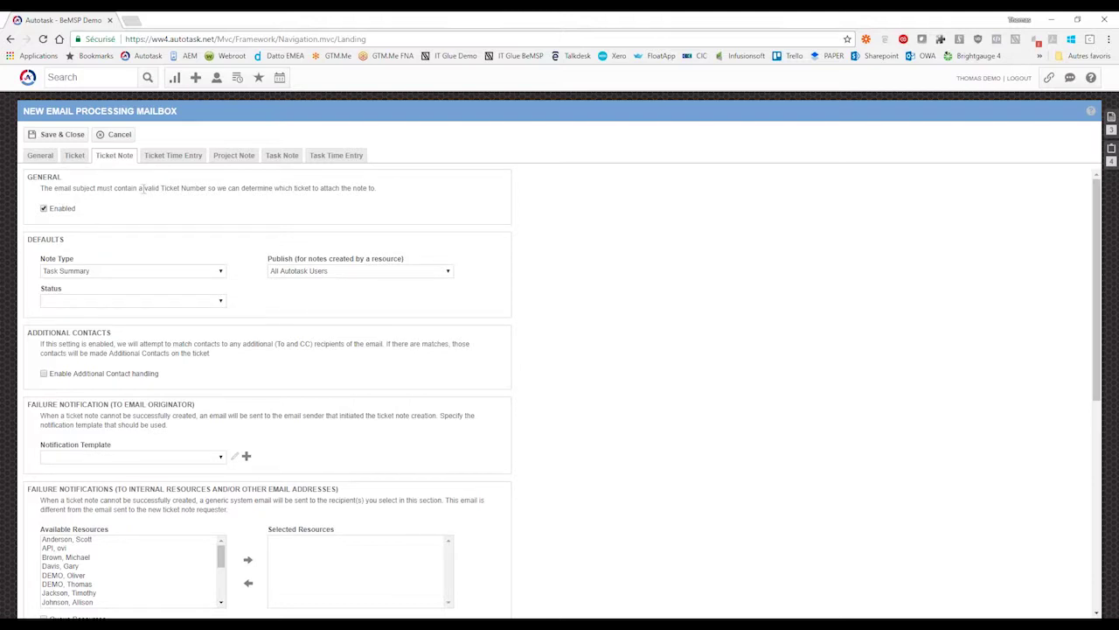
{"action": "left_click_drag", "start_coordinate": [161, 188], "coordinate": [207, 189]}
{"action": "left_click", "coordinate": [207, 188]}
{"action": "left_click_drag", "start_coordinate": [41, 290], "coordinate": [58, 294]}
{"action": "left_click", "coordinate": [259, 316]}
{"action": "left_click", "coordinate": [219, 302]}
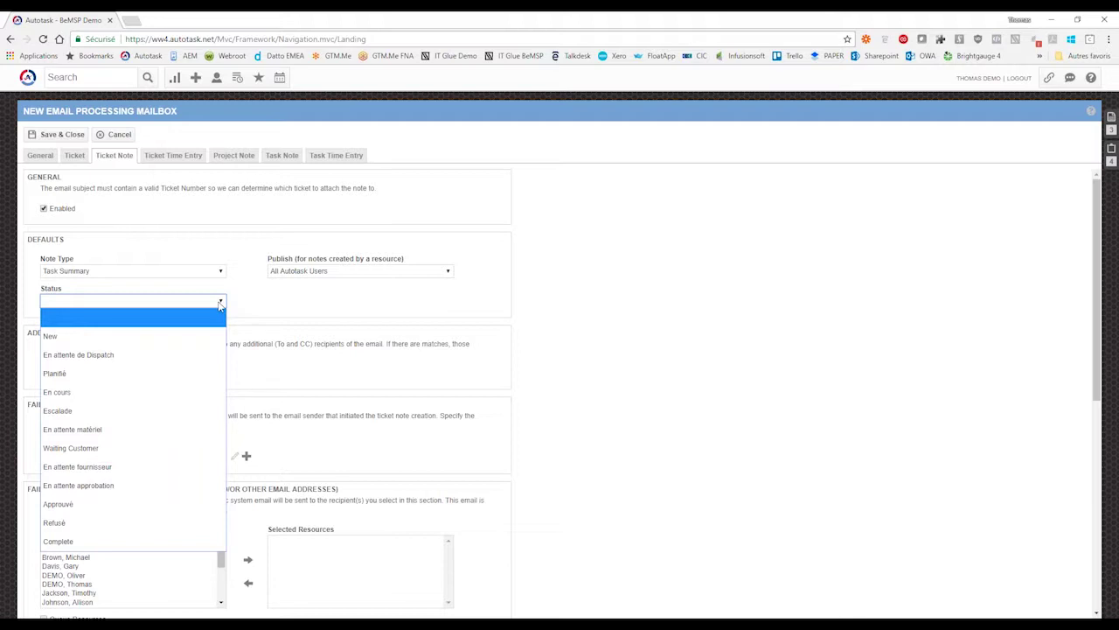
{"action": "left_click", "coordinate": [123, 355]}
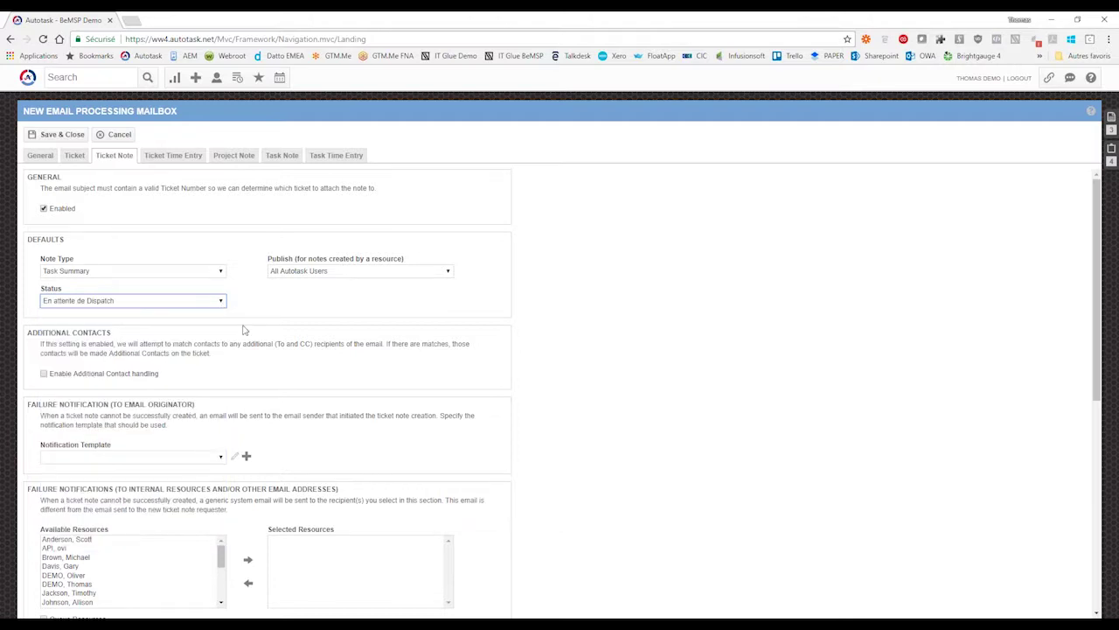
{"action": "left_click", "coordinate": [253, 306]}
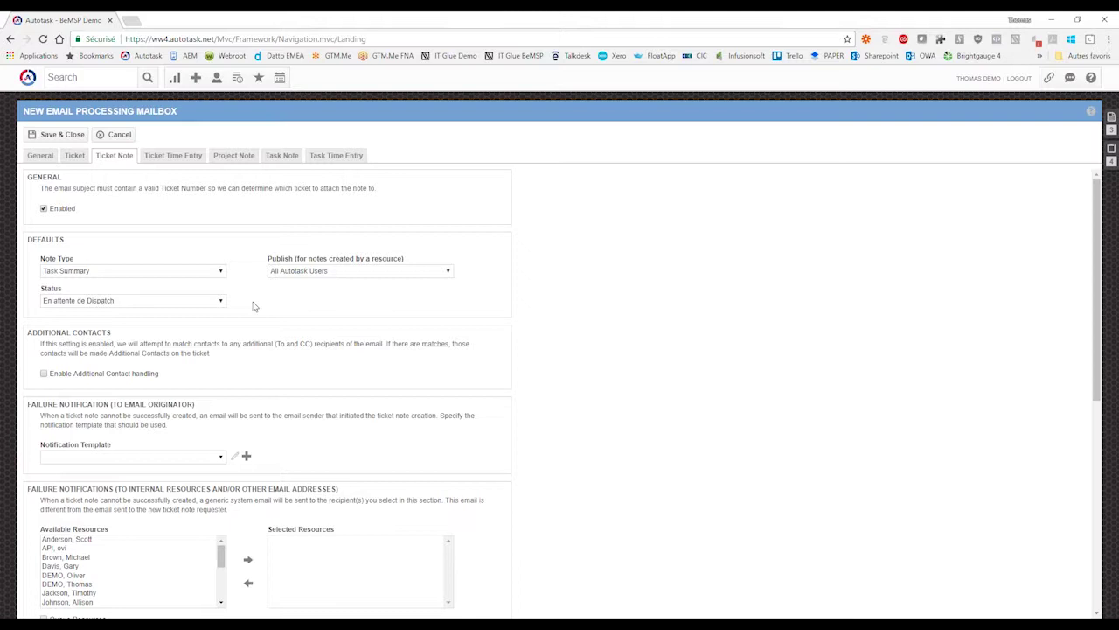
- Enable Additional Contact handling for ticket notes
{"action": "left_click", "coordinate": [44, 374]}
{"action": "scroll", "coordinate": [417, 357], "scroll_direction": "down", "scroll_amount": 1}
{"action": "scroll", "coordinate": [207, 307], "scroll_direction": "down", "scroll_amount": 2}
{"action": "scroll", "coordinate": [207, 307], "scroll_direction": "down", "scroll_amount": 2}
{"action": "left_click_drag", "start_coordinate": [63, 198], "coordinate": [114, 197]}
{"action": "left_click", "coordinate": [134, 486]}
{"action": "left_click_drag", "start_coordinate": [122, 434], "coordinate": [154, 435]}
{"action": "left_click", "coordinate": [337, 446]}
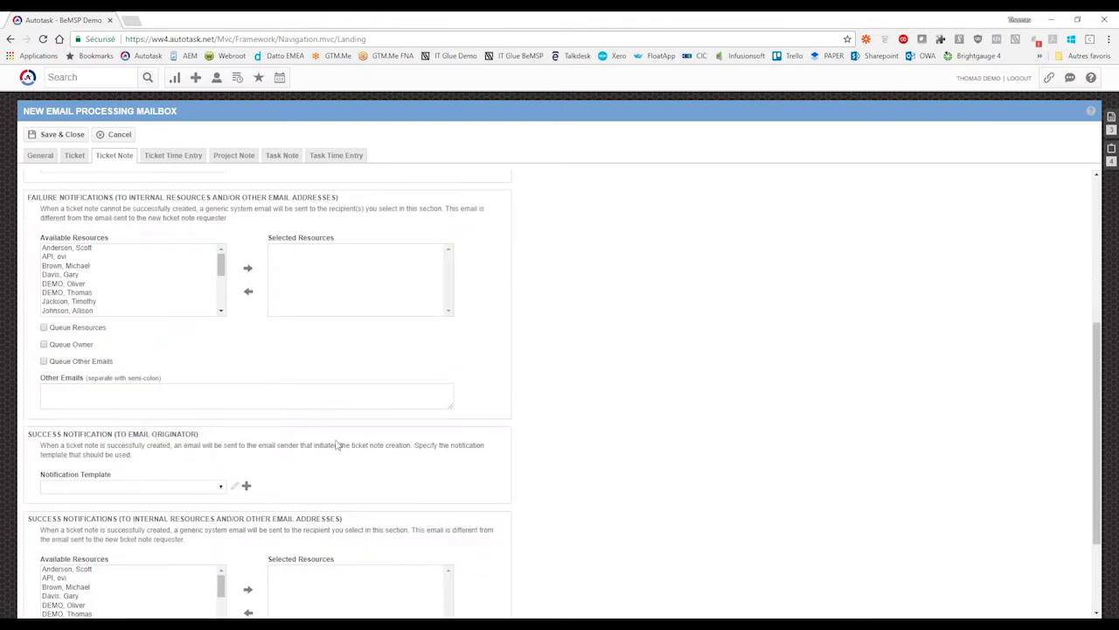
- Leave the success notification template unchanged and cancel the new mailbox form
{"action": "scroll", "coordinate": [346, 445], "scroll_direction": "down", "scroll_amount": 2}
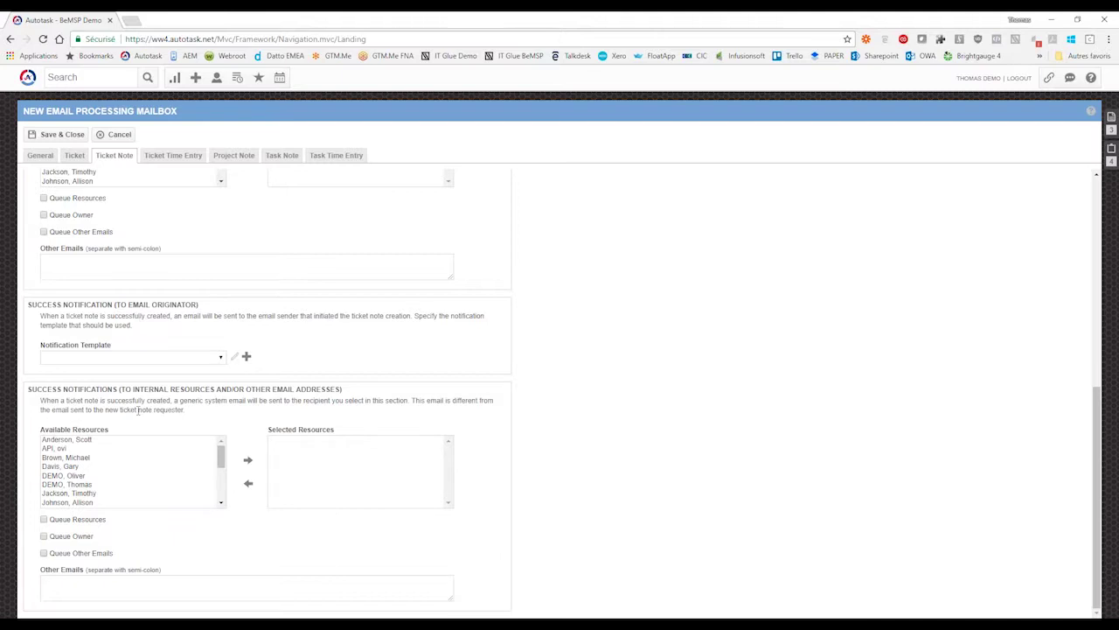
{"action": "left_click", "coordinate": [206, 359]}
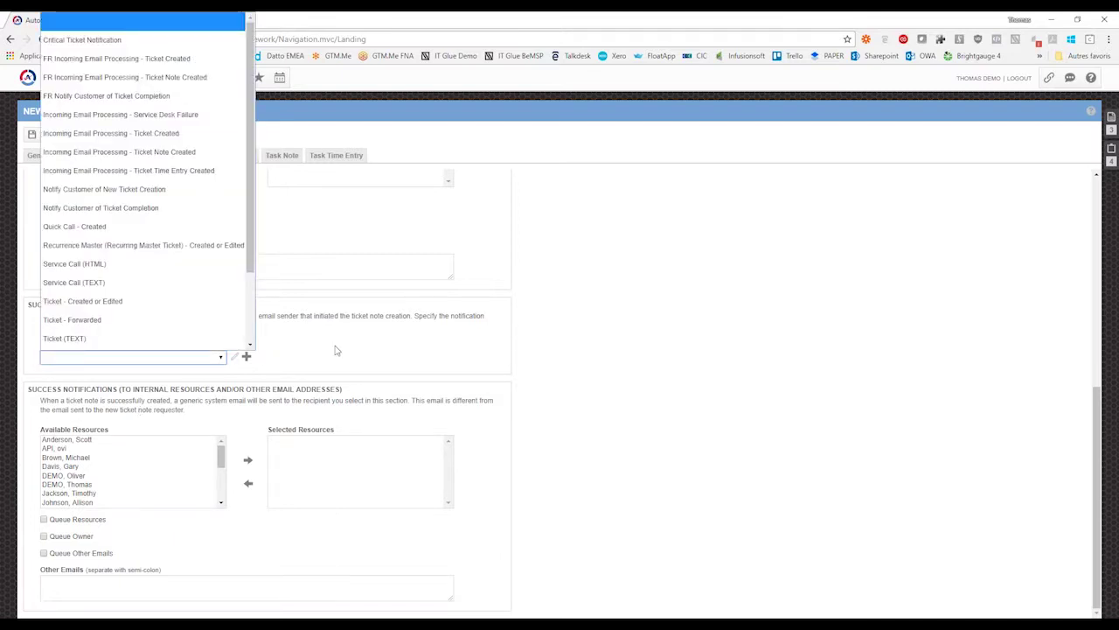
{"action": "left_click", "coordinate": [336, 351]}
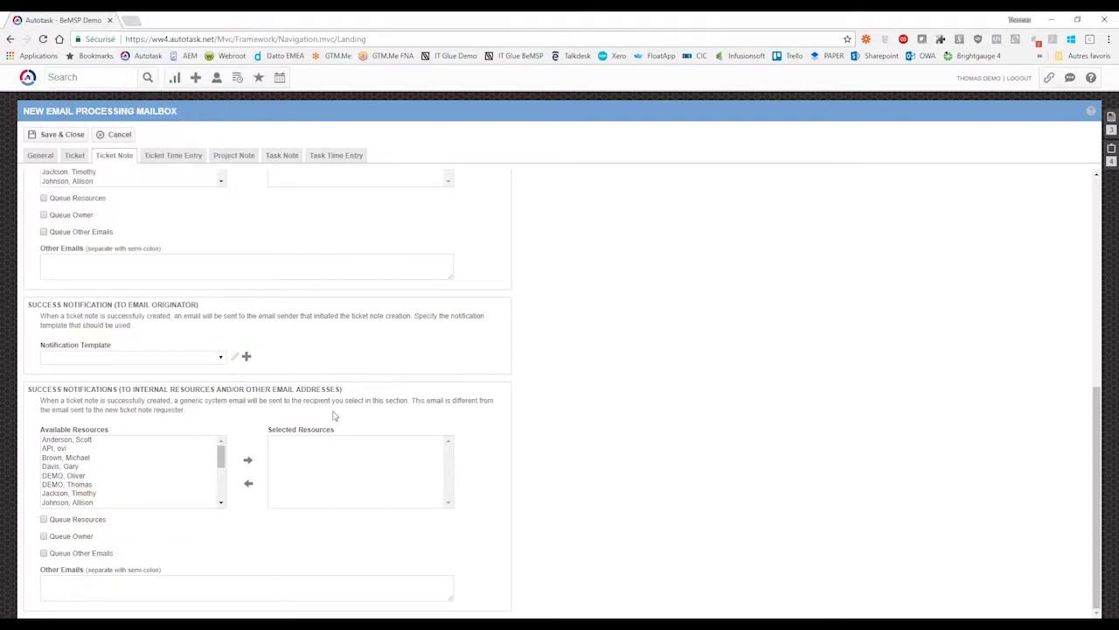
{"action": "scroll", "coordinate": [333, 417], "scroll_direction": "up", "scroll_amount": 10}
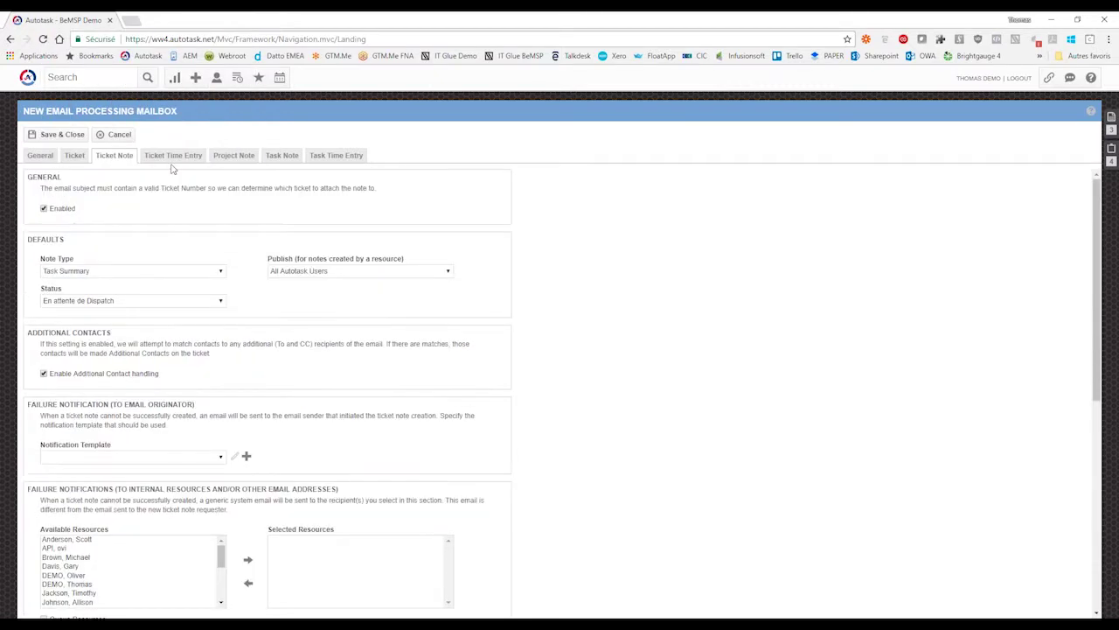
{"action": "left_click", "coordinate": [113, 135]}
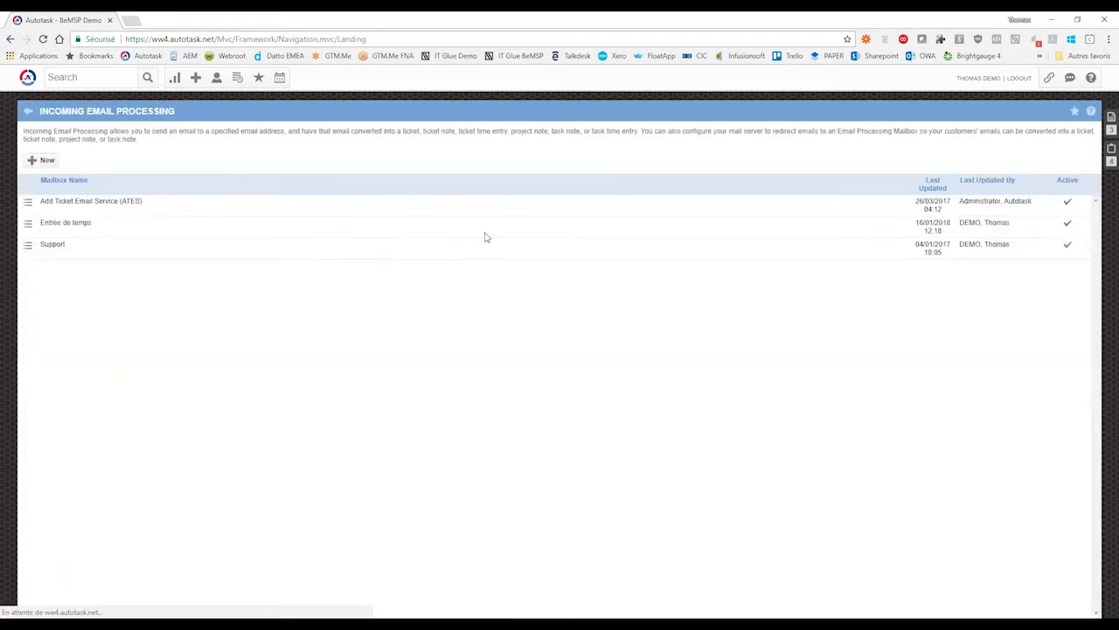
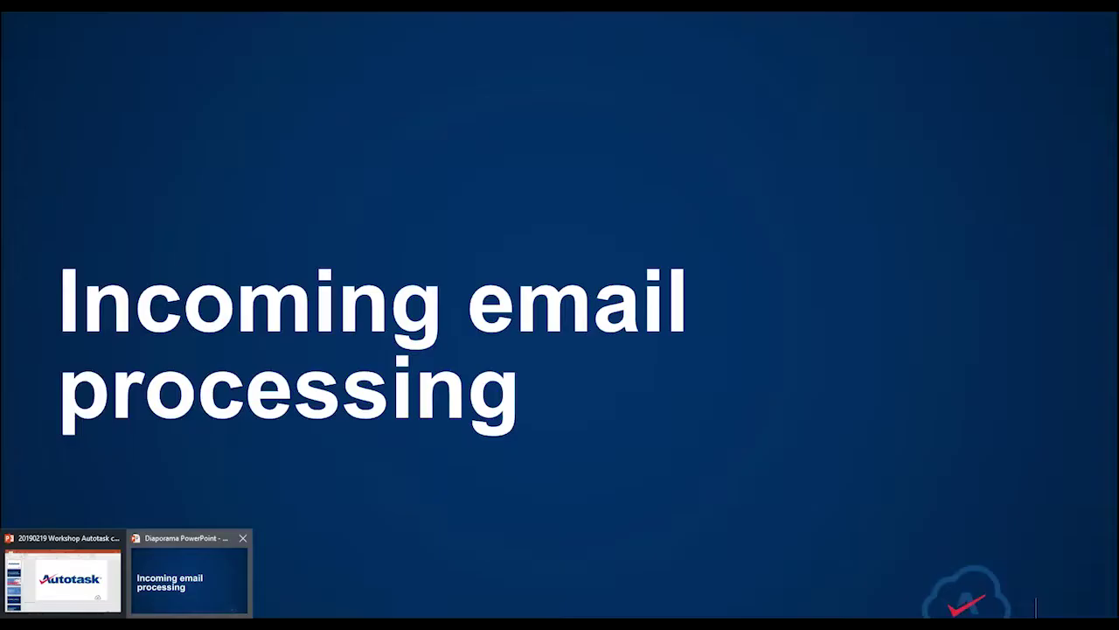
- Advance the PowerPoint slideshow to the Workflow rules slide, then return to Autotask
{"action": "left_click", "coordinate": [170, 582]}
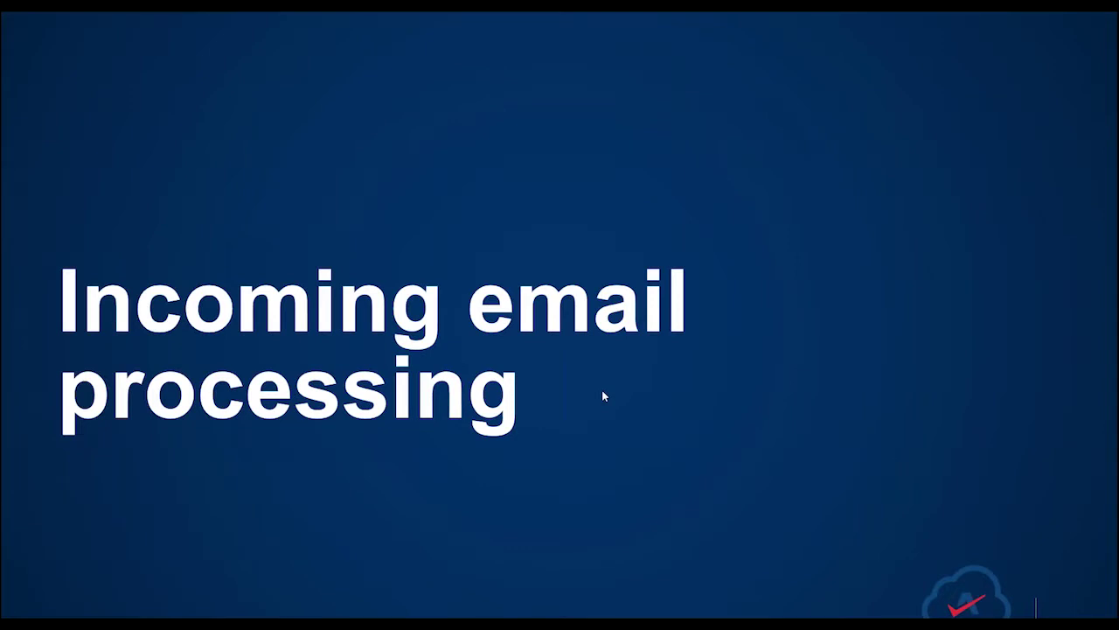
{"action": "left_click", "coordinate": [602, 390]}
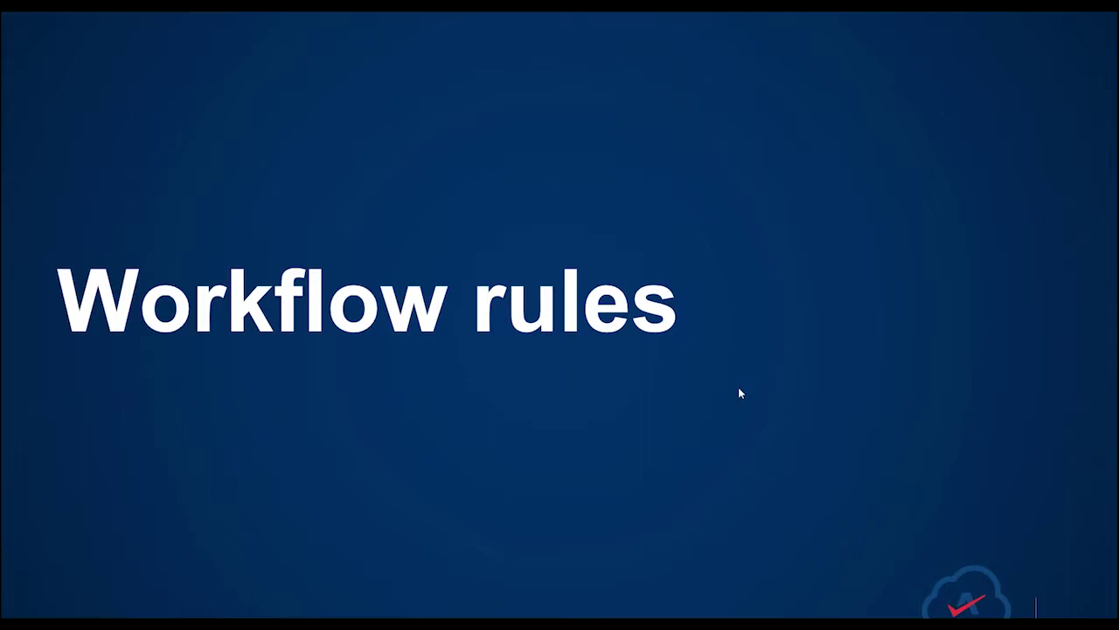
{"action": "key", "text": "alt+Tab"}
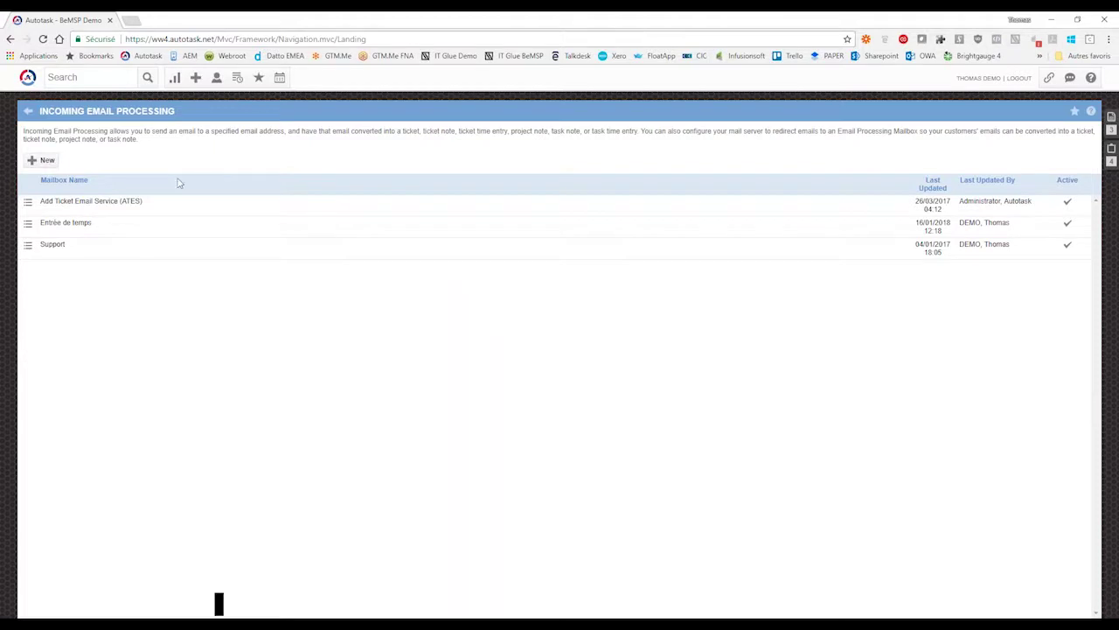
- Go to Admin > Workflow Rules and start a new Service Desk workflow rule
{"action": "mouse_move", "coordinate": [27, 77]}
{"action": "mouse_move", "coordinate": [35, 265]}
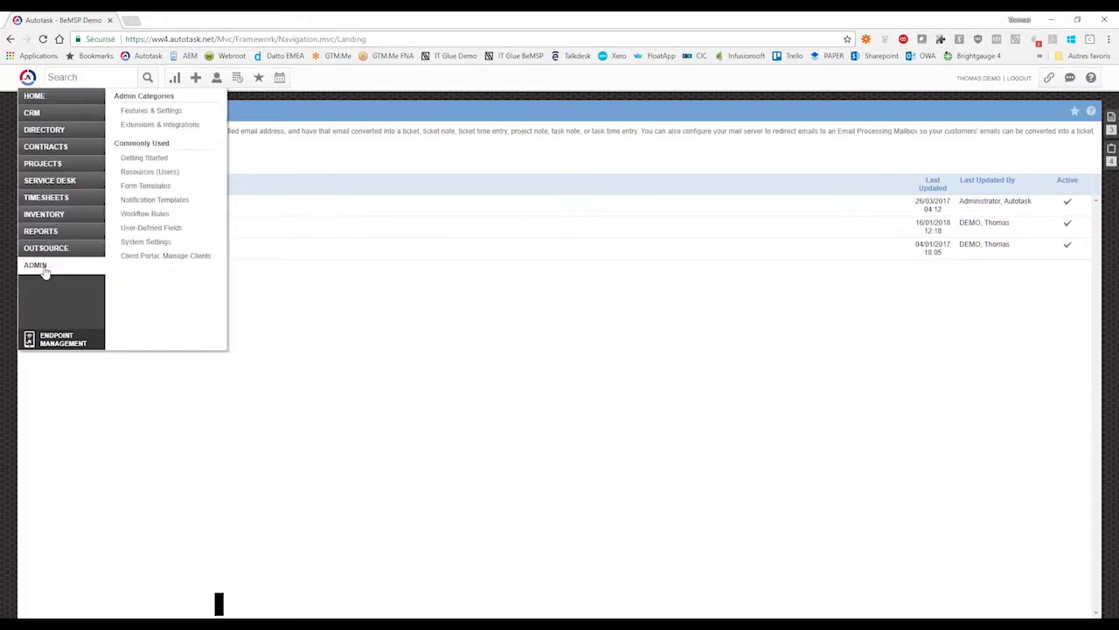
{"action": "left_click", "coordinate": [146, 216]}
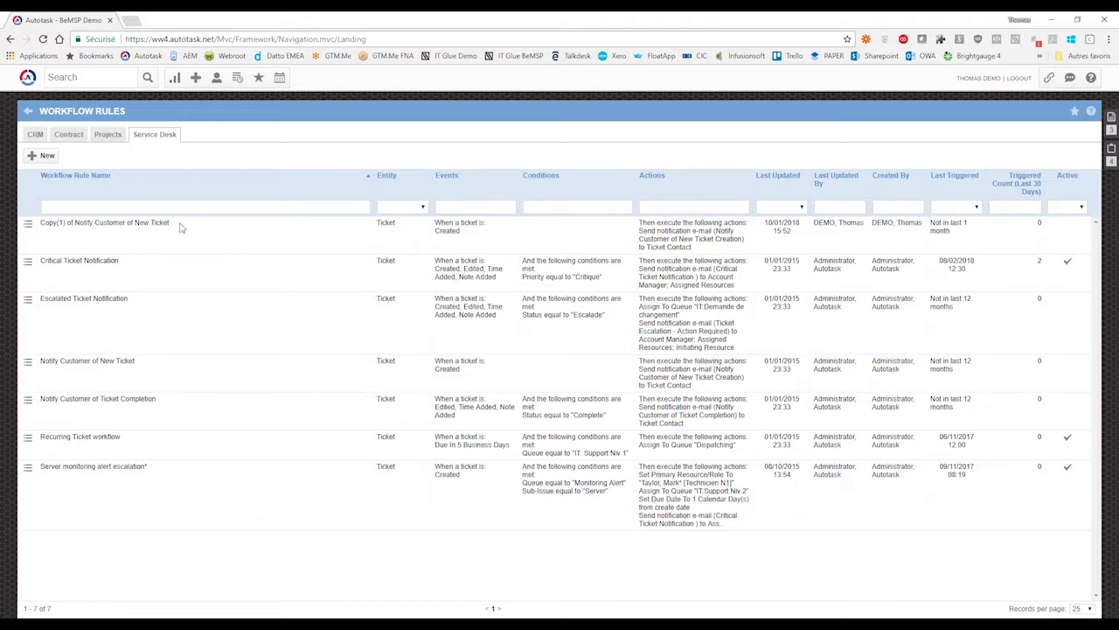
{"action": "left_click", "coordinate": [44, 156]}
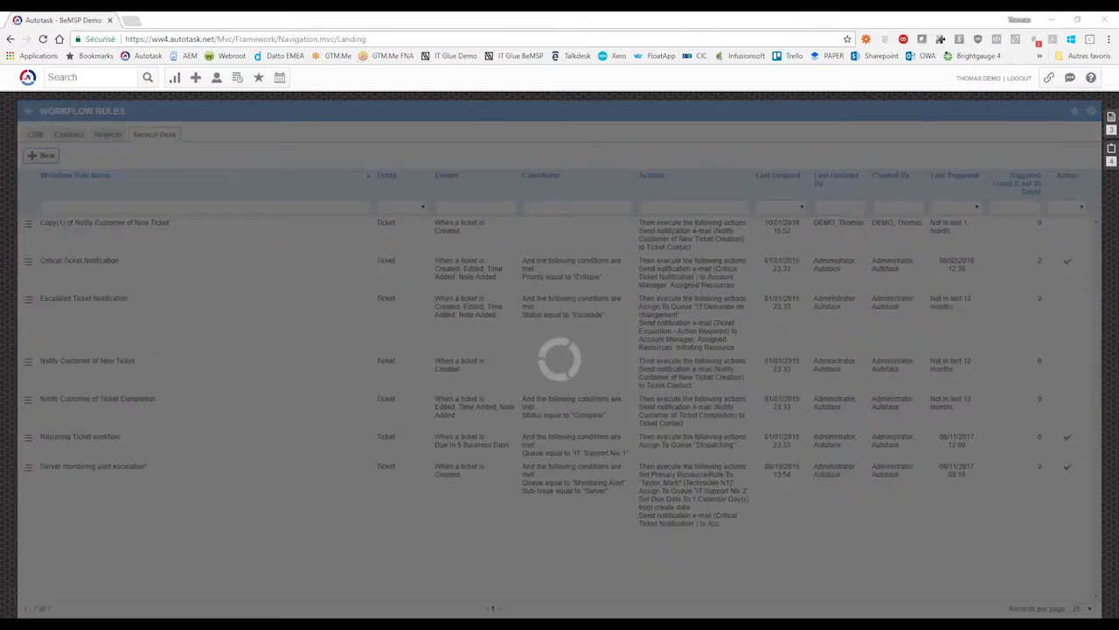
- Name the new workflow rule 'Notification nouveau ticket' and enlarge the editor
{"action": "left_click", "coordinate": [161, 173]}
{"action": "type", "text": "Noti"}
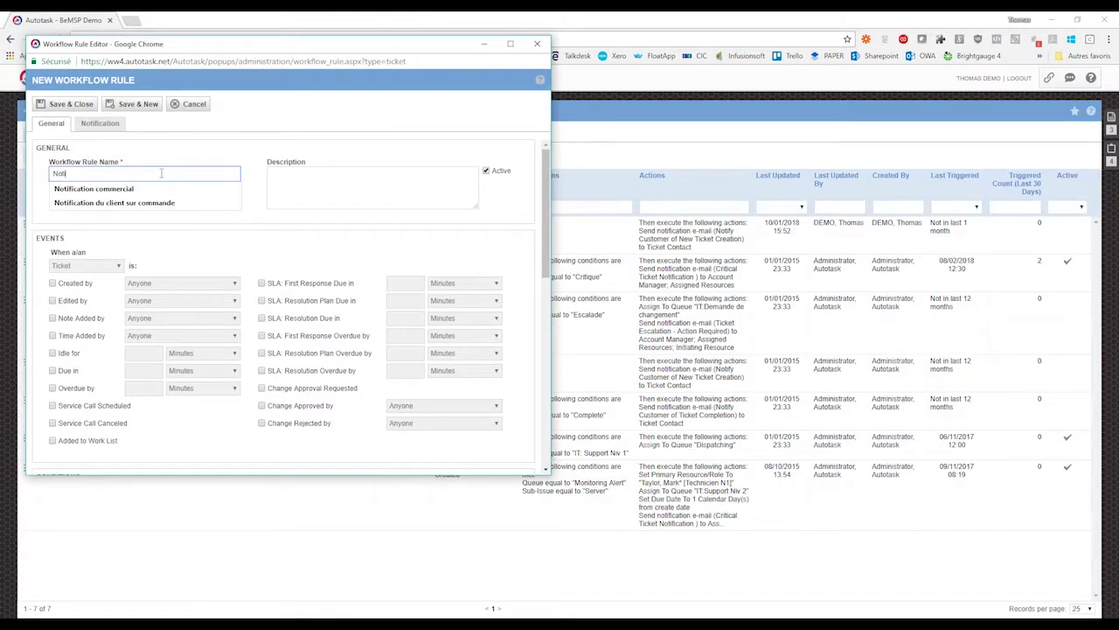
{"action": "type", "text": "fication nou"}
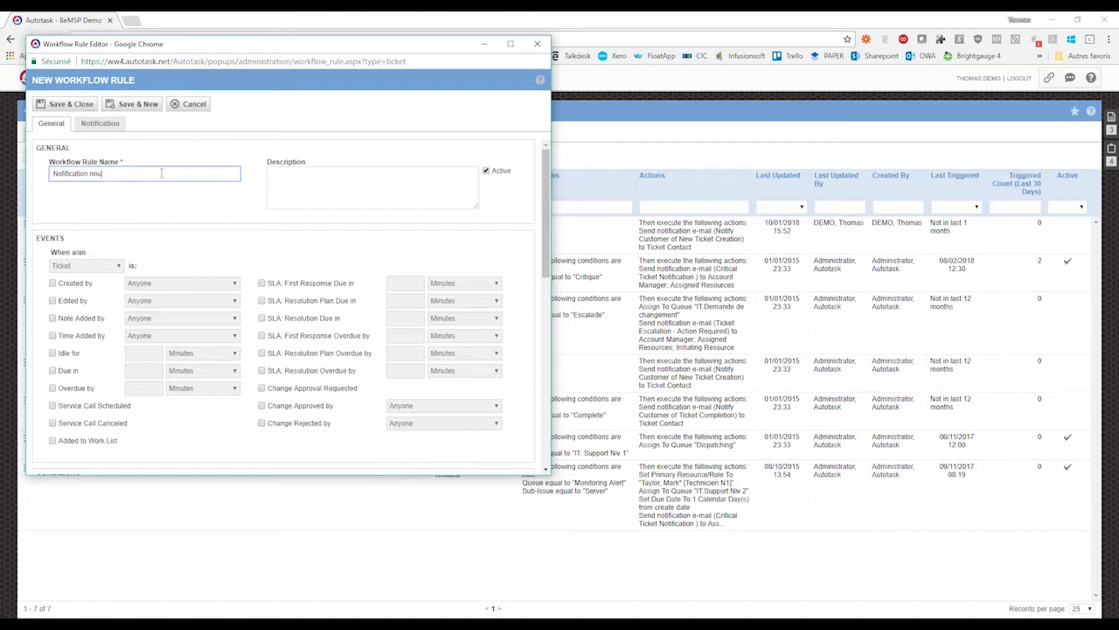
{"action": "type", "text": "veau ticket"}
{"action": "left_click", "coordinate": [258, 239]}
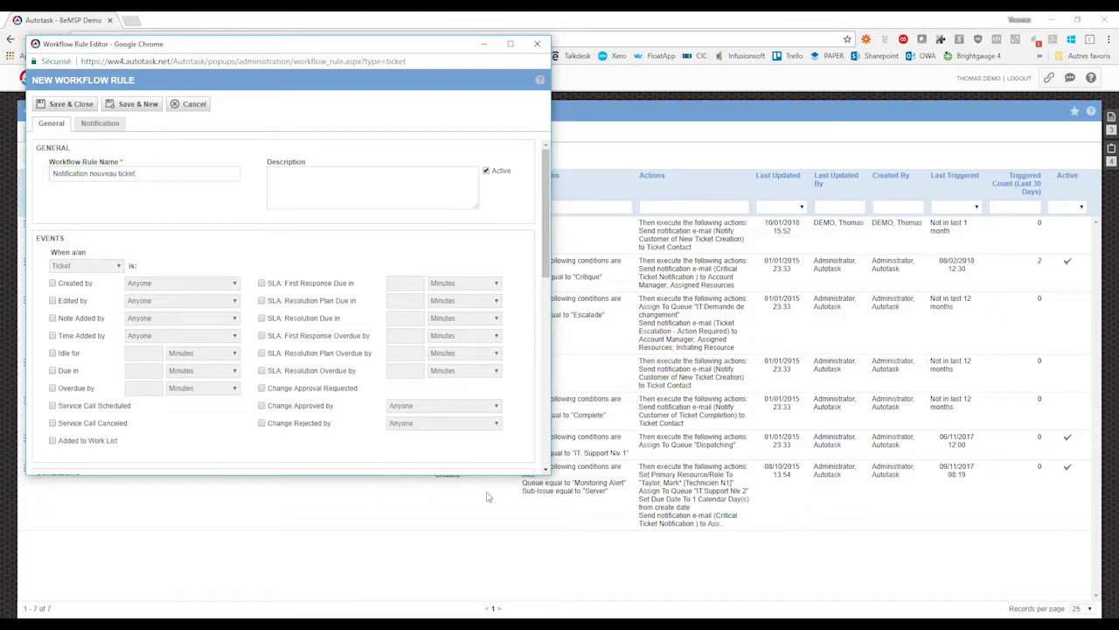
{"action": "left_click_drag", "start_coordinate": [410, 472], "coordinate": [409, 605]}
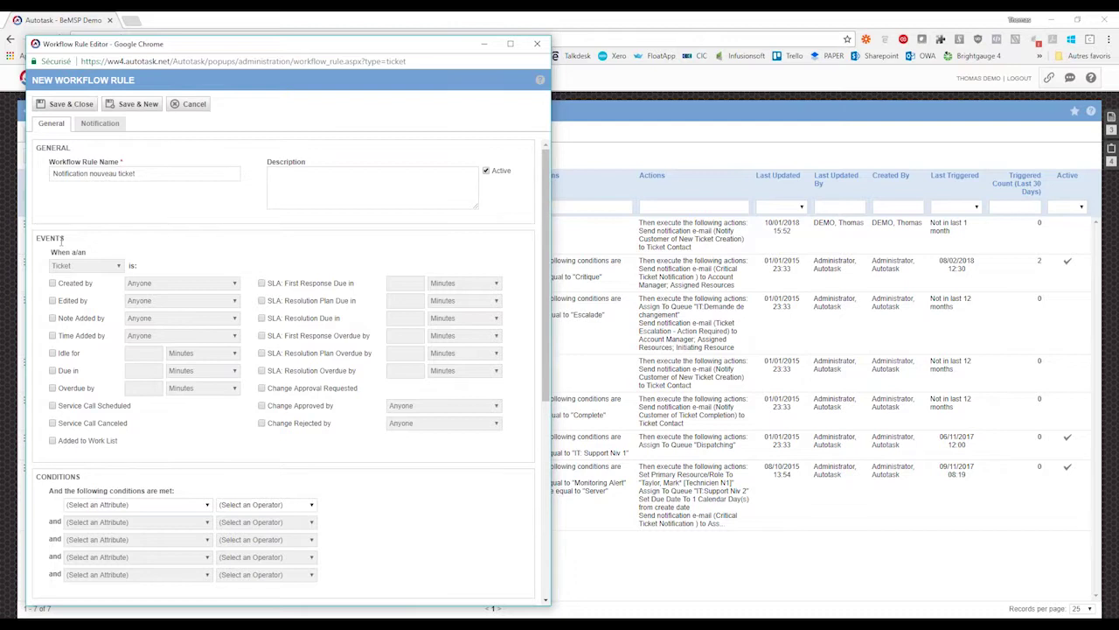
- Set the rule's events to Created by, Edited by and Due in
{"action": "left_click", "coordinate": [53, 283]}
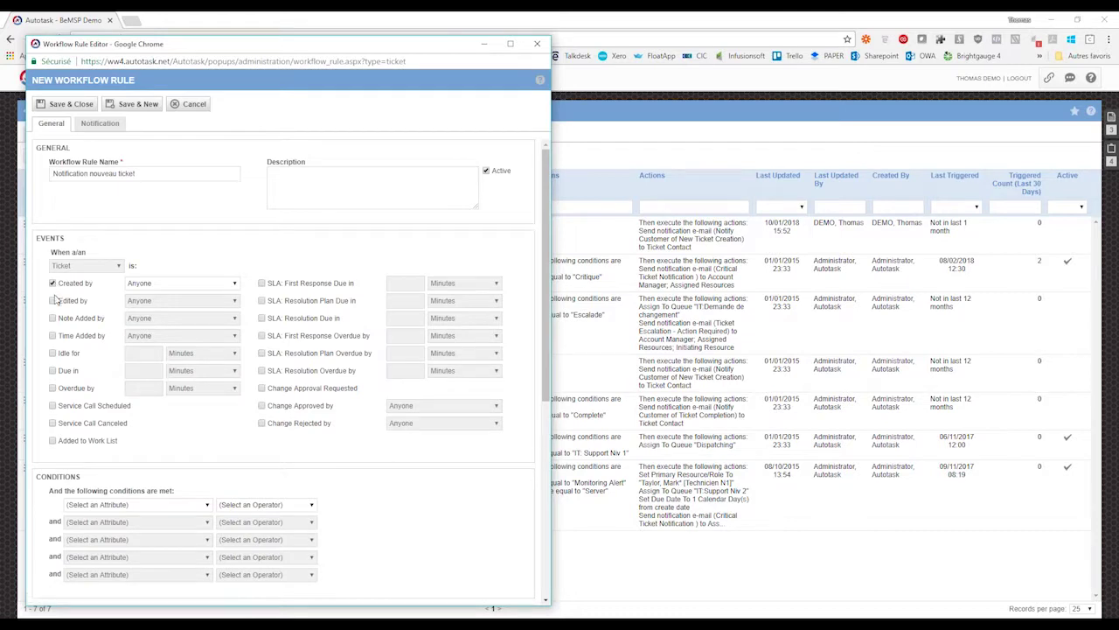
{"action": "left_click", "coordinate": [52, 301]}
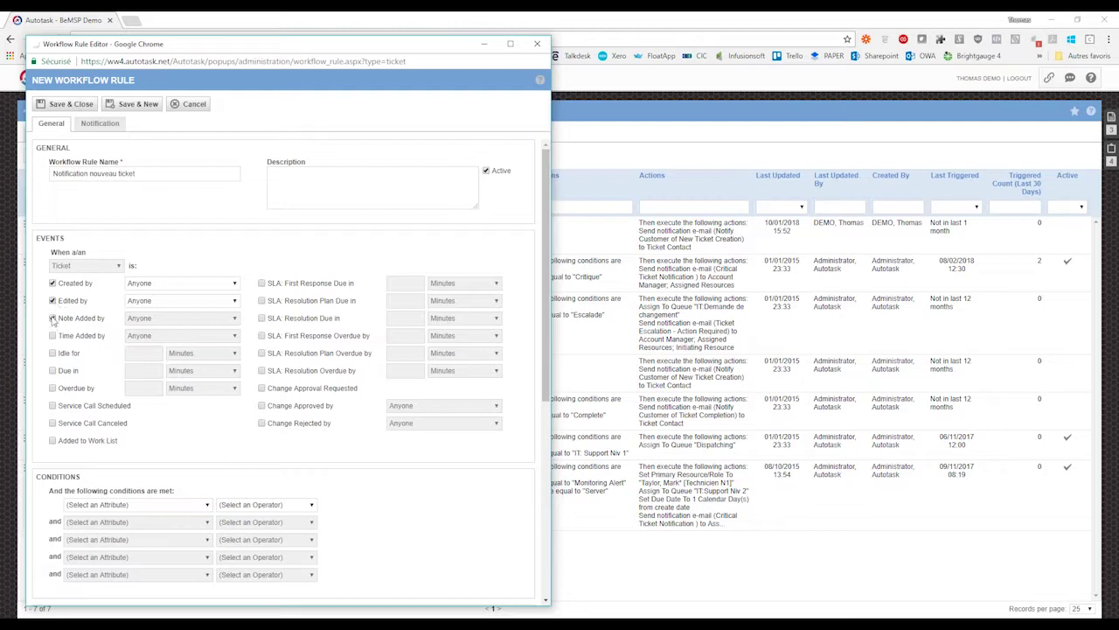
{"action": "left_click", "coordinate": [52, 318]}
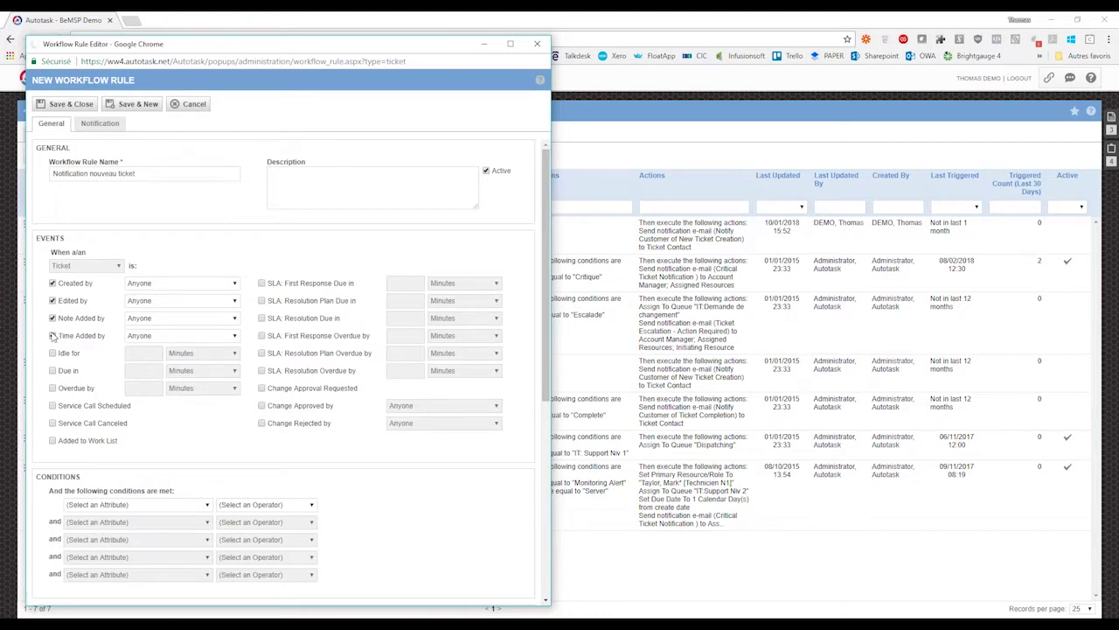
{"action": "left_click", "coordinate": [52, 319]}
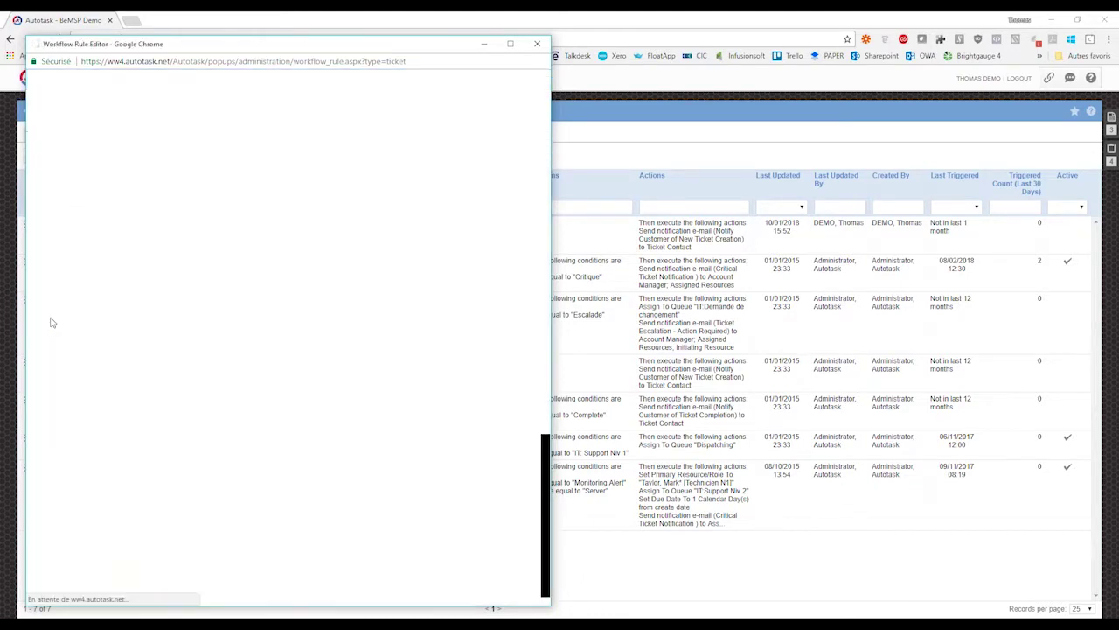
{"action": "left_click", "coordinate": [53, 319]}
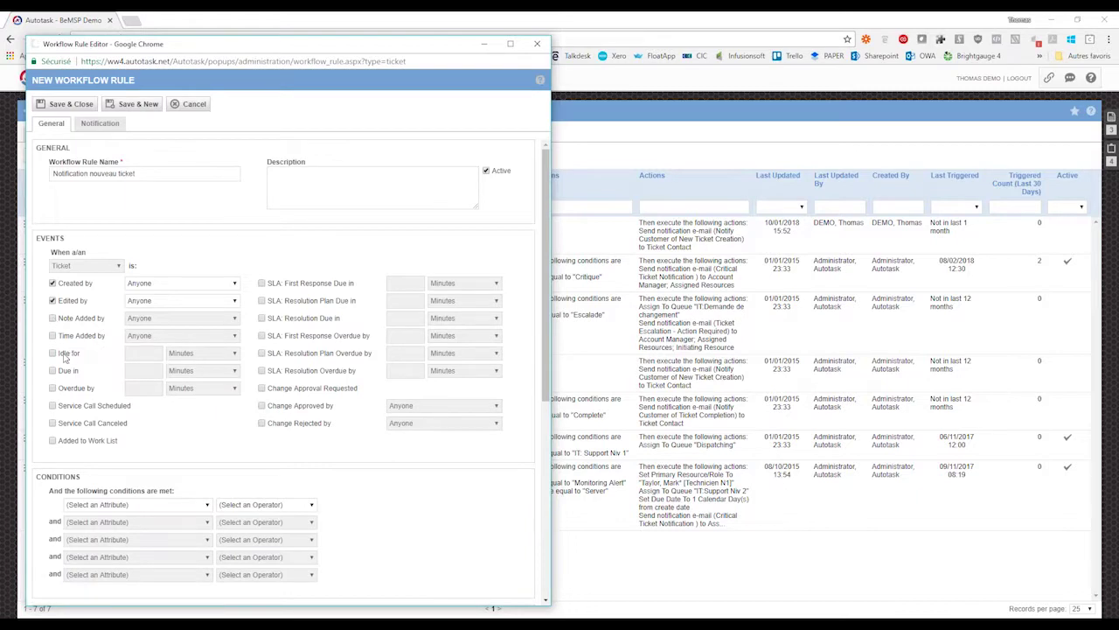
{"action": "mouse_move", "coordinate": [60, 354]}
{"action": "left_mouse_down"}
{"action": "mouse_move", "coordinate": [86, 353]}
{"action": "mouse_move", "coordinate": [52, 353]}
{"action": "left_mouse_up"}
{"action": "left_click", "coordinate": [53, 353]}
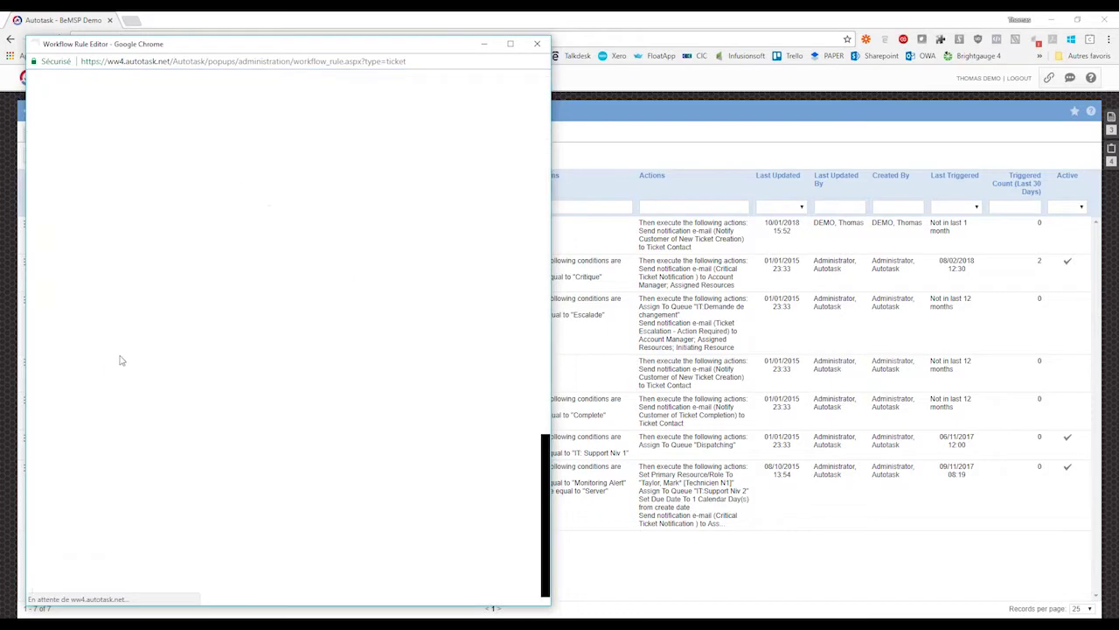
{"action": "left_click", "coordinate": [136, 356]}
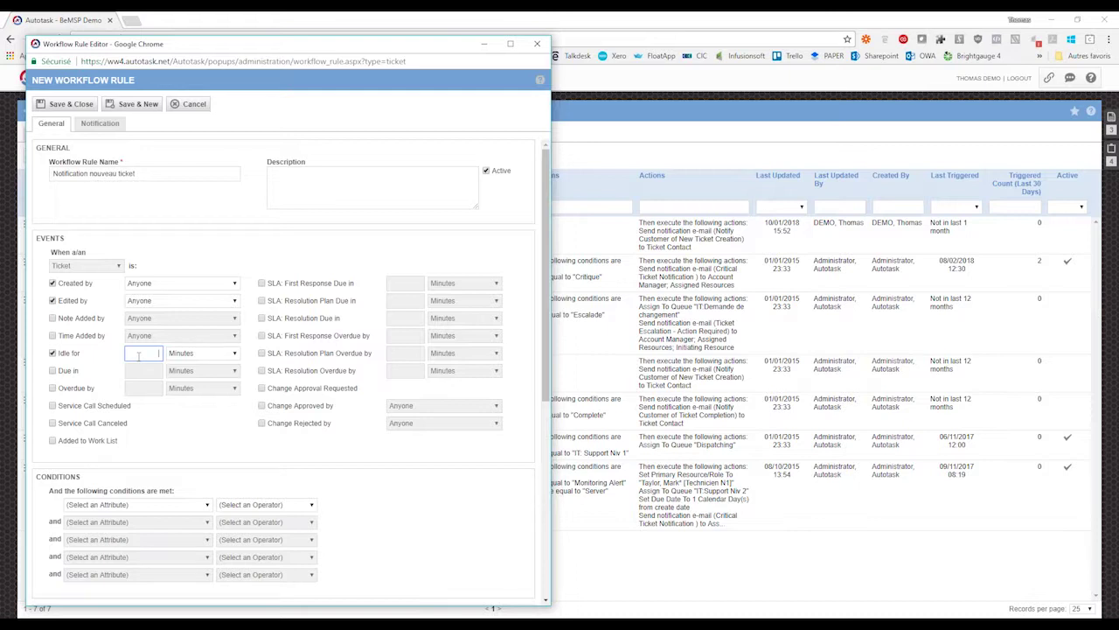
{"action": "left_click", "coordinate": [53, 353]}
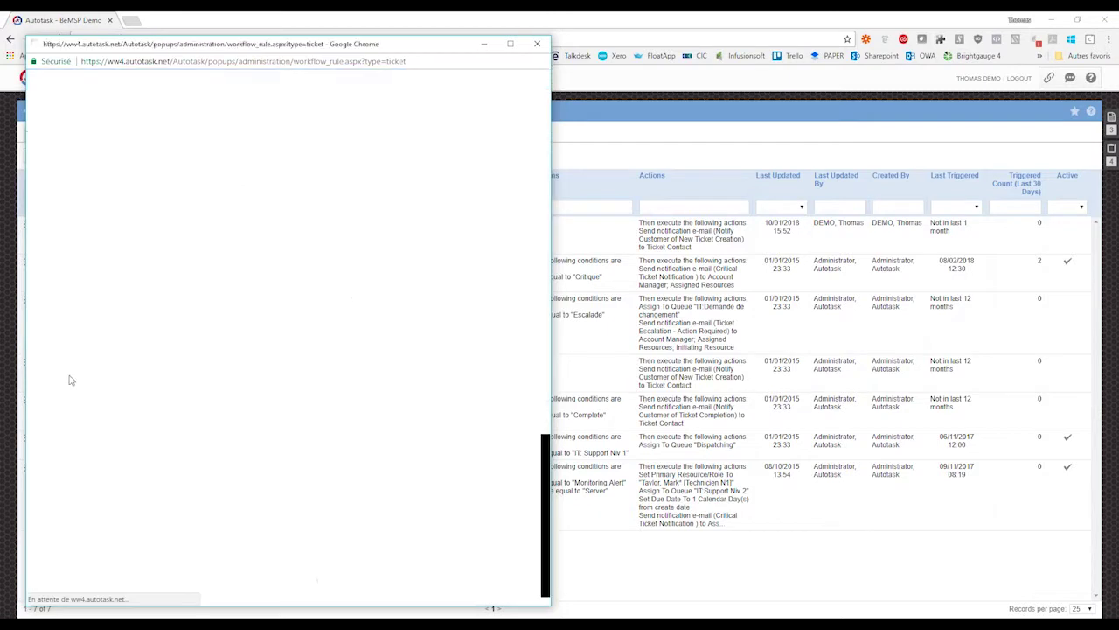
{"action": "left_click", "coordinate": [52, 371]}
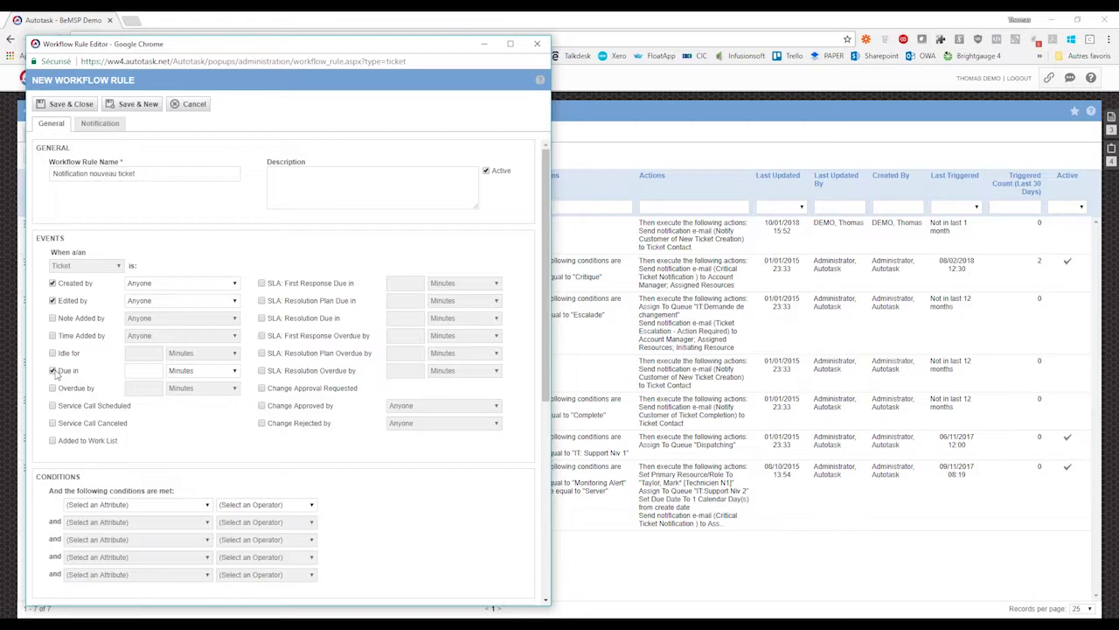
- Untick Due in and Edited by, leaving Created by as the only trigger
{"action": "left_click", "coordinate": [54, 371]}
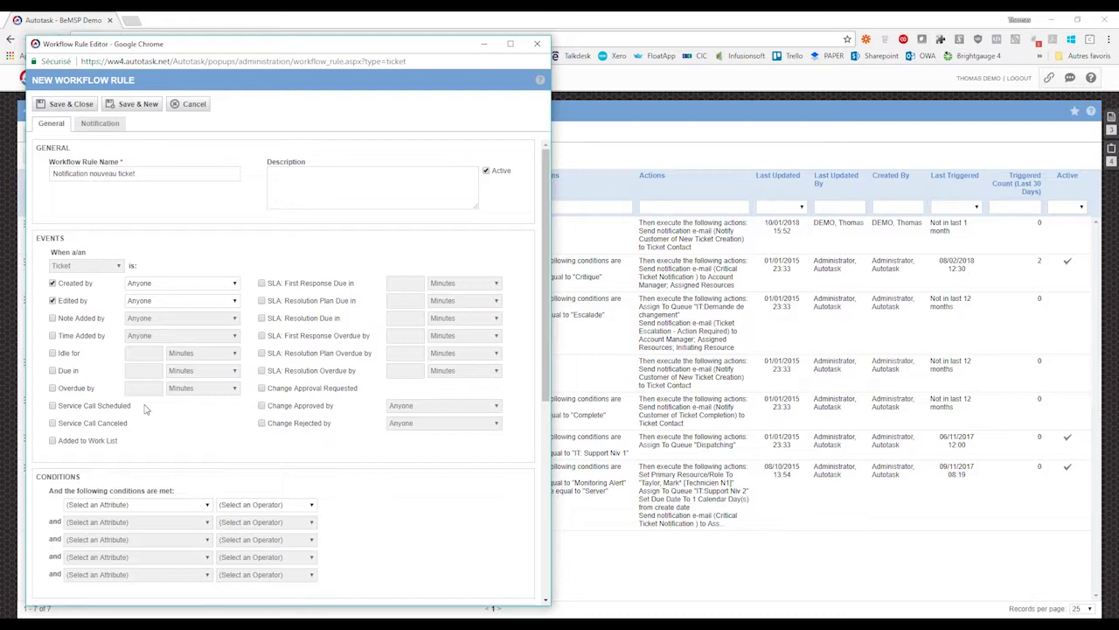
{"action": "left_click", "coordinate": [53, 406]}
{"action": "left_click", "coordinate": [53, 301]}
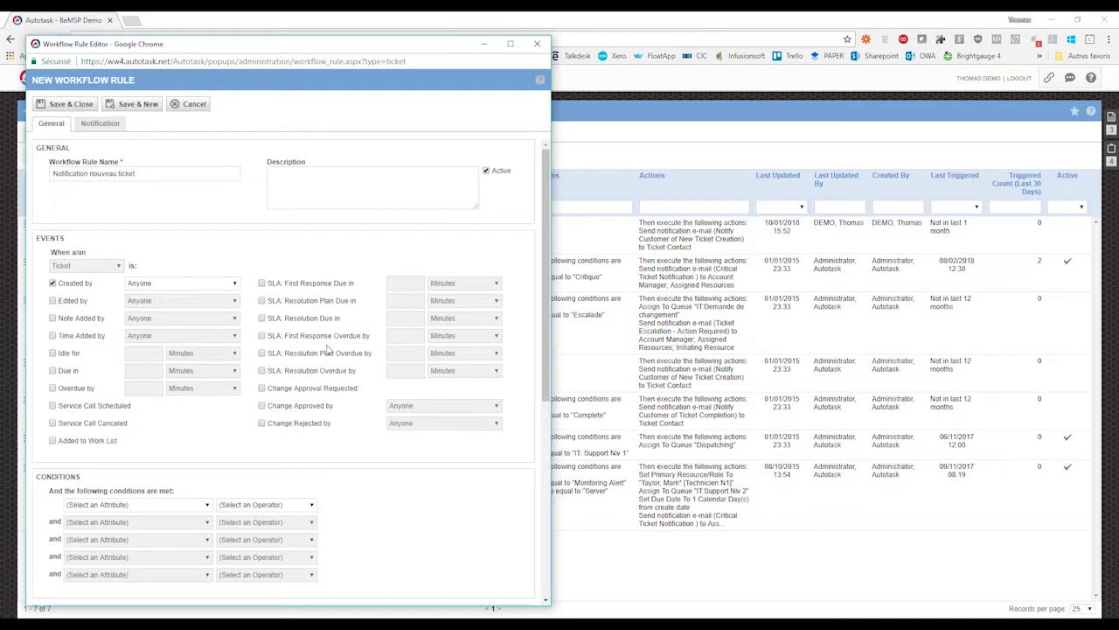
- Set the first condition to Queue Name with the In List operator
{"action": "scroll", "coordinate": [341, 422], "scroll_direction": "down", "scroll_amount": 1}
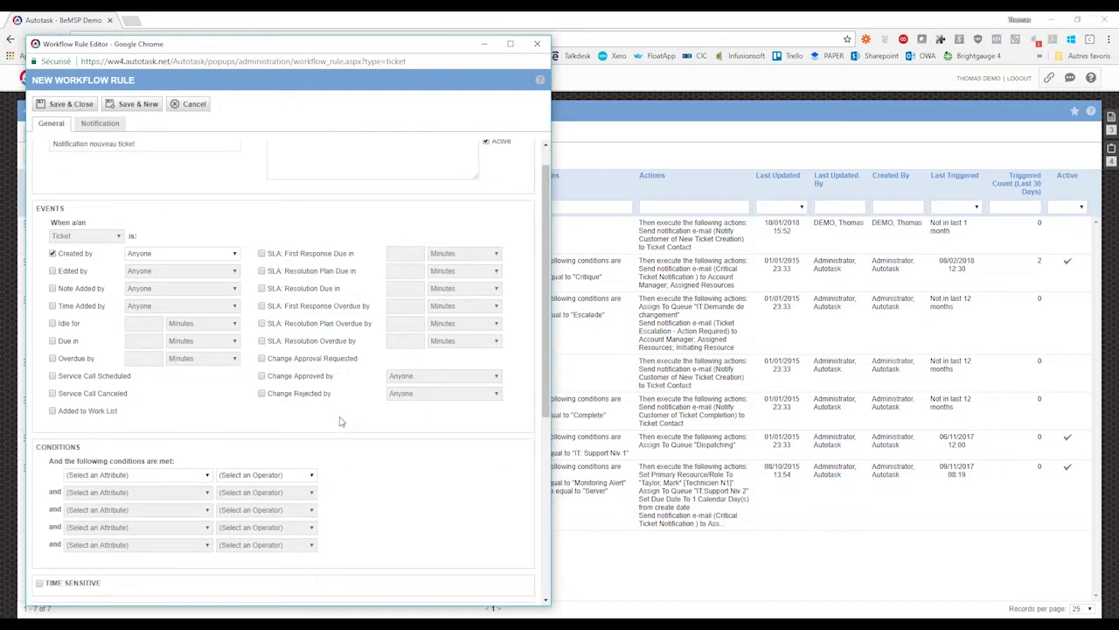
{"action": "scroll", "coordinate": [341, 421], "scroll_direction": "down", "scroll_amount": 3}
{"action": "left_click", "coordinate": [135, 328]}
{"action": "left_click_drag", "start_coordinate": [219, 33], "coordinate": [222, 183]}
{"action": "left_click", "coordinate": [108, 311]}
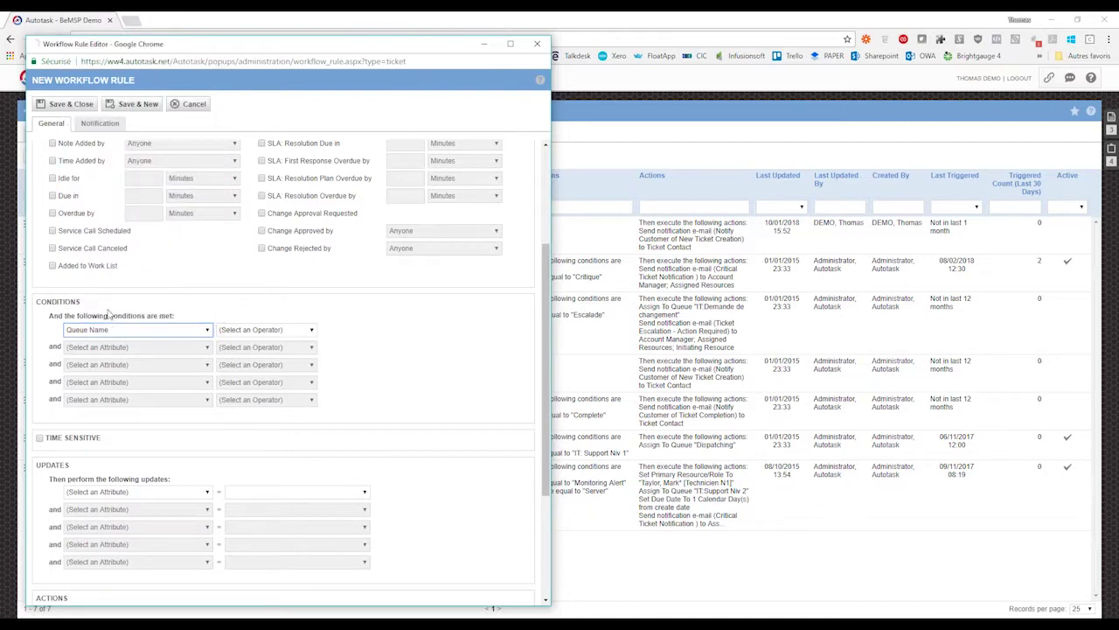
{"action": "left_click", "coordinate": [312, 330]}
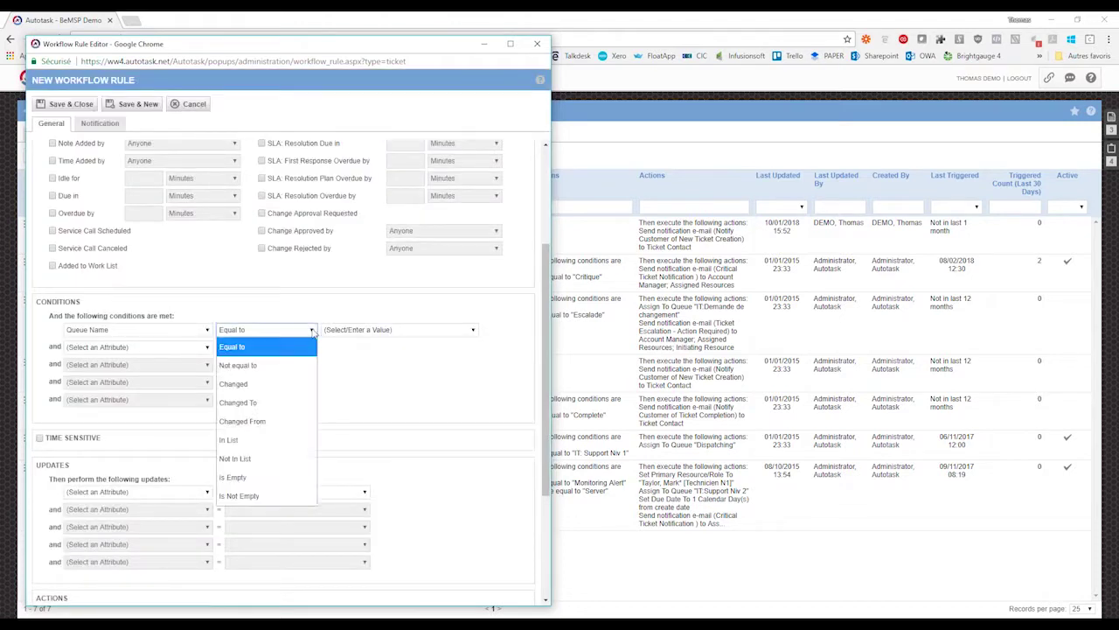
{"action": "left_click", "coordinate": [246, 441]}
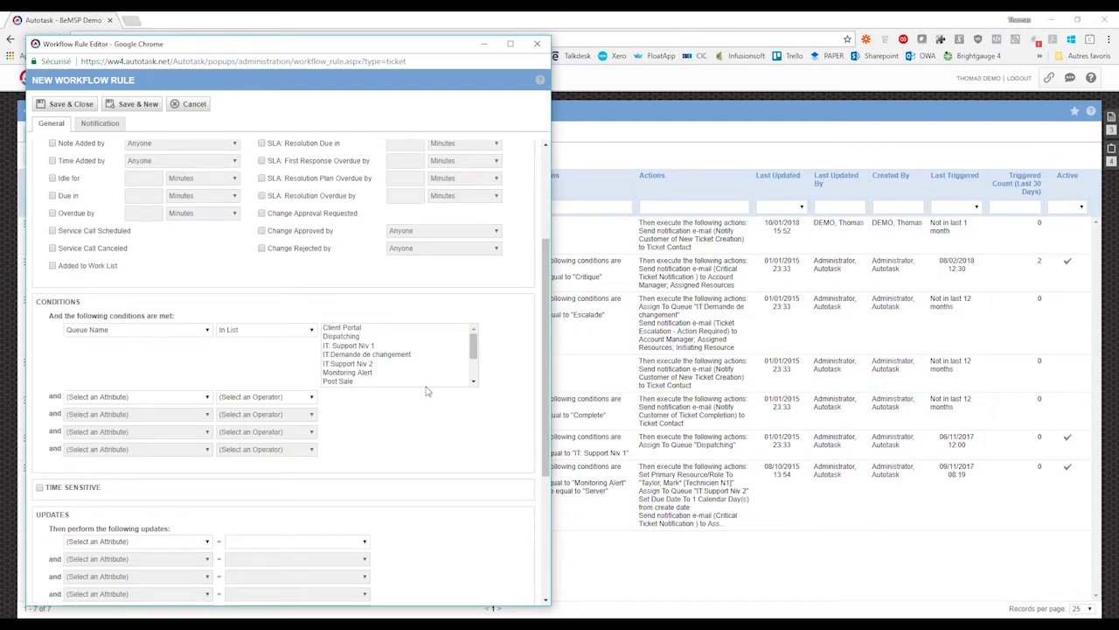
- Select the Dispatching, IT: Support Niv 1 and IT:Support Niv 2 queues, keeping In List
{"action": "left_click", "coordinate": [475, 349]}
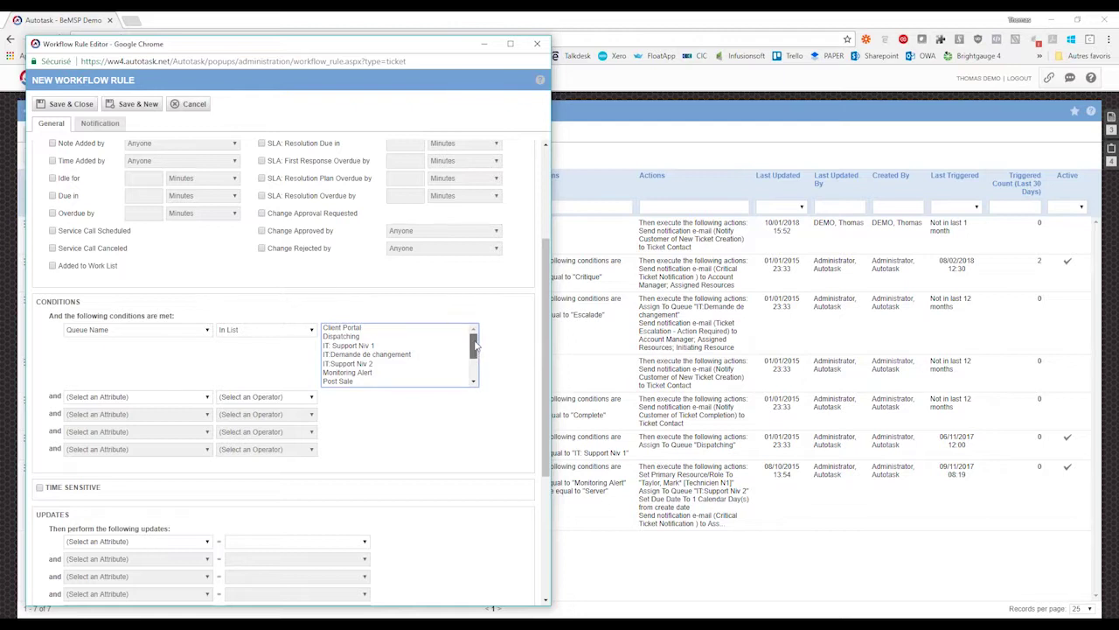
{"action": "left_click", "coordinate": [353, 339]}
{"action": "left_click", "coordinate": [360, 345], "text": "ctrl"}
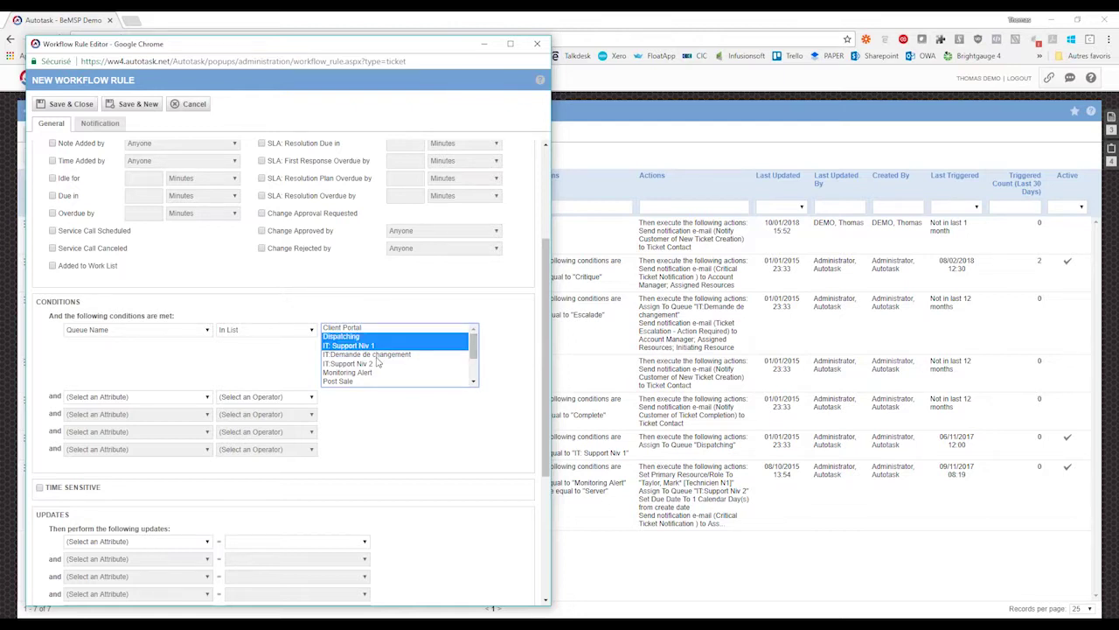
{"action": "left_click", "coordinate": [362, 364], "text": "ctrl"}
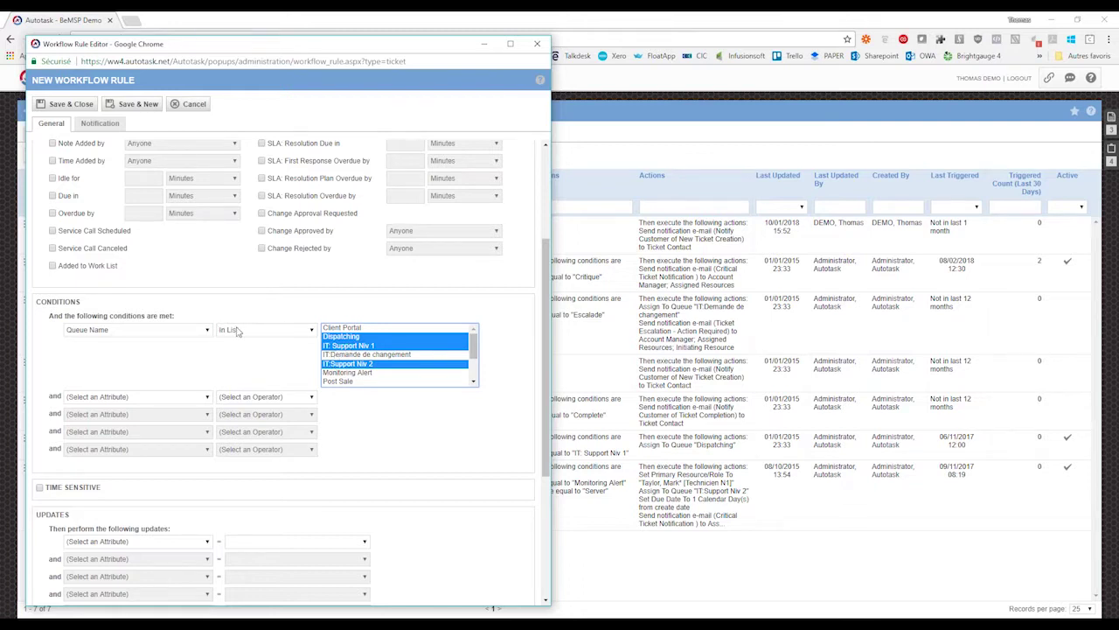
{"action": "left_click", "coordinate": [244, 330]}
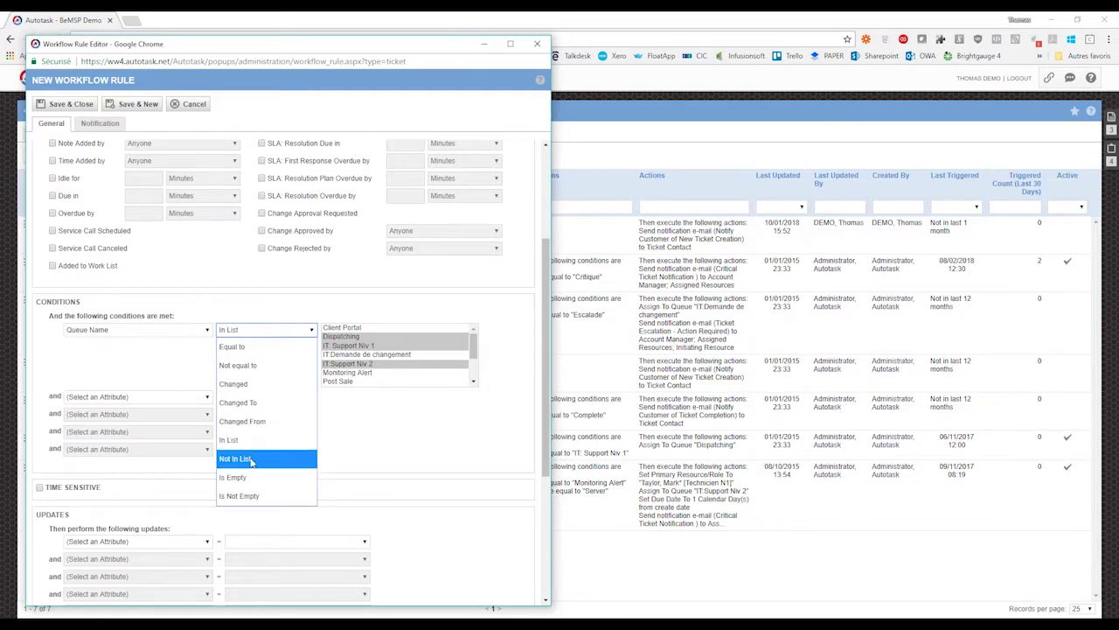
{"action": "left_click", "coordinate": [357, 412]}
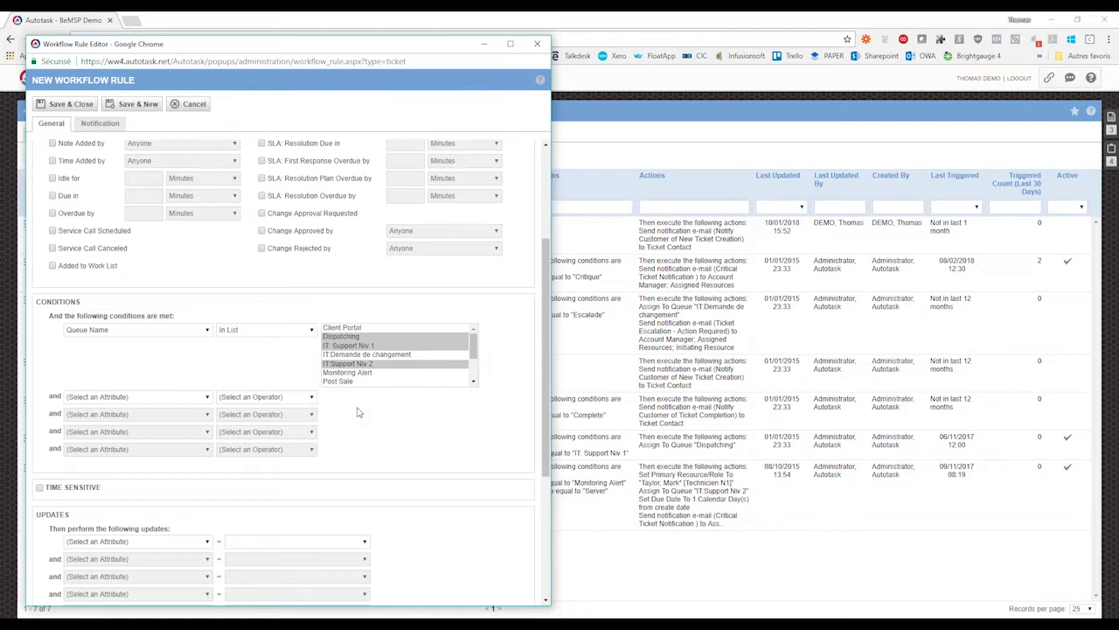
- Add a second condition: Source Not equal to Email
{"action": "left_click_drag", "start_coordinate": [547, 256], "coordinate": [545, 297]}
{"action": "left_click", "coordinate": [207, 333]}
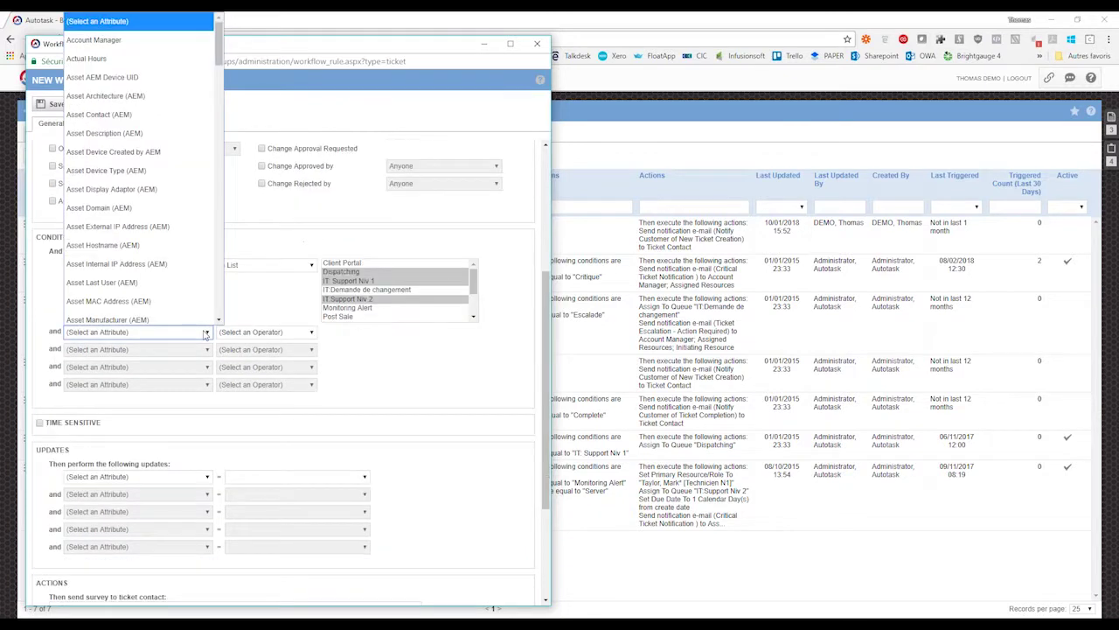
{"action": "key", "text": "s"}
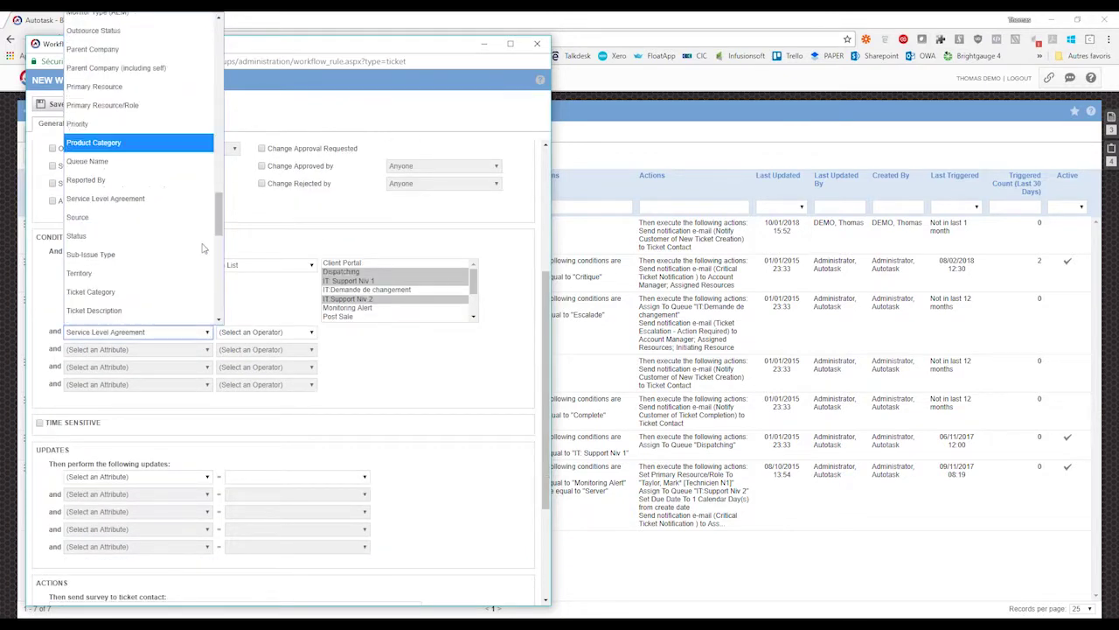
{"action": "left_click", "coordinate": [132, 217]}
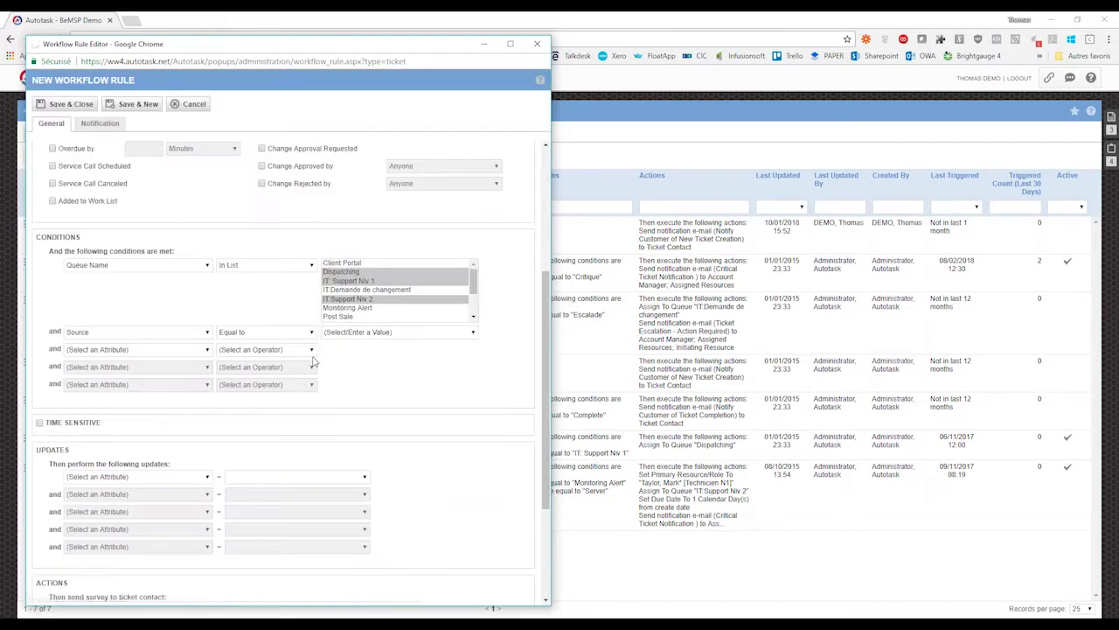
{"action": "left_click", "coordinate": [309, 332]}
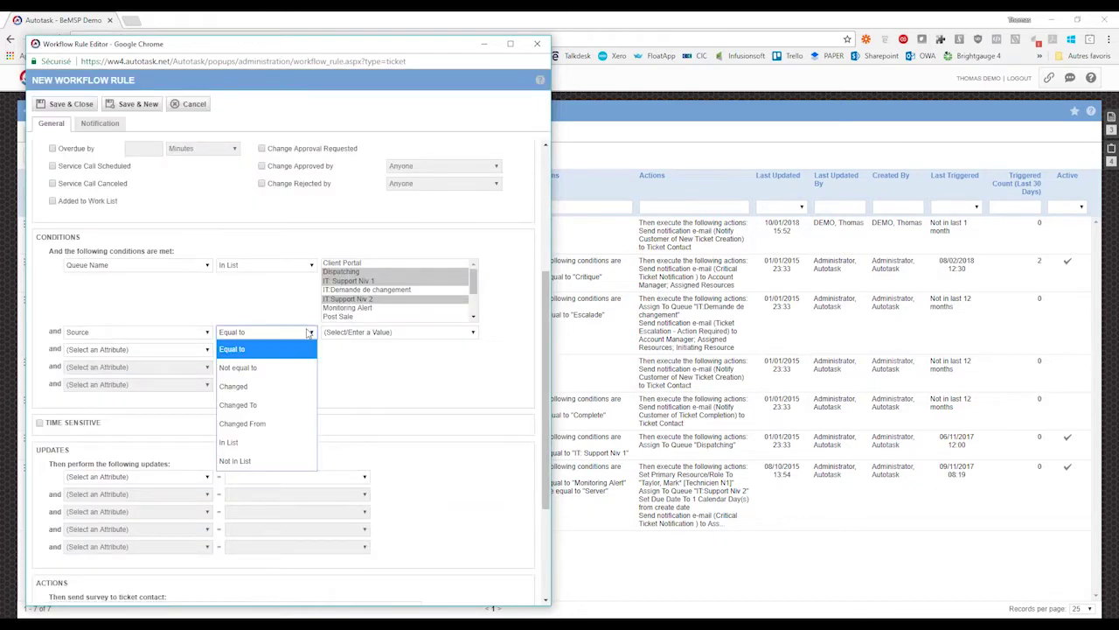
{"action": "left_click", "coordinate": [256, 370]}
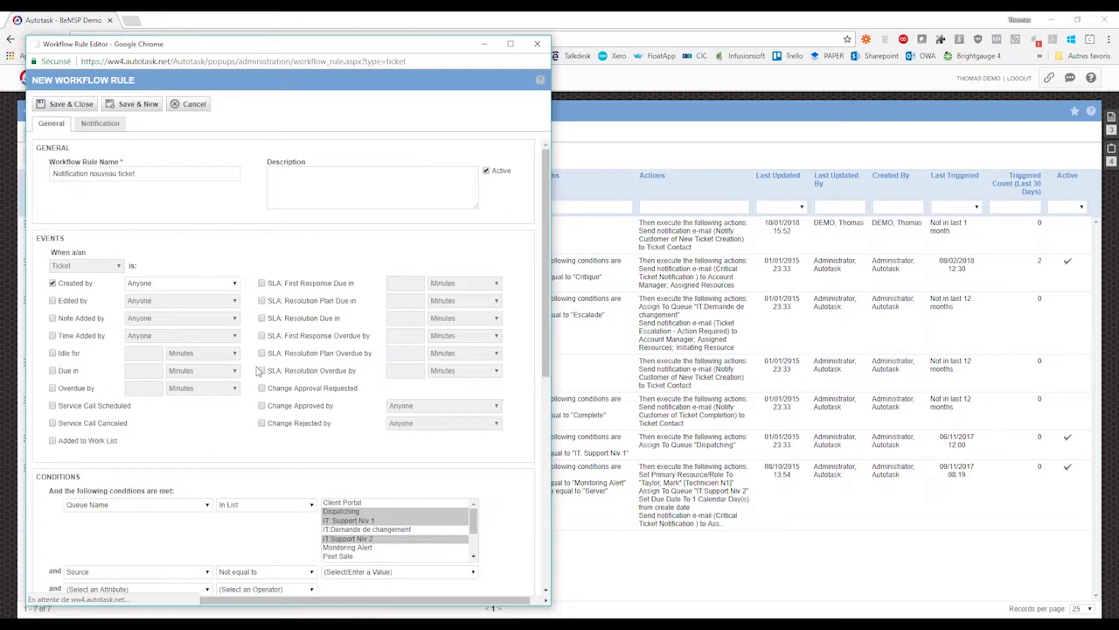
{"action": "left_click", "coordinate": [473, 332]}
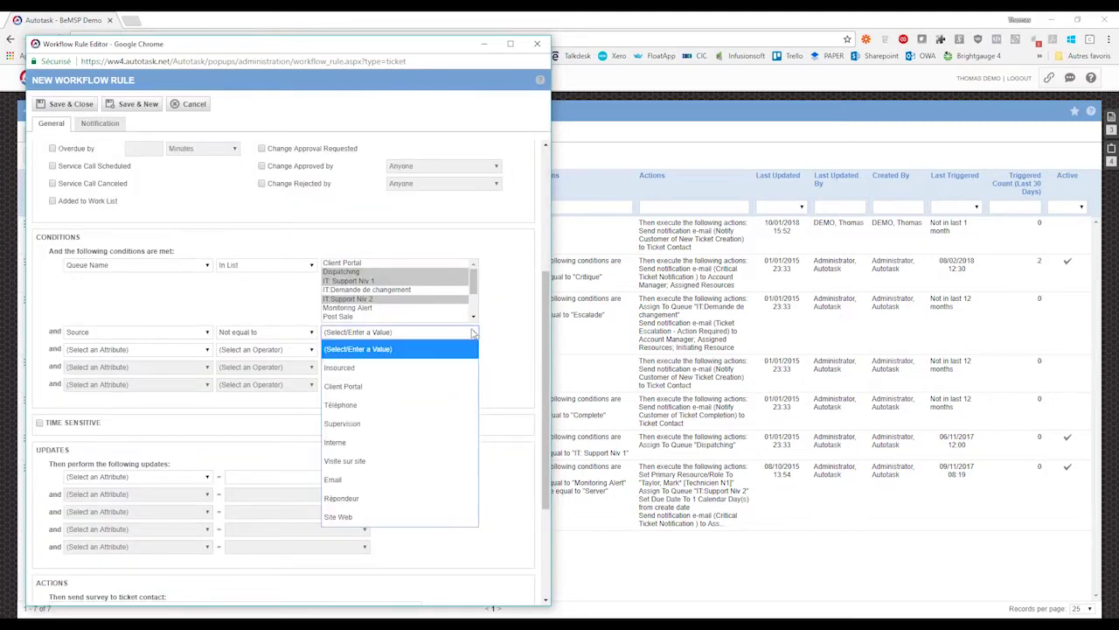
{"action": "left_click", "coordinate": [366, 480]}
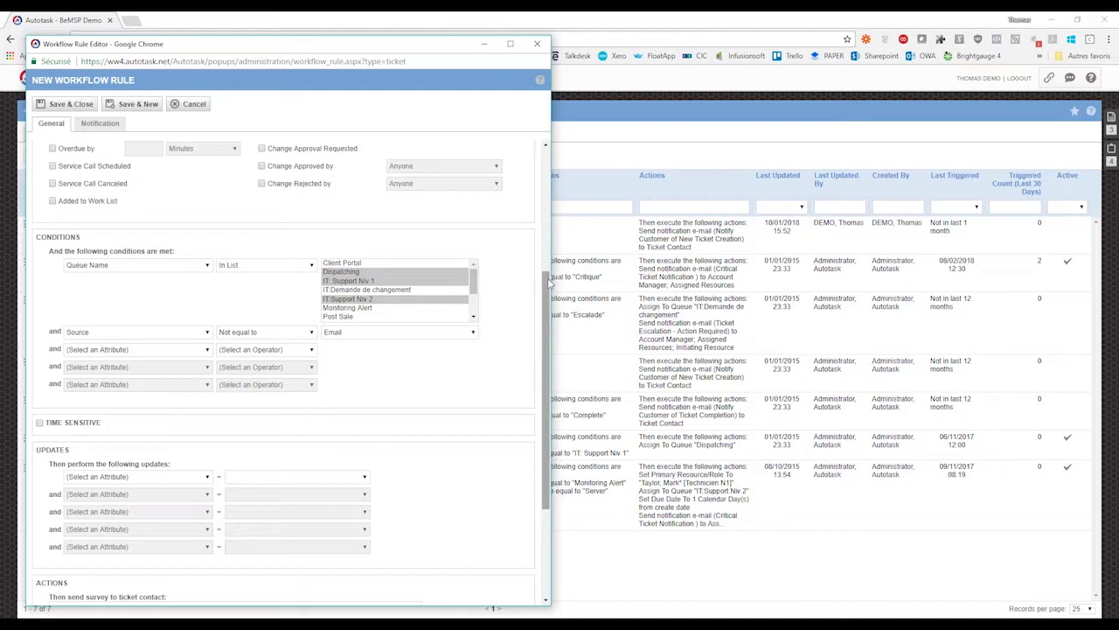
{"action": "scroll", "coordinate": [548, 282], "scroll_direction": "down", "scroll_amount": 3}
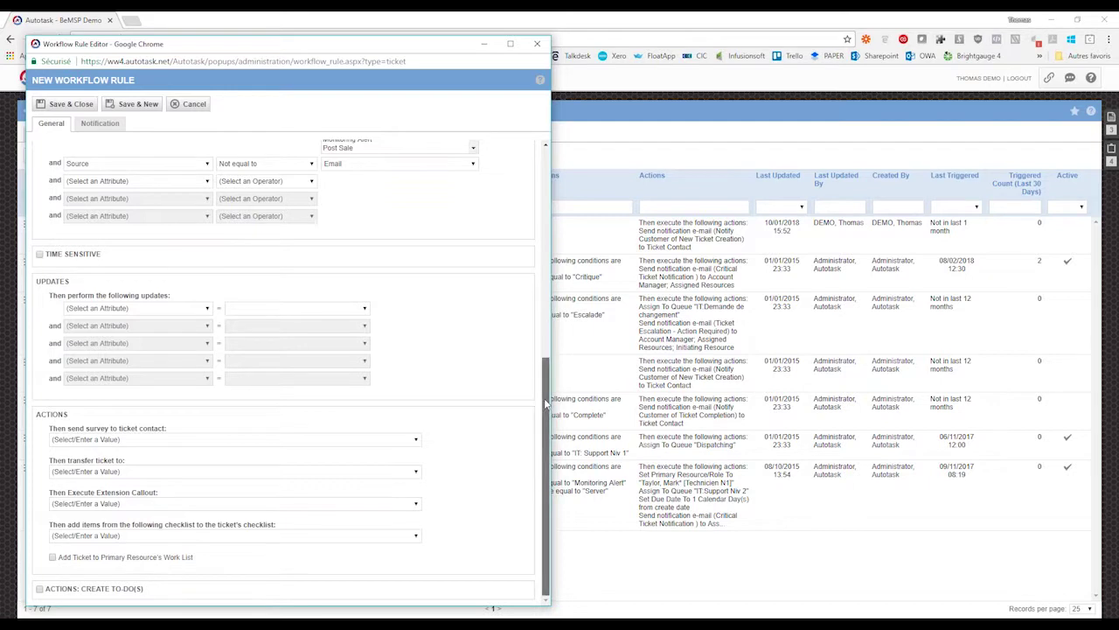
{"action": "scroll", "coordinate": [544, 376], "scroll_direction": "up", "scroll_amount": 1}
{"action": "scroll", "coordinate": [544, 332], "scroll_direction": "up", "scroll_amount": 5}
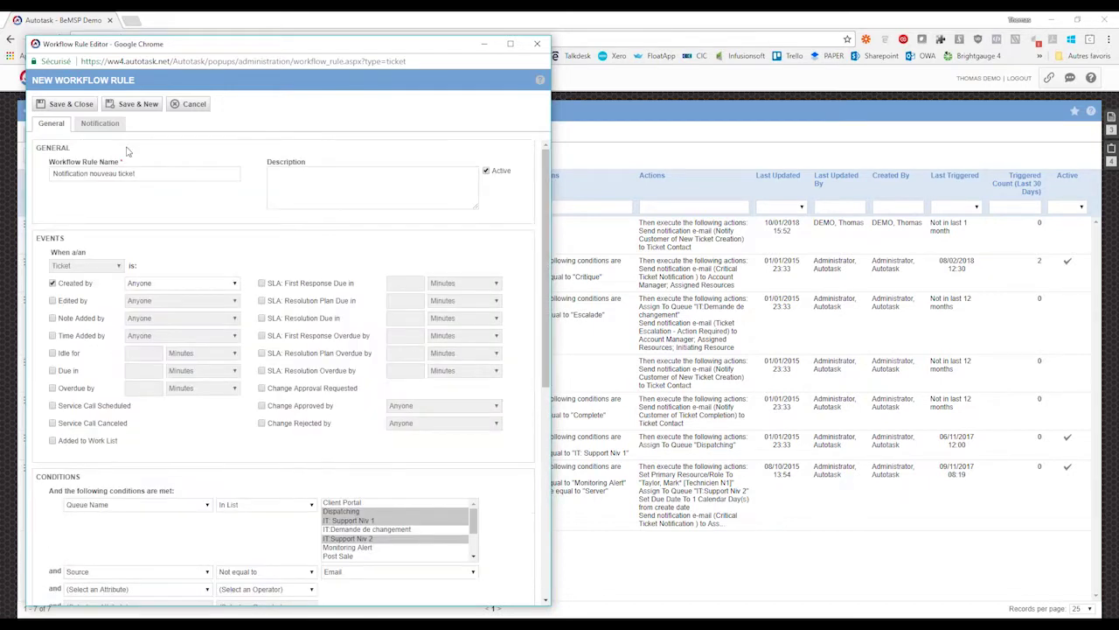
- On the Notification tab, tick Ticket Contact and Additional Contact(s) as recipients
{"action": "left_click", "coordinate": [96, 125]}
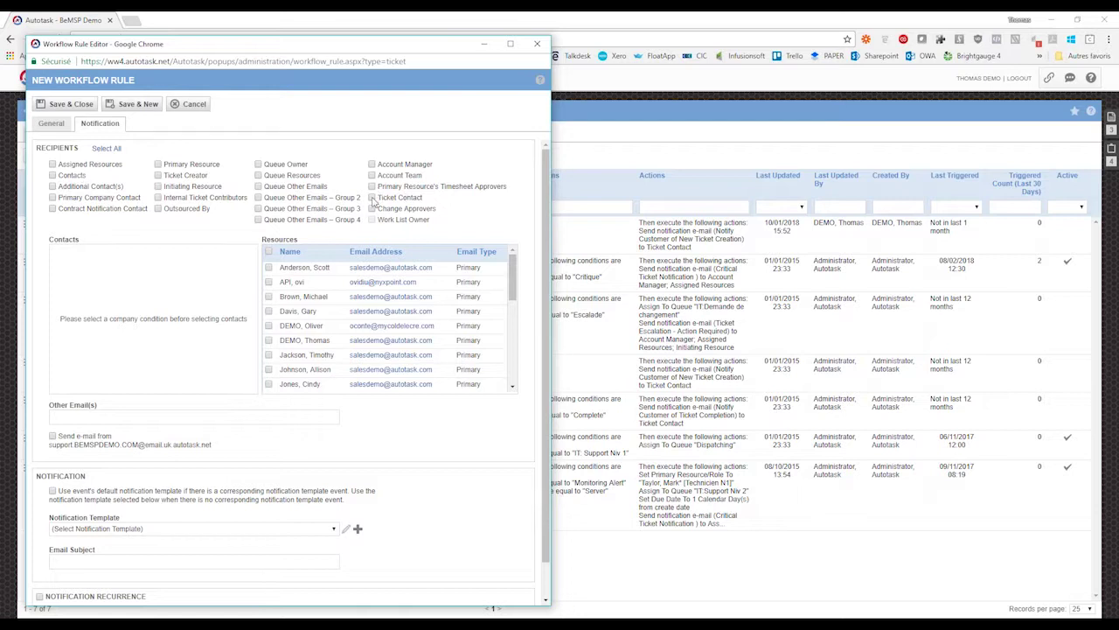
{"action": "left_click", "coordinate": [373, 199]}
{"action": "left_click_drag", "start_coordinate": [60, 191], "coordinate": [123, 189]}
{"action": "left_click", "coordinate": [53, 187]}
{"action": "left_click", "coordinate": [91, 190]}
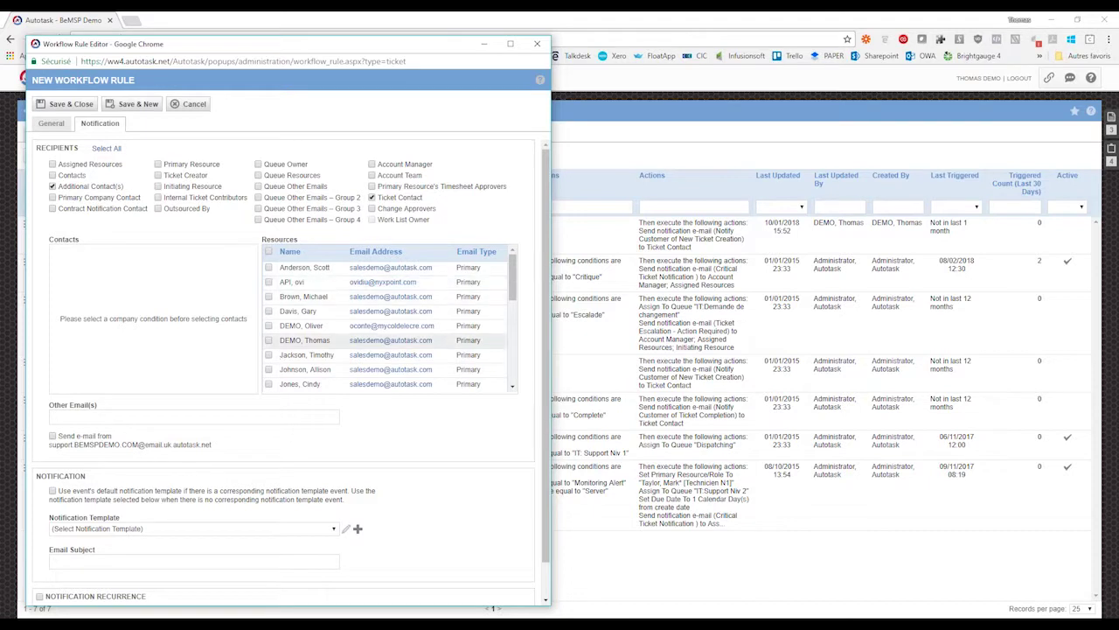
{"action": "scroll", "coordinate": [389, 323], "scroll_direction": "down", "scroll_amount": 10}
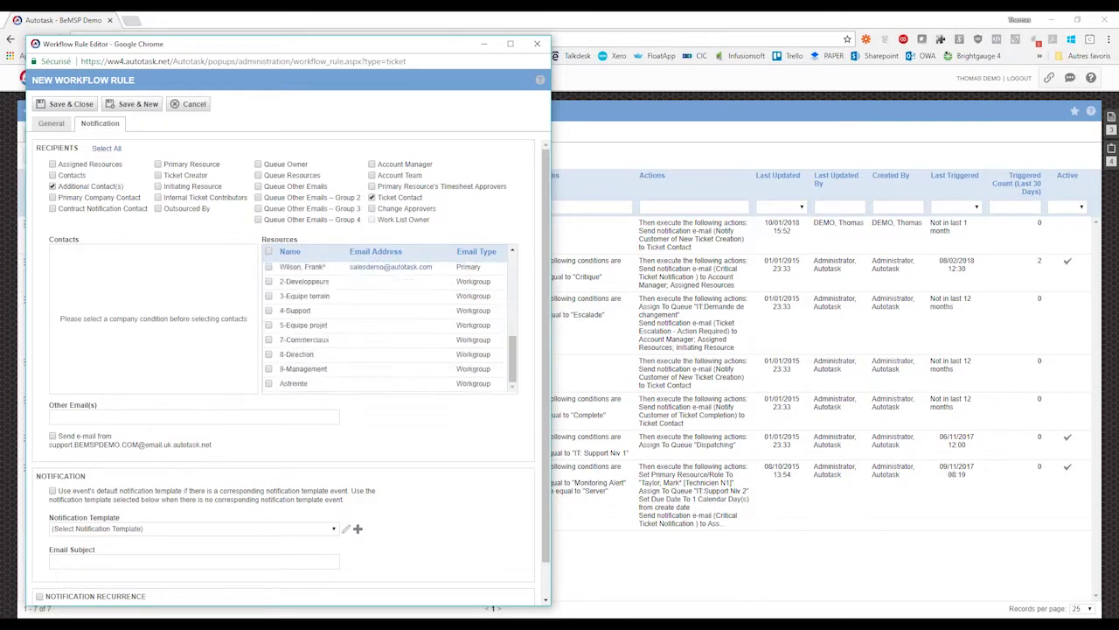
{"action": "scroll", "coordinate": [288, 262], "scroll_direction": "up", "scroll_amount": 2}
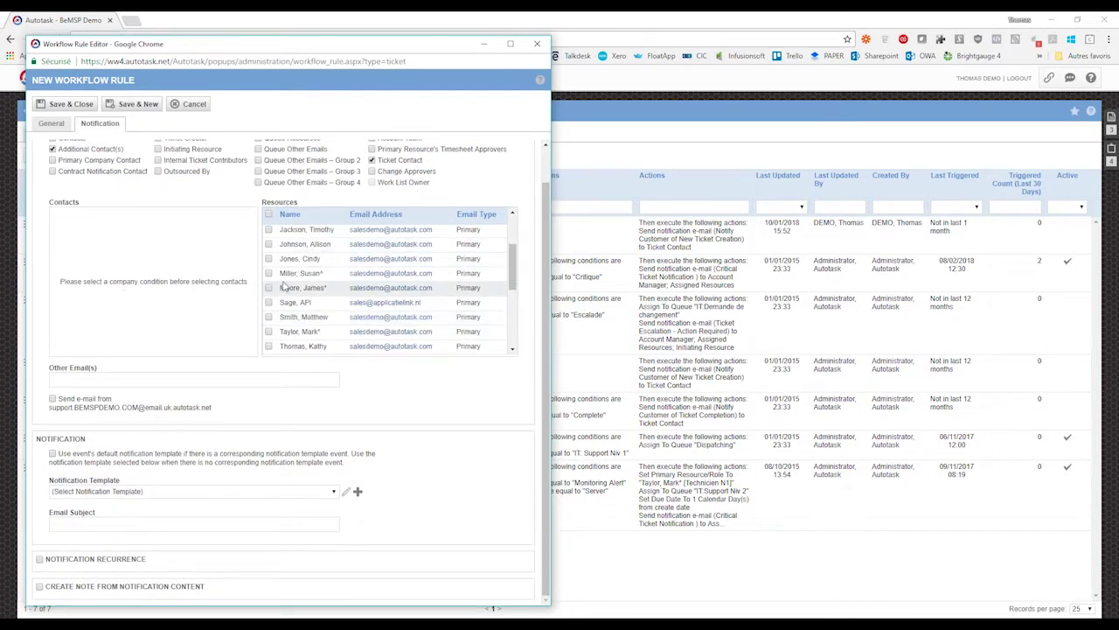
{"action": "scroll", "coordinate": [284, 286], "scroll_direction": "down", "scroll_amount": 2}
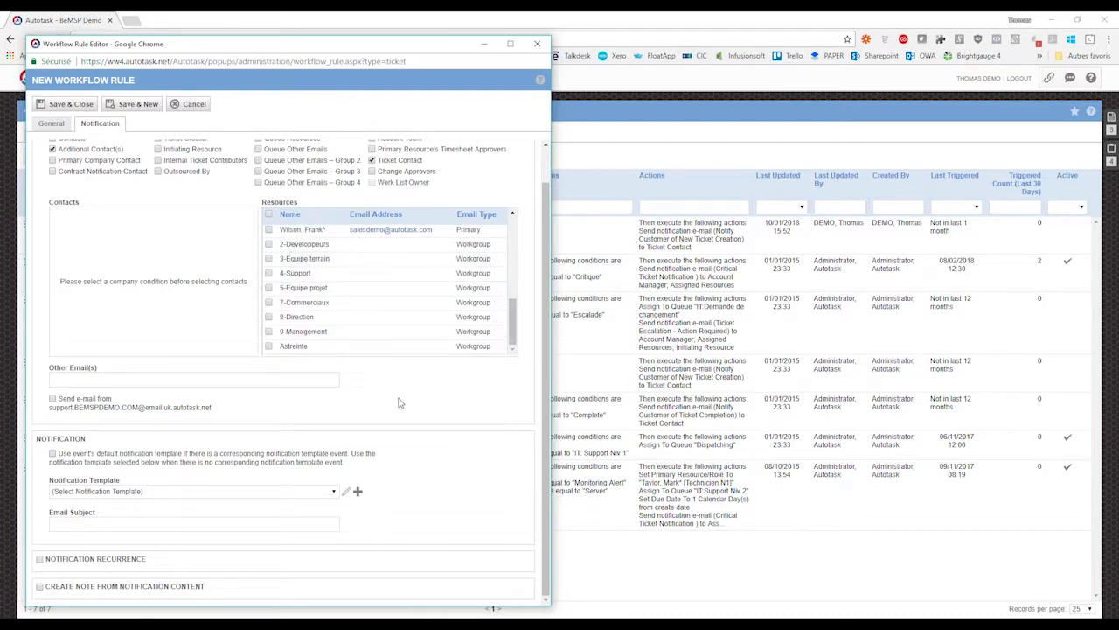
- Choose the FR Incoming Email Processing - Ticket Created notification template
{"action": "left_click", "coordinate": [184, 492]}
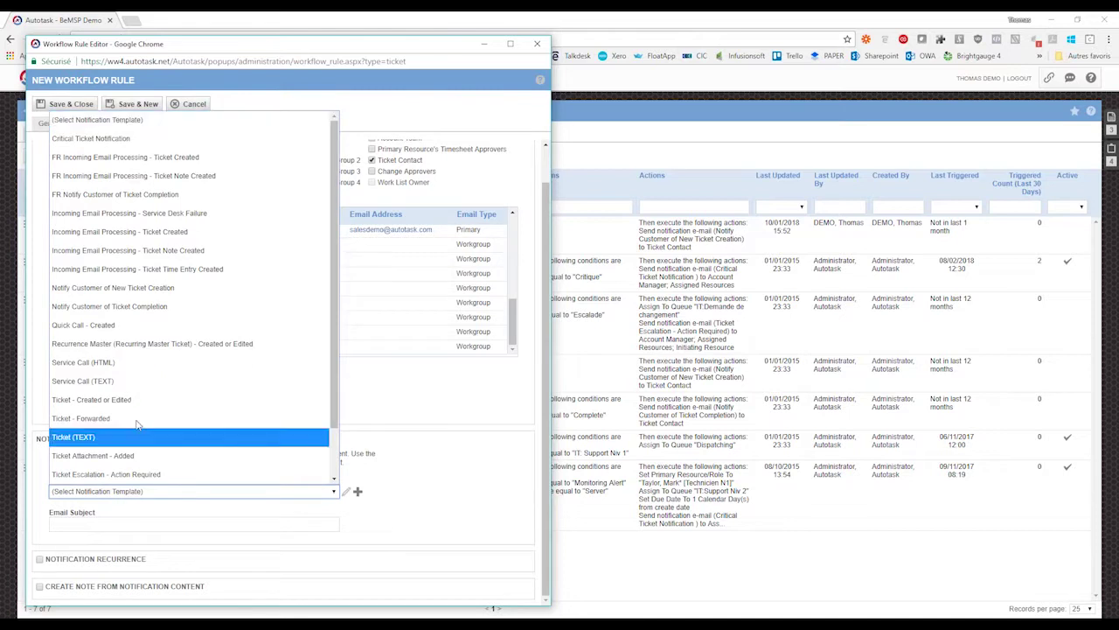
{"action": "left_click", "coordinate": [149, 157]}
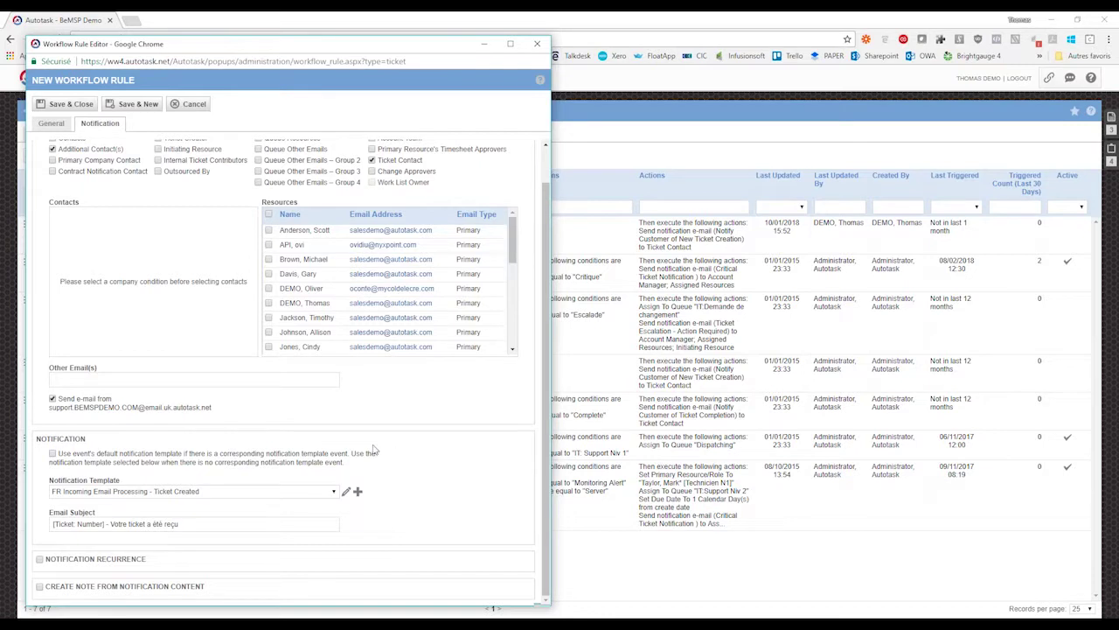
{"action": "left_click_drag", "start_coordinate": [60, 403], "coordinate": [210, 414]}
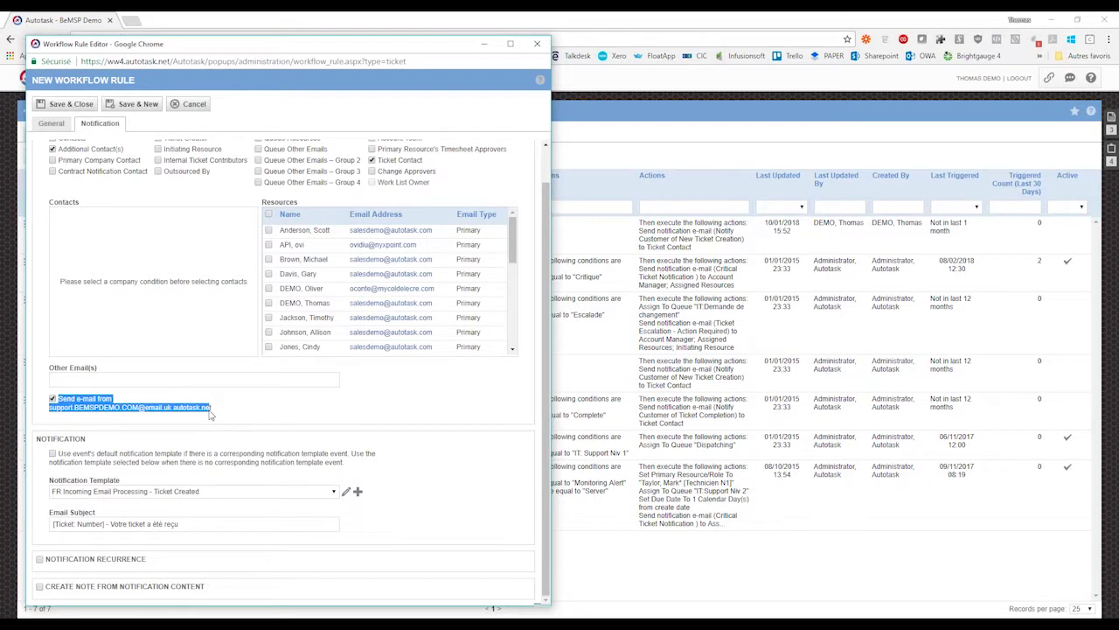
{"action": "left_click", "coordinate": [211, 415]}
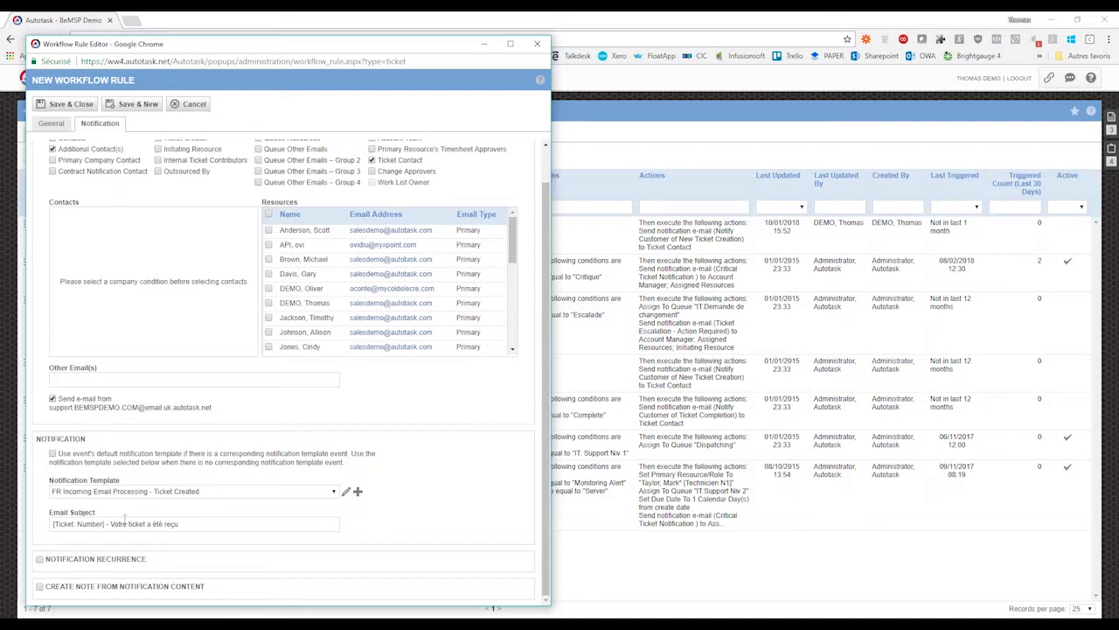
- Change the email subject to '[Ticket: Number] - Votre ticket a été créé'
{"action": "left_click", "coordinate": [54, 522]}
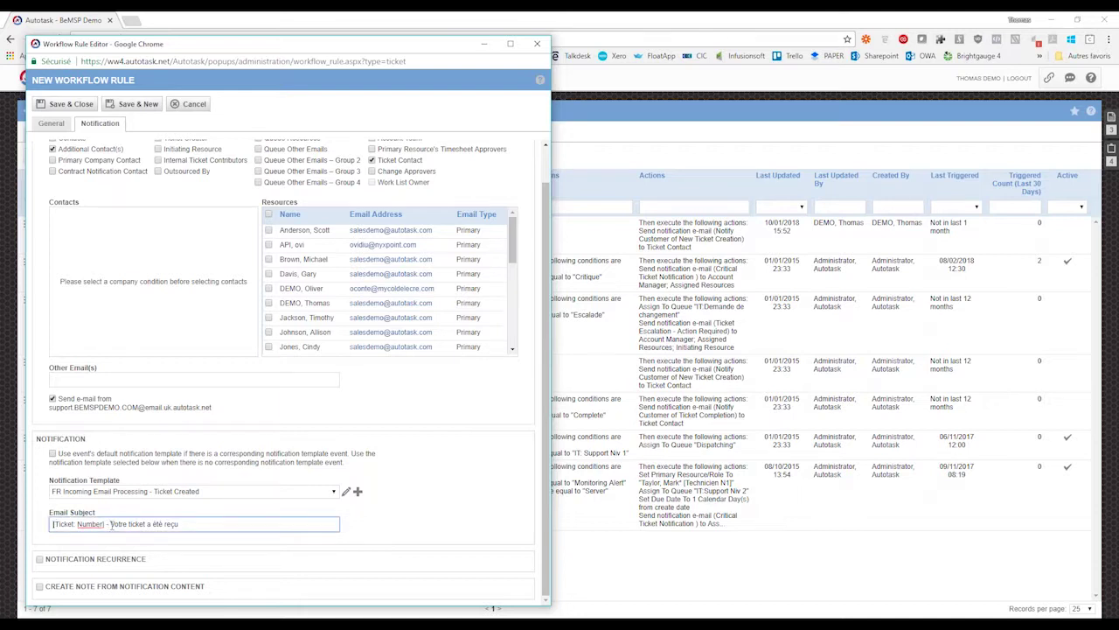
{"action": "left_click_drag", "start_coordinate": [110, 523], "coordinate": [209, 521]}
{"action": "left_click", "coordinate": [196, 524]}
{"action": "type", "text": "créé"}
{"action": "left_click", "coordinate": [426, 480]}
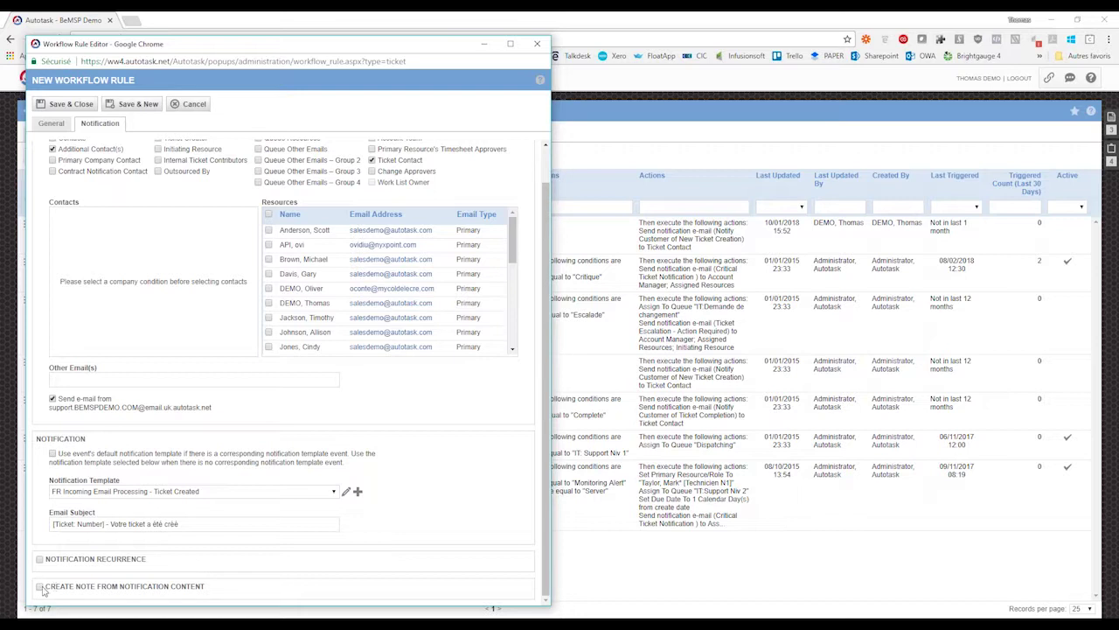
- Toggle Create Note from Notification Content on and off, then cancel the rule editor
{"action": "left_click", "coordinate": [40, 587]}
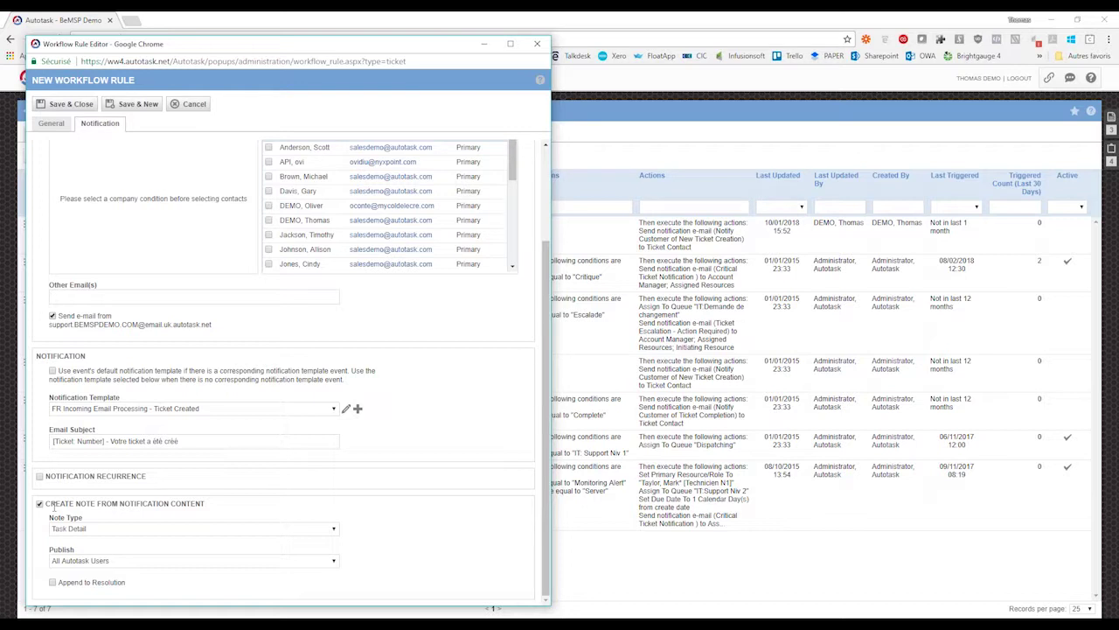
{"action": "left_click", "coordinate": [39, 504]}
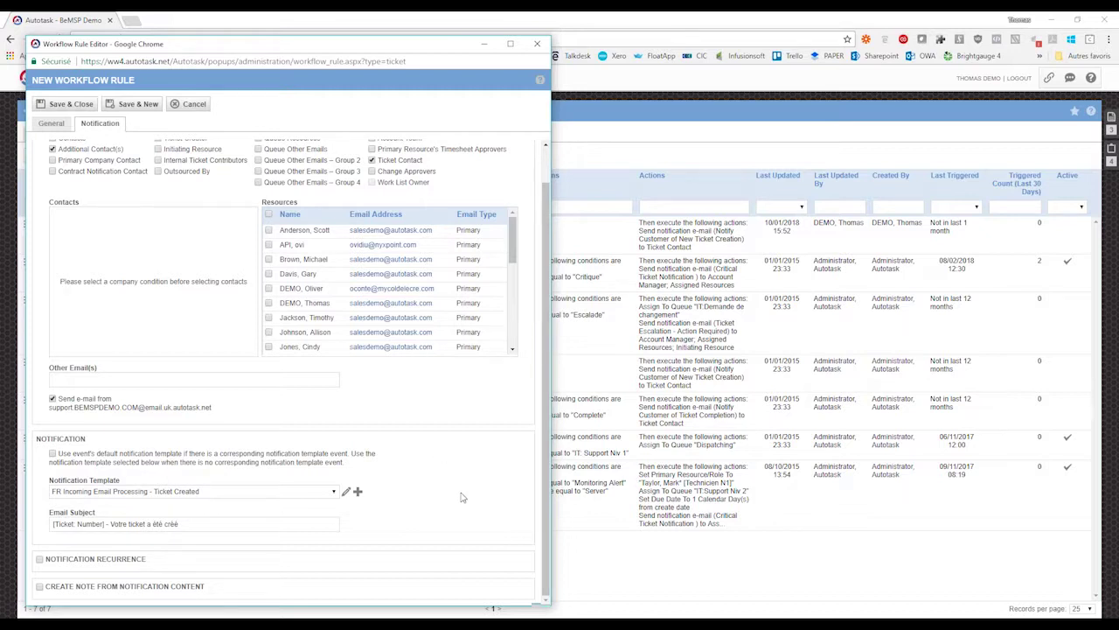
{"action": "scroll", "coordinate": [462, 497], "scroll_direction": "up", "scroll_amount": 1}
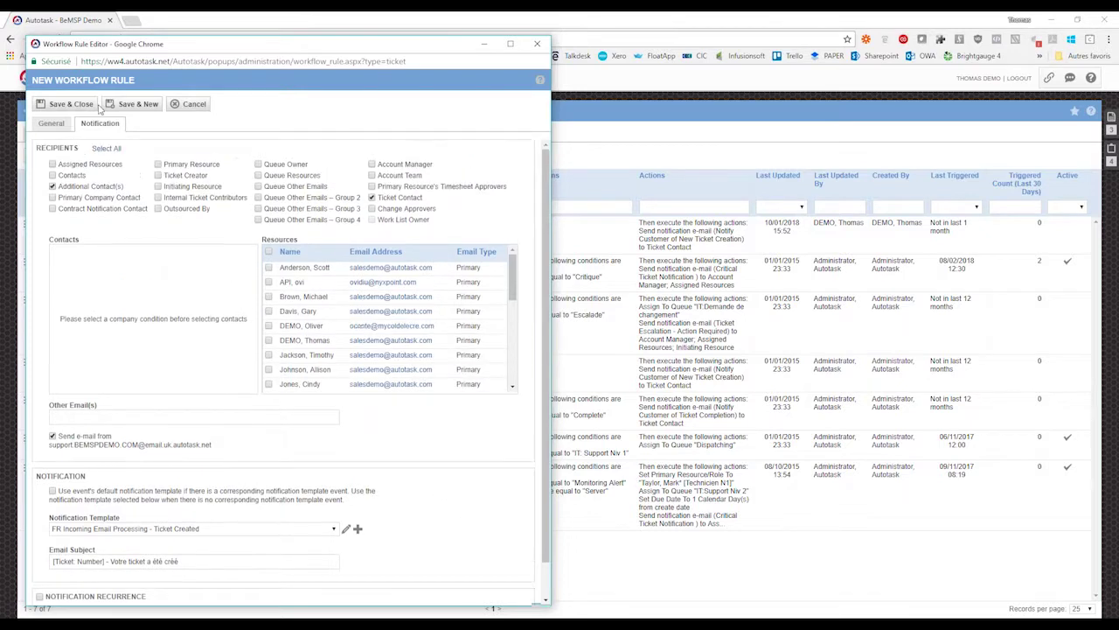
{"action": "left_click", "coordinate": [194, 104]}
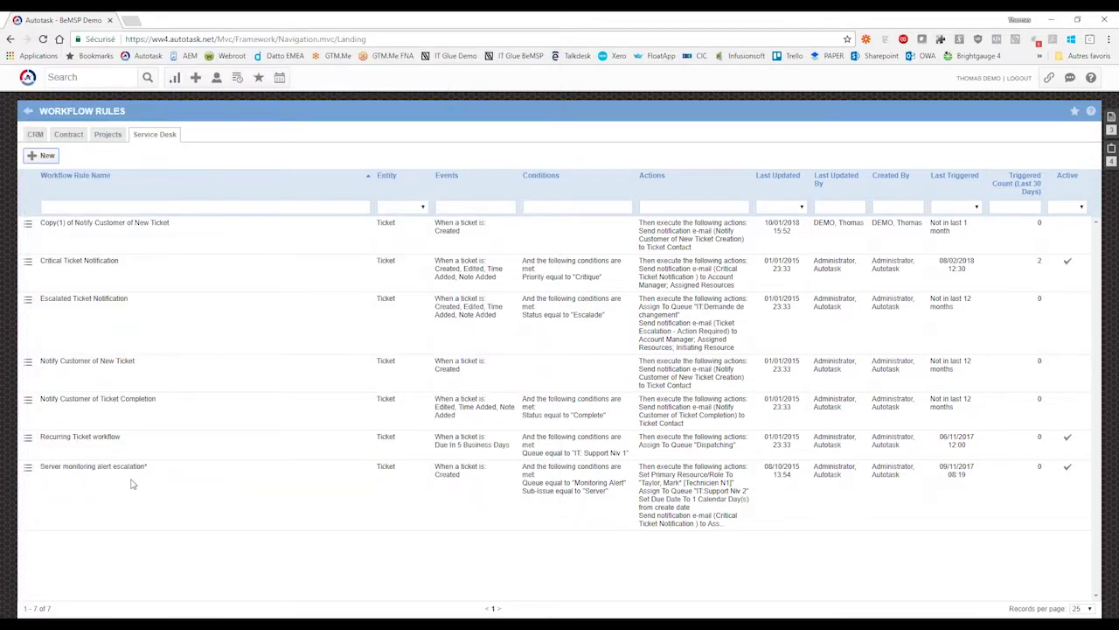
- Make the Notify Customer of Ticket Completion rule trigger on Status changed to Complete, and review its notifications
{"action": "left_click", "coordinate": [28, 399]}
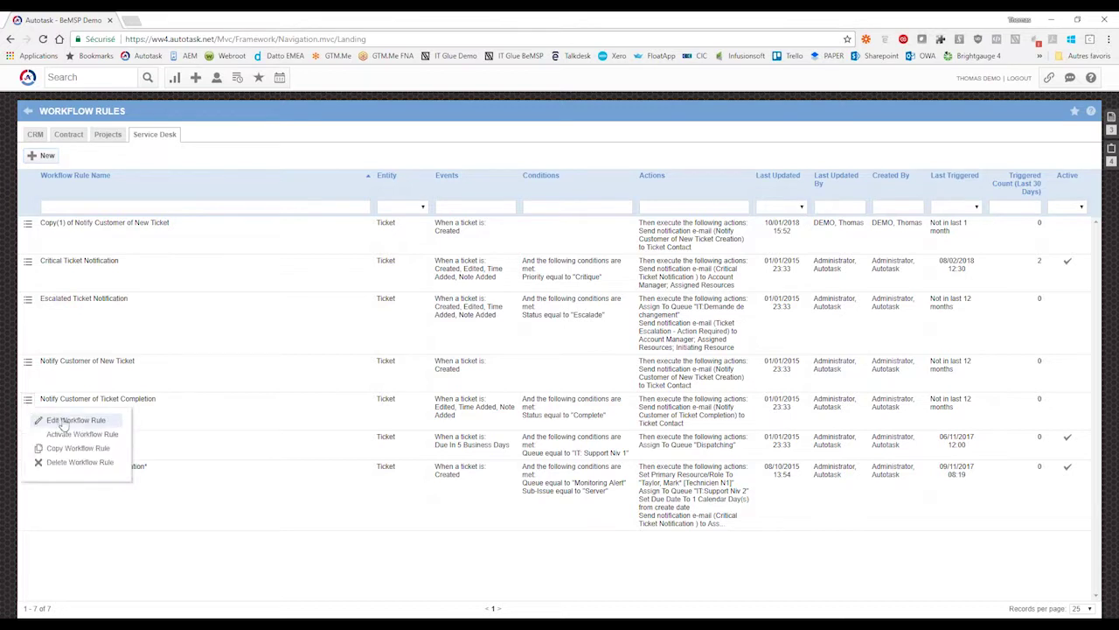
{"action": "left_click", "coordinate": [63, 422]}
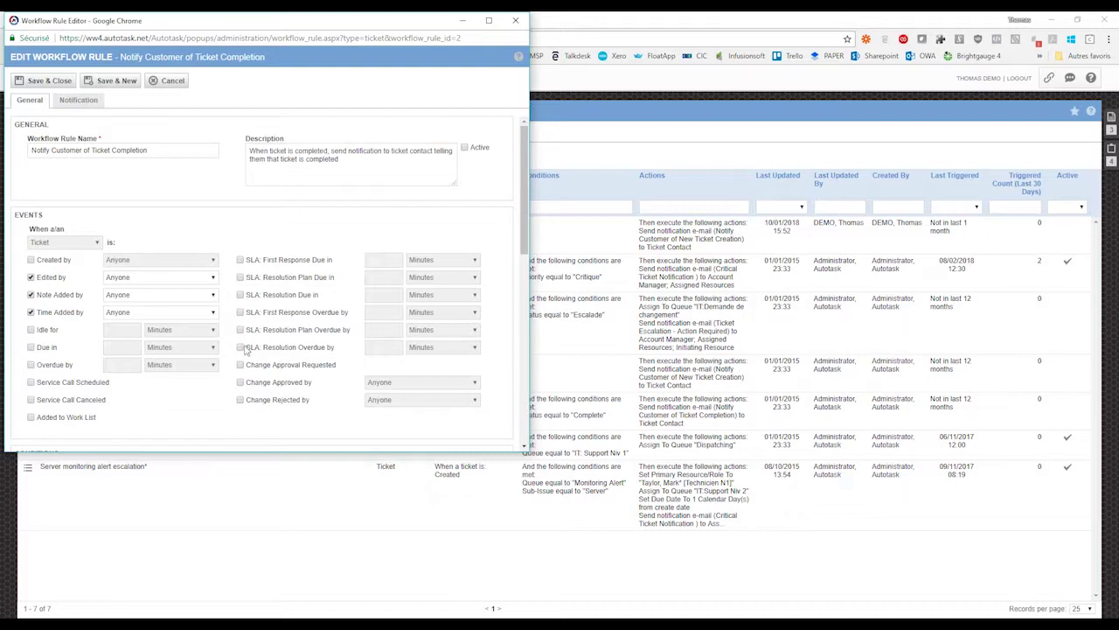
{"action": "scroll", "coordinate": [245, 350], "scroll_direction": "down", "scroll_amount": 2}
{"action": "scroll", "coordinate": [246, 350], "scroll_direction": "down", "scroll_amount": 3}
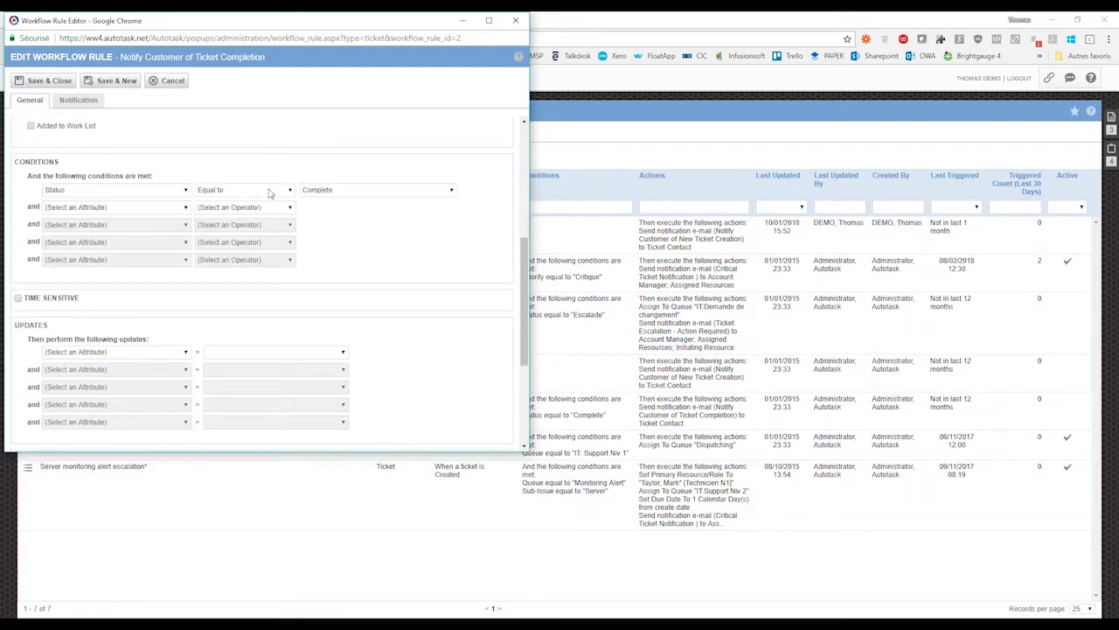
{"action": "left_click", "coordinate": [290, 190]}
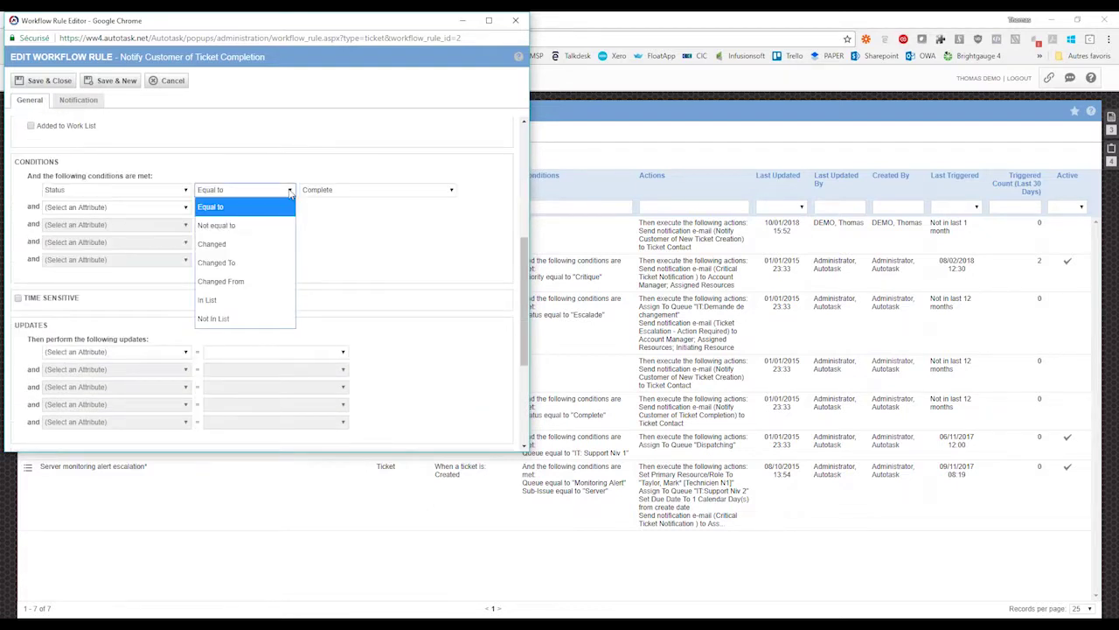
{"action": "left_click", "coordinate": [224, 262]}
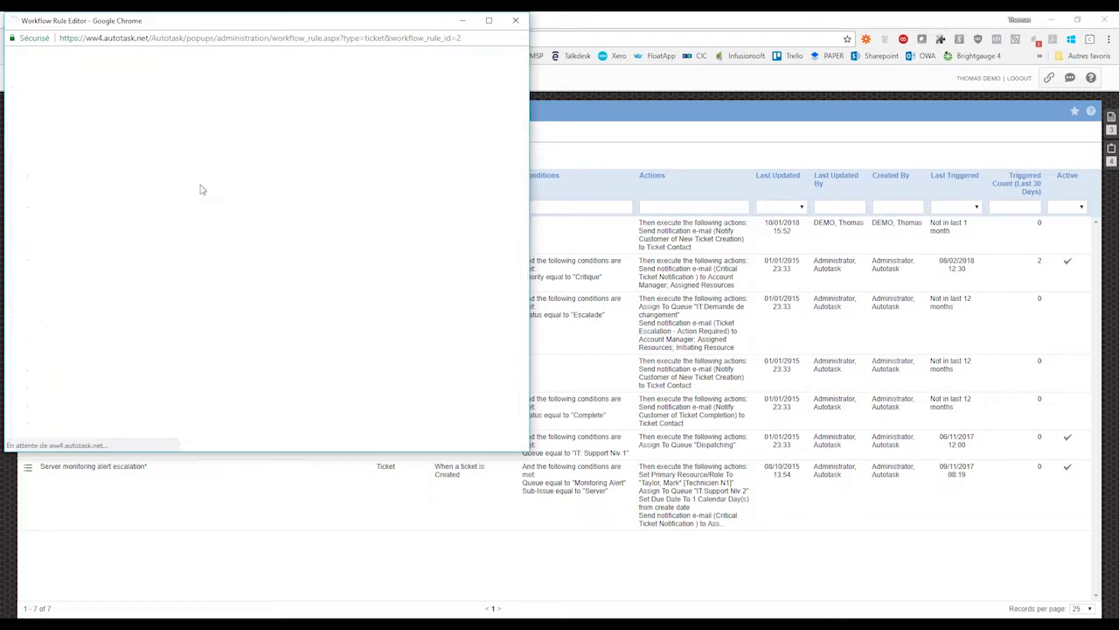
{"action": "left_click", "coordinate": [80, 100]}
{"action": "scroll", "coordinate": [372, 381], "scroll_direction": "down", "scroll_amount": 2}
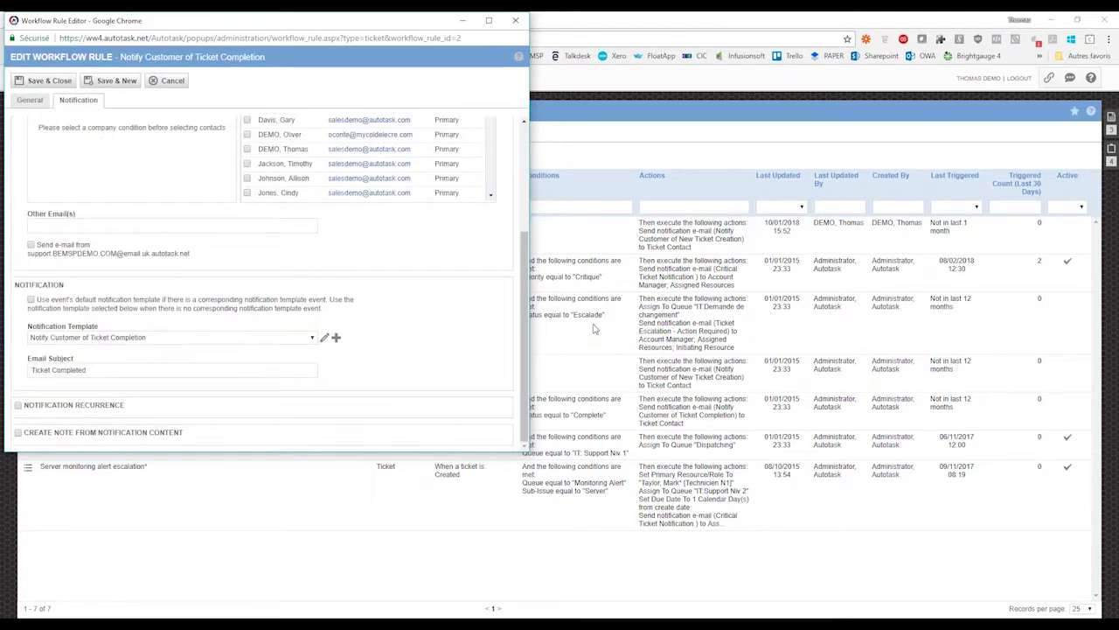
{"action": "scroll", "coordinate": [473, 344], "scroll_direction": "up", "scroll_amount": 3}
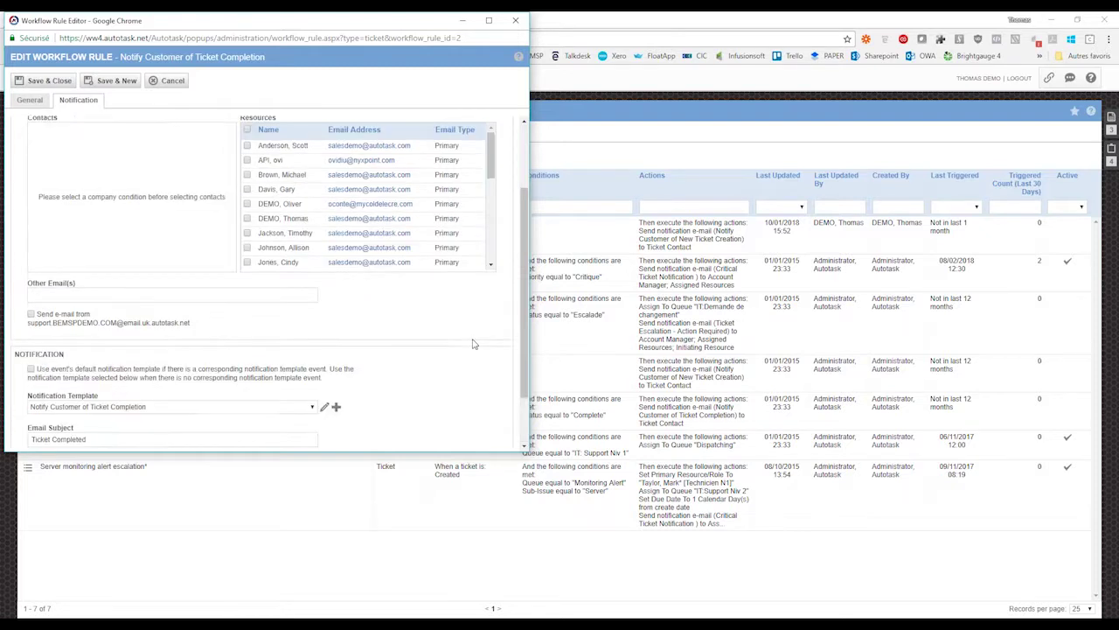
{"action": "left_click", "coordinate": [515, 20]}
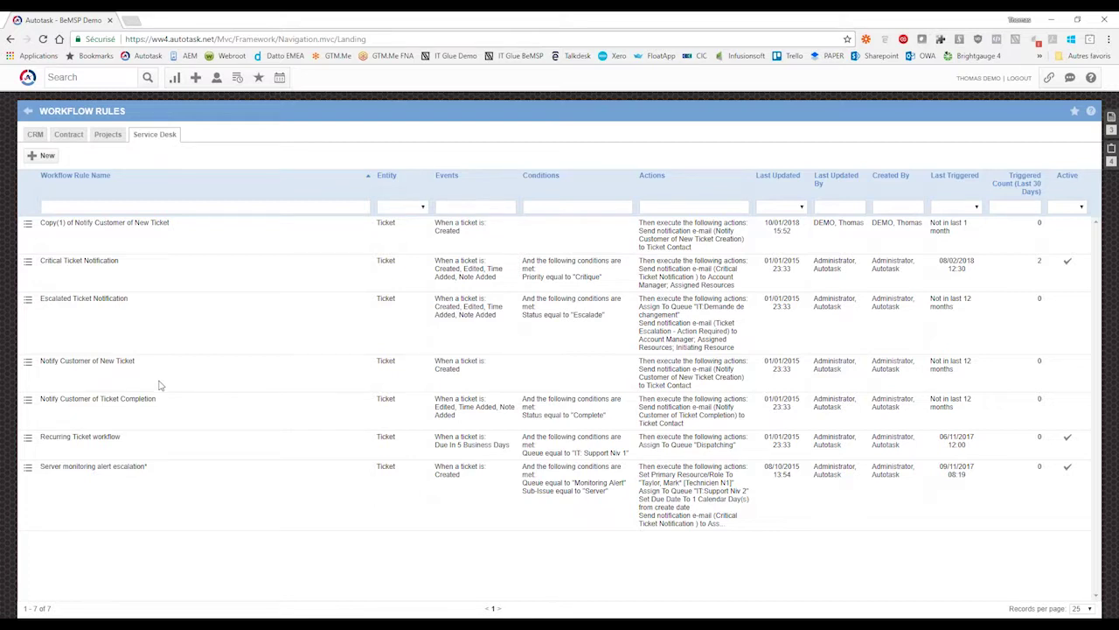
- Advance the slideshow to the Notifications manuelles slide, then switch back to the workflow rules
{"action": "mouse_move", "coordinate": [128, 625]}
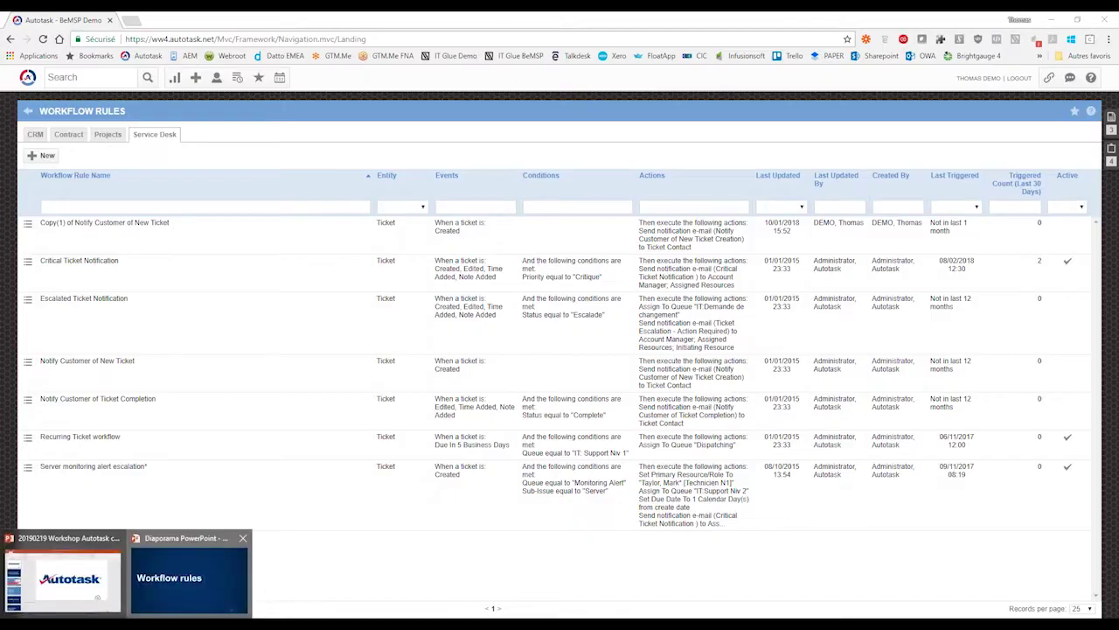
{"action": "left_click", "coordinate": [188, 581]}
{"action": "left_click", "coordinate": [449, 402]}
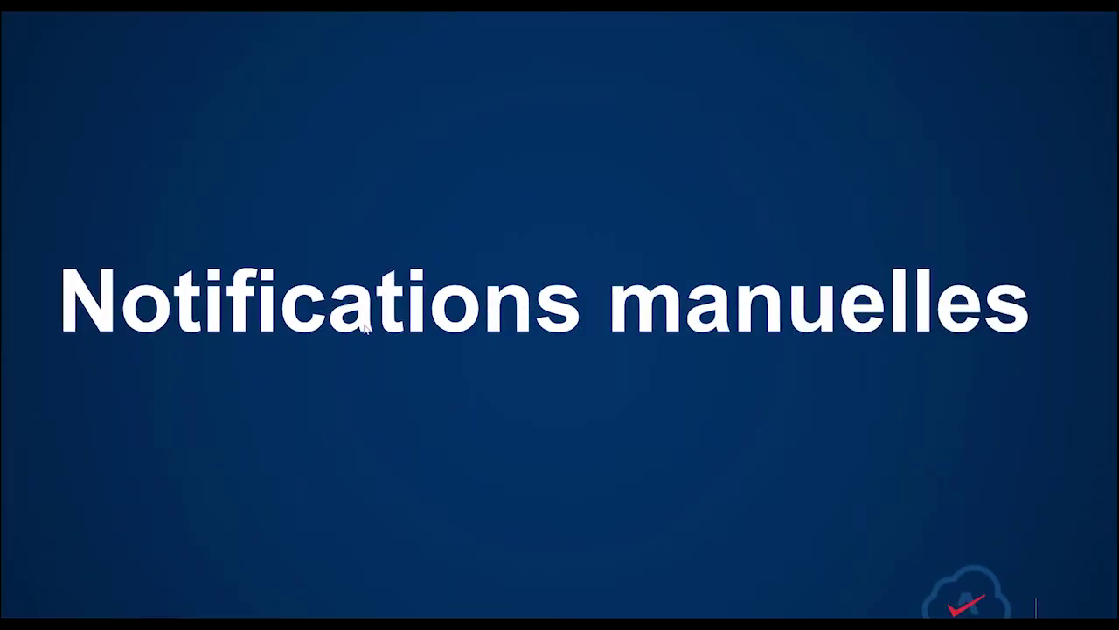
{"action": "key", "text": "alt+Tab"}
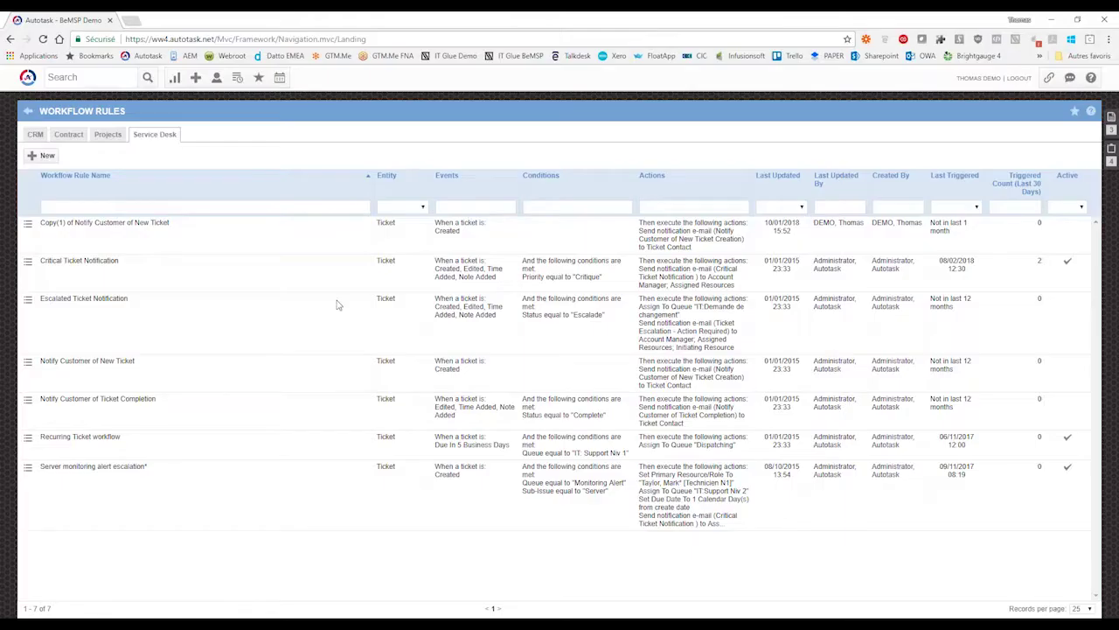
- From the Technicien HelpDesk dashboard's open tickets, open Incident URGENT maximized and start editing it
{"action": "left_click", "coordinate": [175, 78]}
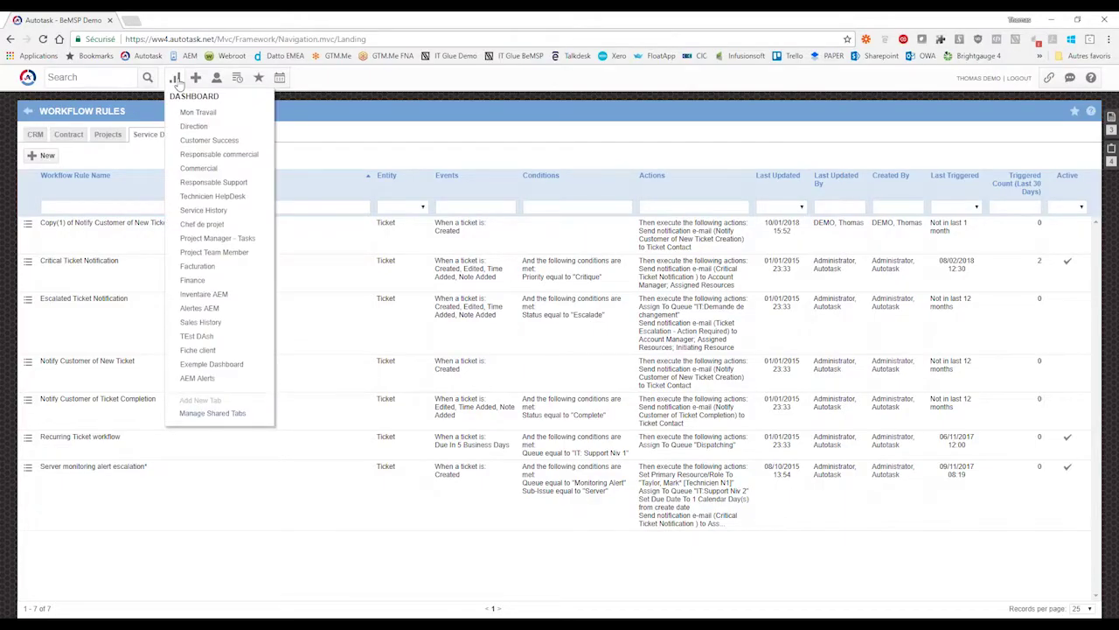
{"action": "left_click", "coordinate": [177, 78]}
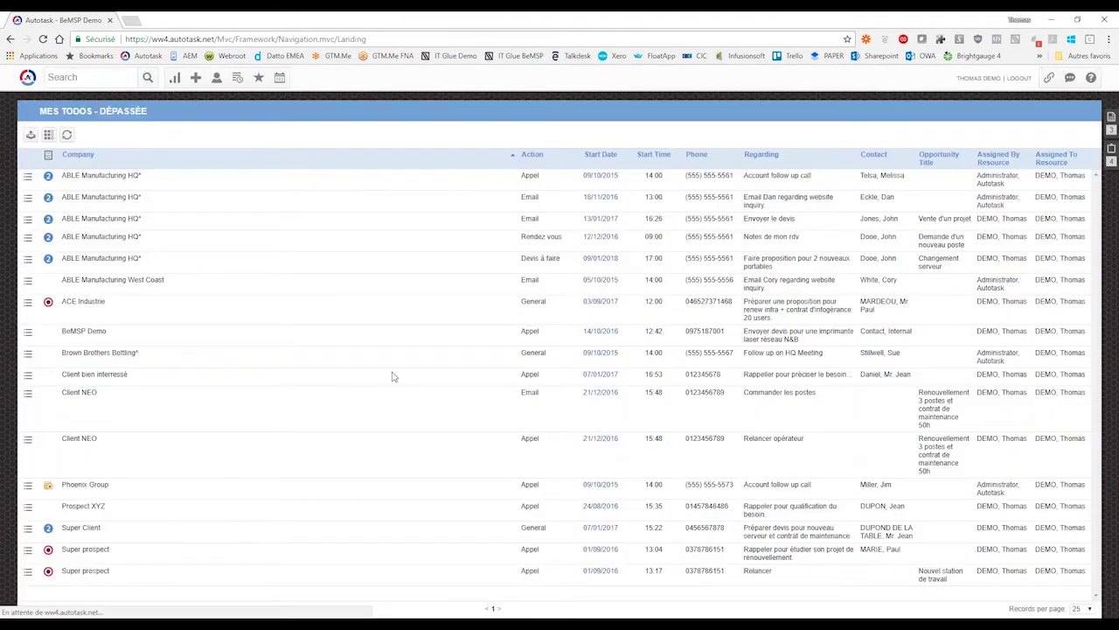
{"action": "mouse_move", "coordinate": [175, 77]}
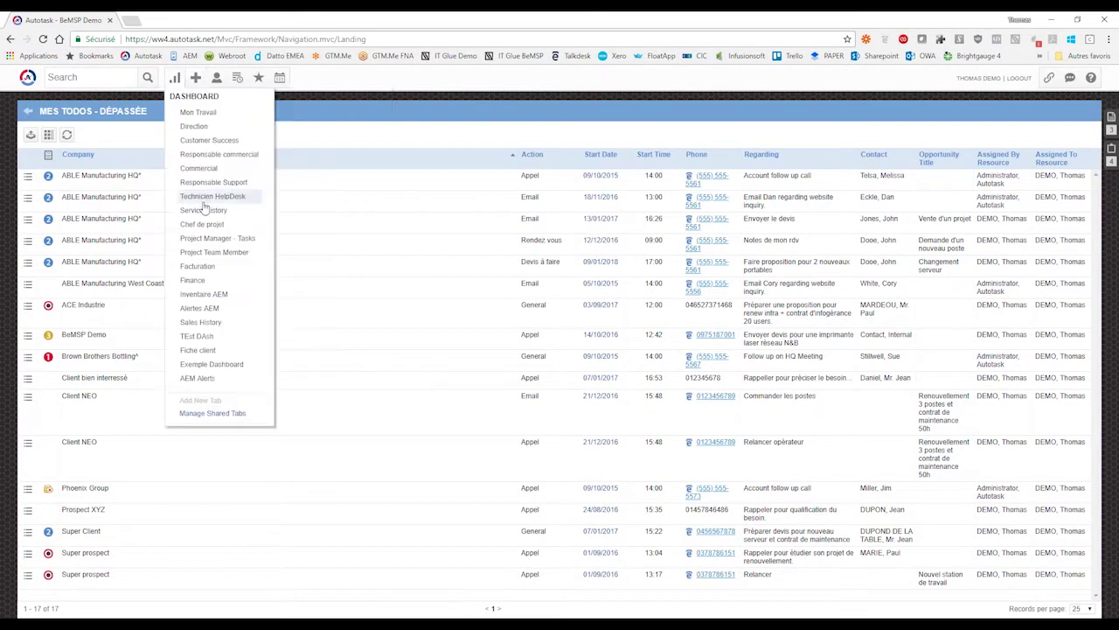
{"action": "left_click", "coordinate": [208, 198]}
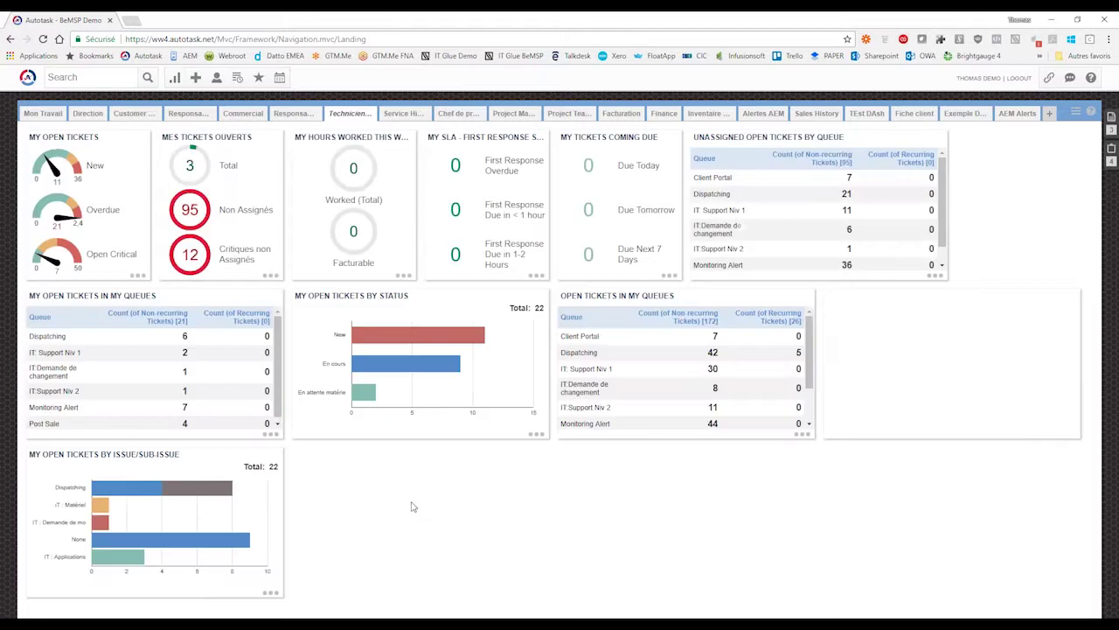
{"action": "left_click", "coordinate": [204, 188]}
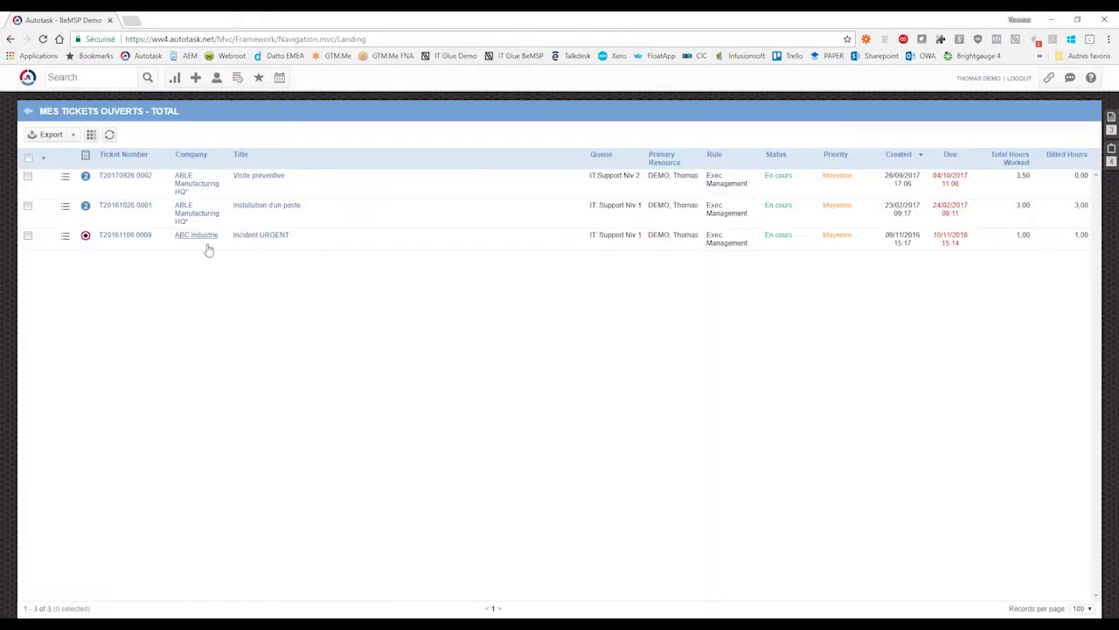
{"action": "left_click", "coordinate": [254, 236]}
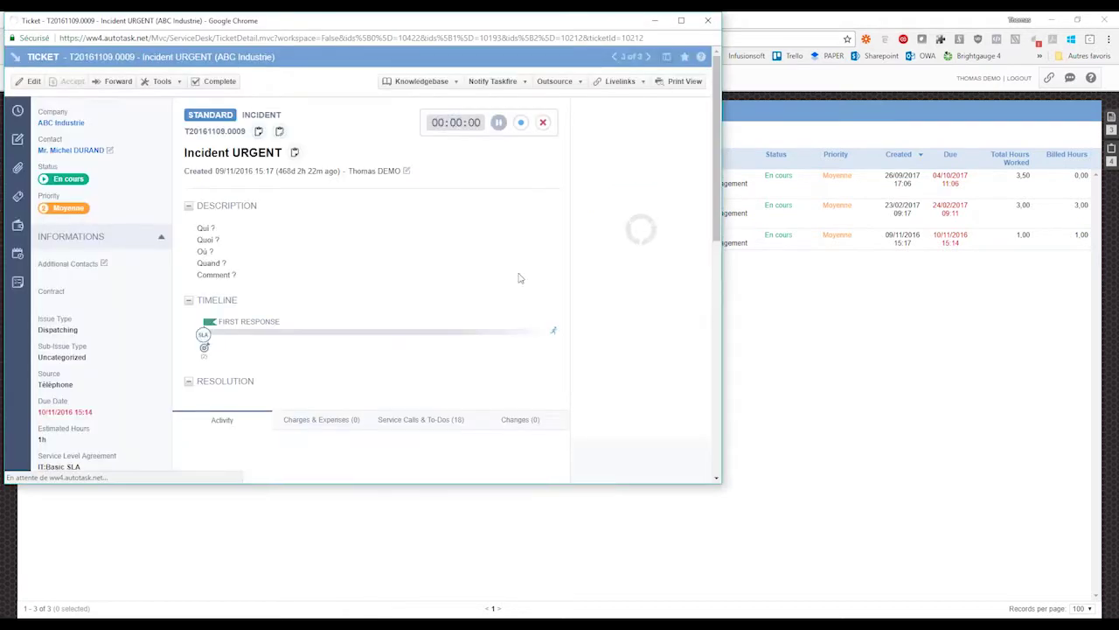
{"action": "left_click", "coordinate": [682, 21]}
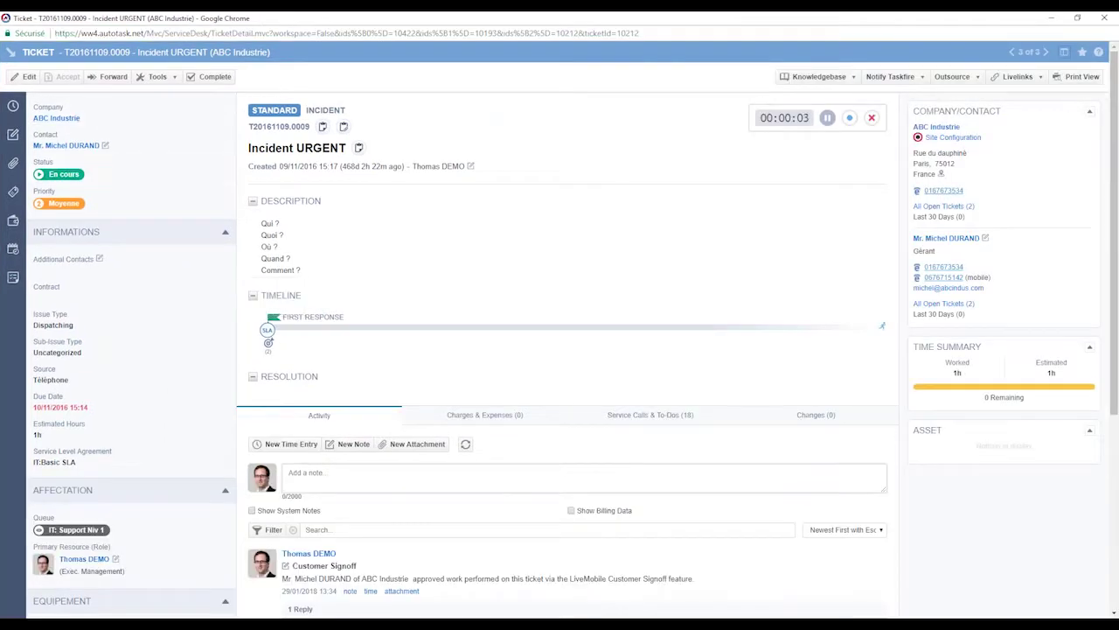
{"action": "left_click", "coordinate": [29, 77]}
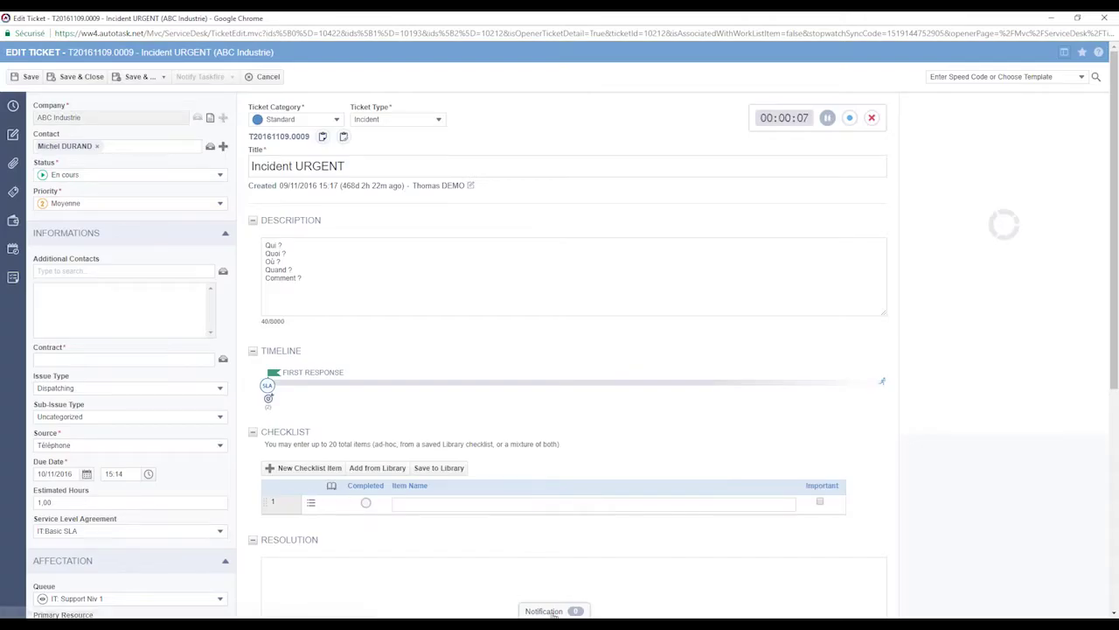
- Address the manual notification to the Ticket Contact, with the Primary Resource on Bcc
{"action": "left_click", "coordinate": [546, 611]}
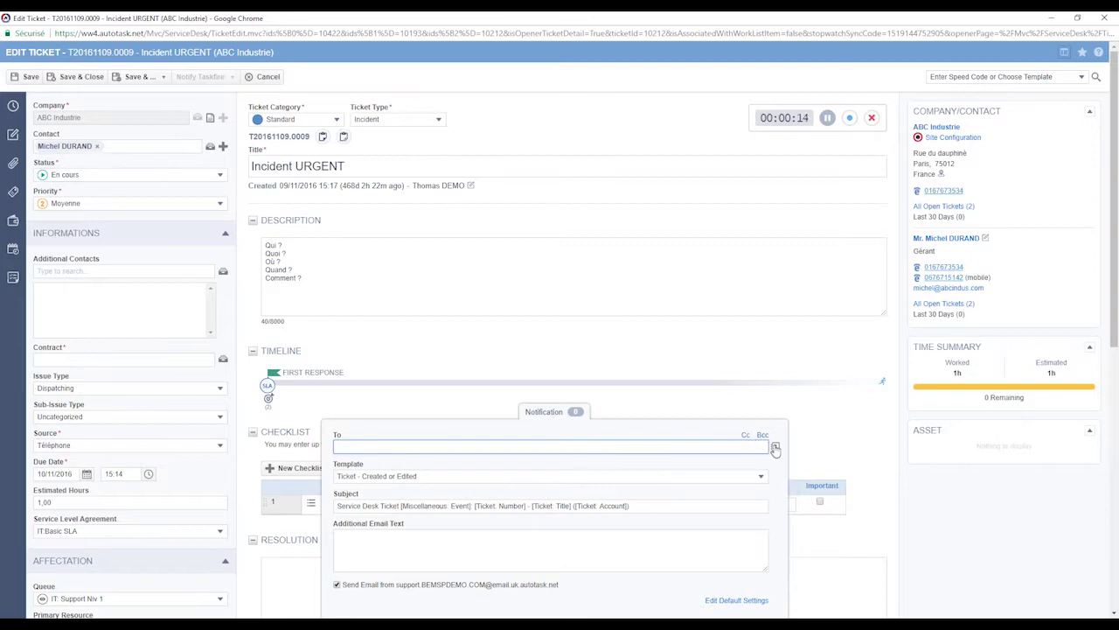
{"action": "left_click", "coordinate": [776, 448]}
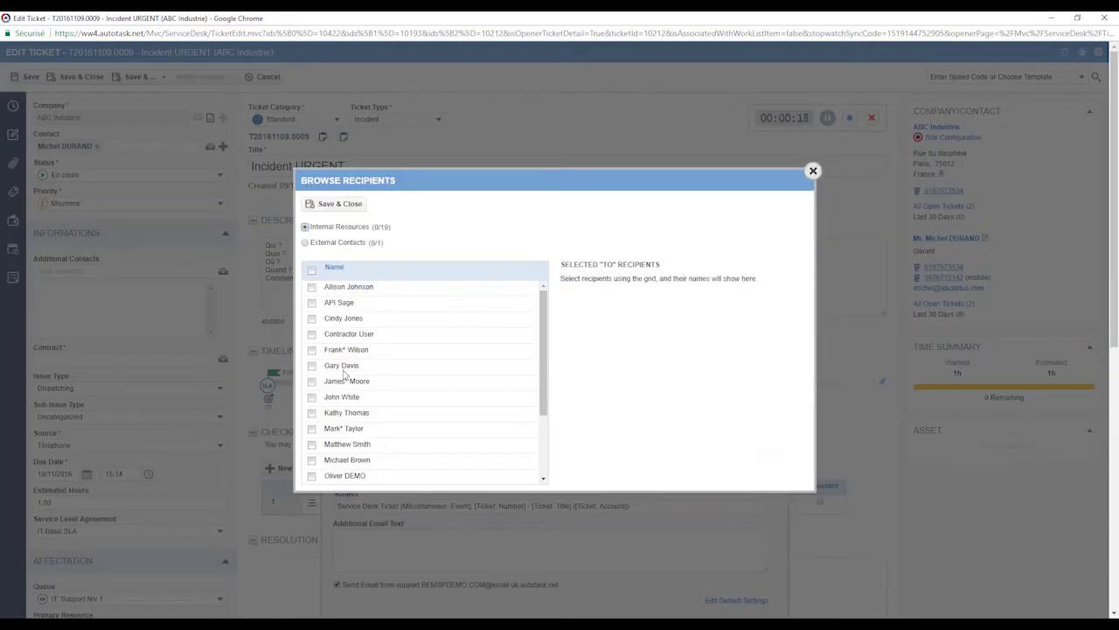
{"action": "left_click", "coordinate": [812, 171]}
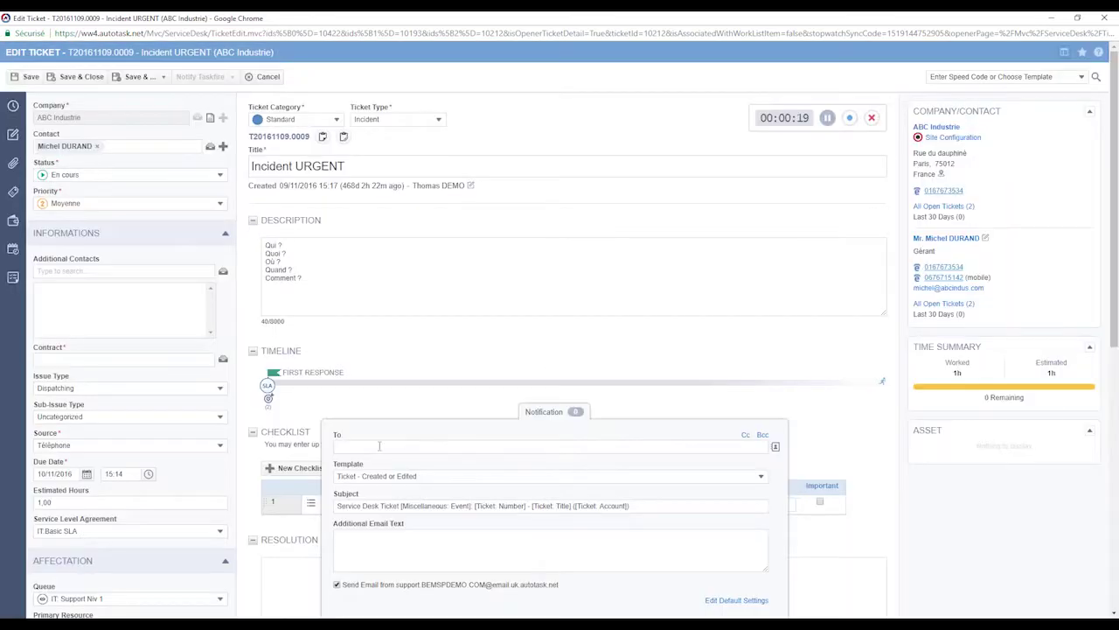
{"action": "left_click", "coordinate": [379, 446]}
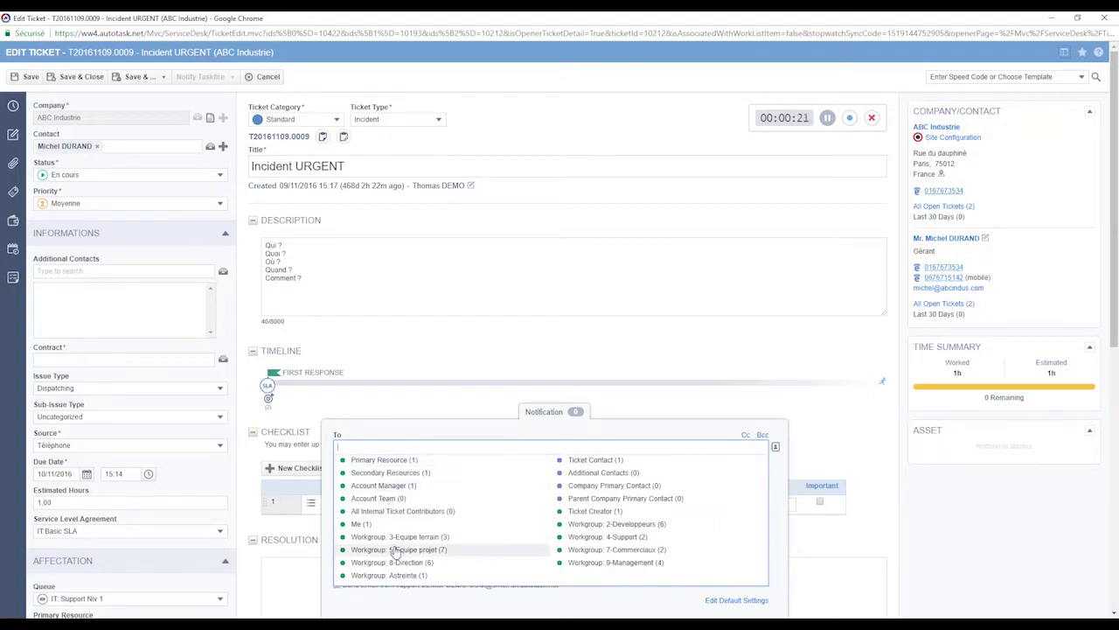
{"action": "left_click", "coordinate": [602, 463]}
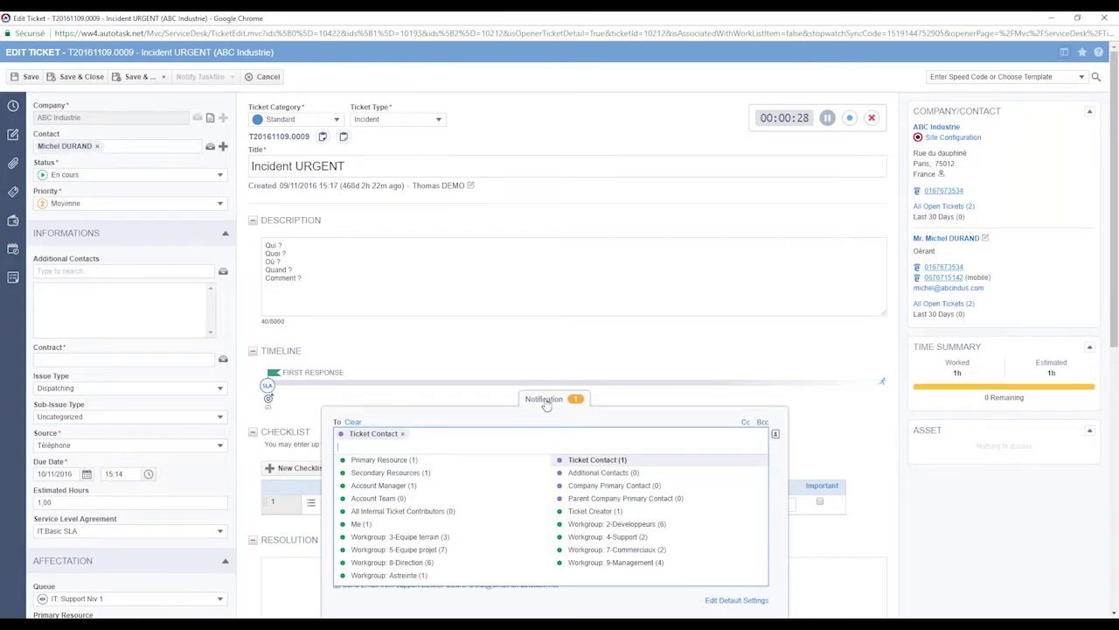
{"action": "left_click", "coordinate": [745, 422]}
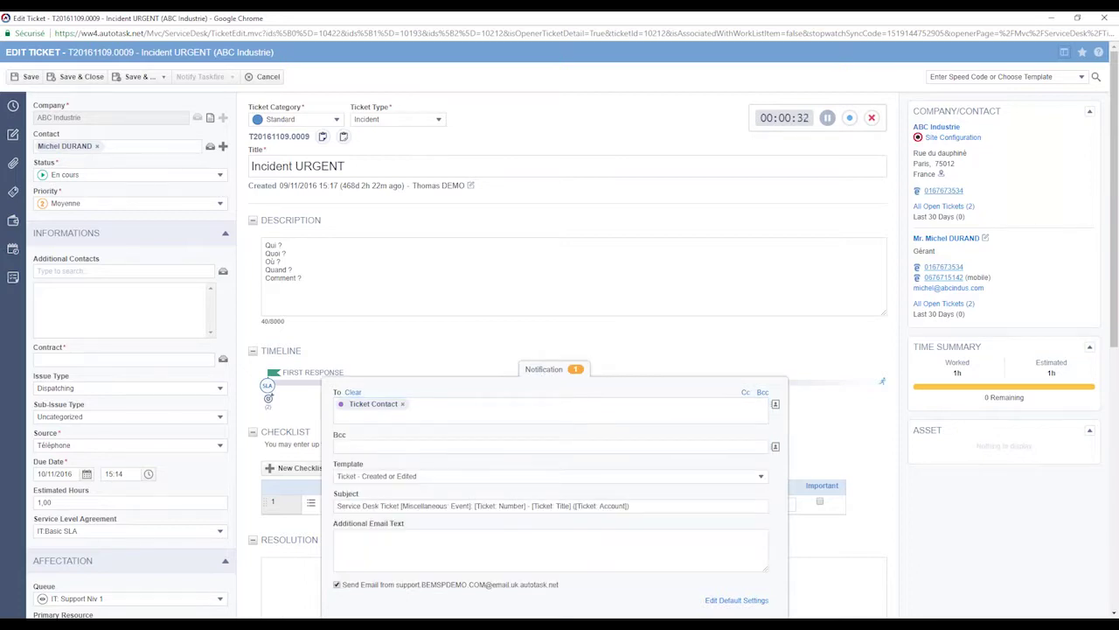
{"action": "left_click", "coordinate": [396, 449]}
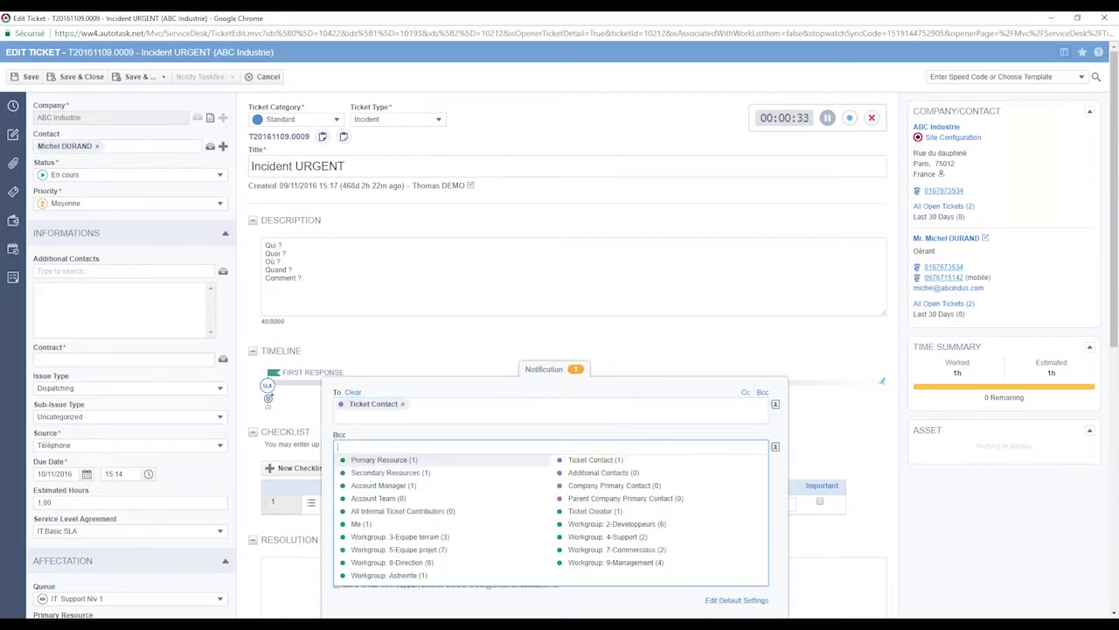
{"action": "left_click", "coordinate": [385, 460]}
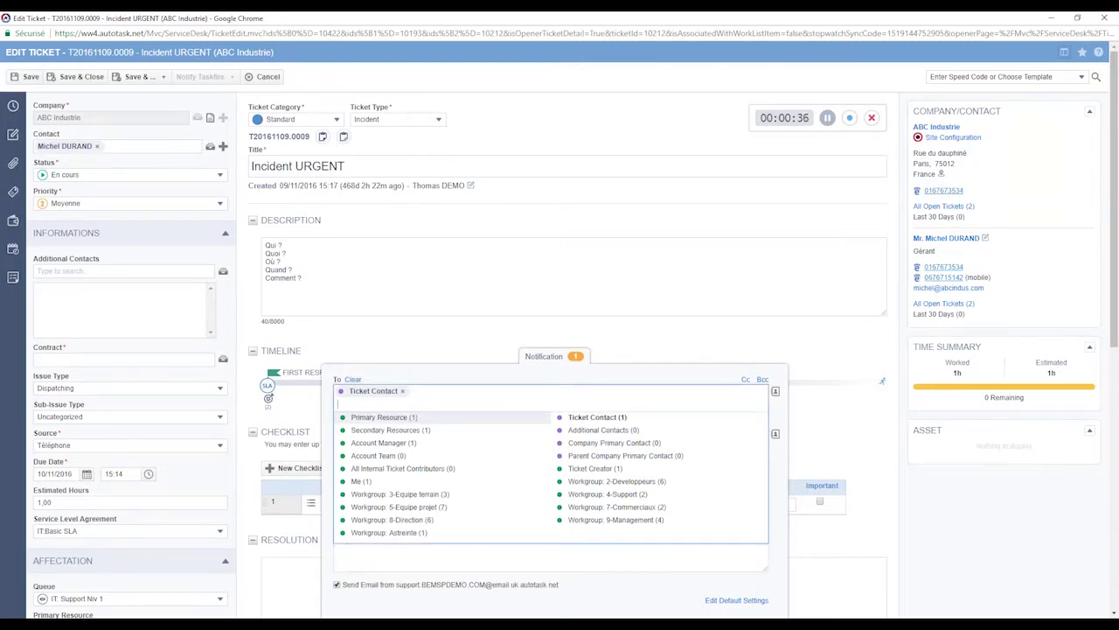
{"action": "left_click", "coordinate": [490, 399]}
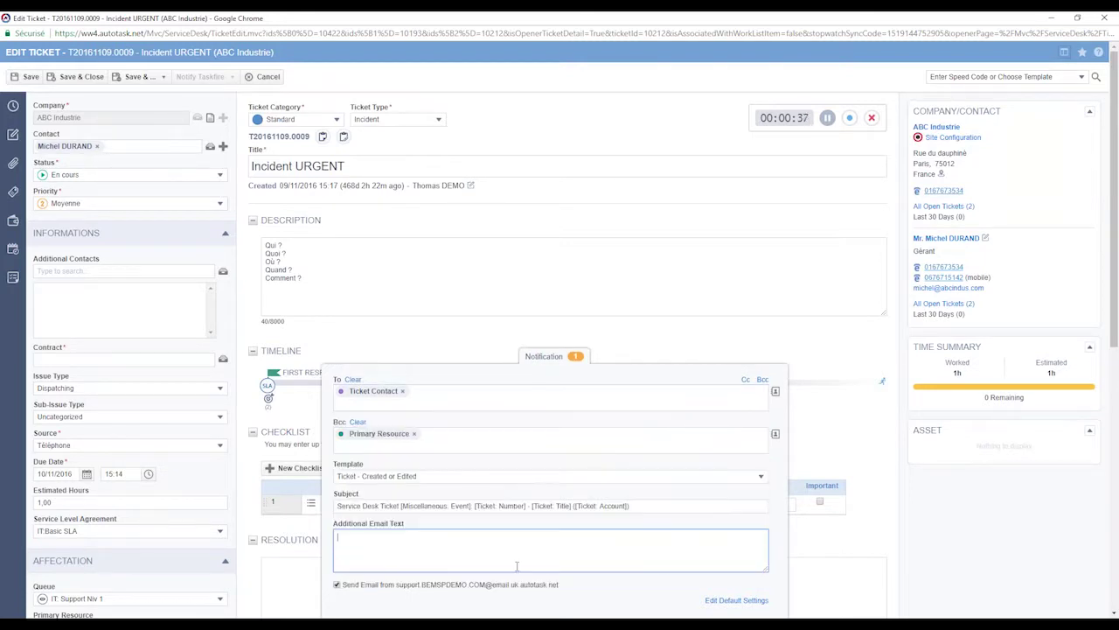
- Apply the FR Notify Customer of Ticket Completion template, sent from the support address
{"action": "left_click", "coordinate": [431, 480]}
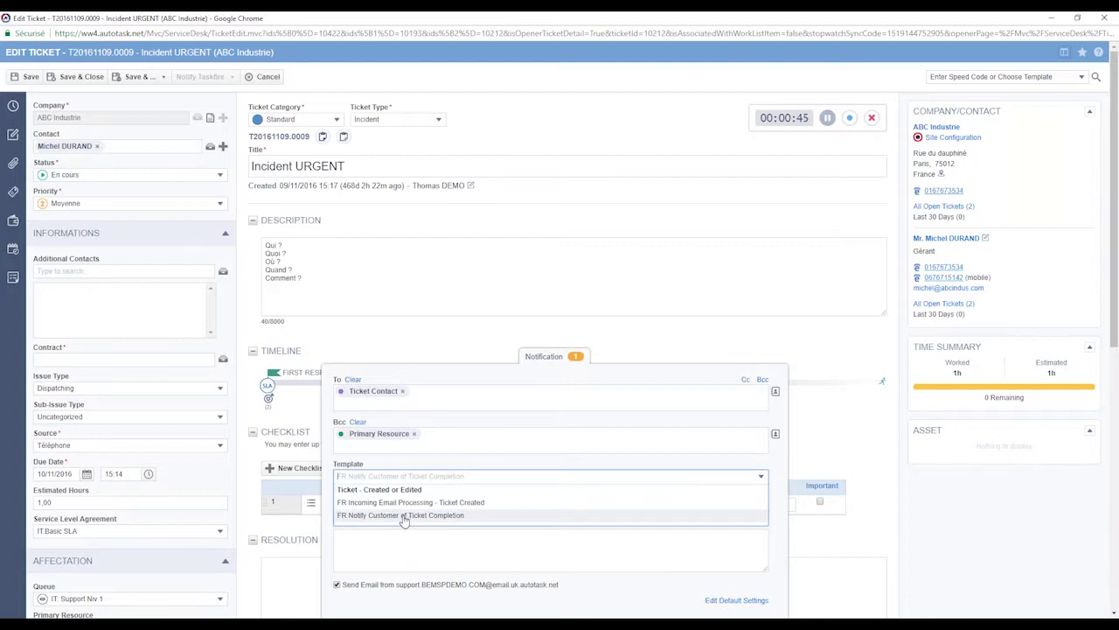
{"action": "left_click", "coordinate": [404, 517]}
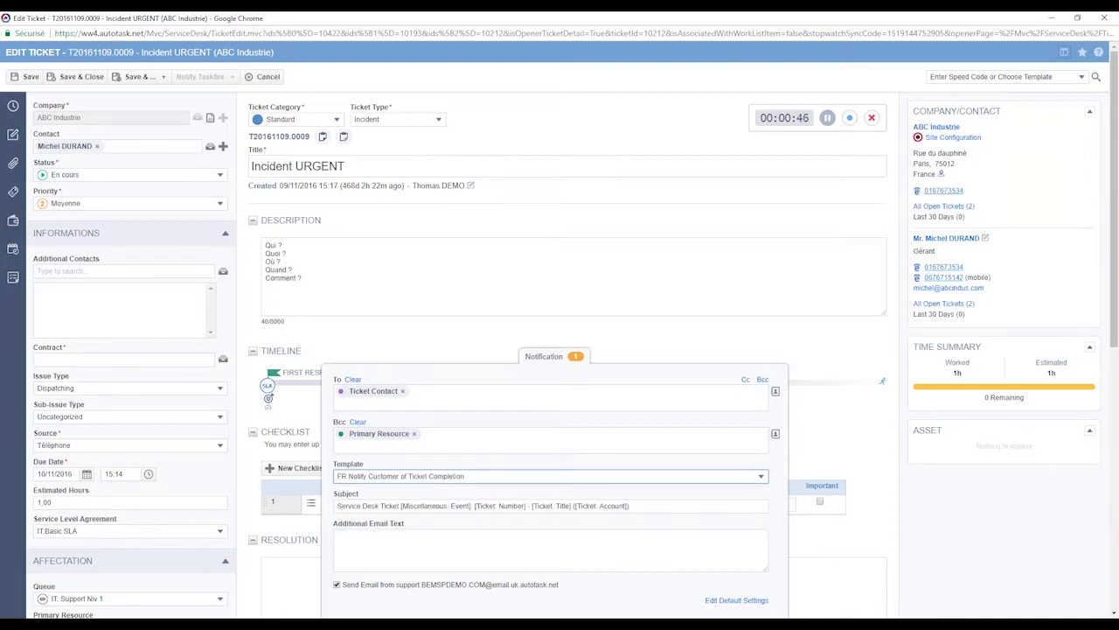
{"action": "left_click", "coordinate": [424, 544]}
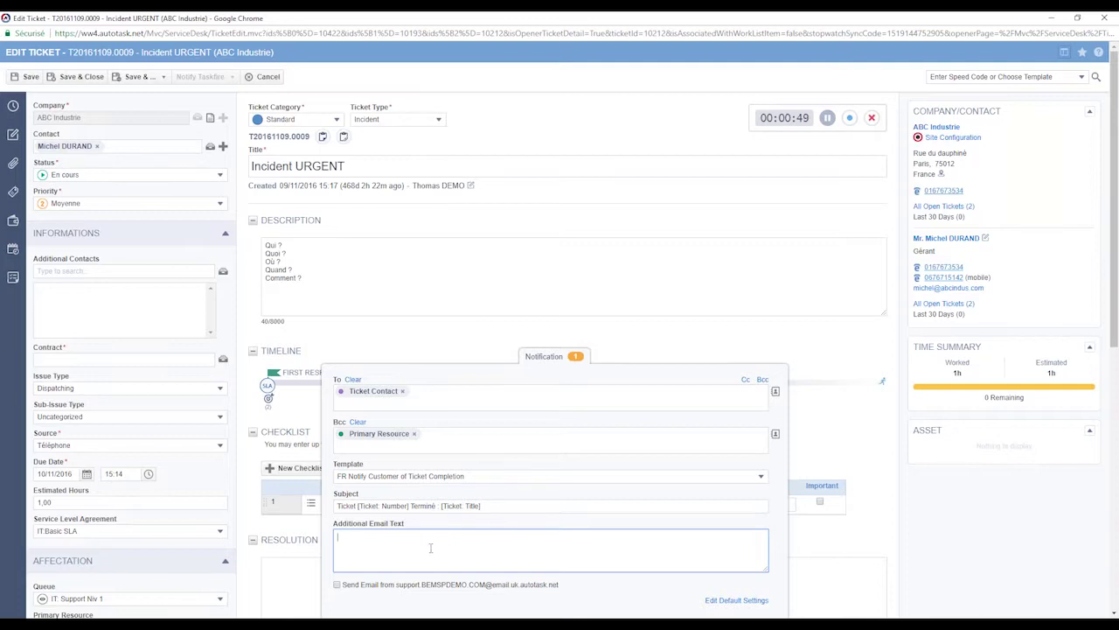
{"action": "left_click", "coordinate": [411, 584]}
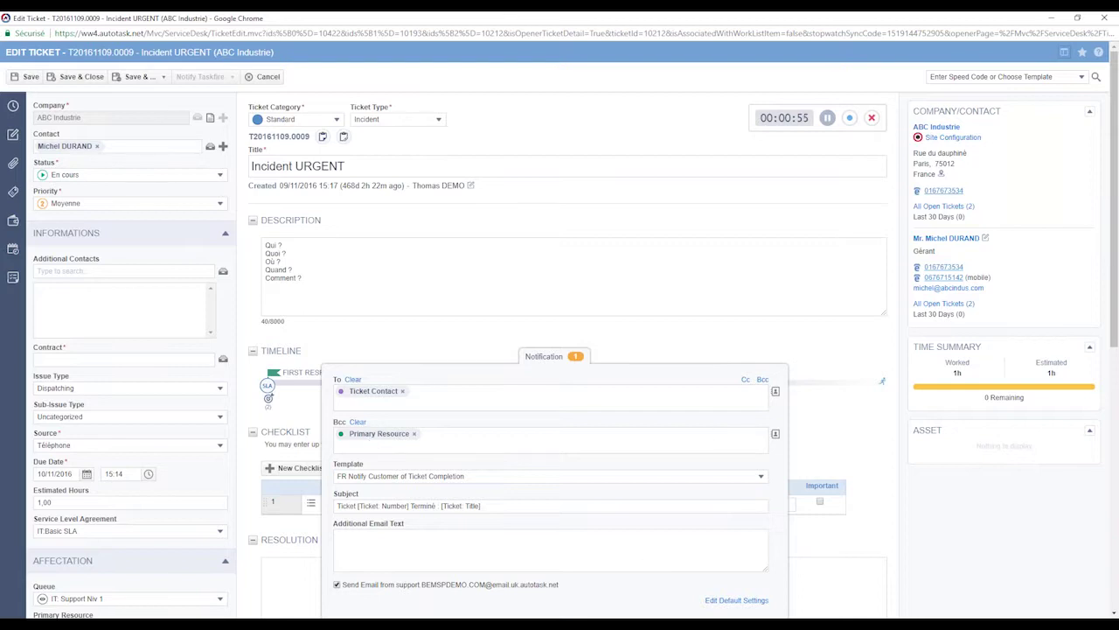
- Review the default notification settings, leaving account manager and send-from unchanged, and close without saving
{"action": "left_click", "coordinate": [733, 601]}
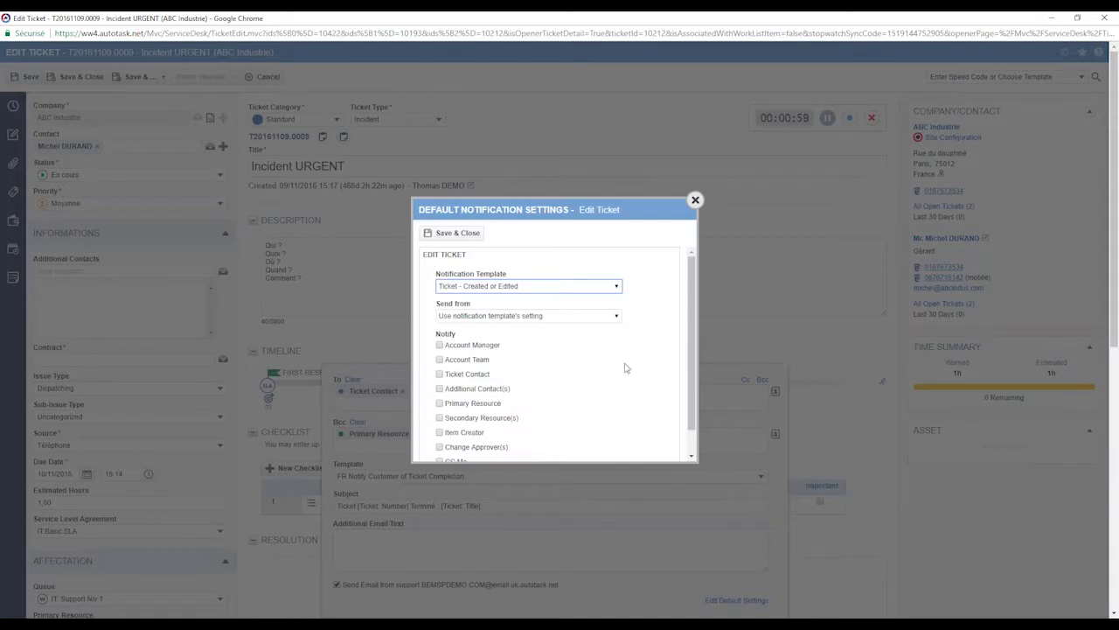
{"action": "scroll", "coordinate": [612, 293], "scroll_direction": "down", "scroll_amount": 1}
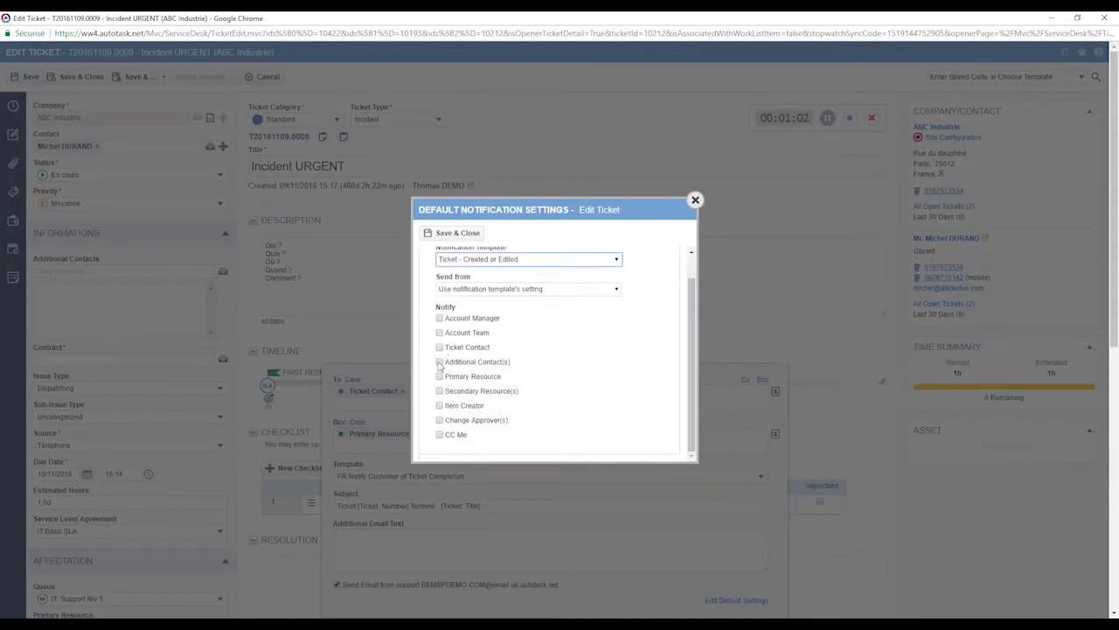
{"action": "left_click", "coordinate": [440, 319]}
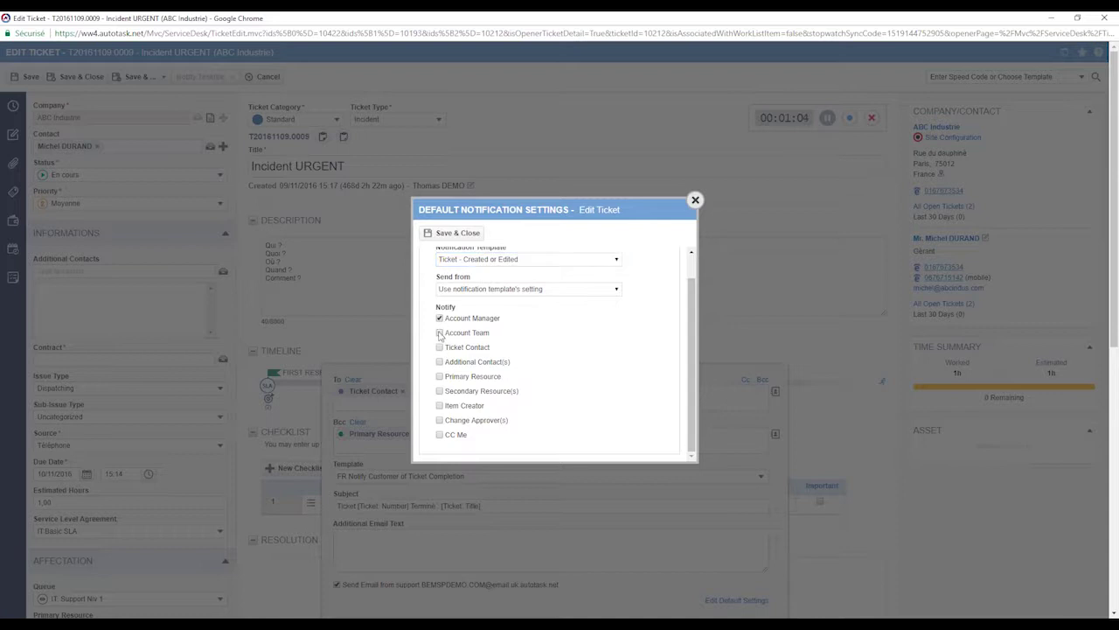
{"action": "left_click", "coordinate": [440, 319]}
{"action": "scroll", "coordinate": [617, 407], "scroll_direction": "up", "scroll_amount": 1}
{"action": "left_click", "coordinate": [608, 317]}
{"action": "left_click", "coordinate": [608, 318]}
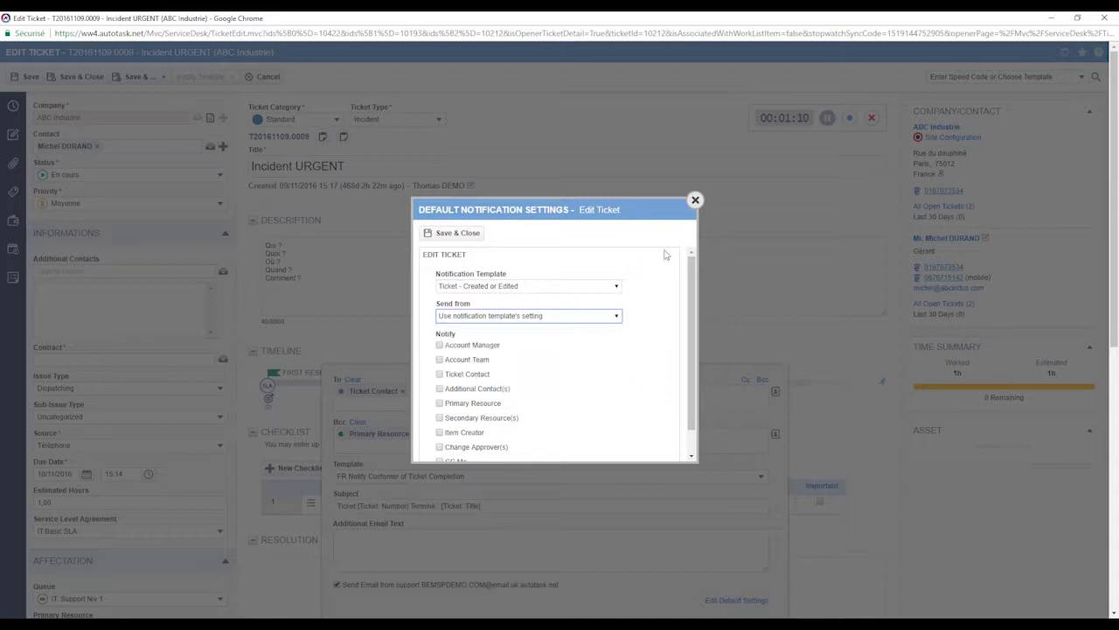
{"action": "left_click", "coordinate": [695, 200]}
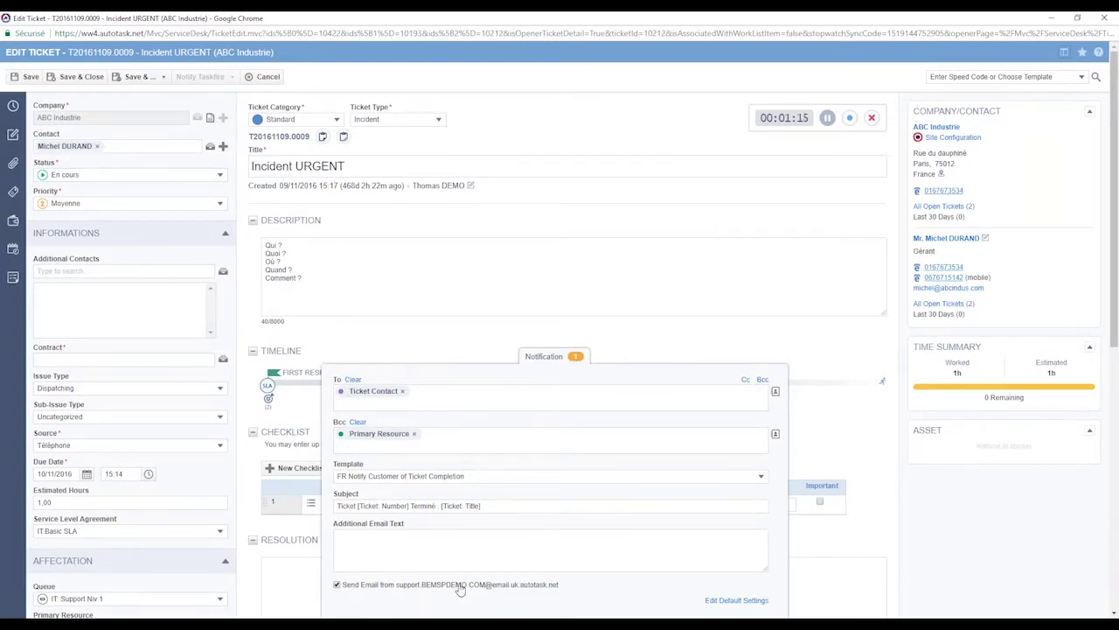
- Remove both recipients, collapse the notification panel, and close the ticket editor
{"action": "left_click", "coordinate": [413, 434]}
{"action": "left_click", "coordinate": [403, 404]}
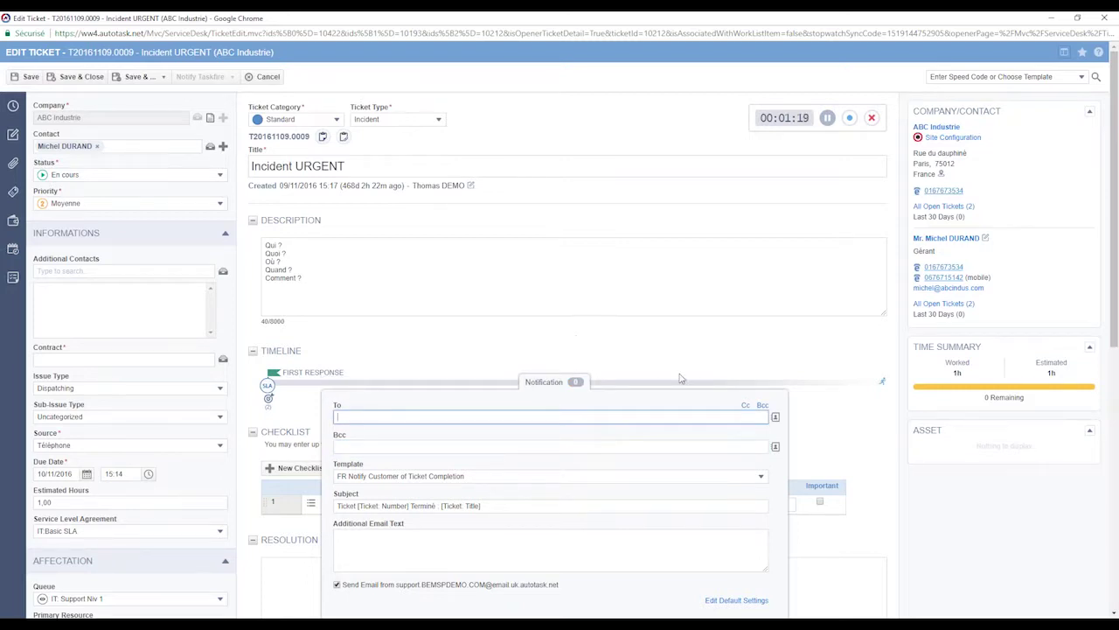
{"action": "left_click", "coordinate": [544, 385]}
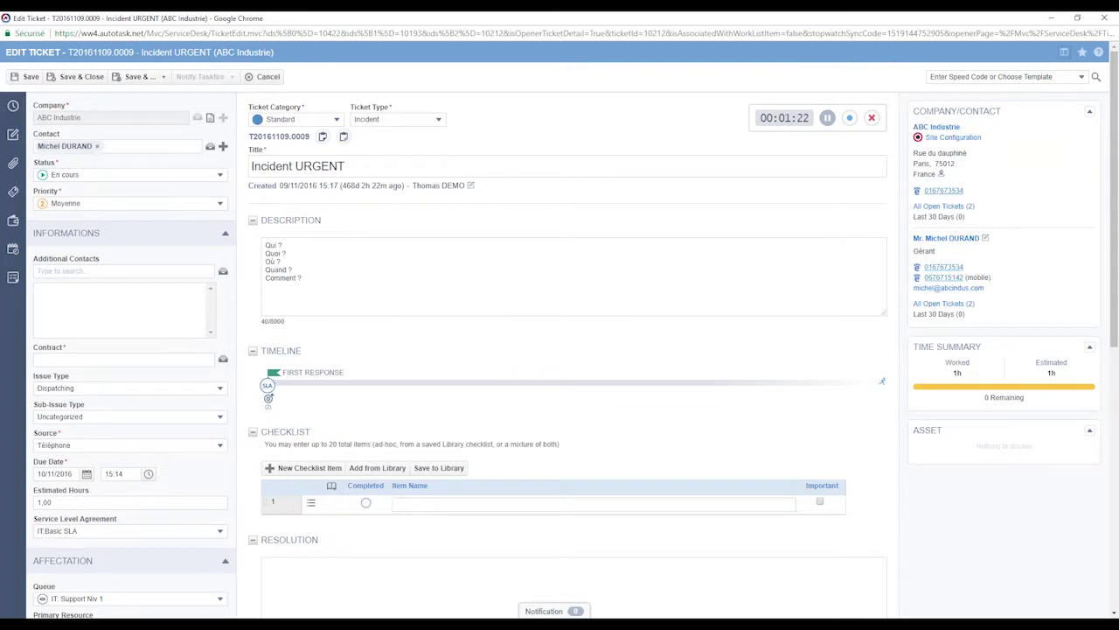
{"action": "left_click", "coordinate": [269, 77]}
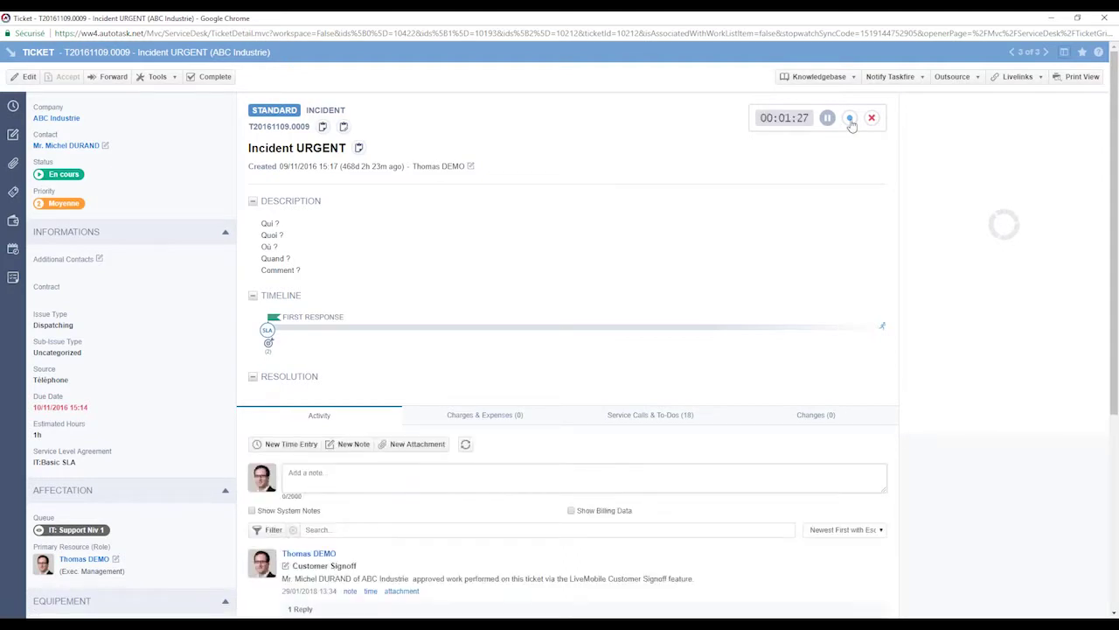
- Log the stopwatch time as a time entry and notify the Ticket Contact
{"action": "left_click", "coordinate": [850, 120]}
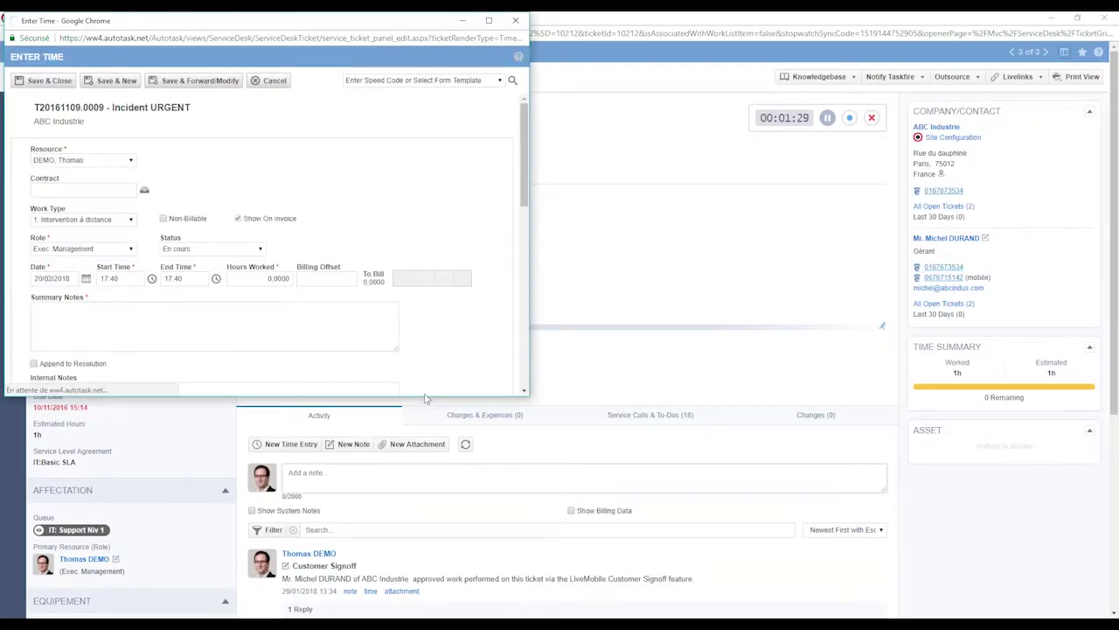
{"action": "left_click_drag", "start_coordinate": [426, 396], "coordinate": [427, 502]}
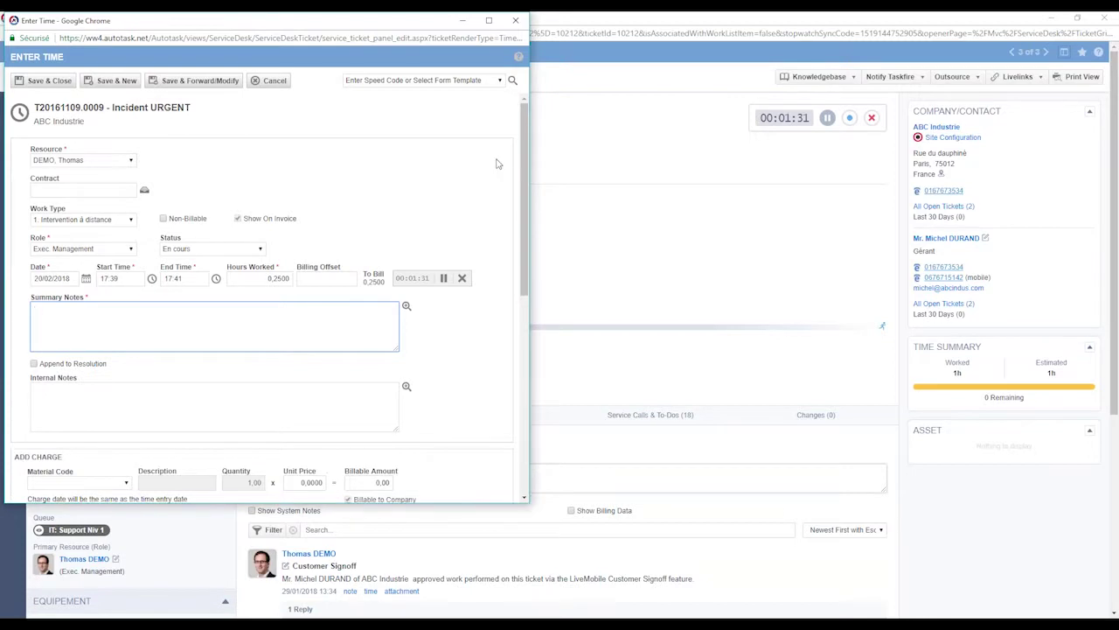
{"action": "scroll", "coordinate": [528, 130], "scroll_direction": "down", "scroll_amount": 5}
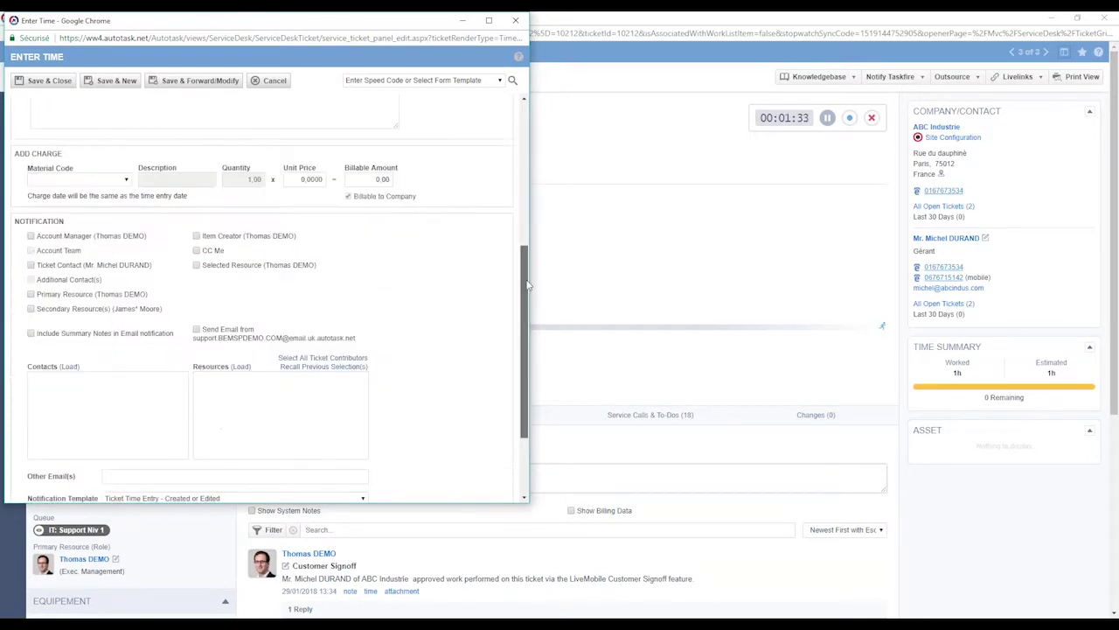
{"action": "left_click_drag", "start_coordinate": [15, 140], "coordinate": [67, 142]}
{"action": "left_click", "coordinate": [72, 144]}
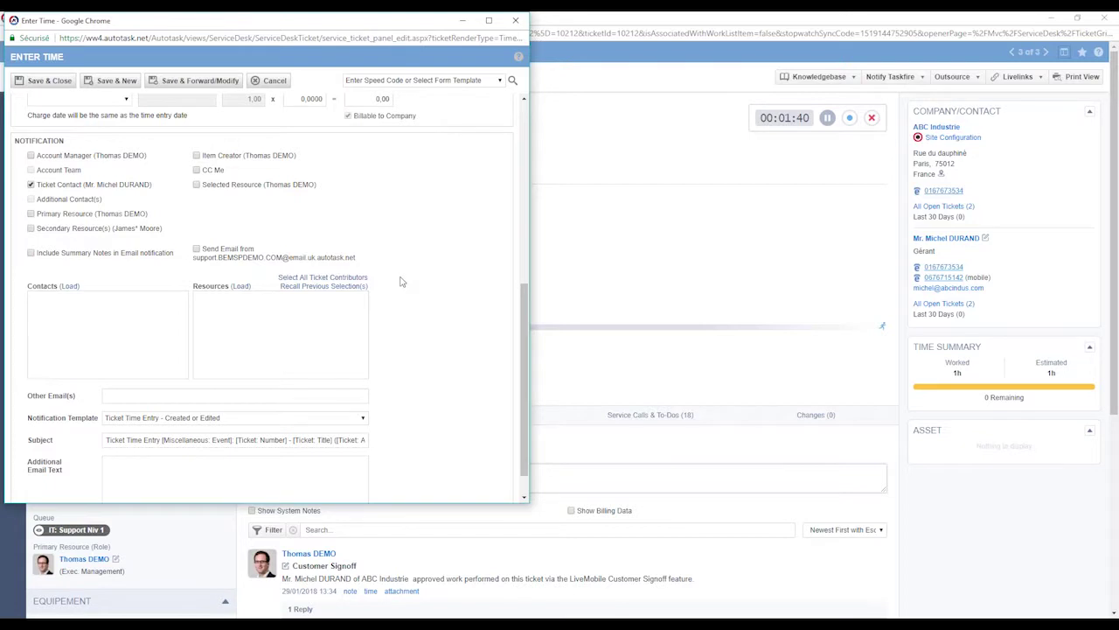
- Enter the summary notes 'Merci de rebooter'
{"action": "scroll", "coordinate": [400, 279], "scroll_direction": "up", "scroll_amount": 5}
{"action": "left_click", "coordinate": [111, 161]}
{"action": "type", "text": "Mer"}
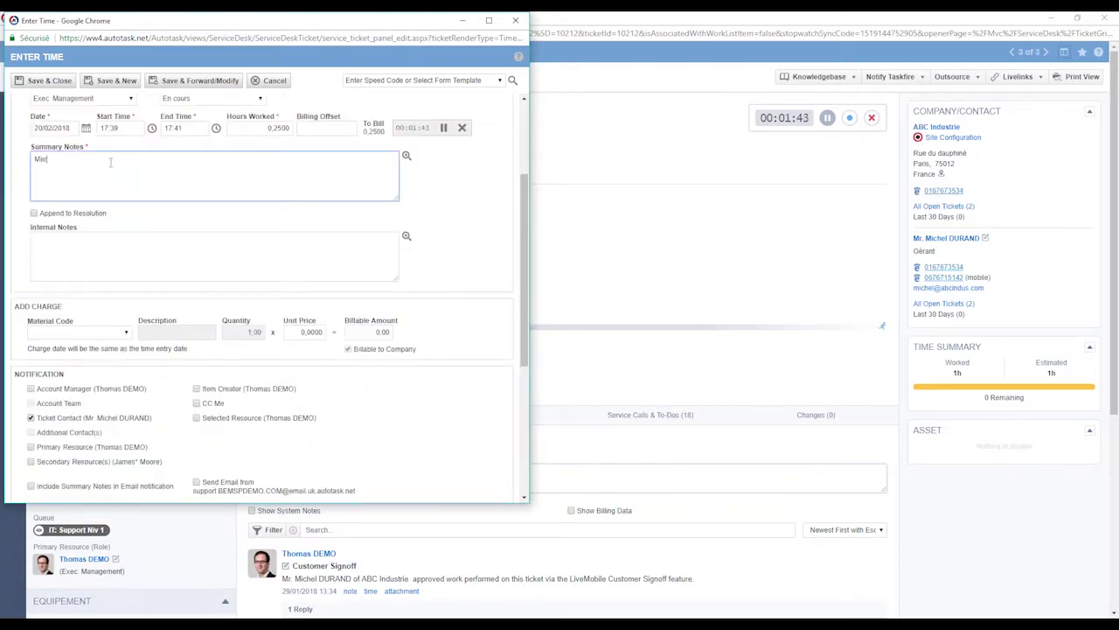
{"action": "type", "text": "ci de redém"}
{"action": "key", "text": "BackSpace"}
{"action": "key", "text": "BackSpace"}
{"action": "type", "text": "booter"}
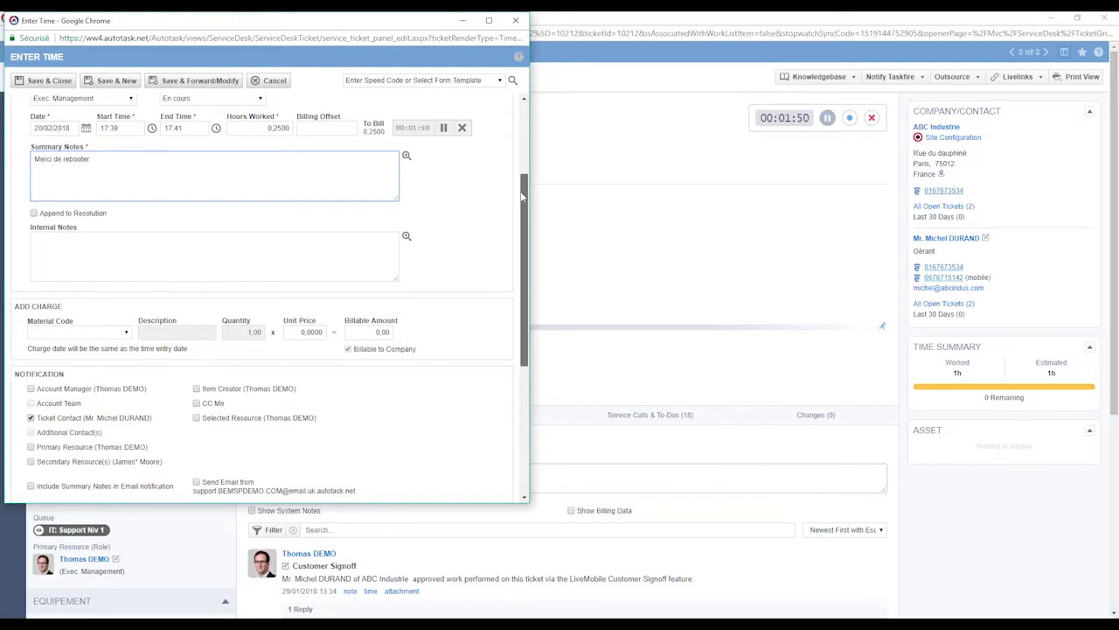
- Choose the FR Incoming Email Processing - Ticket Note Created template and enable Send Email
{"action": "scroll", "coordinate": [262, 262], "scroll_direction": "down", "scroll_amount": 4}
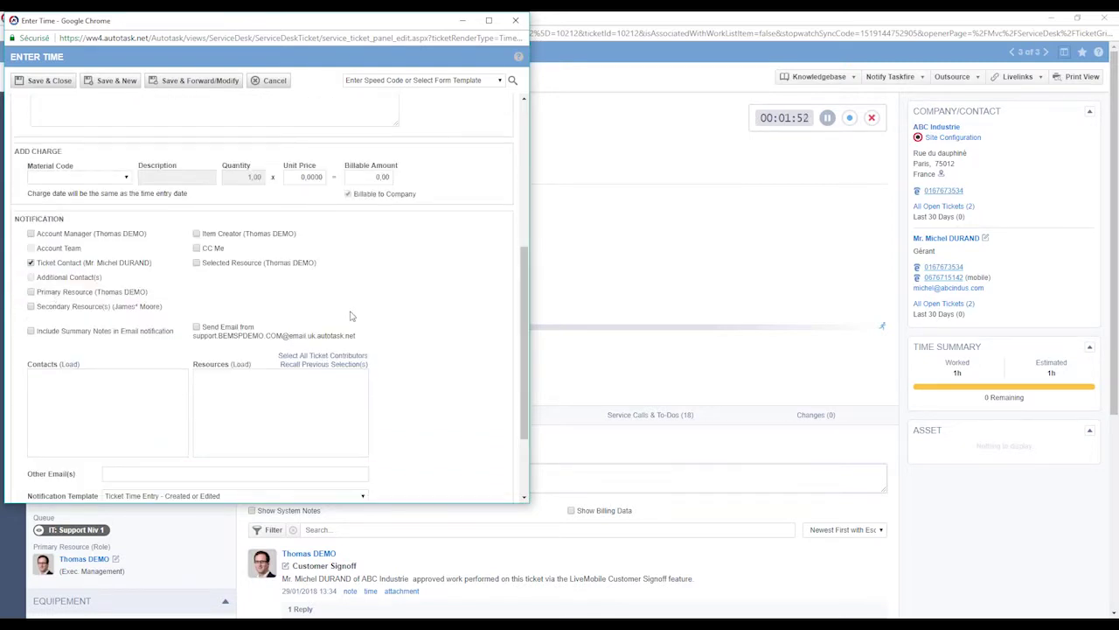
{"action": "scroll", "coordinate": [376, 319], "scroll_direction": "down", "scroll_amount": 3}
{"action": "left_click", "coordinate": [196, 385]}
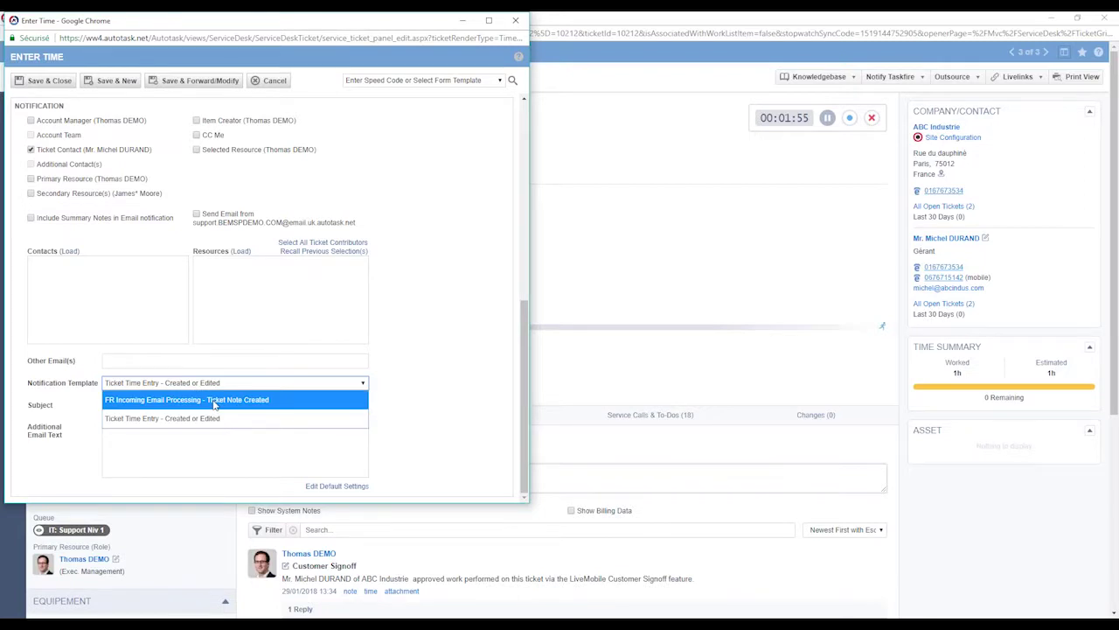
{"action": "left_click", "coordinate": [214, 403]}
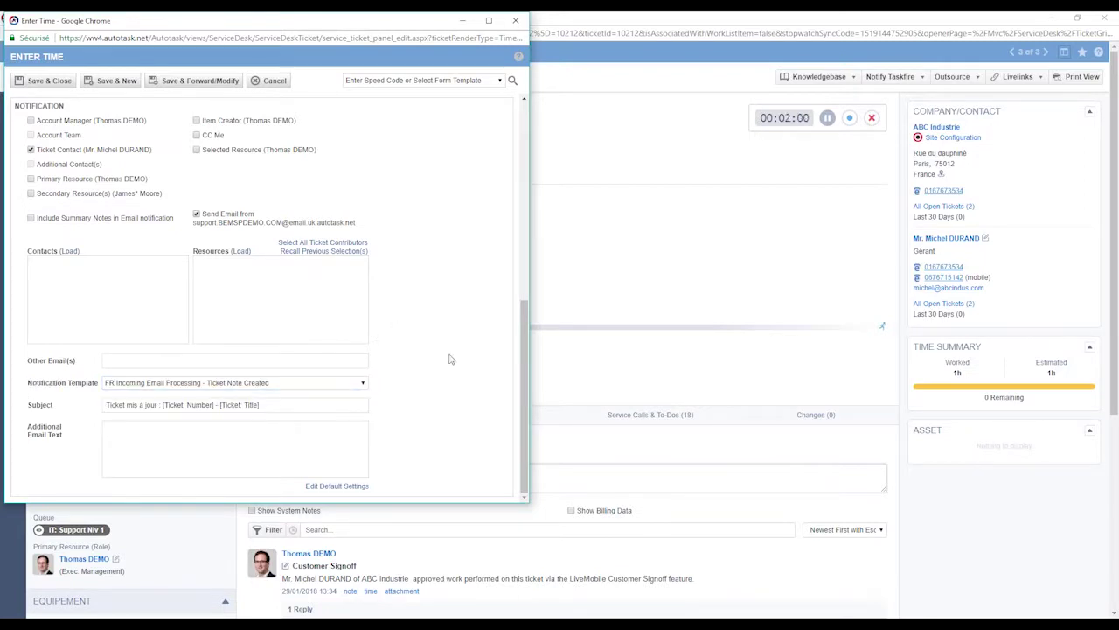
{"action": "scroll", "coordinate": [438, 380], "scroll_direction": "up", "scroll_amount": 10}
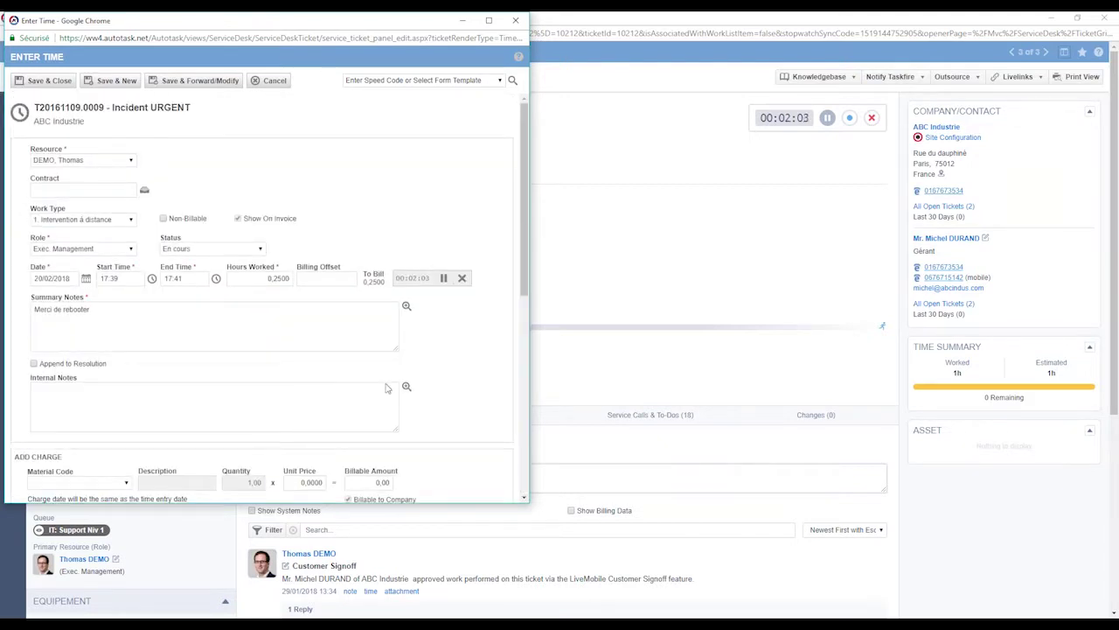
{"action": "scroll", "coordinate": [435, 390], "scroll_direction": "down", "scroll_amount": 5}
{"action": "left_click", "coordinate": [196, 340]}
{"action": "scroll", "coordinate": [196, 340], "scroll_direction": "down", "scroll_amount": 2}
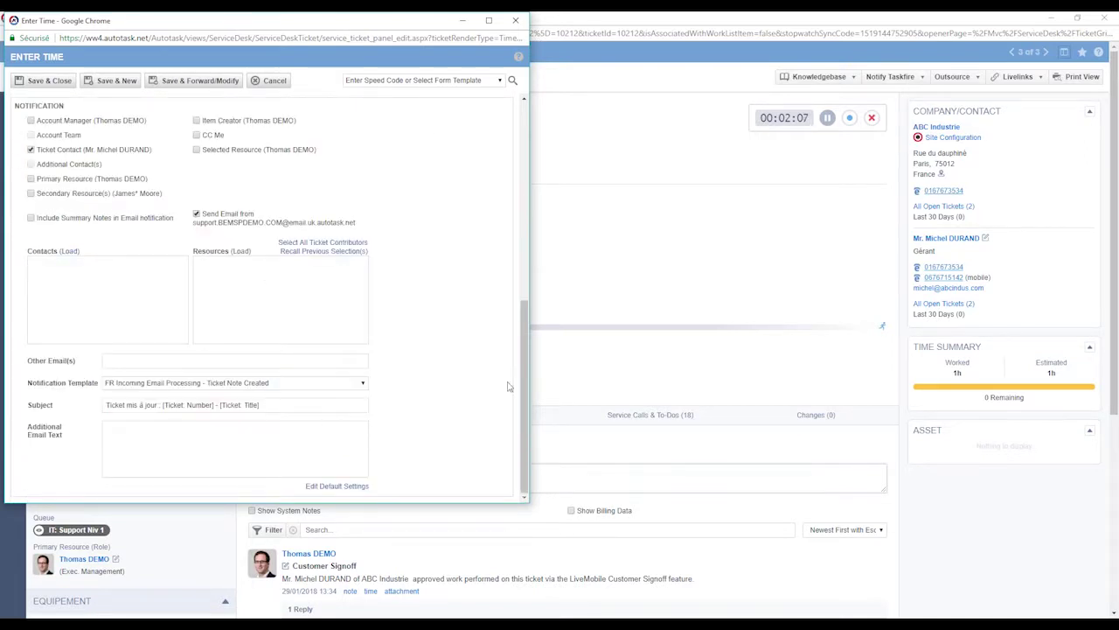
{"action": "scroll", "coordinate": [508, 385], "scroll_direction": "up", "scroll_amount": 10}
{"action": "left_click", "coordinate": [426, 79]}
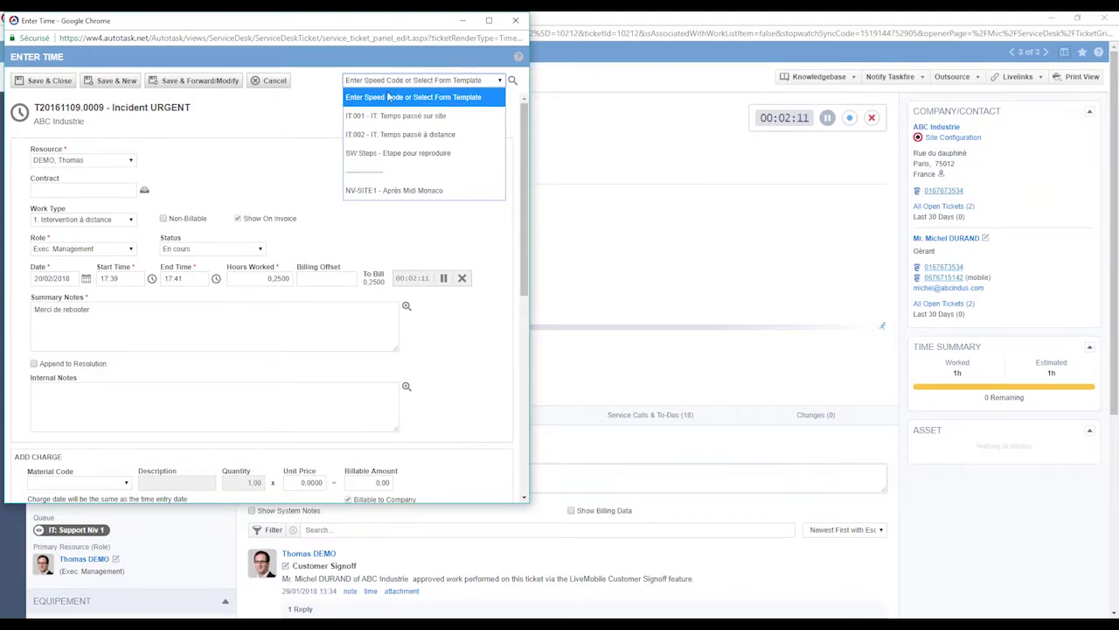
- Try the IT:001 and SW:Steps speed codes, settle on IT:002, and save the time entry
{"action": "left_click", "coordinate": [404, 138]}
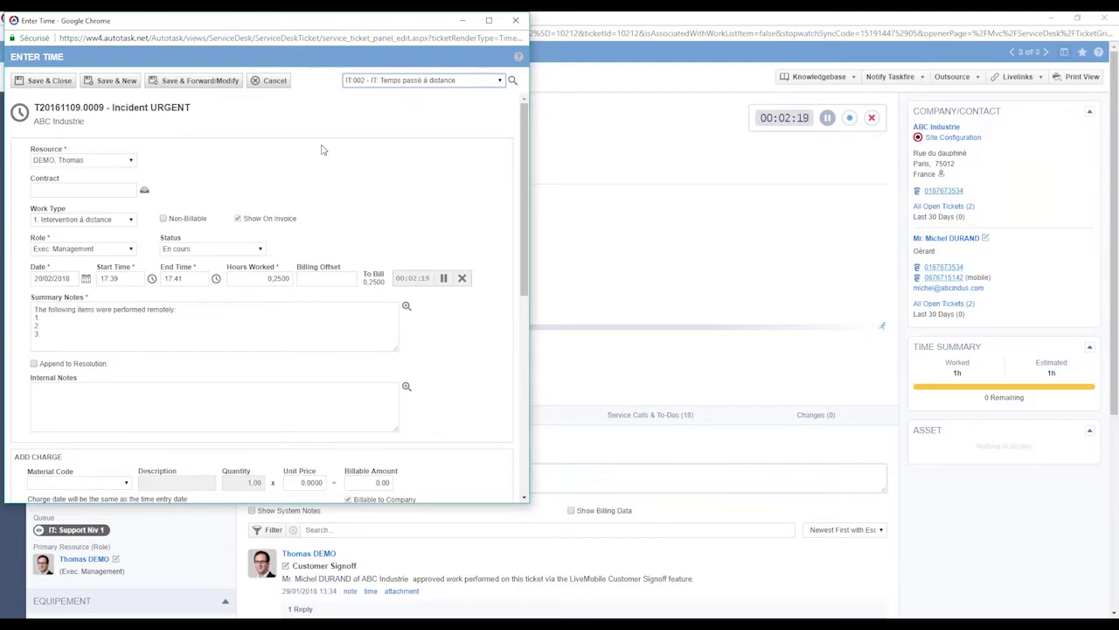
{"action": "left_click", "coordinate": [399, 85]}
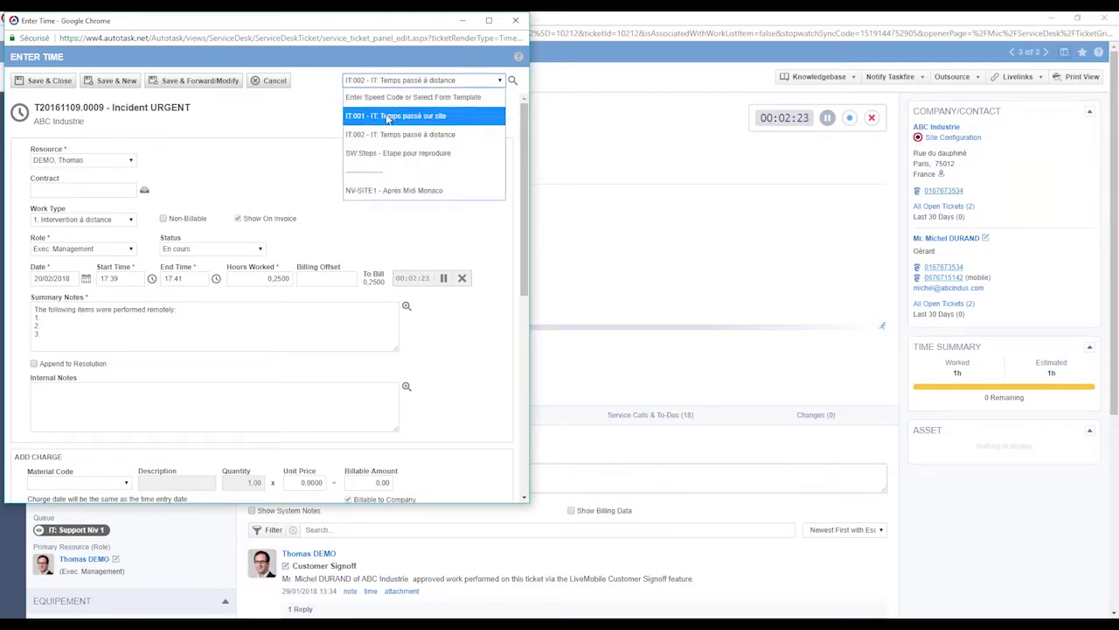
{"action": "left_click", "coordinate": [395, 115]}
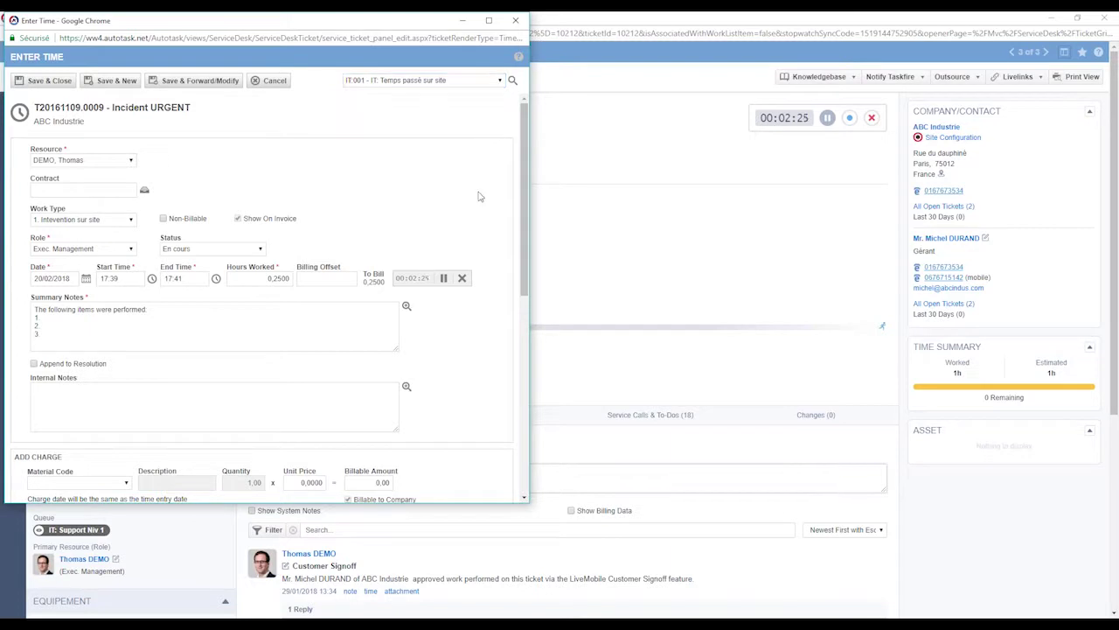
{"action": "scroll", "coordinate": [477, 295], "scroll_direction": "down", "scroll_amount": 10}
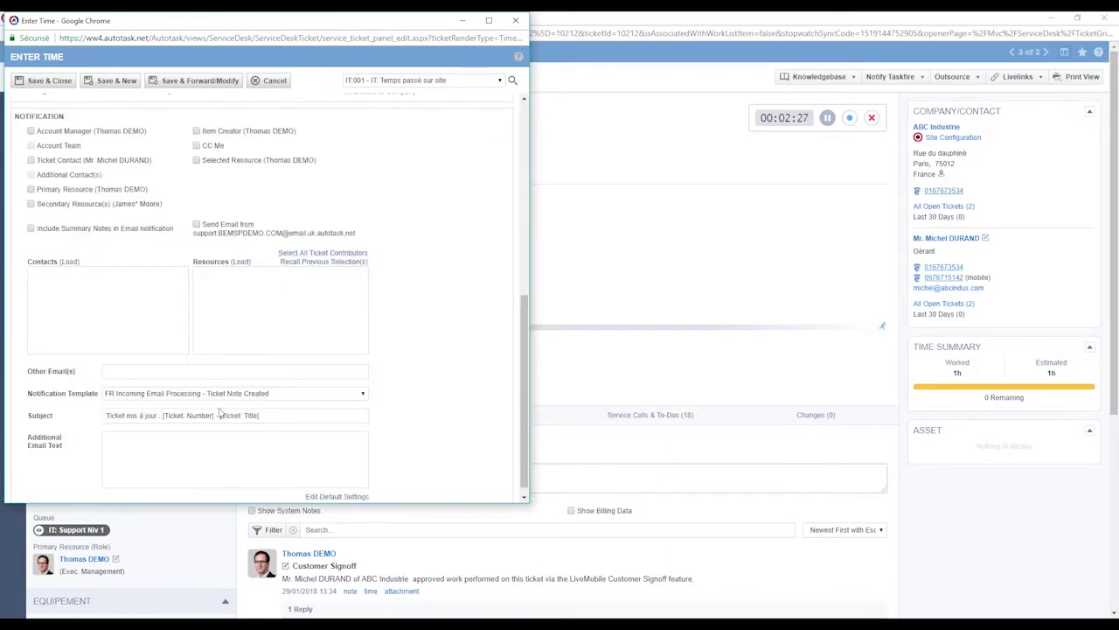
{"action": "scroll", "coordinate": [464, 313], "scroll_direction": "up", "scroll_amount": 10}
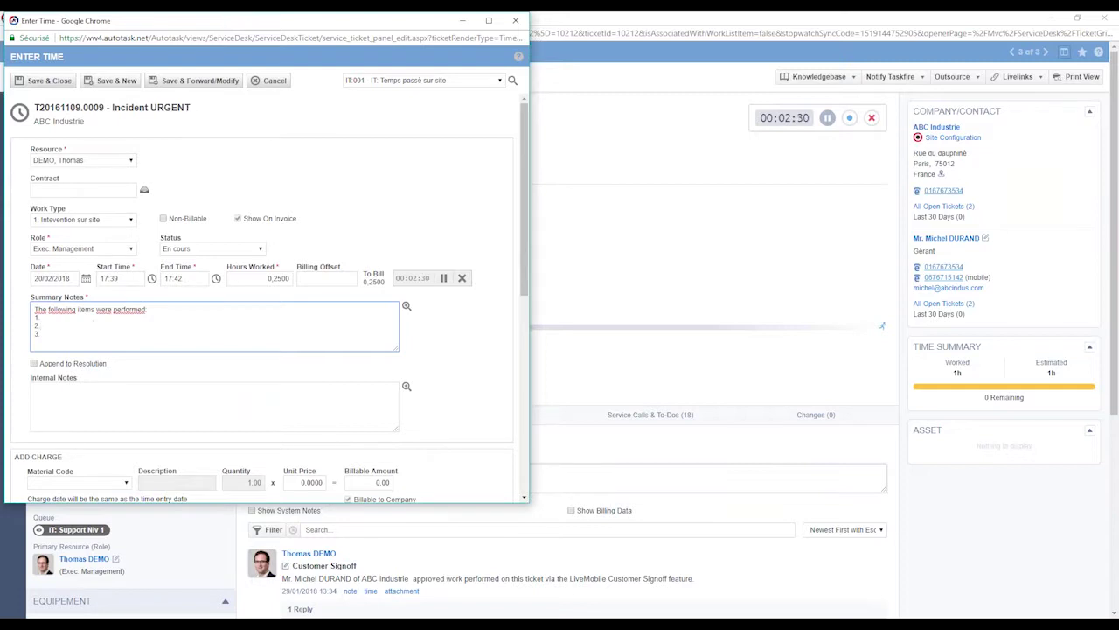
{"action": "left_click", "coordinate": [467, 82]}
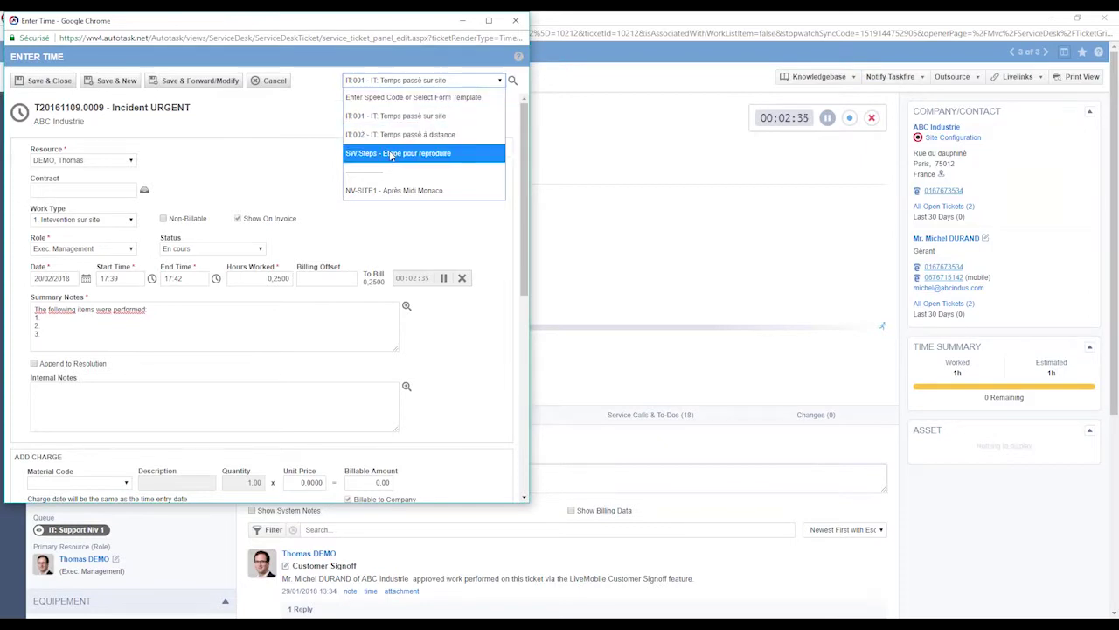
{"action": "left_click", "coordinate": [391, 155]}
{"action": "left_click", "coordinate": [425, 84]}
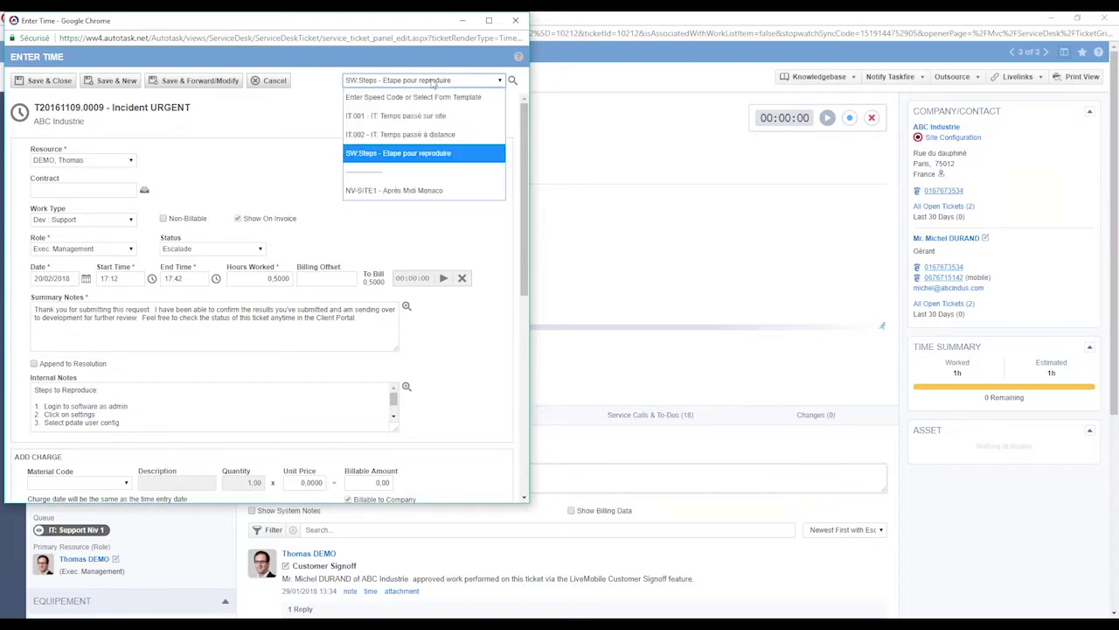
{"action": "left_click", "coordinate": [407, 133]}
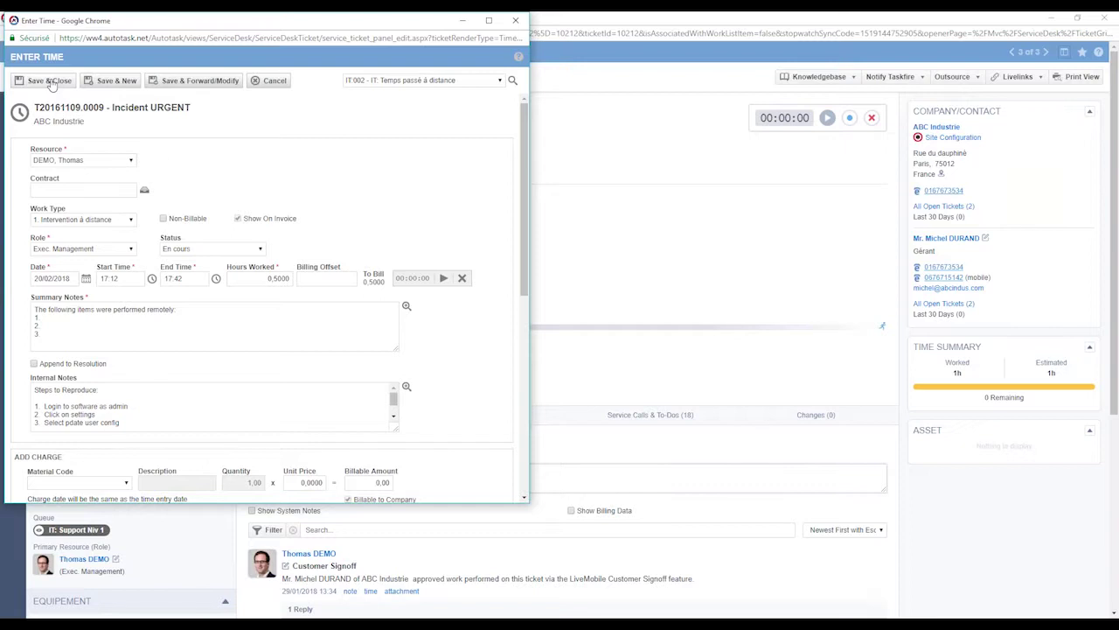
{"action": "left_click", "coordinate": [51, 83]}
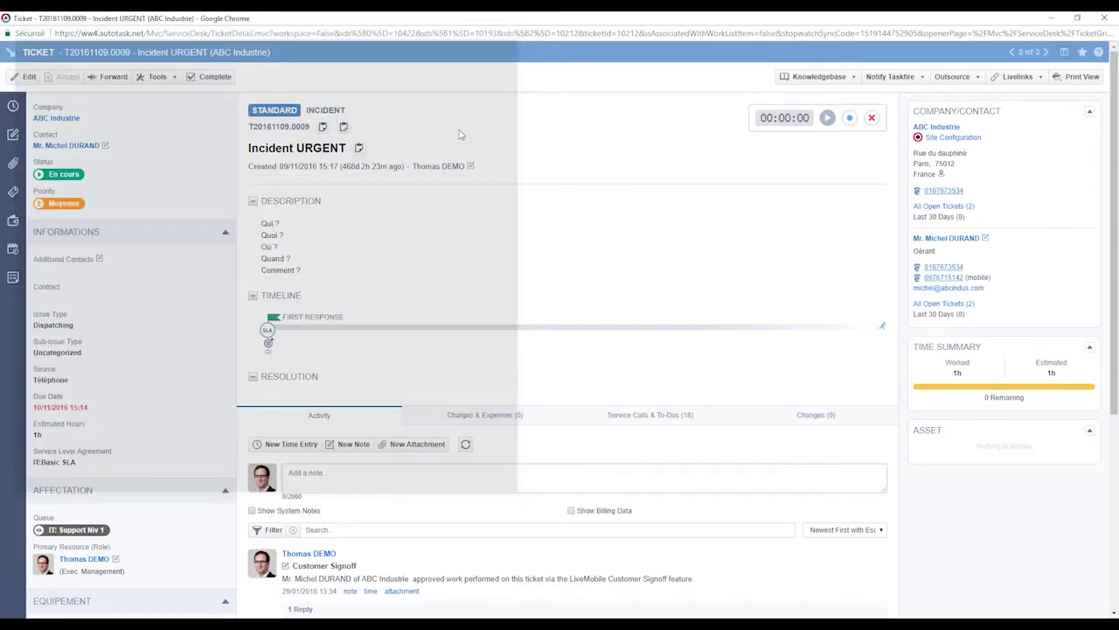
- Scroll through the Incident URGENT ticket's activity feed, then close the ticket window
{"action": "scroll", "coordinate": [593, 257], "scroll_direction": "down", "scroll_amount": 4}
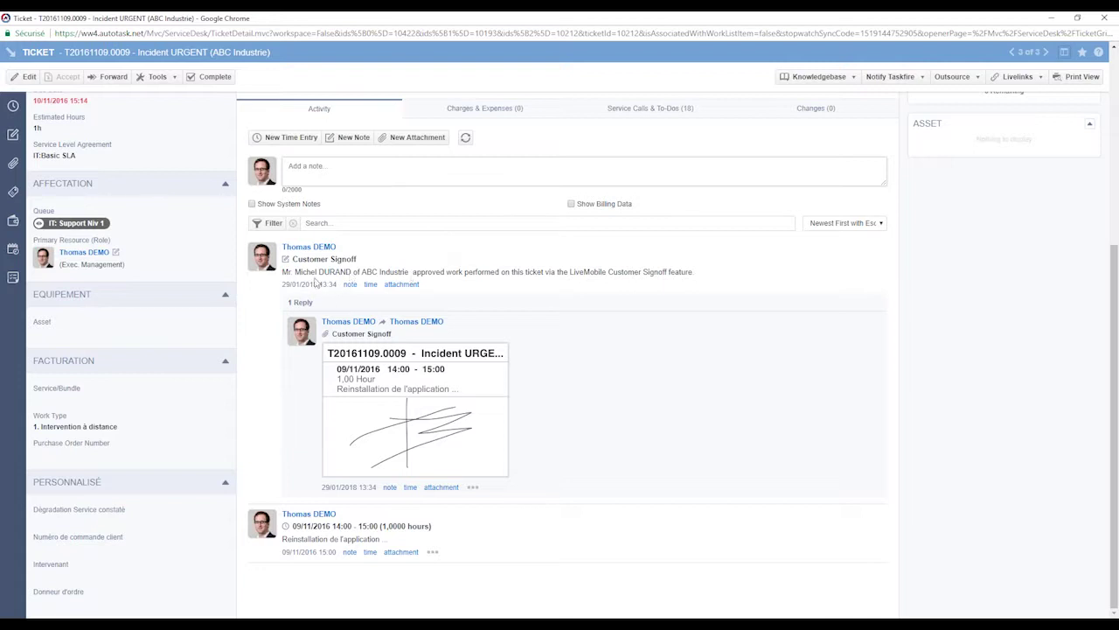
{"action": "left_click_drag", "start_coordinate": [284, 272], "coordinate": [389, 272]}
{"action": "left_click", "coordinate": [420, 269]}
{"action": "scroll", "coordinate": [523, 370], "scroll_direction": "up", "scroll_amount": 5}
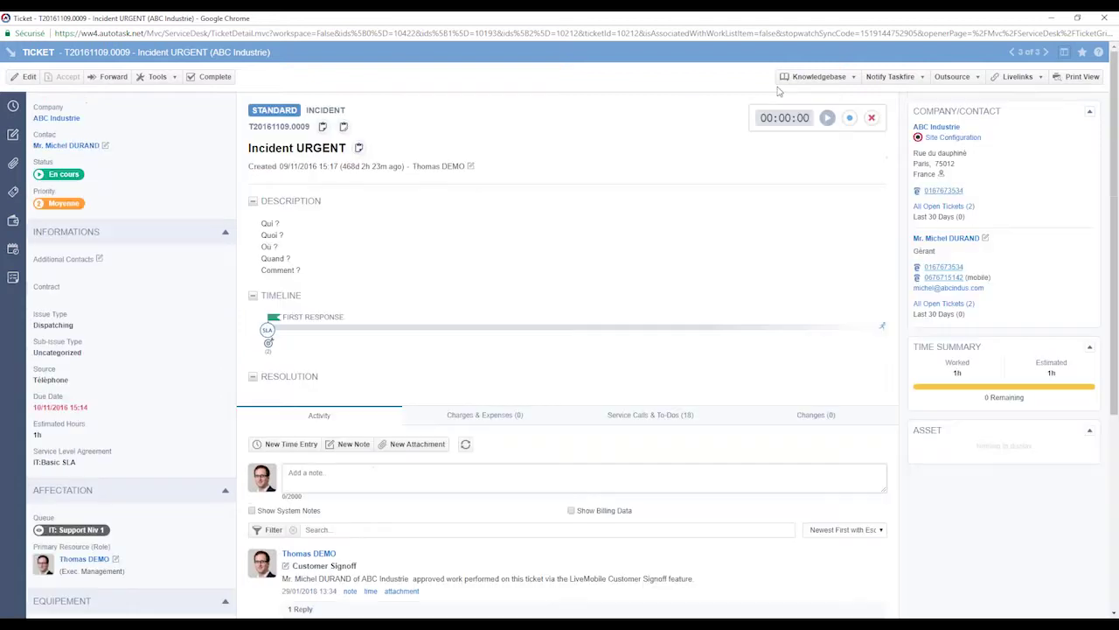
{"action": "left_click", "coordinate": [1104, 19]}
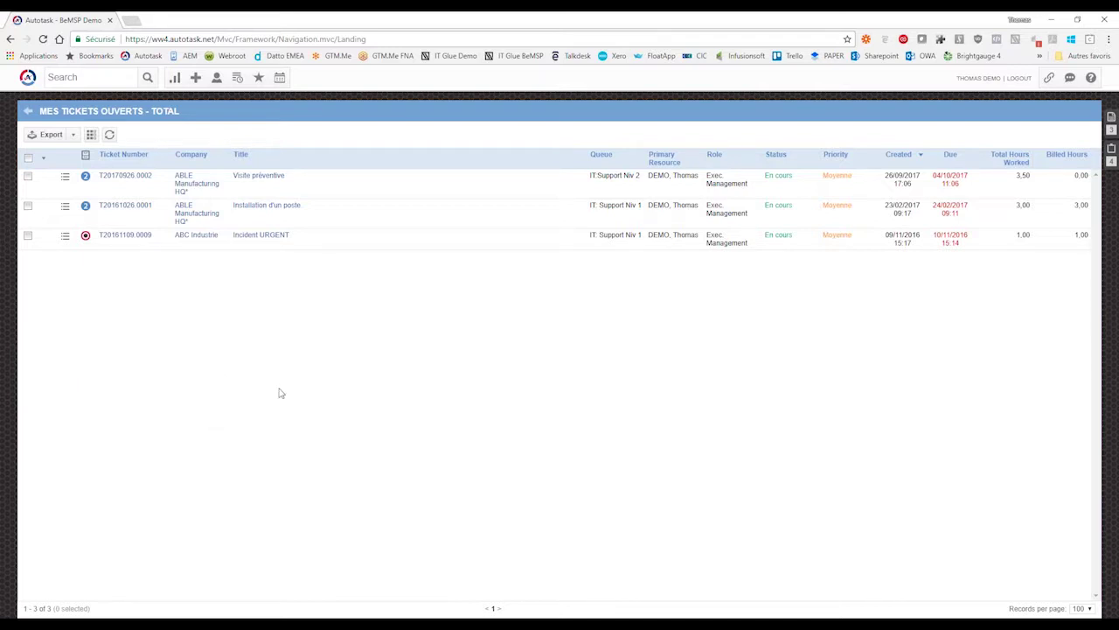
- Go to Admin > Workflow Rules and show the CRM tab's rules
{"action": "left_click", "coordinate": [28, 77]}
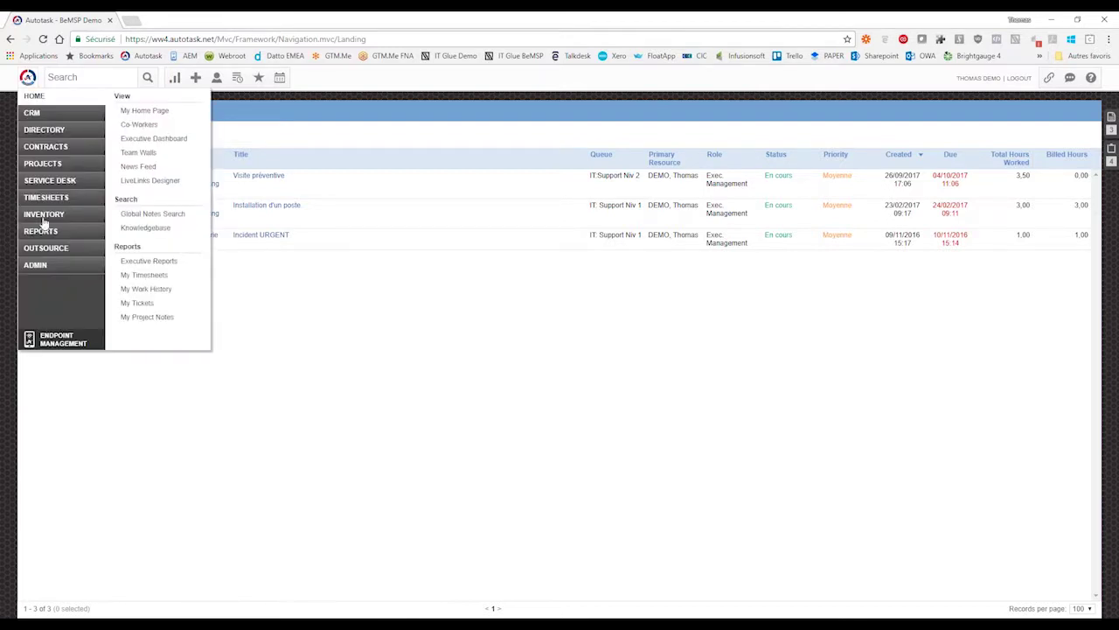
{"action": "mouse_move", "coordinate": [48, 273]}
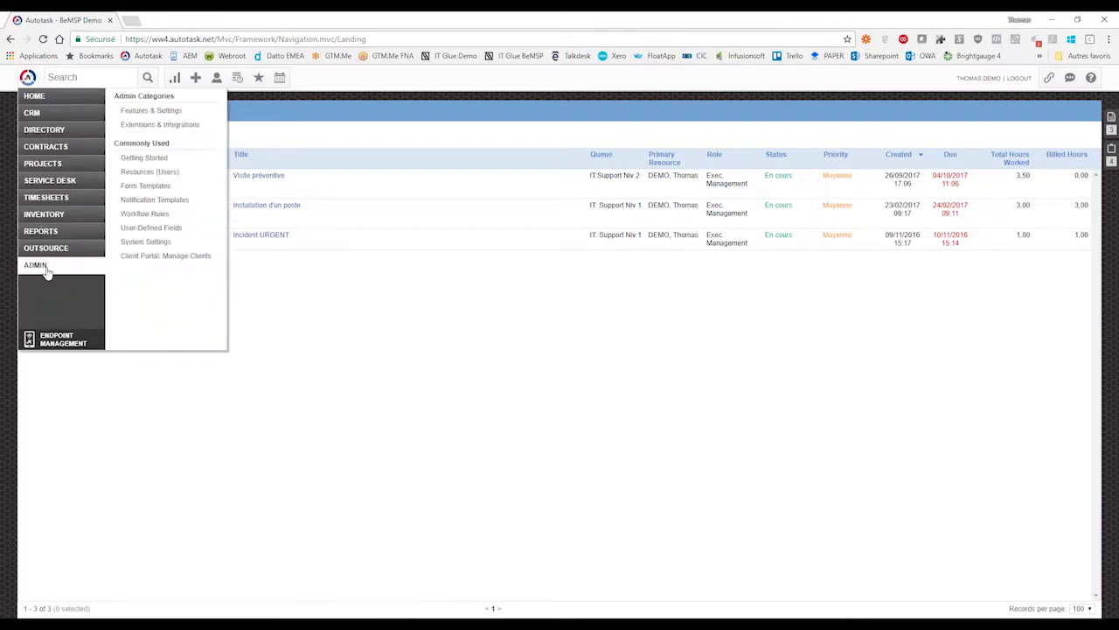
{"action": "left_click", "coordinate": [150, 214]}
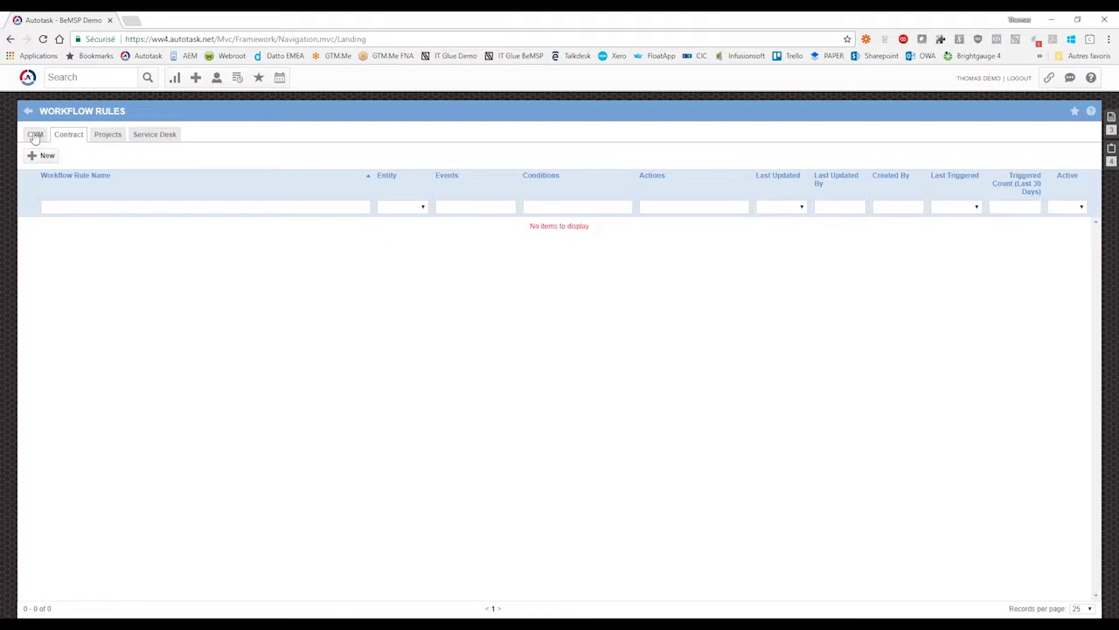
{"action": "left_click", "coordinate": [35, 136]}
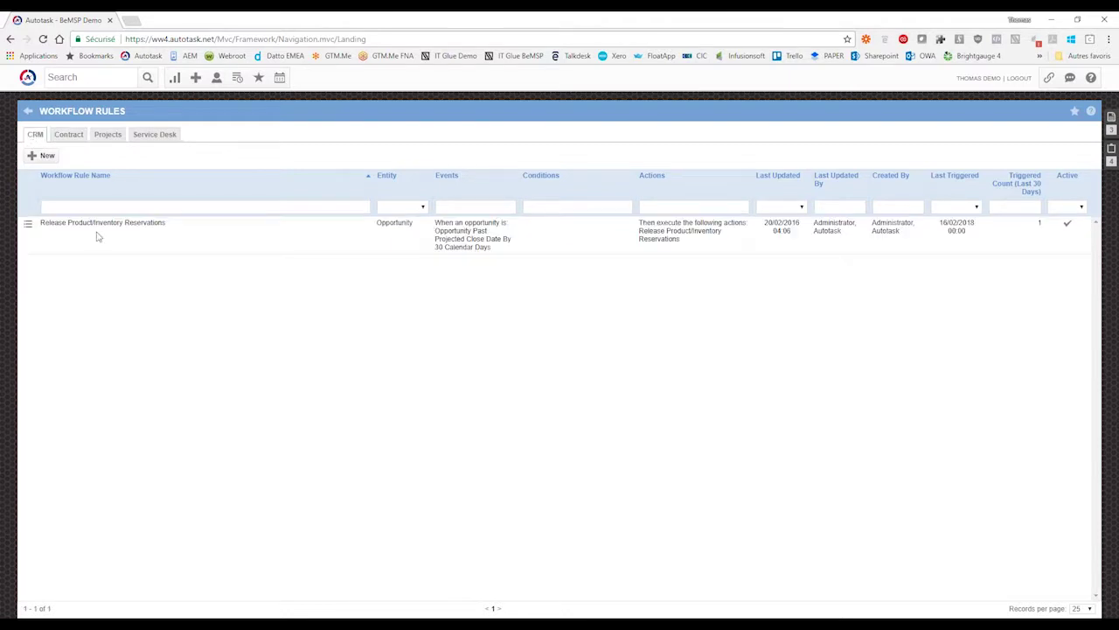
- Start a new workflow rule watching Asset records, discard it unsaved, and return to the slideshow
{"action": "left_click", "coordinate": [40, 156]}
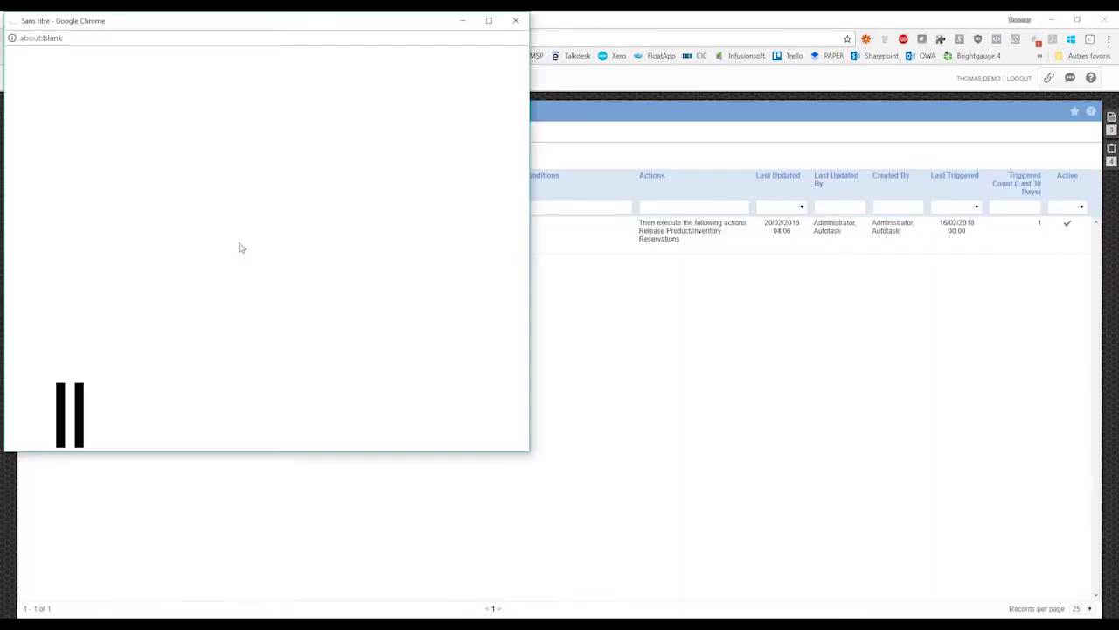
{"action": "left_click", "coordinate": [96, 243]}
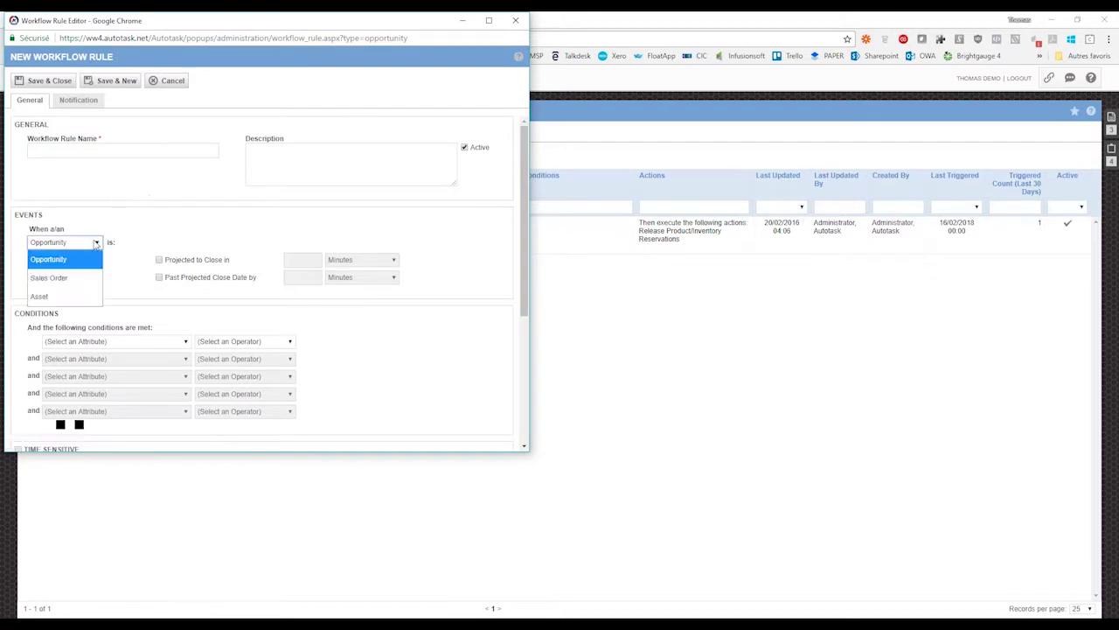
{"action": "left_click", "coordinate": [96, 243]}
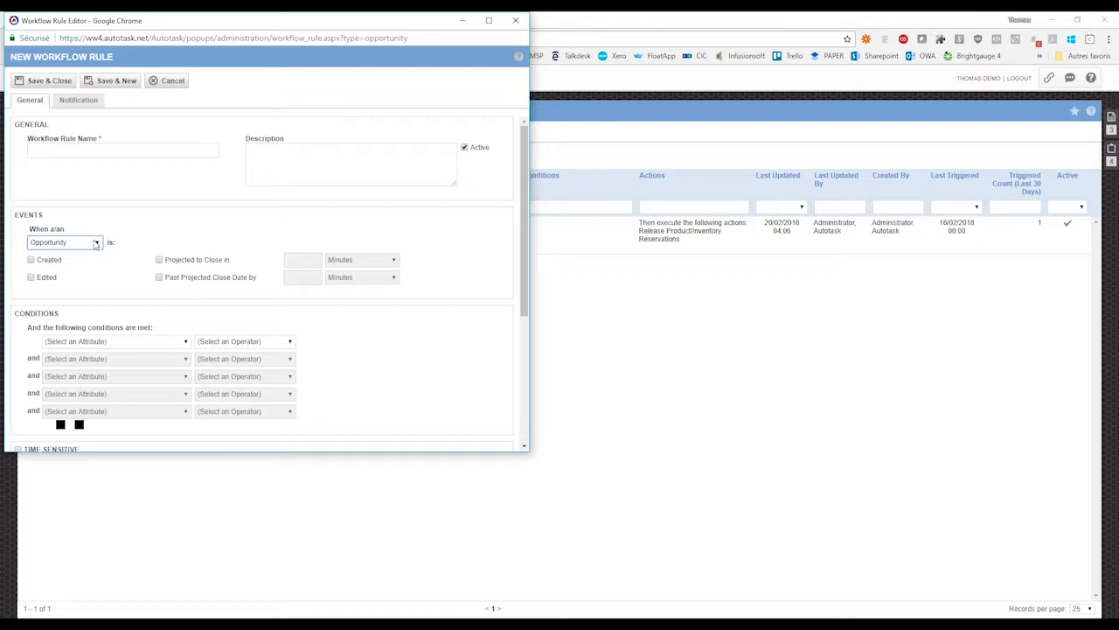
{"action": "left_click", "coordinate": [96, 243]}
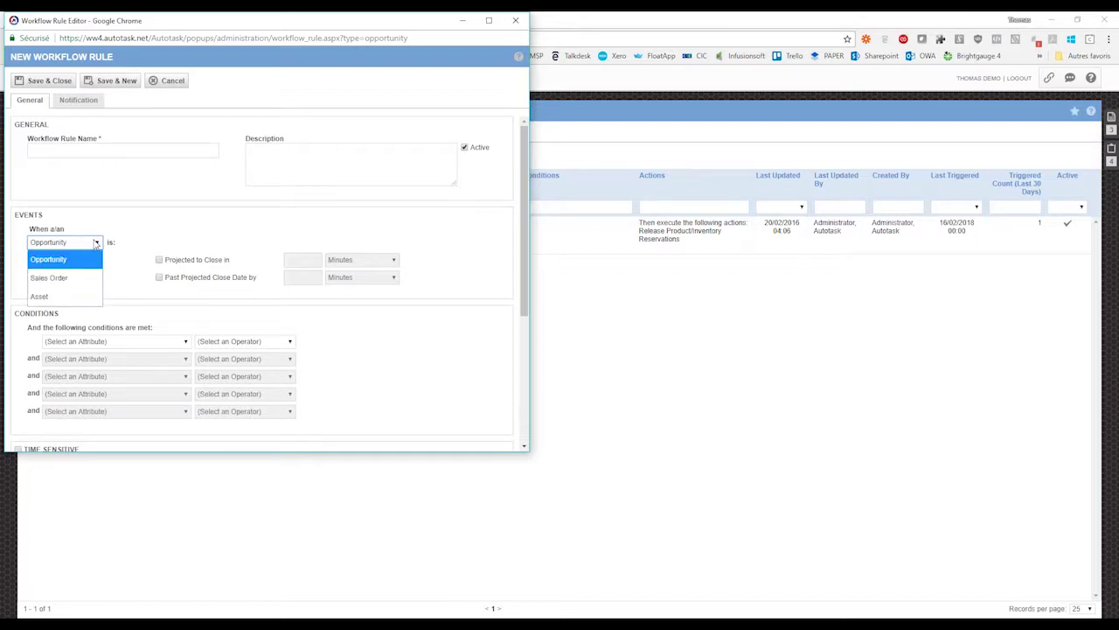
{"action": "left_click", "coordinate": [43, 298]}
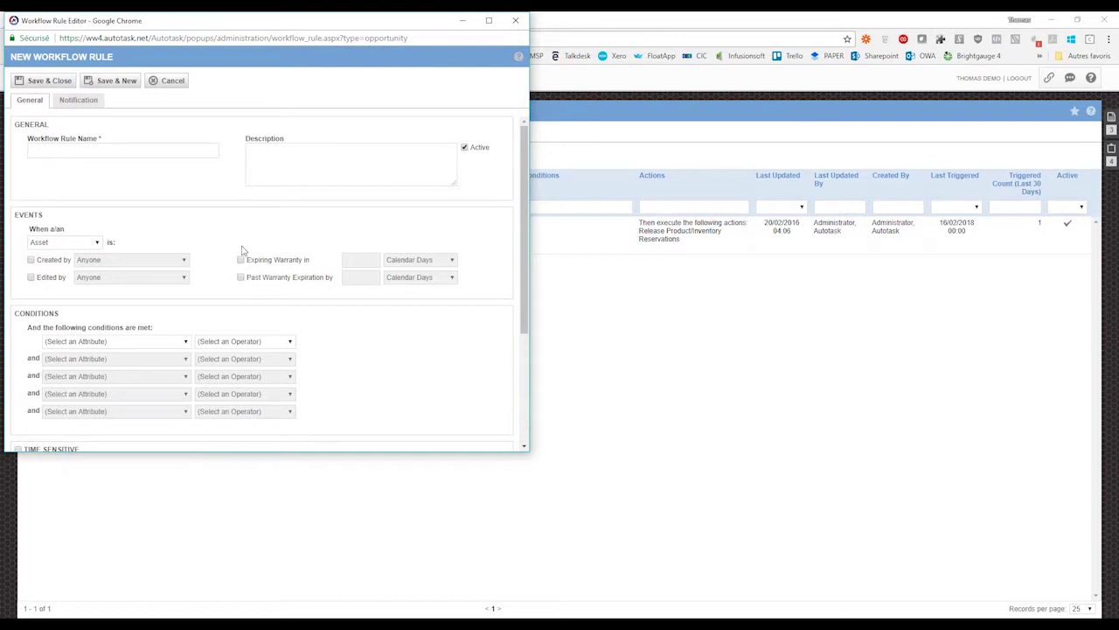
{"action": "left_click", "coordinate": [516, 20]}
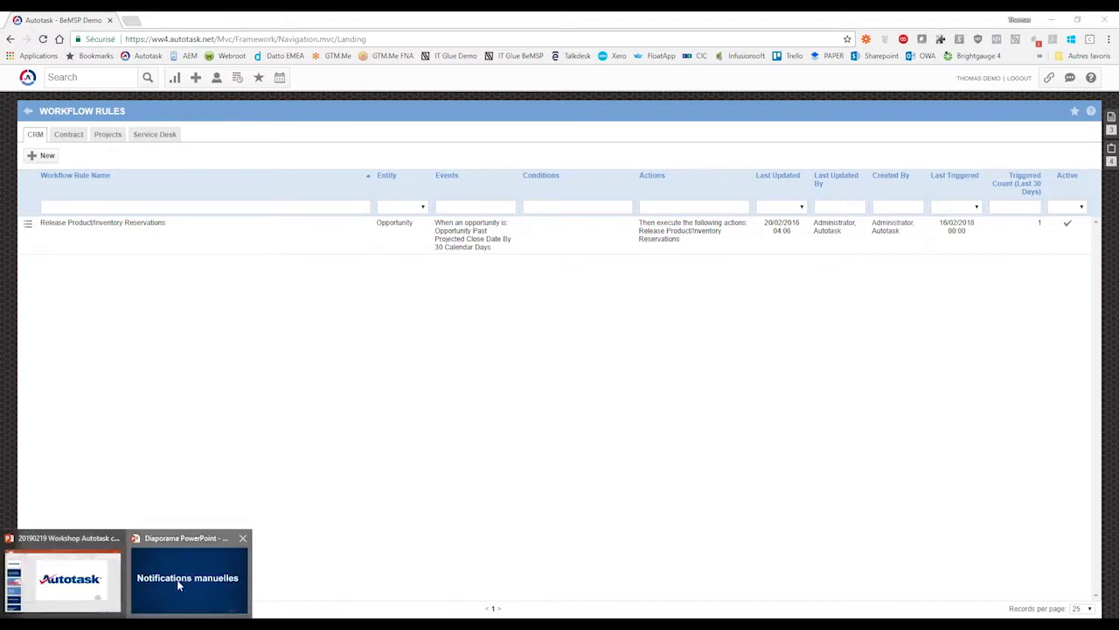
{"action": "left_click", "coordinate": [178, 584]}
- Advance the slideshow to the Form templates slide and switch back to Autotask
{"action": "key", "text": "Right"}
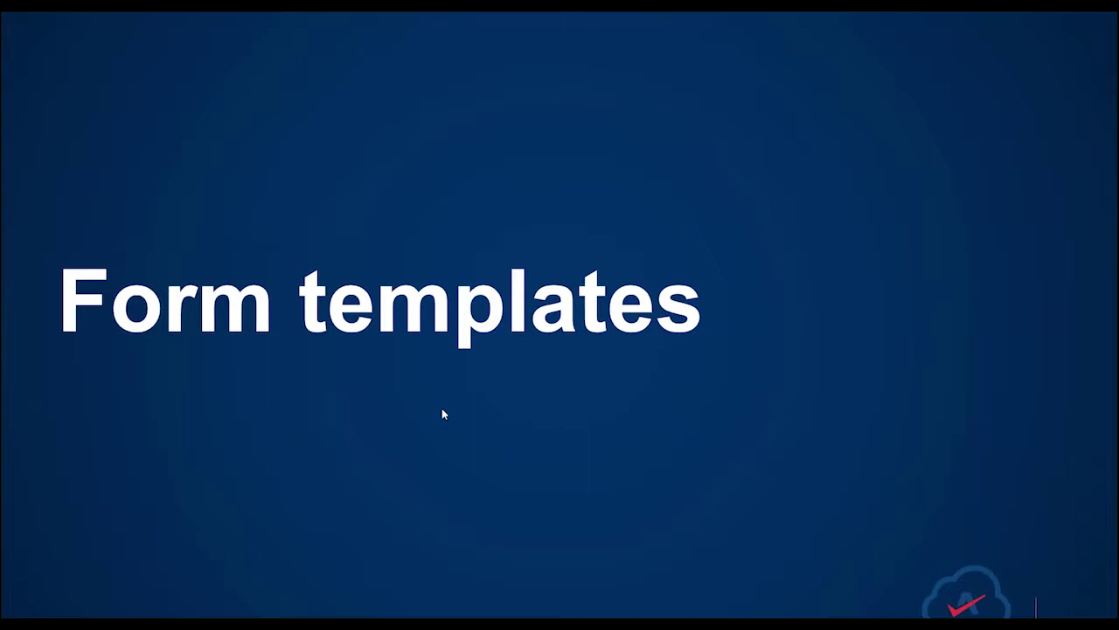
{"action": "key", "text": "alt+Tab"}
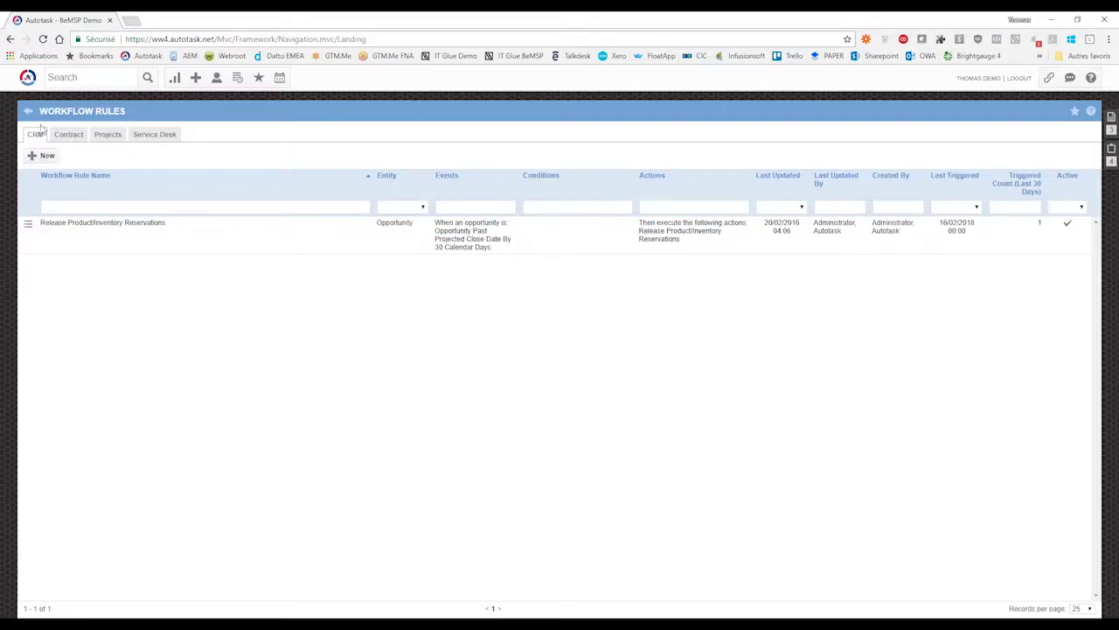
- Go to Admin > Form Templates and list the kinds of form template that can be created
{"action": "mouse_move", "coordinate": [29, 81]}
{"action": "mouse_move", "coordinate": [49, 271]}
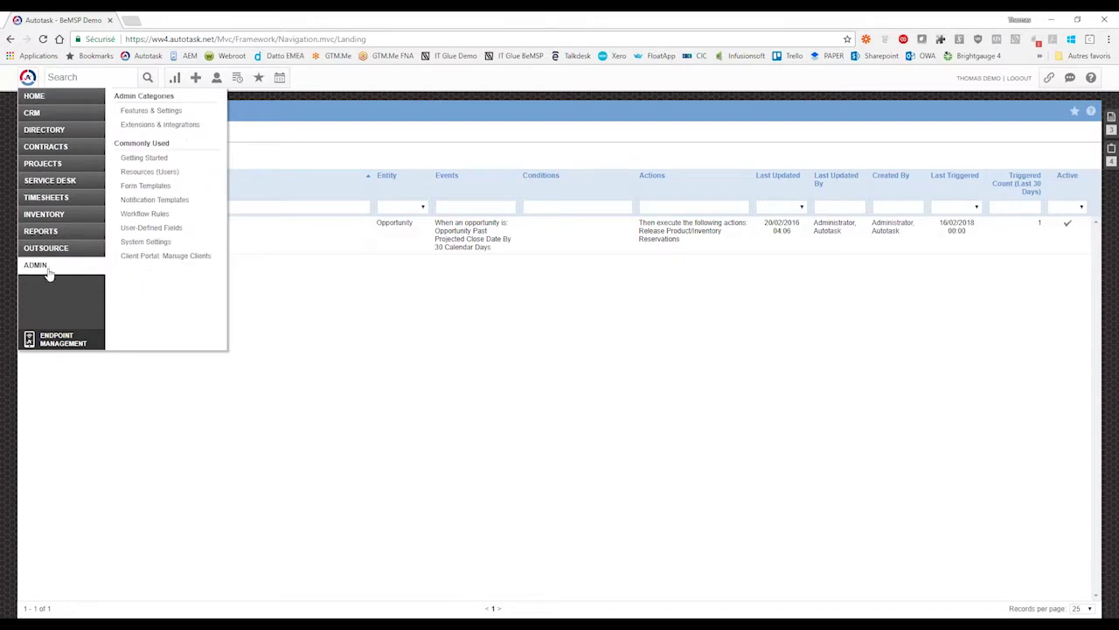
{"action": "left_click", "coordinate": [146, 186]}
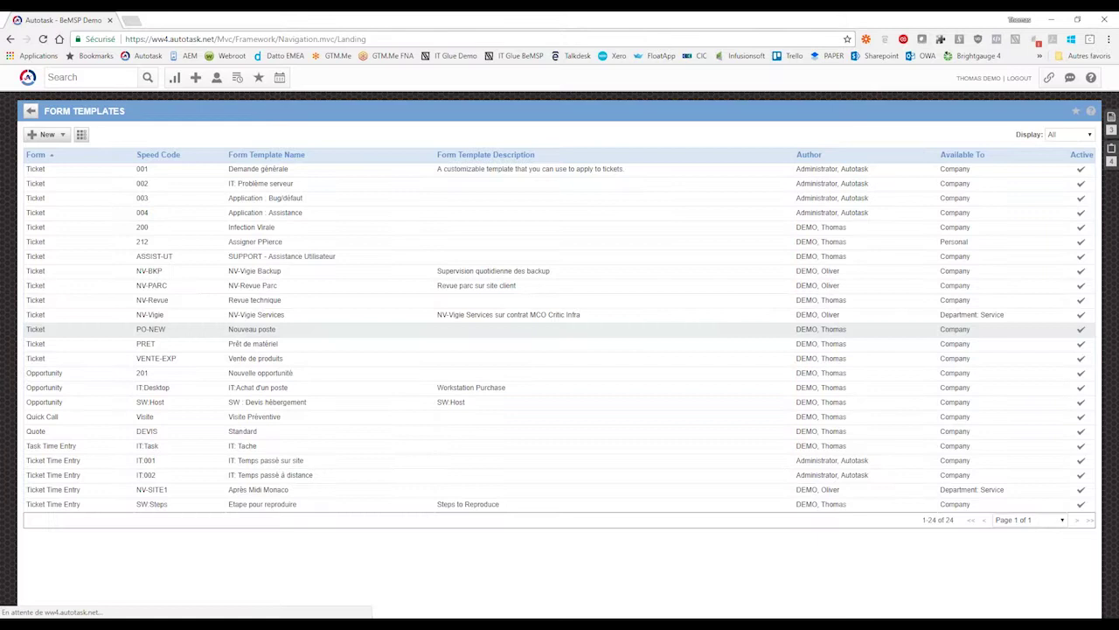
{"action": "left_click", "coordinate": [47, 135]}
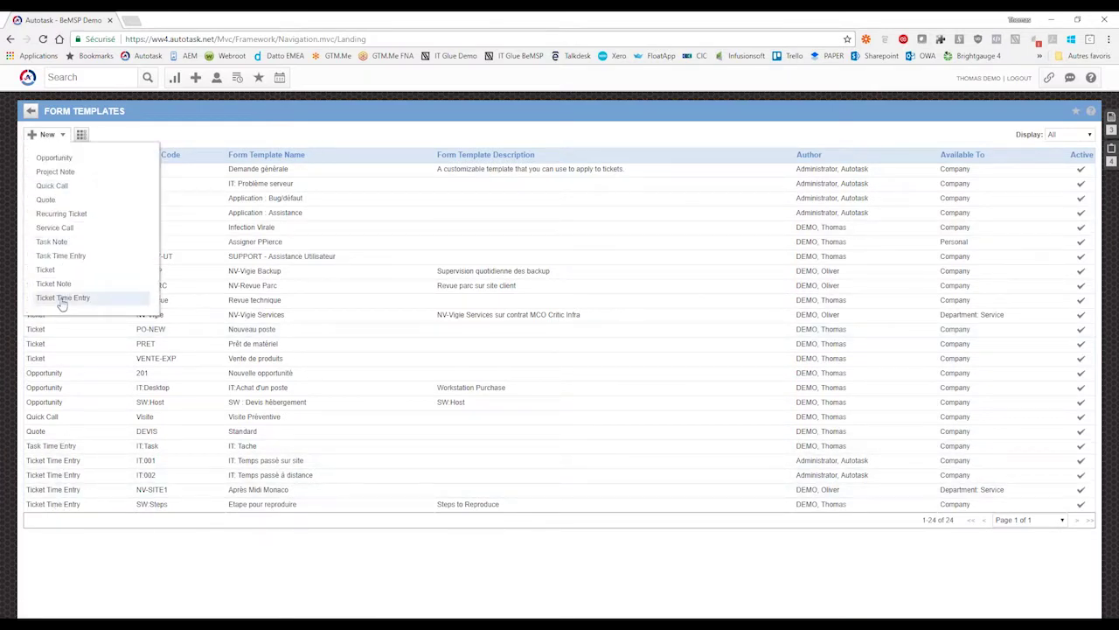
- Start a Ticket Time Entry template 'Temps avec notif client' (TPS-CLT), shared with Anyone in Company, status Waiting Customer
{"action": "left_click", "coordinate": [62, 299]}
{"action": "left_click", "coordinate": [70, 131]}
{"action": "type", "text": "Temps avec notif client"}
{"action": "key", "text": "Tab"}
{"action": "type", "text": "TPS-CLT"}
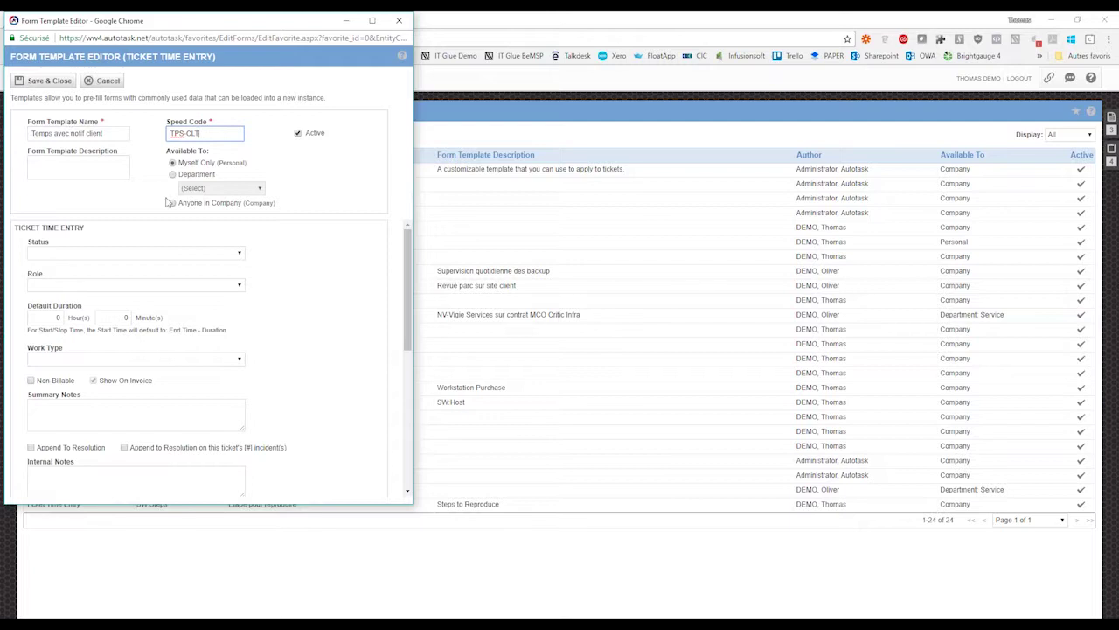
{"action": "left_click", "coordinate": [172, 203]}
{"action": "left_click", "coordinate": [238, 255]}
{"action": "left_click", "coordinate": [68, 401]}
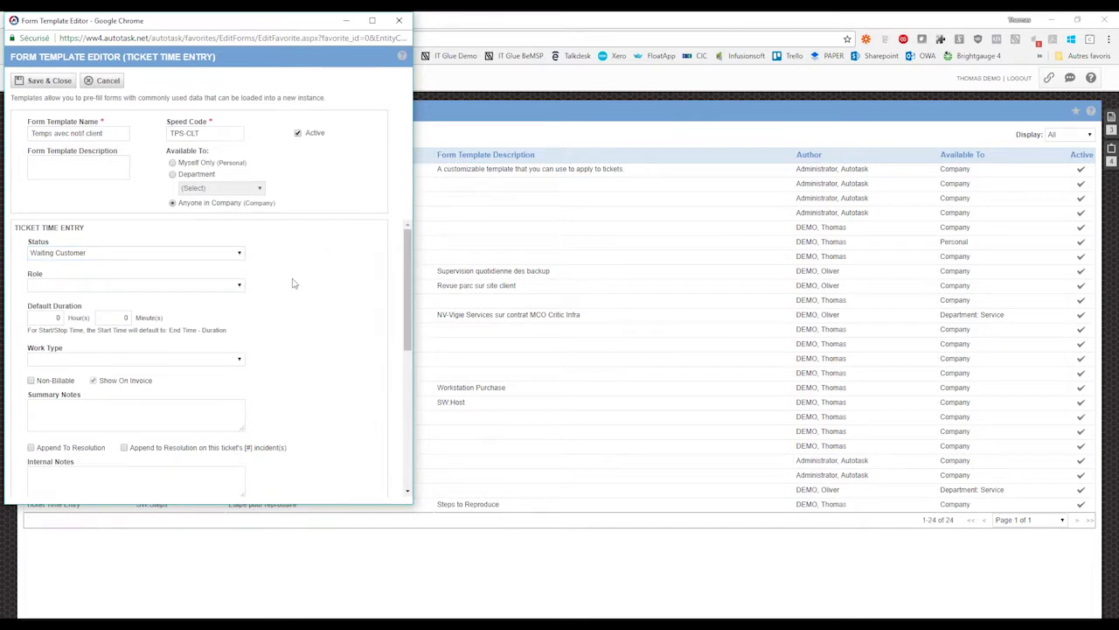
- Notify the ticket contact with the FR Incoming Email Processing - Ticket Note Created template and save
{"action": "scroll", "coordinate": [332, 302], "scroll_direction": "down", "scroll_amount": 1}
{"action": "scroll", "coordinate": [332, 302], "scroll_direction": "down", "scroll_amount": 4}
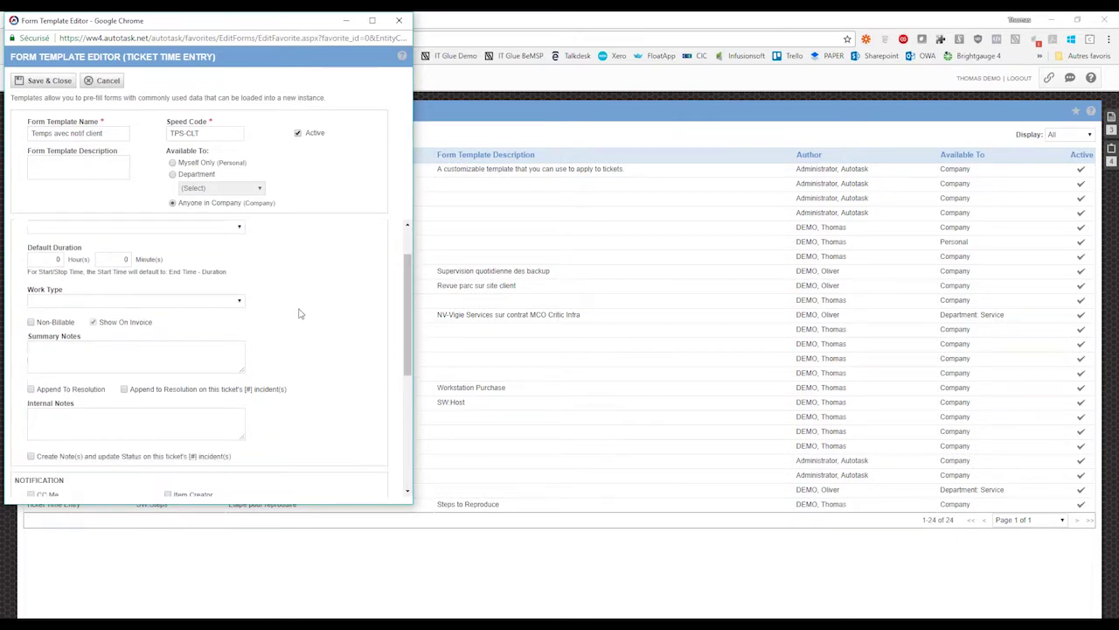
{"action": "scroll", "coordinate": [312, 323], "scroll_direction": "down", "scroll_amount": 1}
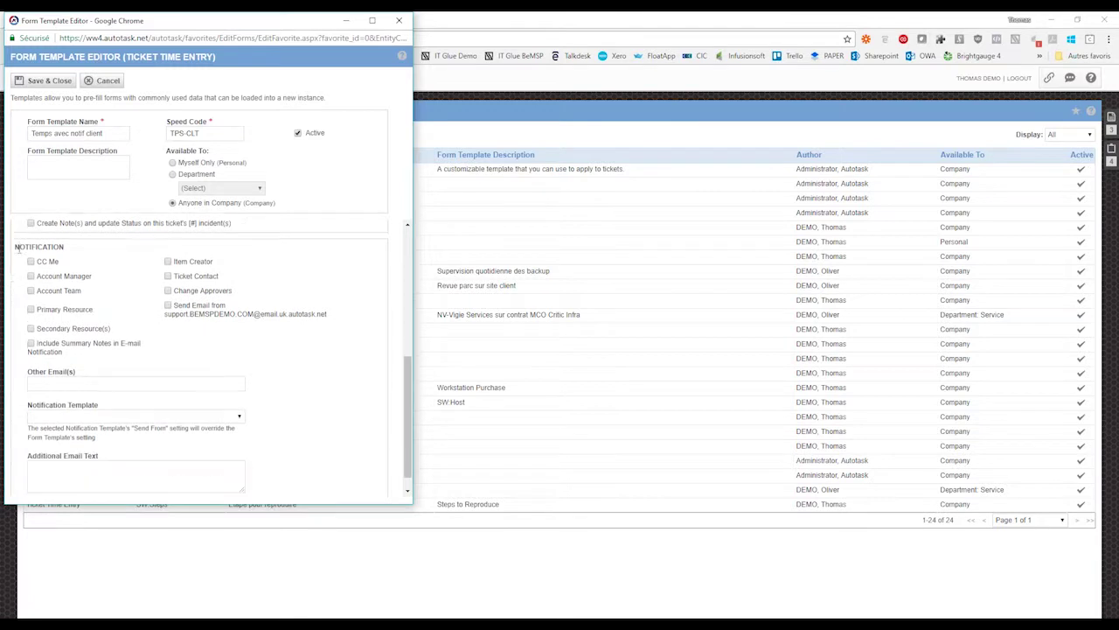
{"action": "double_click", "coordinate": [27, 247]}
{"action": "left_click", "coordinate": [289, 270]}
{"action": "left_click", "coordinate": [168, 277]}
{"action": "left_click", "coordinate": [237, 417]}
{"action": "left_click", "coordinate": [214, 451]}
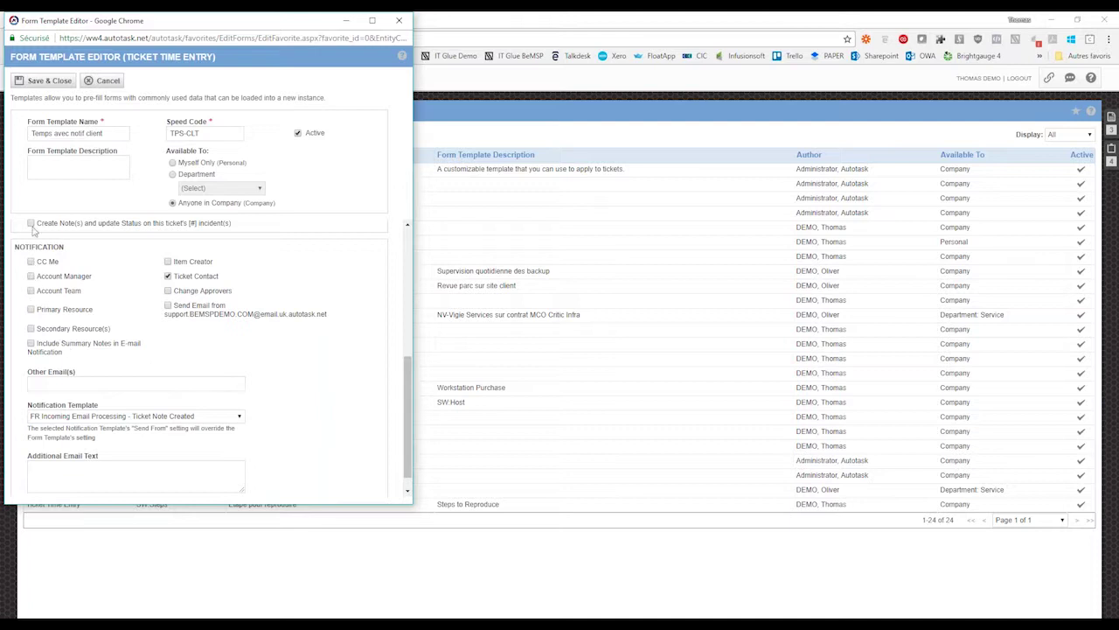
{"action": "left_click", "coordinate": [40, 85]}
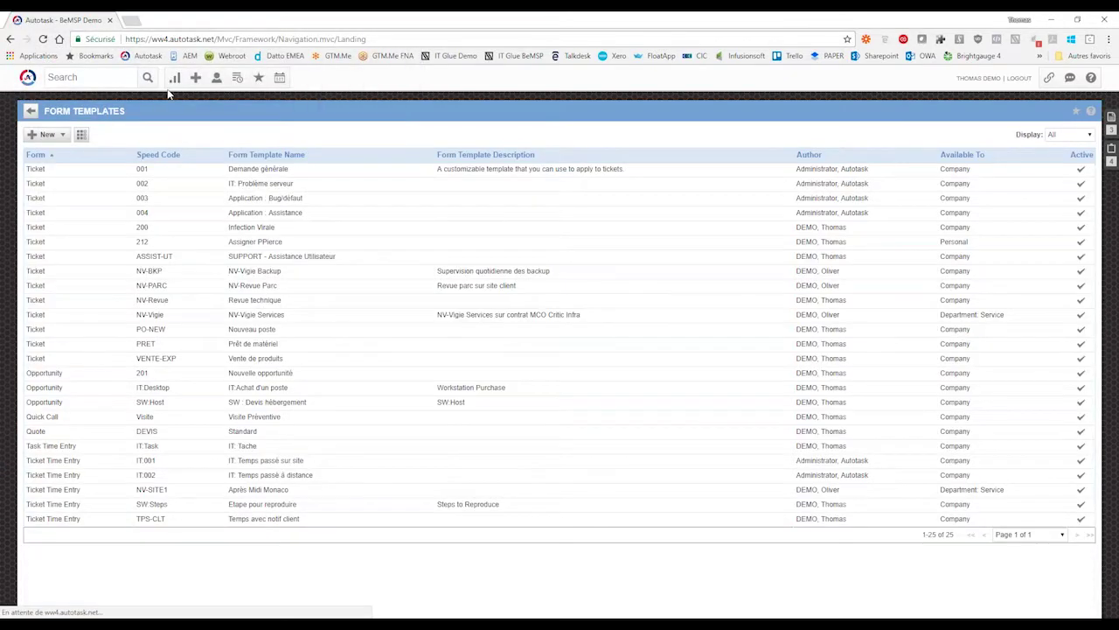
- Open ticket 'Installation d'un poste' from Mes tickets ouverts on the Technicien HelpDesk dashboard
{"action": "mouse_move", "coordinate": [175, 77]}
{"action": "left_click", "coordinate": [219, 198]}
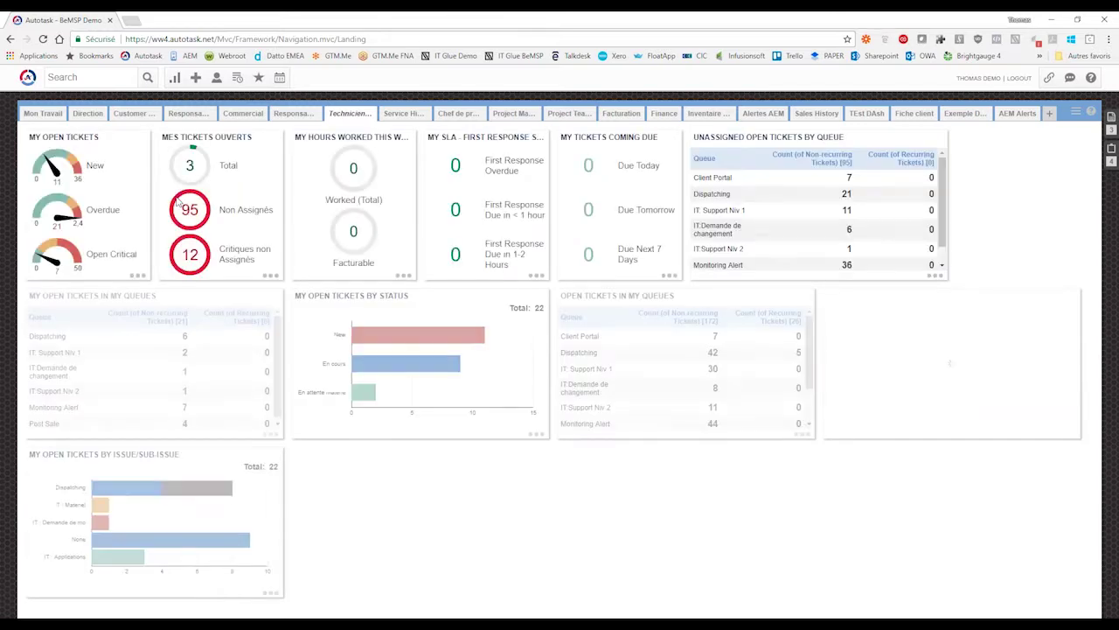
{"action": "left_click", "coordinate": [191, 168]}
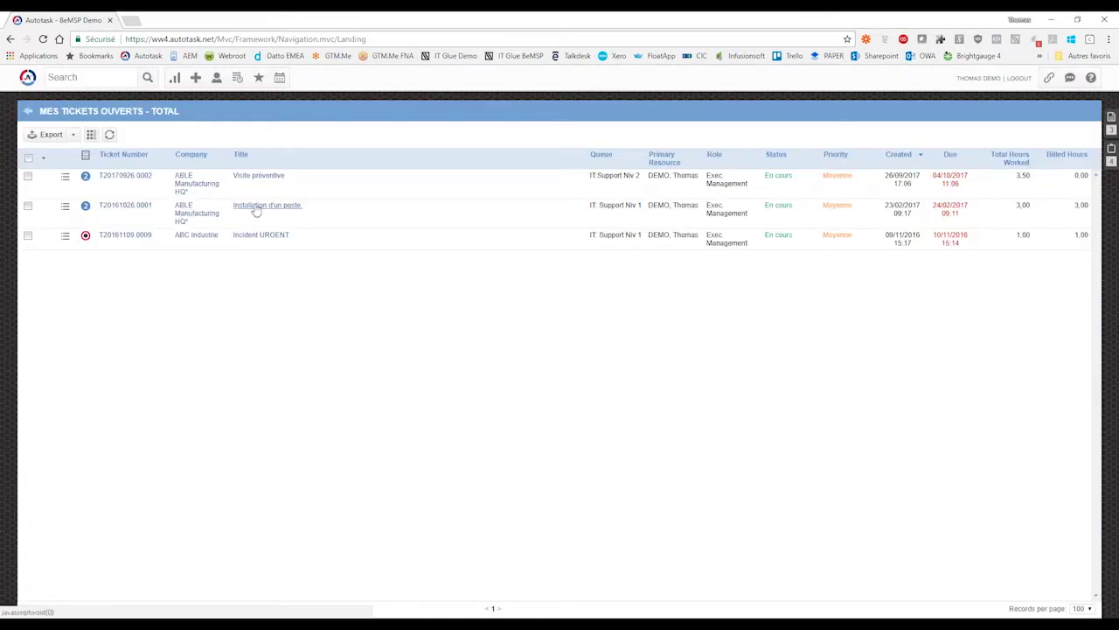
{"action": "left_click", "coordinate": [255, 209]}
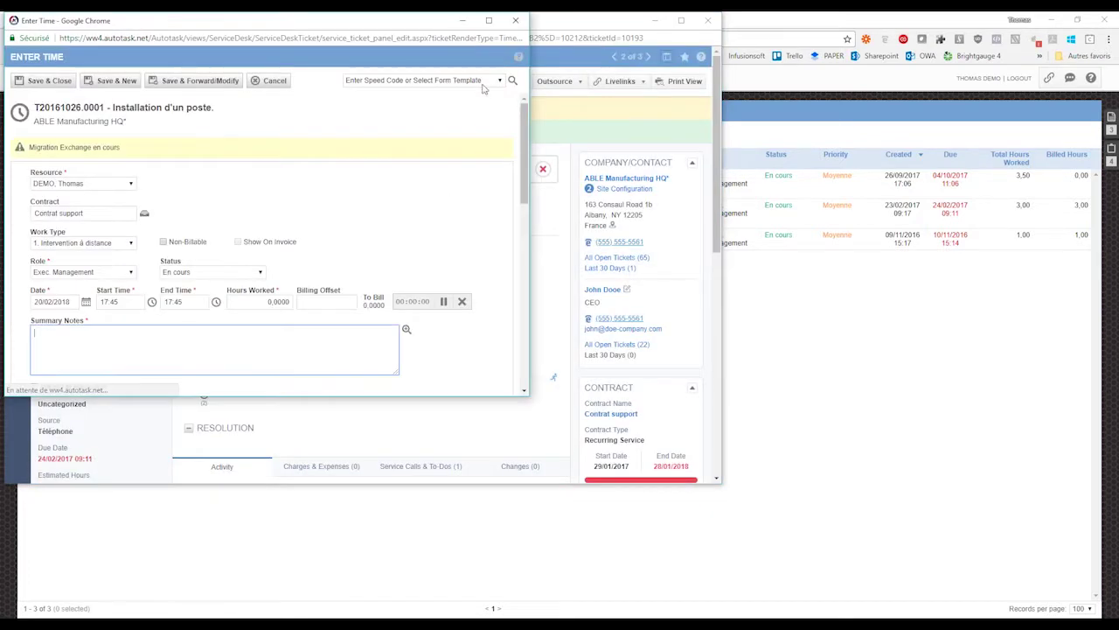
- Apply the TPS-CLT speed code to the time entry and review its notification fields
{"action": "left_click", "coordinate": [487, 80]}
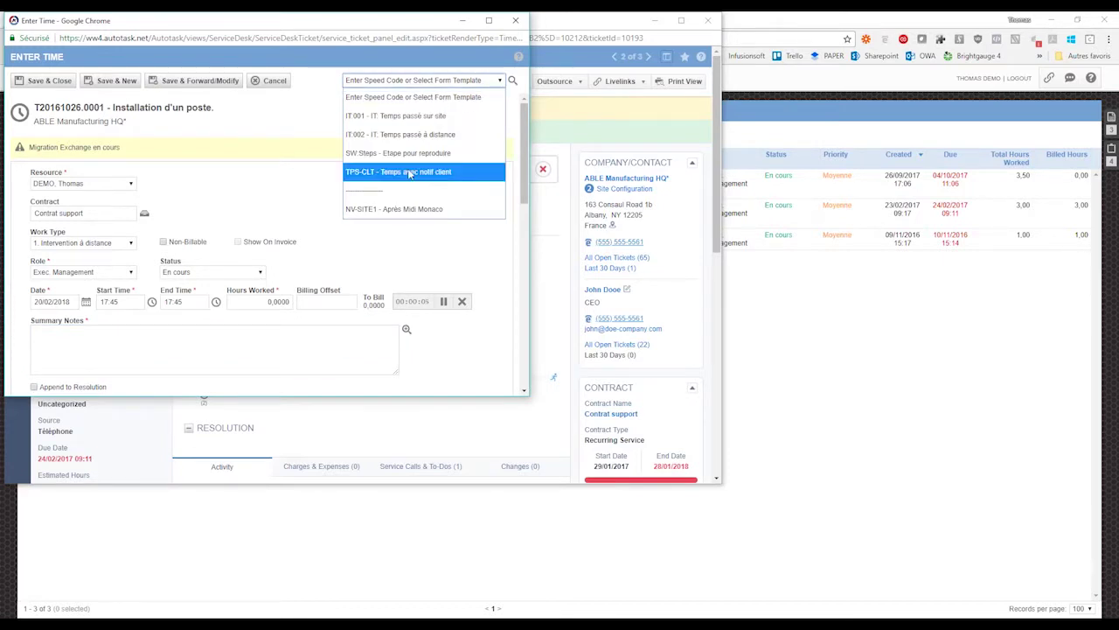
{"action": "key", "text": "Return"}
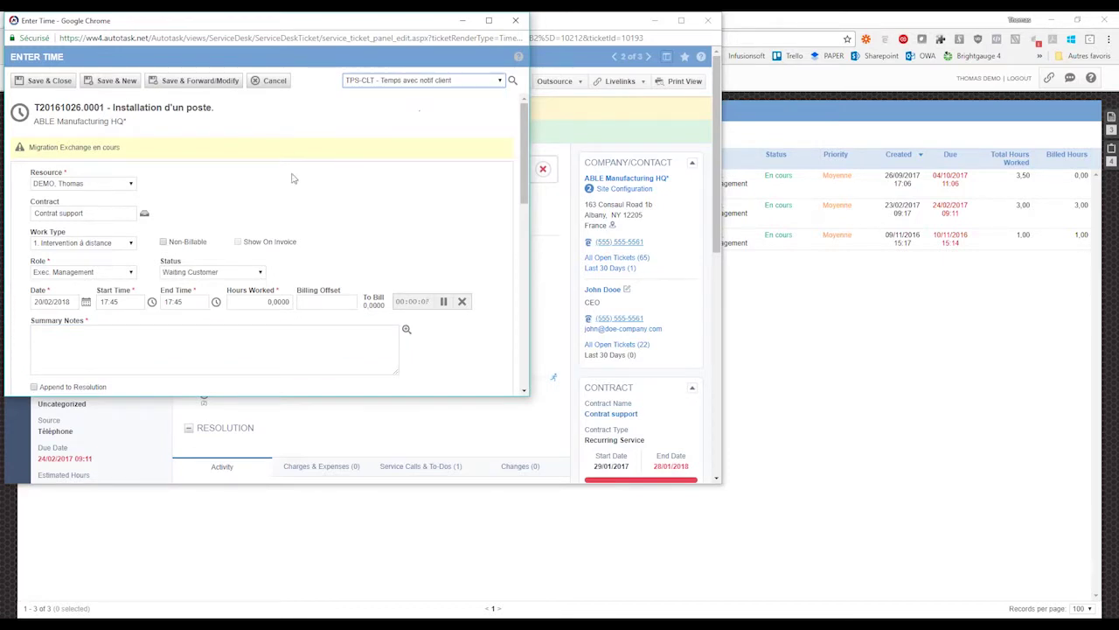
{"action": "left_click_drag", "start_coordinate": [525, 120], "coordinate": [537, 266]}
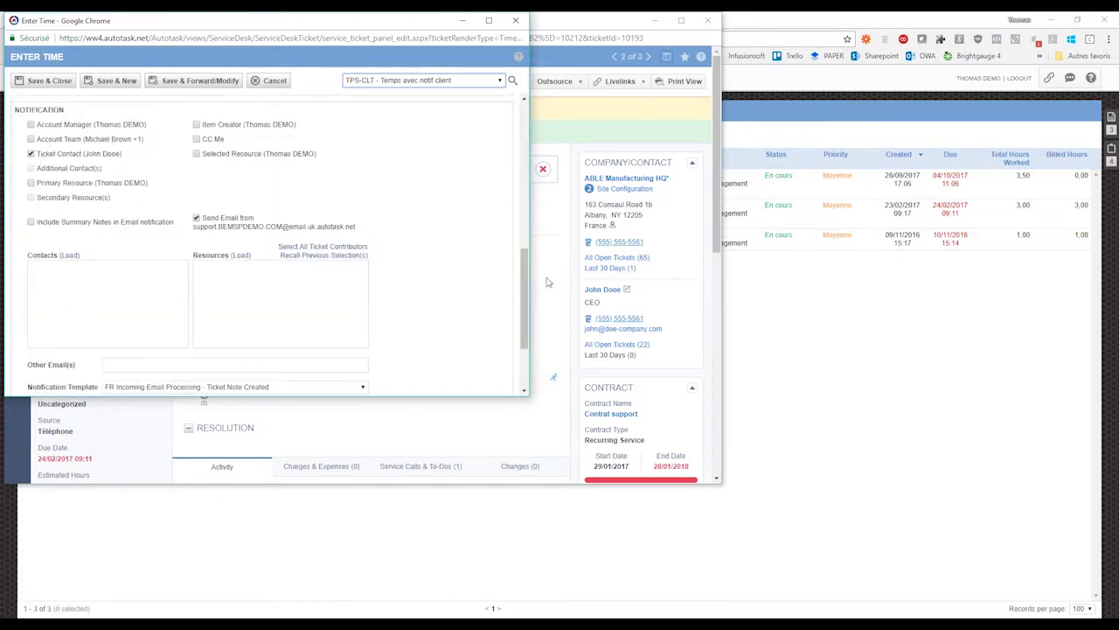
{"action": "scroll", "coordinate": [262, 280], "scroll_direction": "down", "scroll_amount": 3}
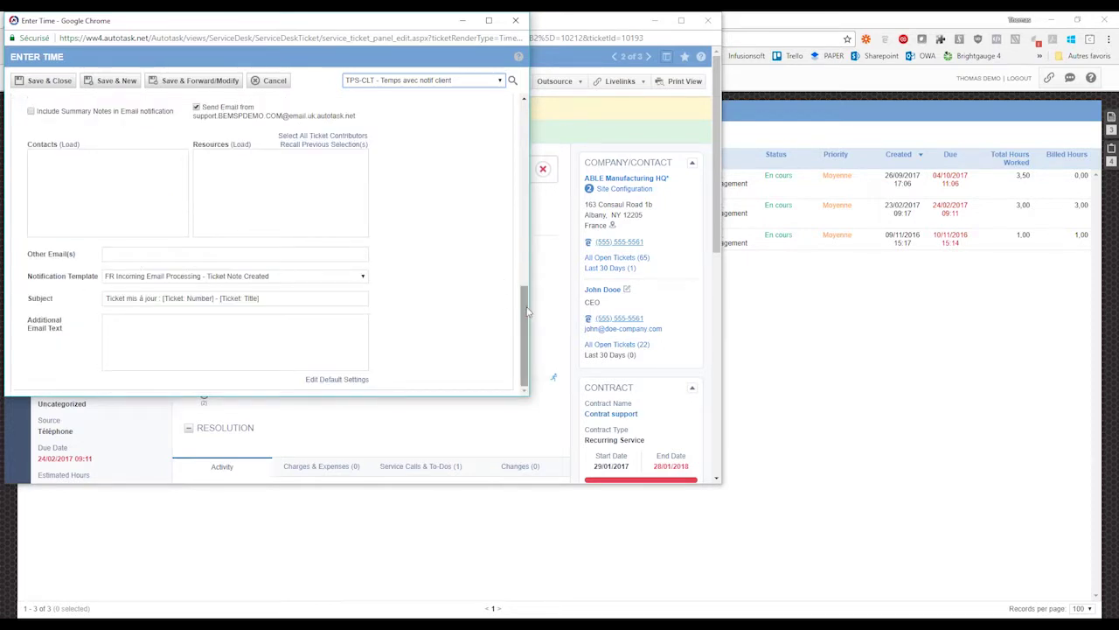
{"action": "scroll", "coordinate": [527, 310], "scroll_direction": "up", "scroll_amount": 8}
- Recheck the form template choices, keeping TPS-CLT, then close Enter Time without saving
{"action": "left_click", "coordinate": [453, 83]}
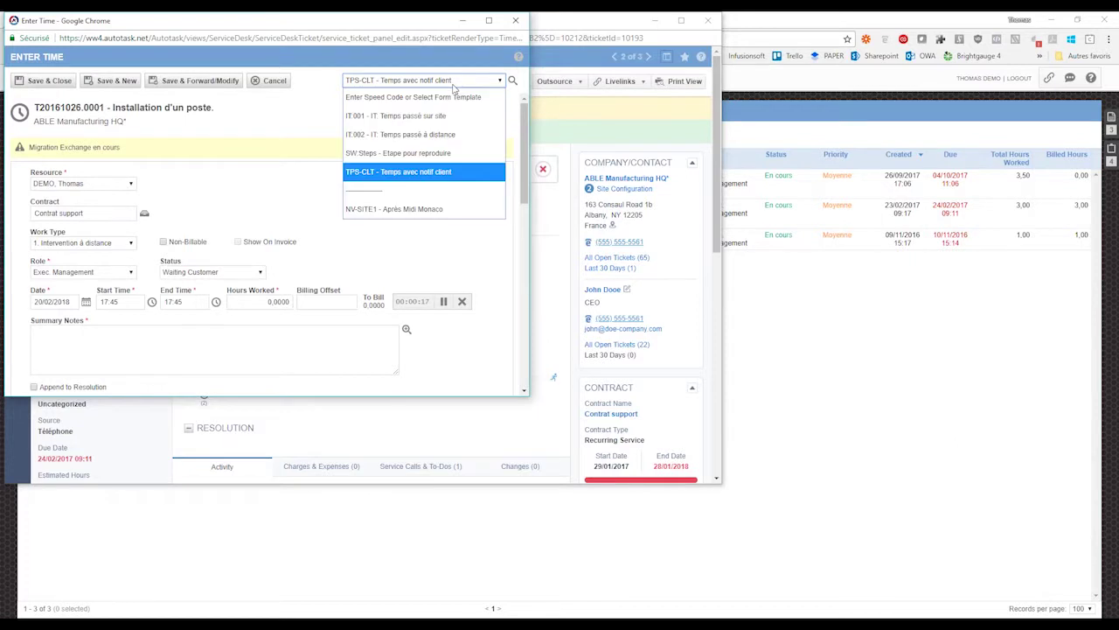
{"action": "left_click", "coordinate": [453, 84]}
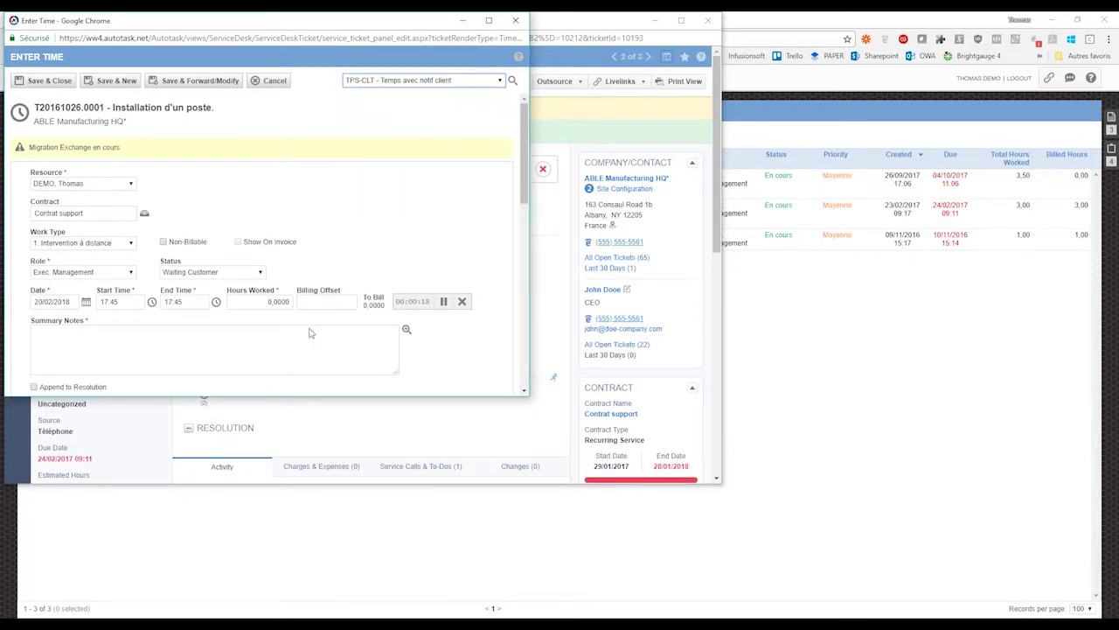
{"action": "scroll", "coordinate": [315, 334], "scroll_direction": "down", "scroll_amount": 2}
{"action": "scroll", "coordinate": [315, 335], "scroll_direction": "up", "scroll_amount": 2}
{"action": "left_click", "coordinate": [428, 83]}
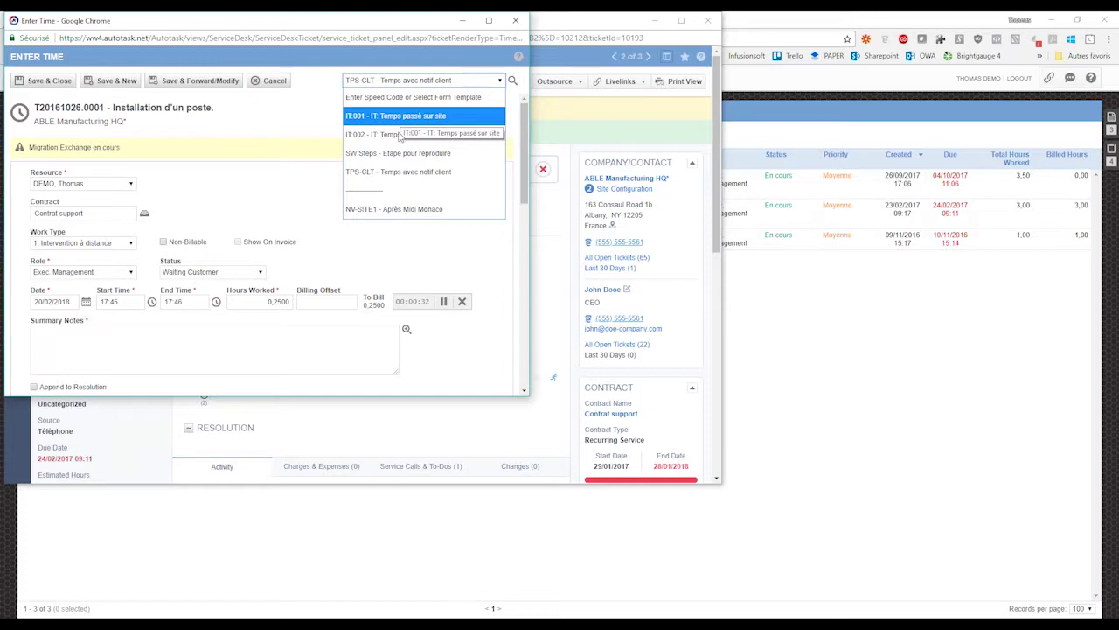
{"action": "left_click", "coordinate": [268, 137]}
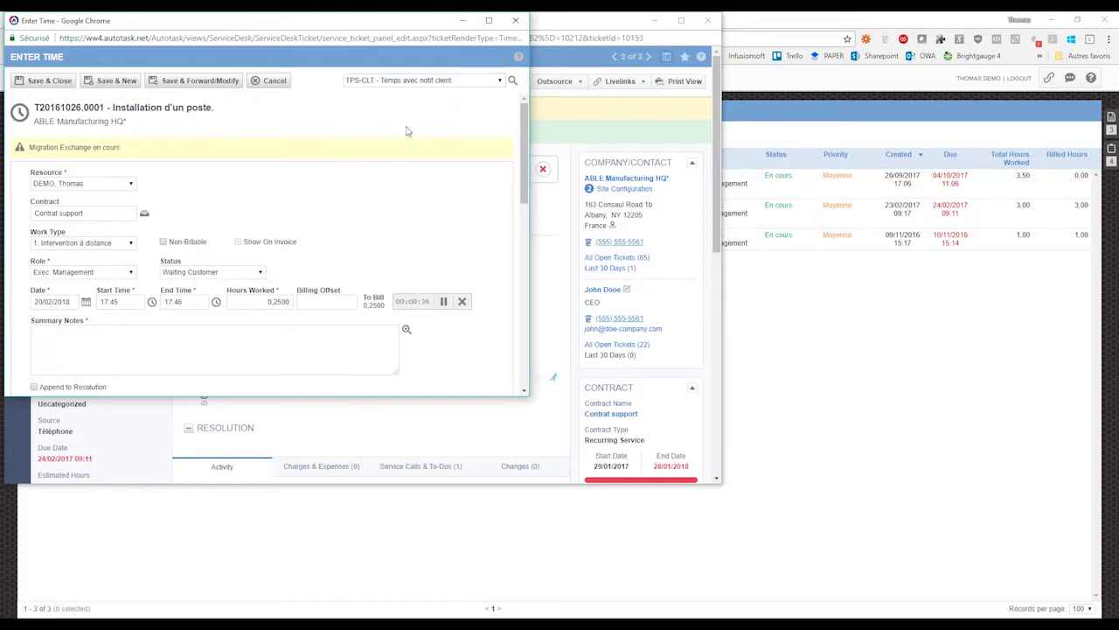
{"action": "left_click", "coordinate": [416, 84]}
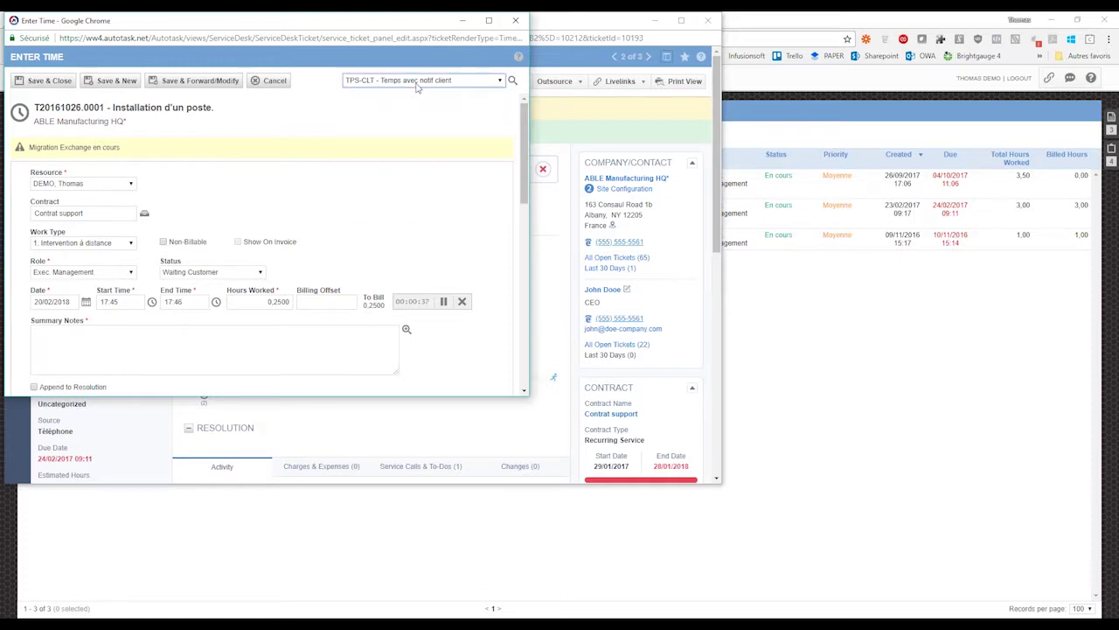
{"action": "left_click", "coordinate": [416, 84]}
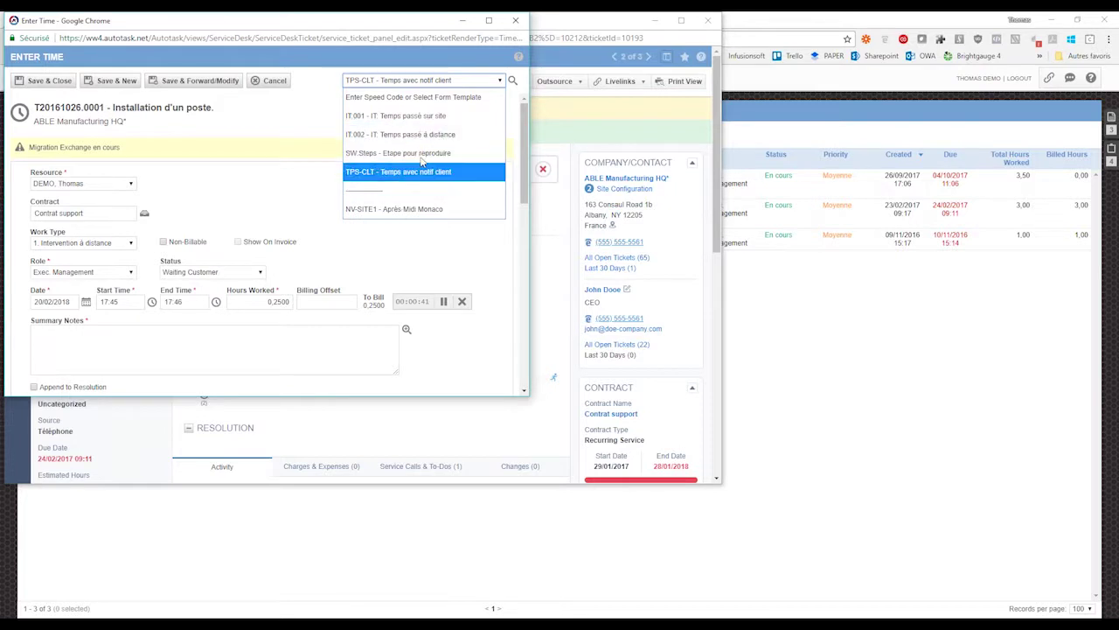
{"action": "left_click", "coordinate": [294, 124]}
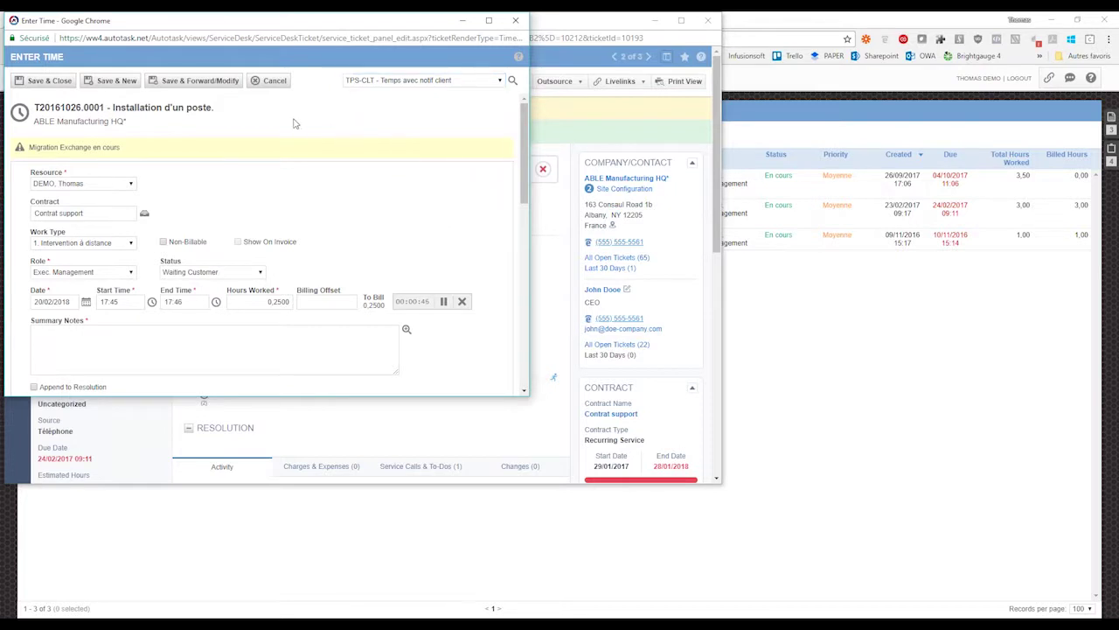
{"action": "left_click", "coordinate": [516, 20]}
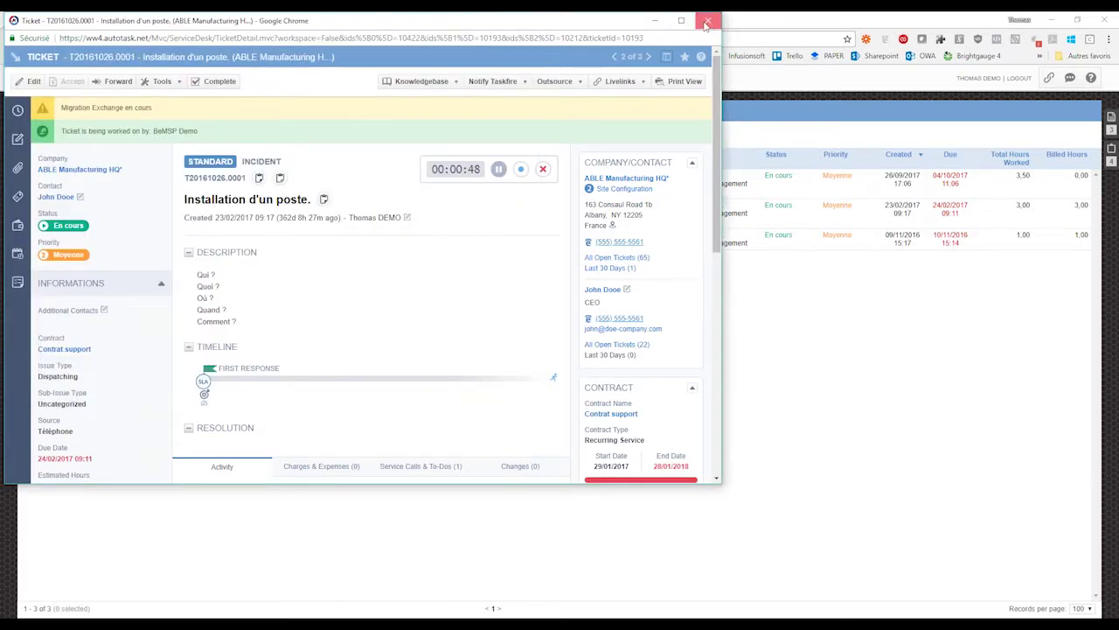
- Close the ticket, advance the slideshow to the Surveys slide, and bring up the Autotask admin menu
{"action": "left_click", "coordinate": [707, 22]}
{"action": "mouse_move", "coordinate": [128, 624]}
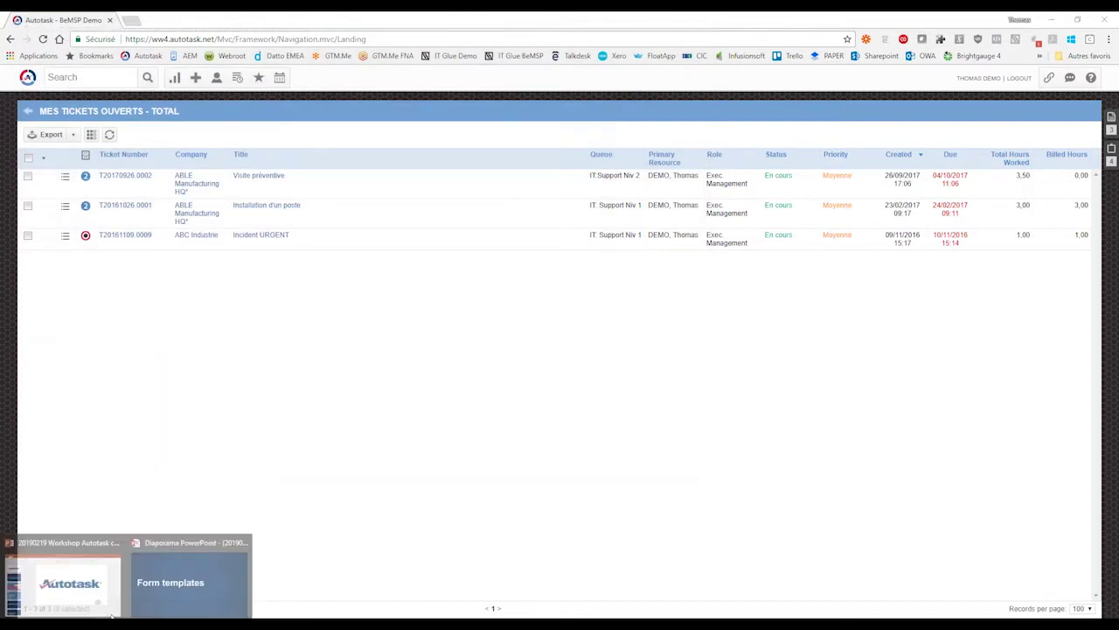
{"action": "left_click", "coordinate": [166, 579]}
{"action": "left_click", "coordinate": [488, 333]}
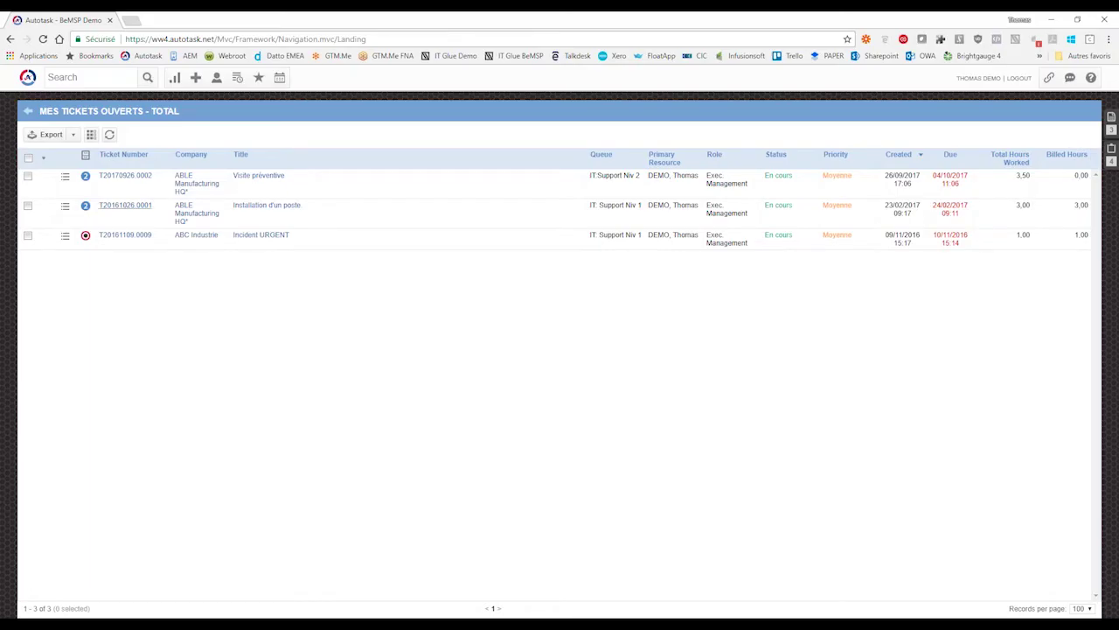
{"action": "left_click", "coordinate": [27, 77]}
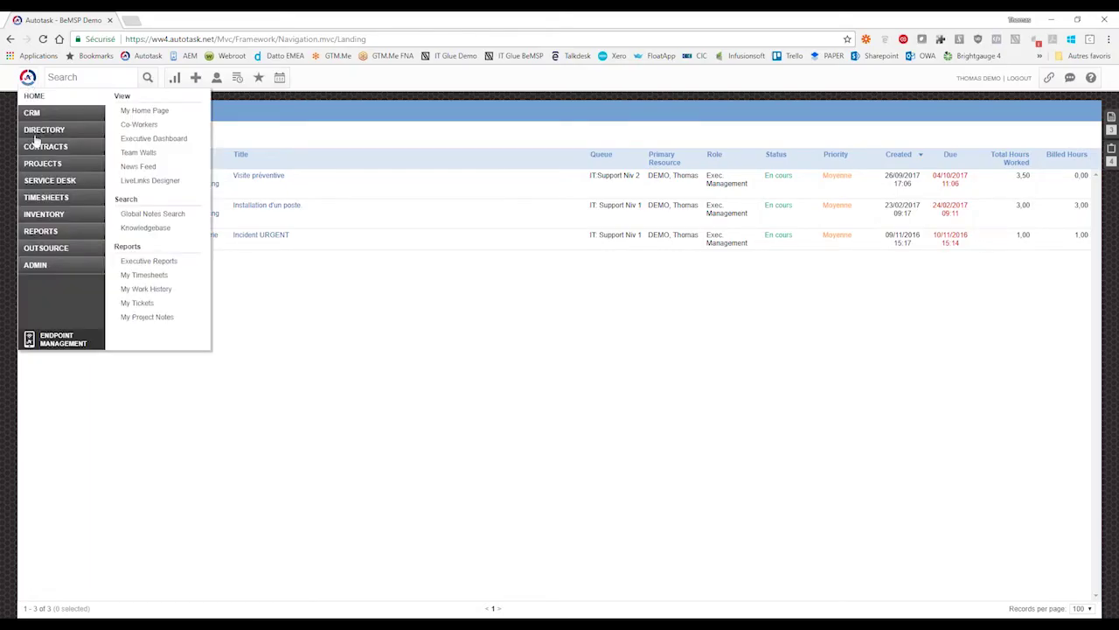
- Open Survey Email Messages under Admin > Features & Settings > Application-Wide (Shared) Features
{"action": "left_click", "coordinate": [35, 265]}
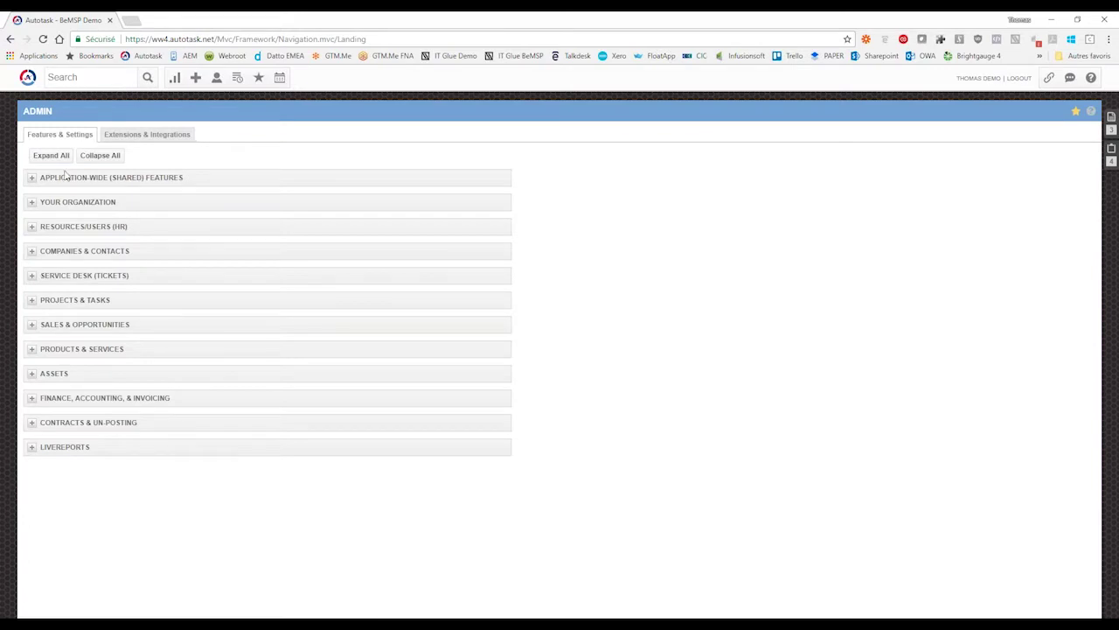
{"action": "left_click", "coordinate": [65, 177]}
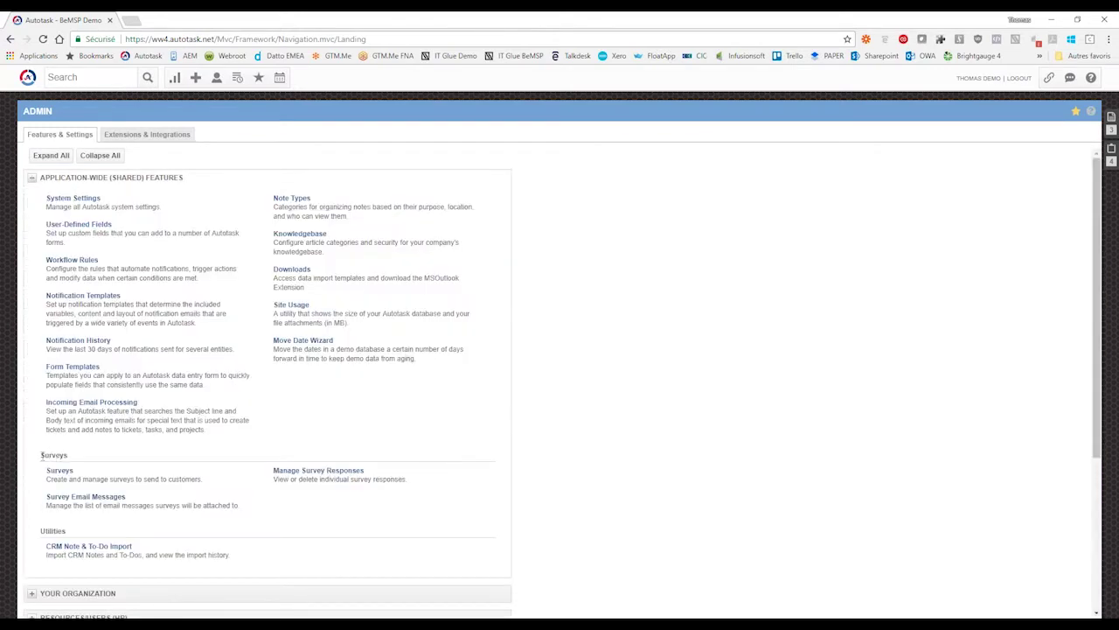
{"action": "left_click_drag", "start_coordinate": [41, 455], "coordinate": [74, 460]}
{"action": "left_click", "coordinate": [170, 450]}
{"action": "scroll", "coordinate": [569, 423], "scroll_direction": "down", "scroll_amount": 3}
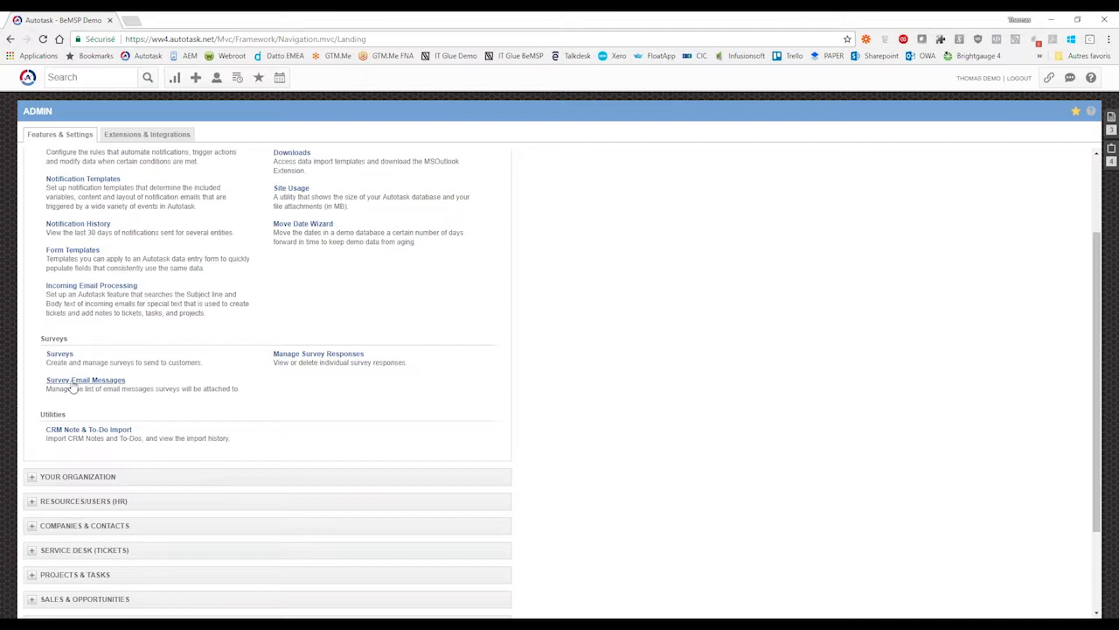
{"action": "left_click", "coordinate": [73, 385]}
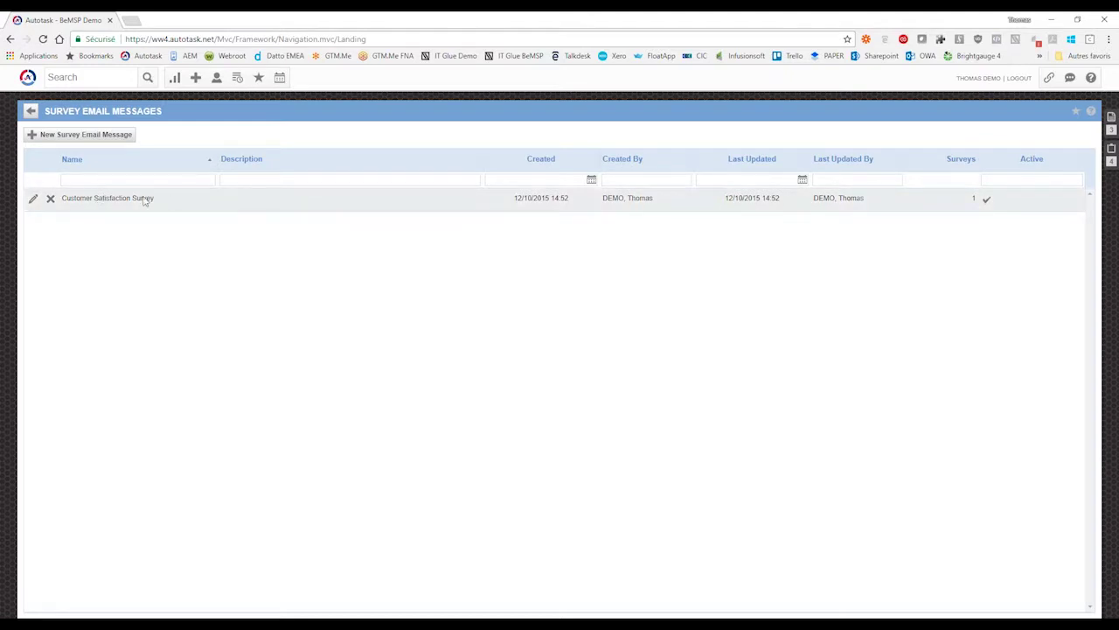
{"action": "left_click", "coordinate": [33, 201]}
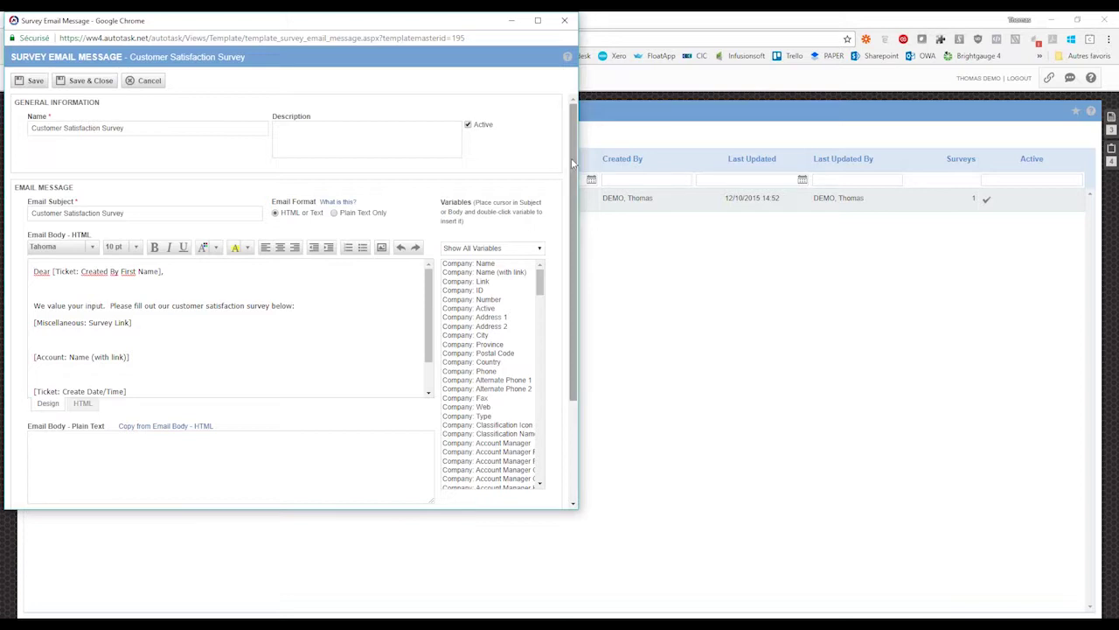
{"action": "scroll", "coordinate": [571, 157], "scroll_direction": "down", "scroll_amount": 1}
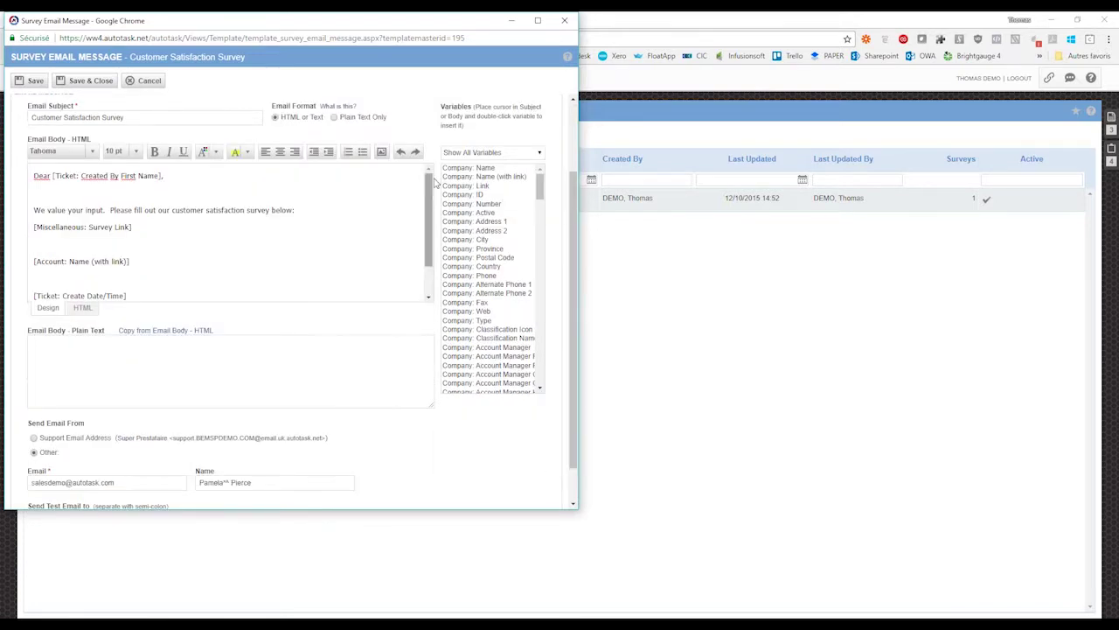
{"action": "mouse_move", "coordinate": [431, 182]}
{"action": "left_mouse_down"}
{"action": "mouse_move", "coordinate": [431, 237]}
{"action": "mouse_move", "coordinate": [429, 175]}
{"action": "left_mouse_up"}
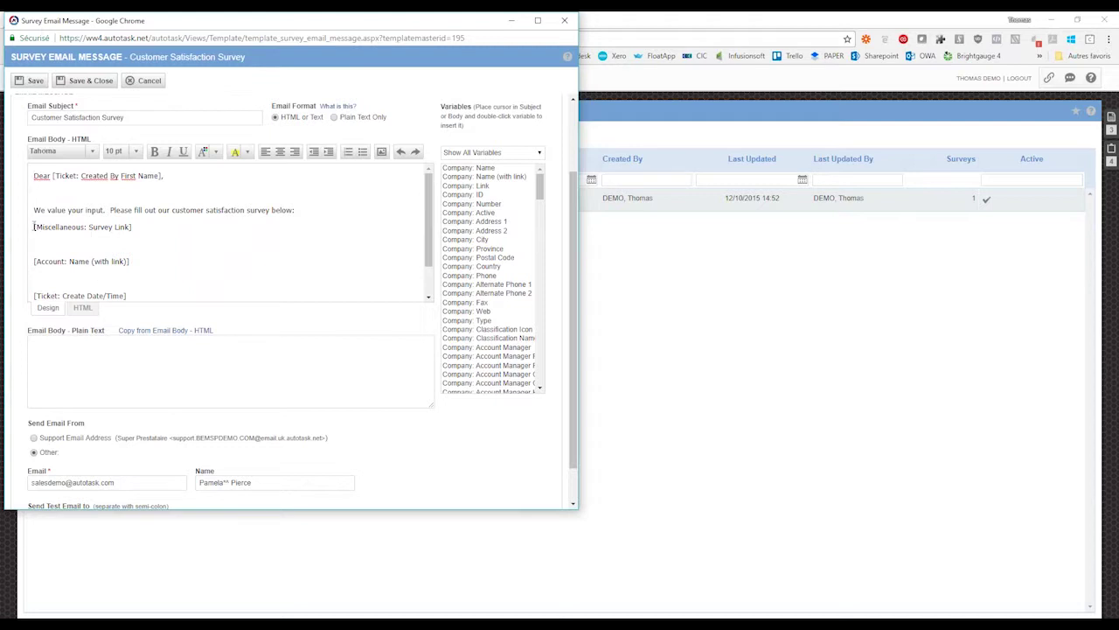
{"action": "left_click_drag", "start_coordinate": [33, 227], "coordinate": [147, 226]}
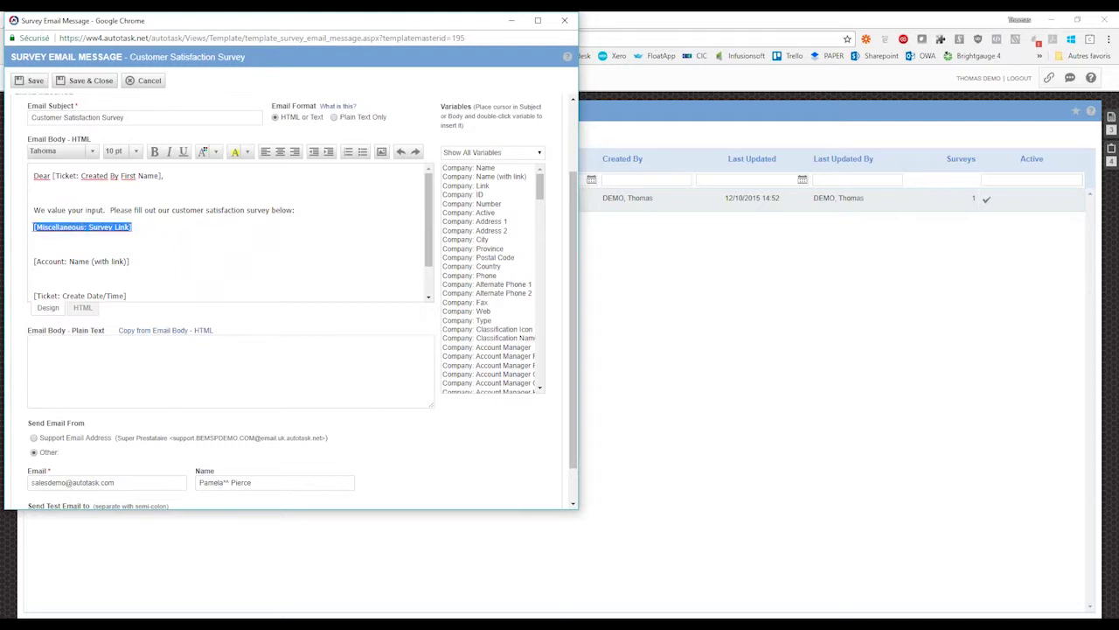
{"action": "left_click", "coordinate": [485, 156]}
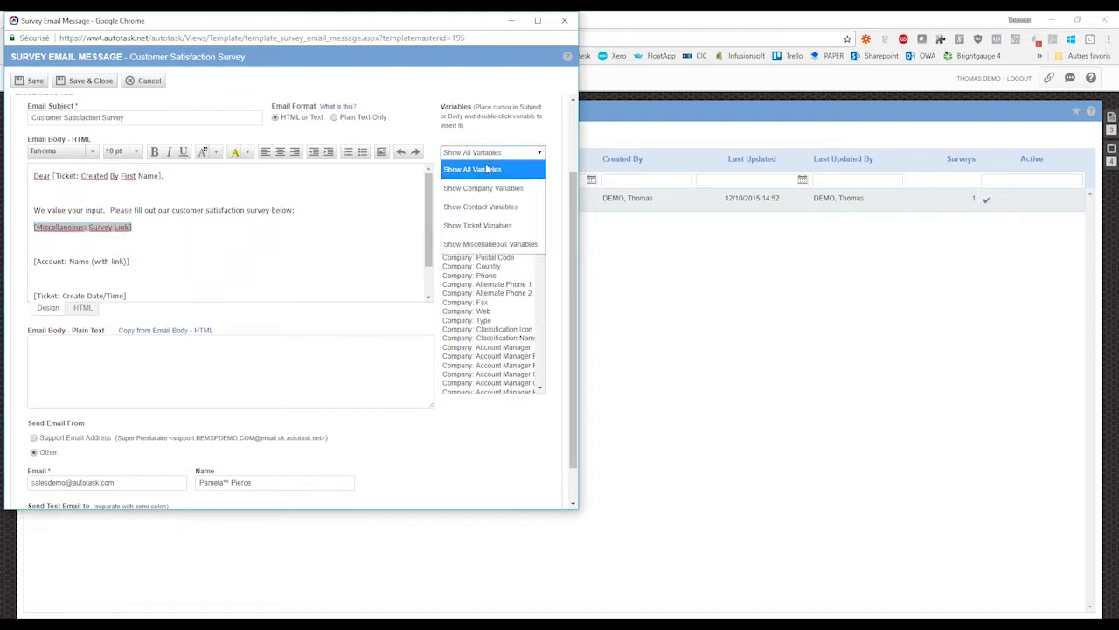
{"action": "left_click", "coordinate": [489, 244]}
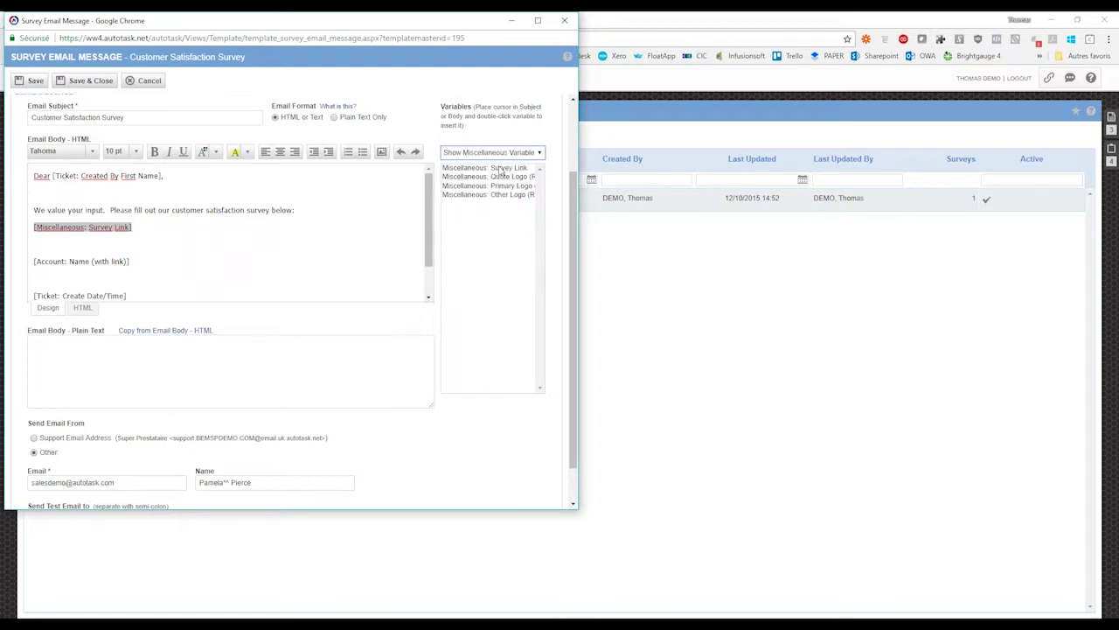
{"action": "left_click", "coordinate": [502, 168]}
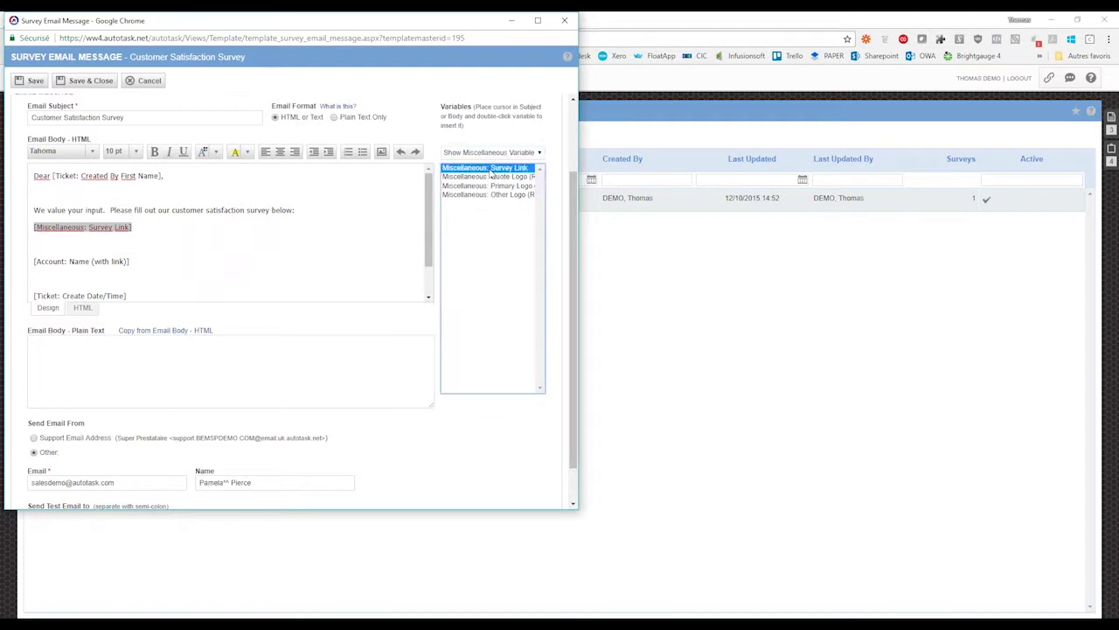
{"action": "left_click", "coordinate": [140, 225]}
{"action": "left_click", "coordinate": [141, 225]}
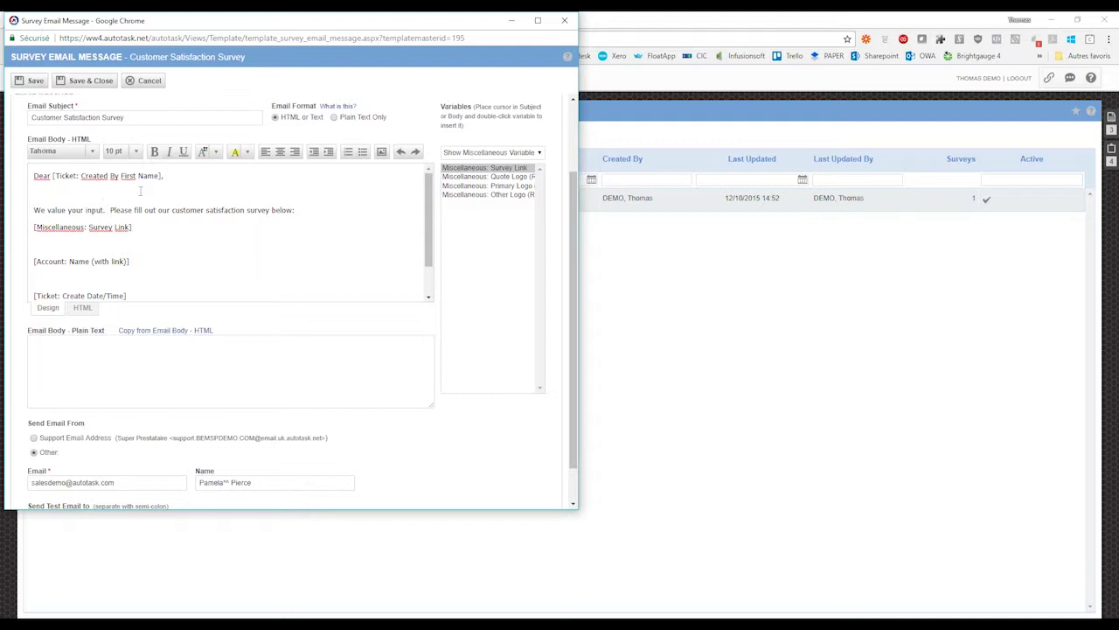
{"action": "left_click", "coordinate": [131, 150]}
{"action": "left_click", "coordinate": [492, 93]}
{"action": "left_click", "coordinate": [565, 21]}
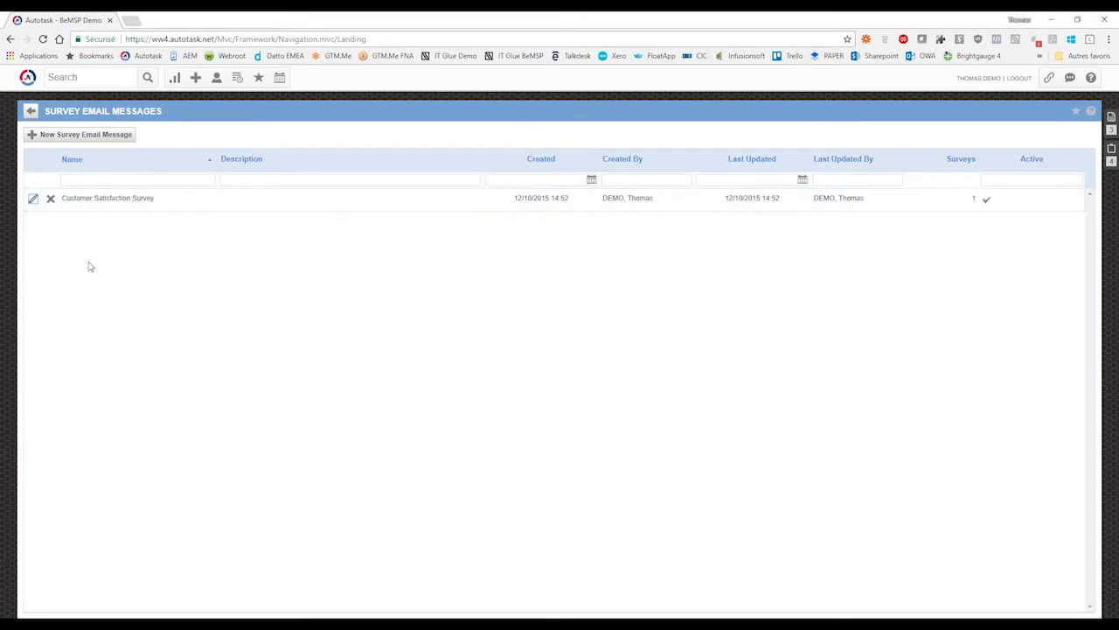
- Return to Admin > Surveys and choose Edit Survey on the Benchmark Survey
{"action": "left_click", "coordinate": [31, 112]}
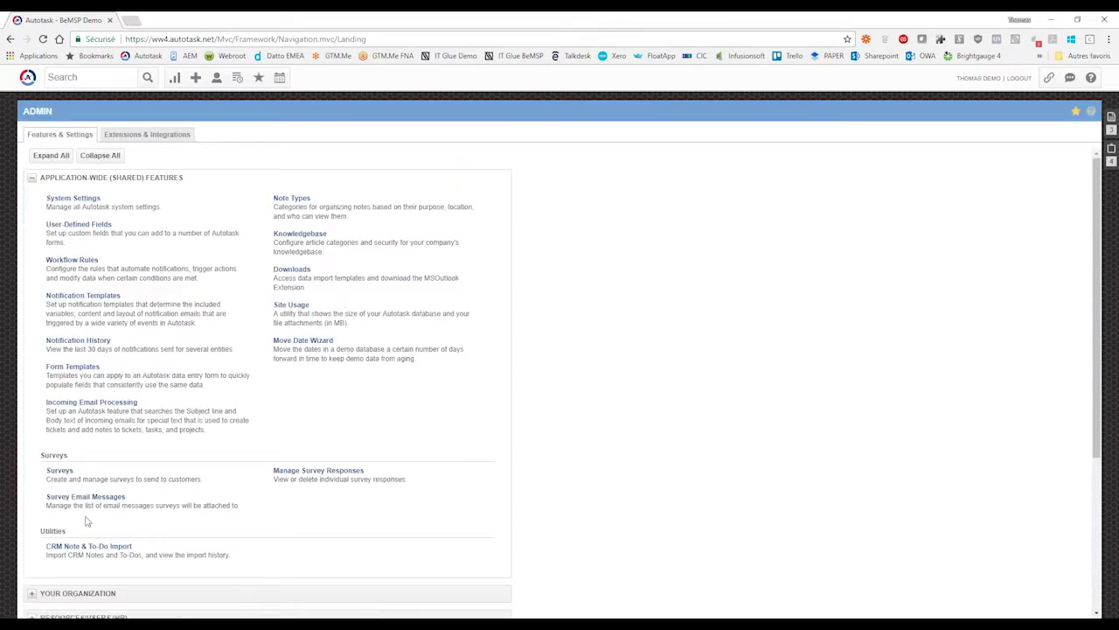
{"action": "left_click", "coordinate": [58, 471]}
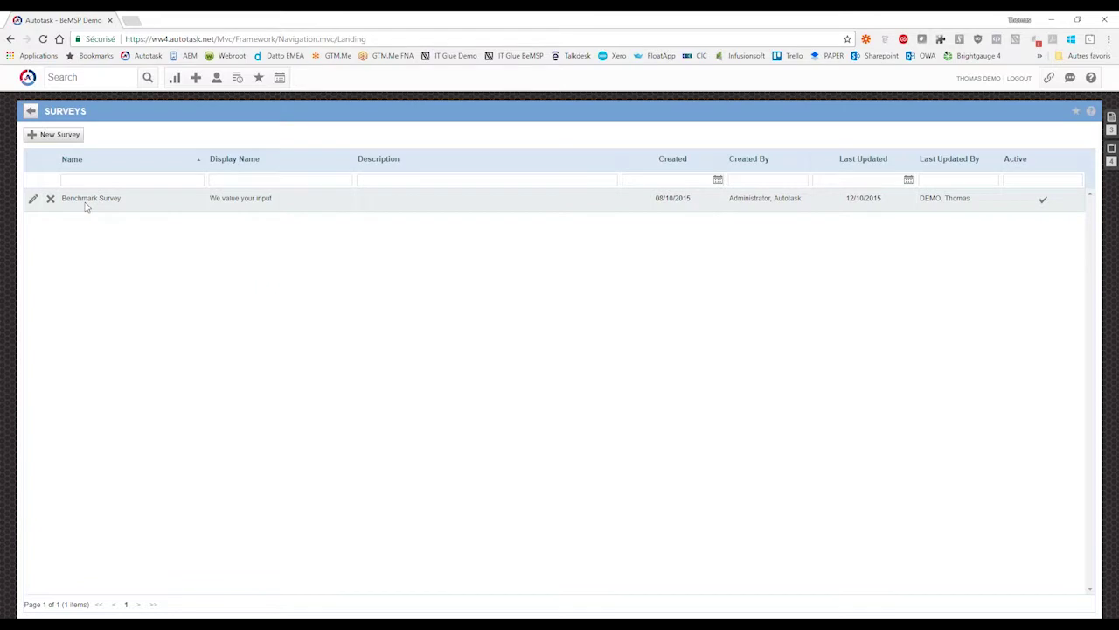
{"action": "left_click", "coordinate": [33, 200]}
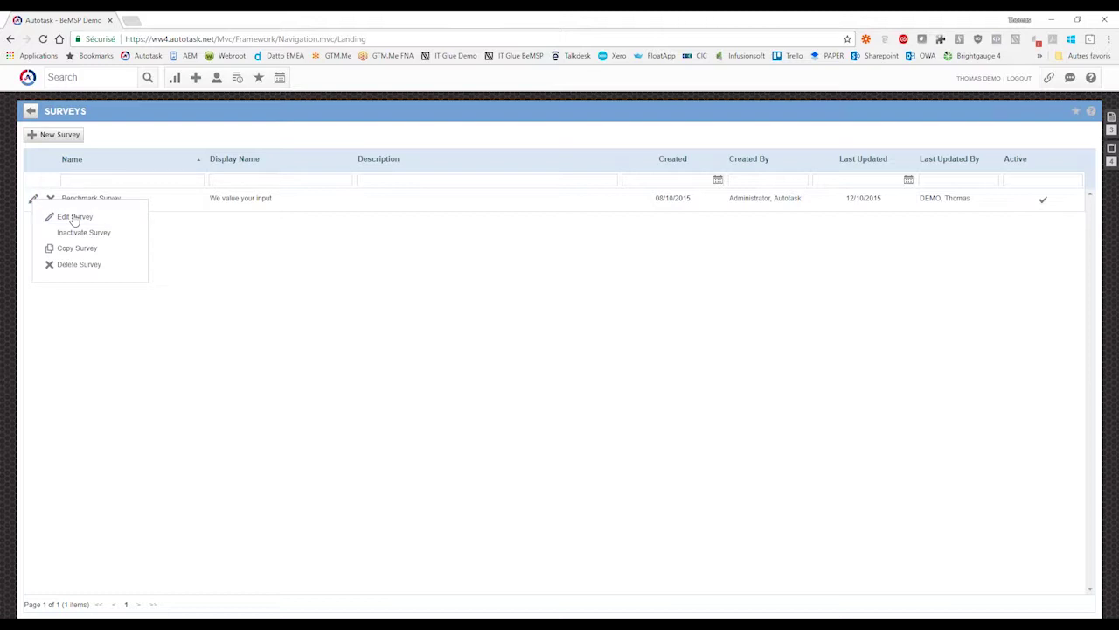
{"action": "left_click", "coordinate": [74, 217]}
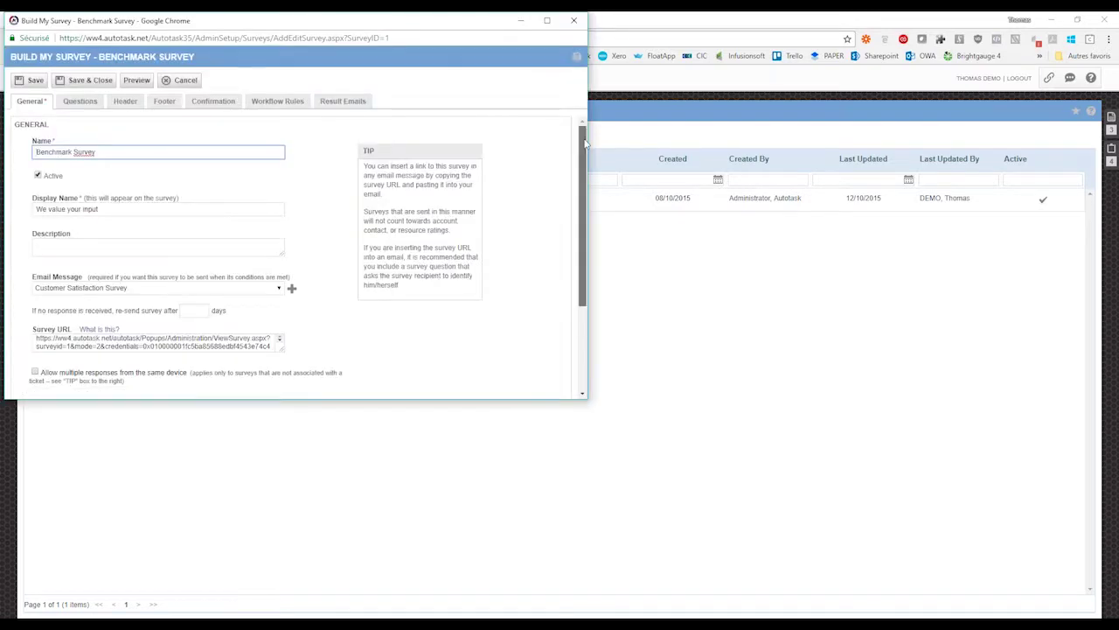
{"action": "scroll", "coordinate": [341, 147], "scroll_direction": "down", "scroll_amount": 1}
{"action": "scroll", "coordinate": [219, 149], "scroll_direction": "up", "scroll_amount": 1}
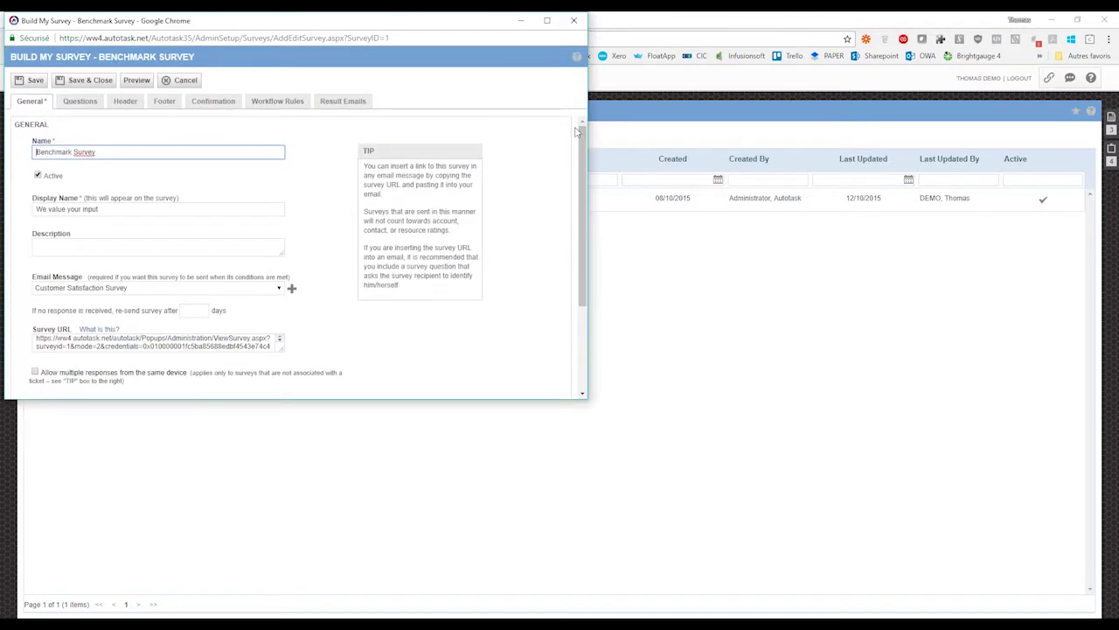
- Select the survey name 'Benchmark Survey' in the editor
{"action": "left_click", "coordinate": [110, 153]}
{"action": "left_click_drag", "start_coordinate": [35, 152], "coordinate": [152, 149]}
{"action": "left_click", "coordinate": [113, 210]}
{"action": "left_click", "coordinate": [112, 152]}
{"action": "left_click_drag", "start_coordinate": [105, 152], "coordinate": [15, 152]}
{"action": "left_click", "coordinate": [127, 151]}
{"action": "left_click_drag", "start_coordinate": [126, 151], "coordinate": [23, 153]}
- Review the display name 'We value your input' and keep Customer Satisfaction Survey as the email message
{"action": "left_click", "coordinate": [130, 209]}
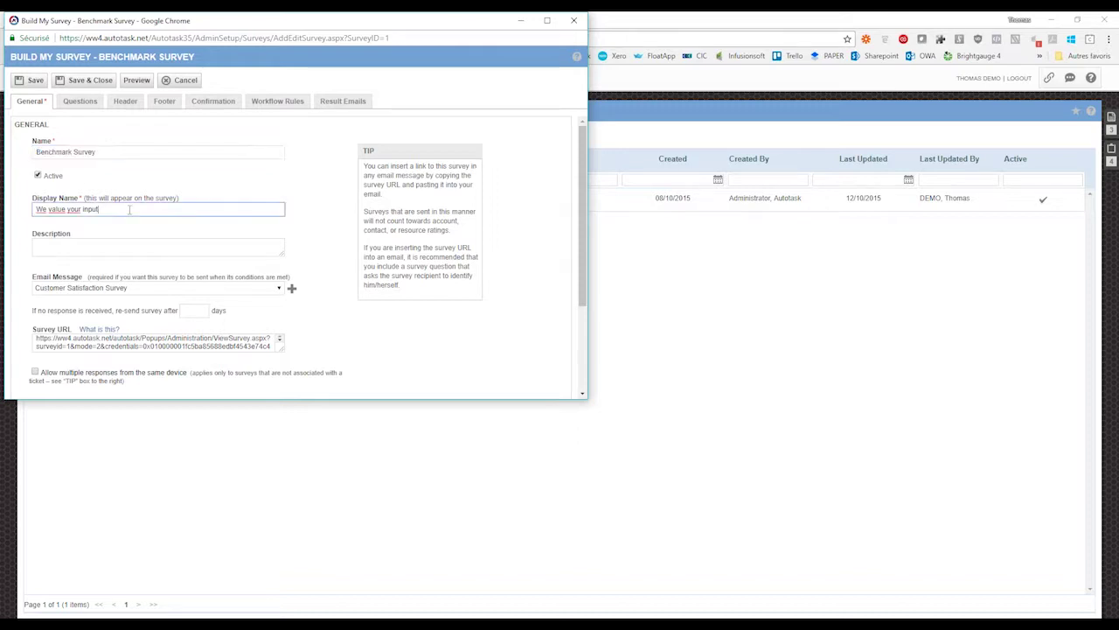
{"action": "left_click", "coordinate": [145, 246]}
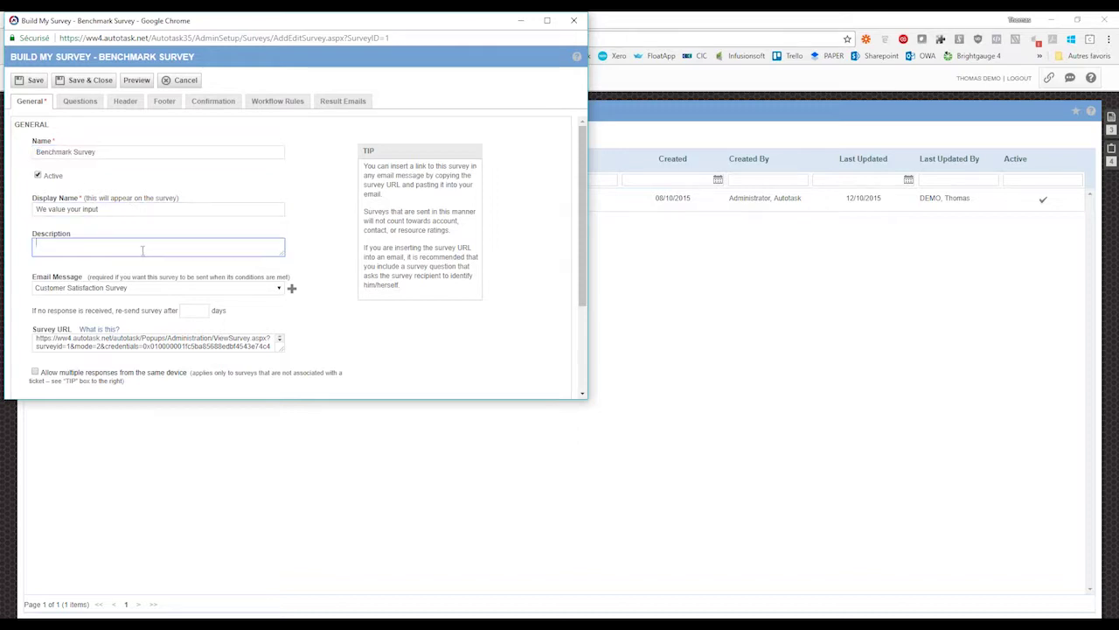
{"action": "left_click", "coordinate": [141, 210]}
{"action": "left_click", "coordinate": [144, 248]}
{"action": "left_click", "coordinate": [160, 289]}
{"action": "left_click", "coordinate": [119, 325]}
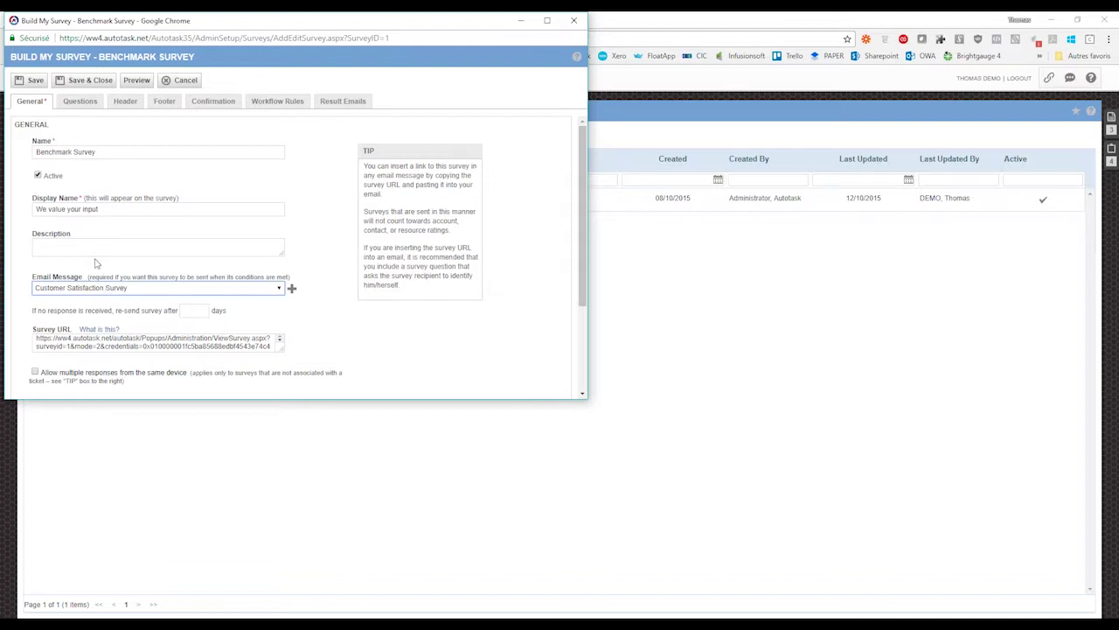
{"action": "left_click", "coordinate": [79, 101]}
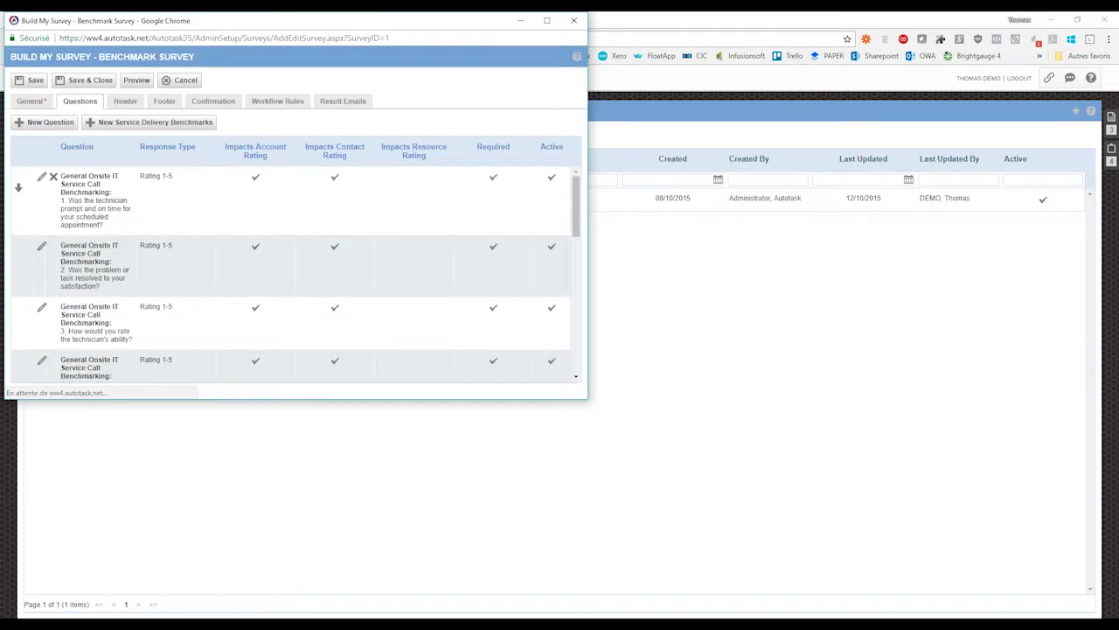
- Start a new survey question with Rating 1-5 as its response type
{"action": "scroll", "coordinate": [407, 280], "scroll_direction": "down", "scroll_amount": 10}
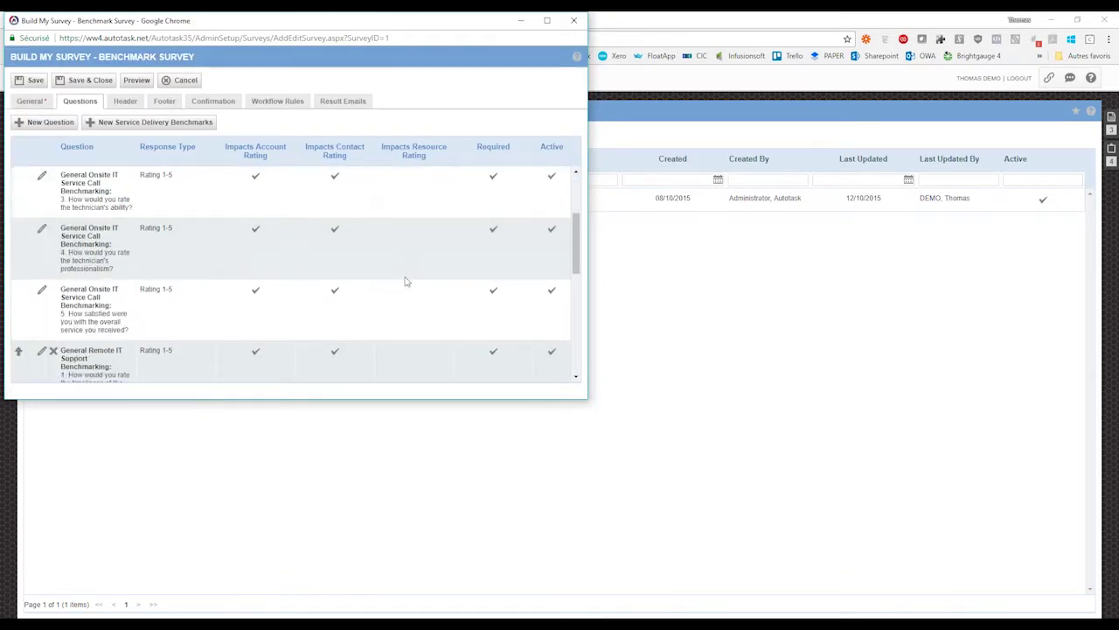
{"action": "scroll", "coordinate": [362, 327], "scroll_direction": "up", "scroll_amount": 10}
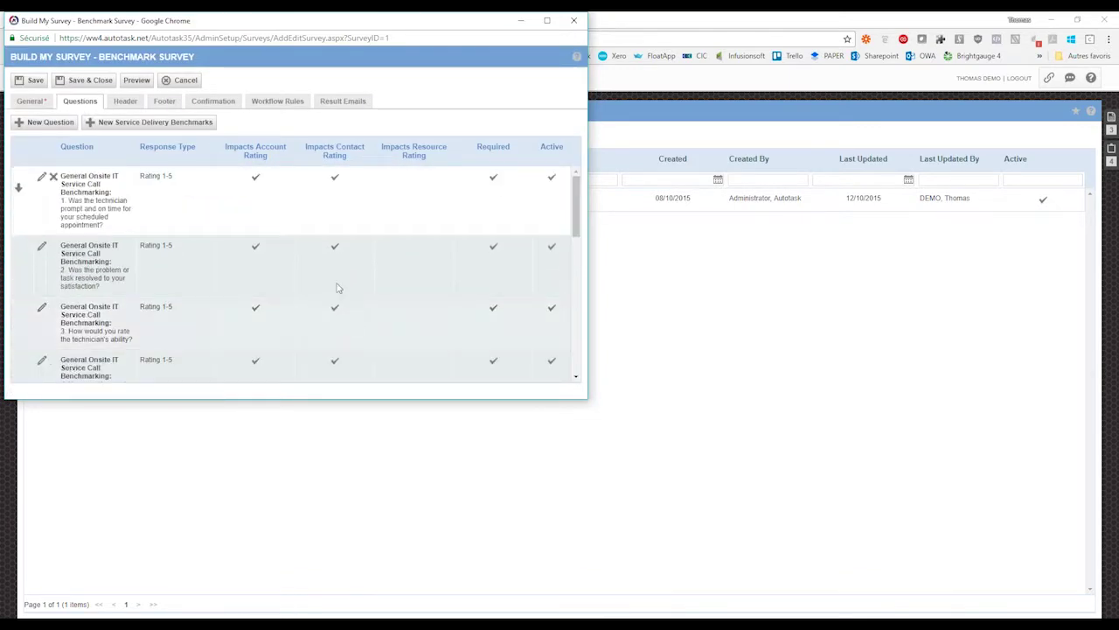
{"action": "left_click_drag", "start_coordinate": [173, 179], "coordinate": [140, 180]}
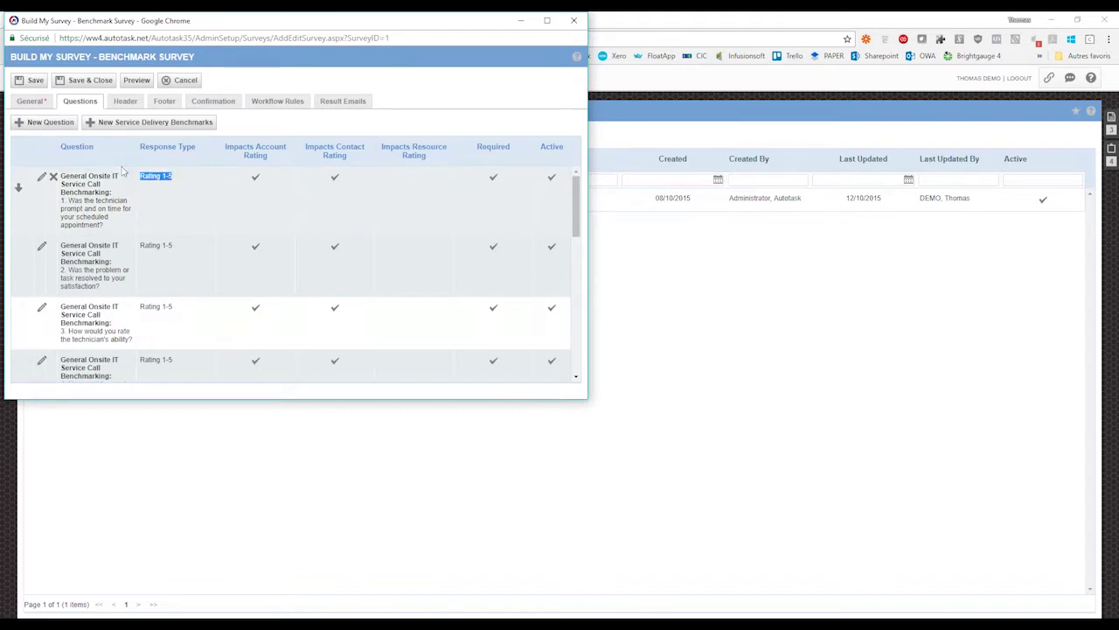
{"action": "left_click", "coordinate": [44, 122]}
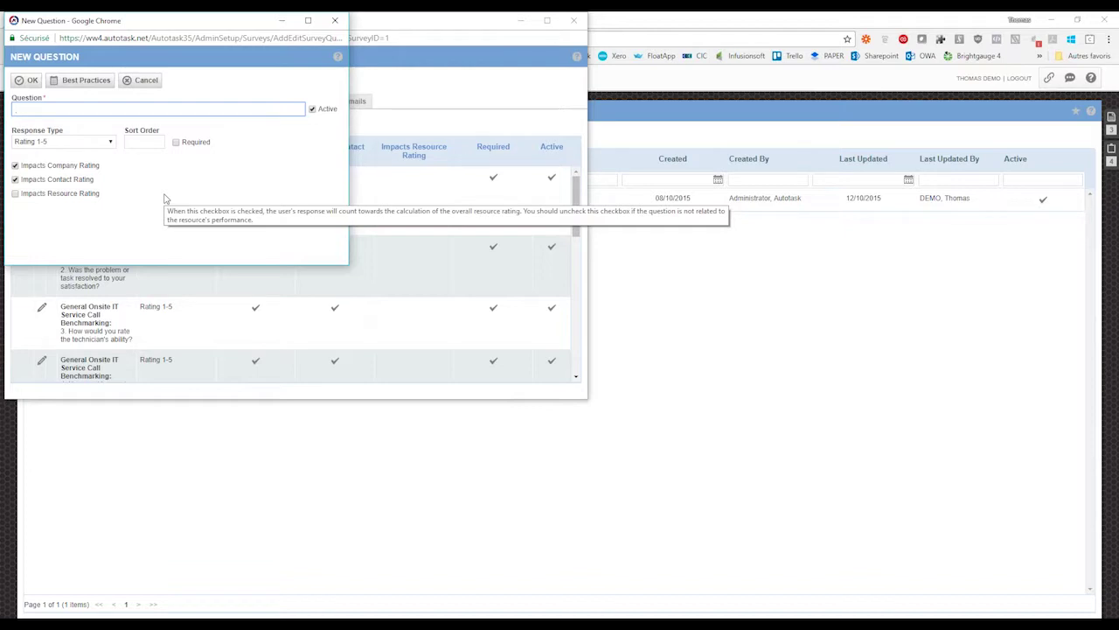
{"action": "left_click", "coordinate": [103, 142]}
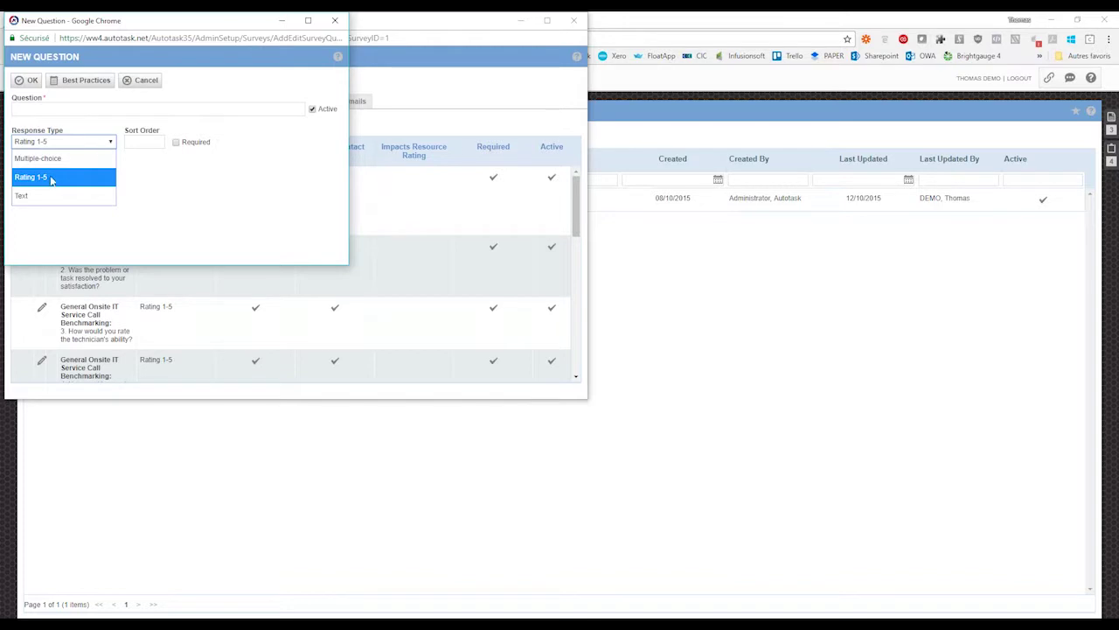
{"action": "left_click", "coordinate": [41, 179]}
- Have the Rating 1-5 question impact the Company, Contact and Resource ratings
{"action": "left_click", "coordinate": [101, 145]}
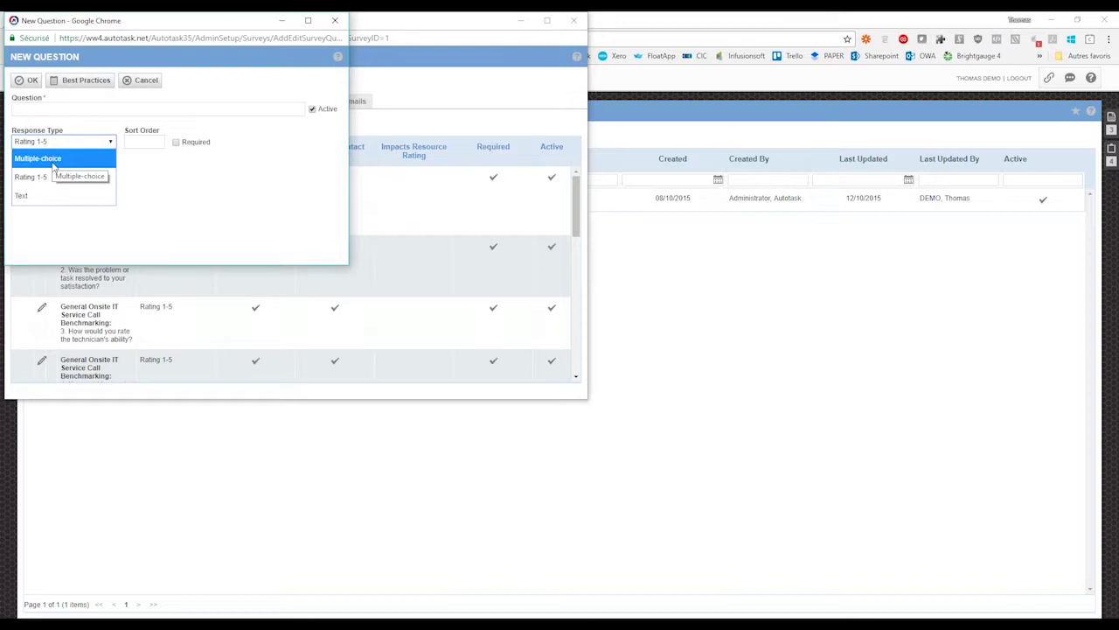
{"action": "left_click", "coordinate": [139, 175]}
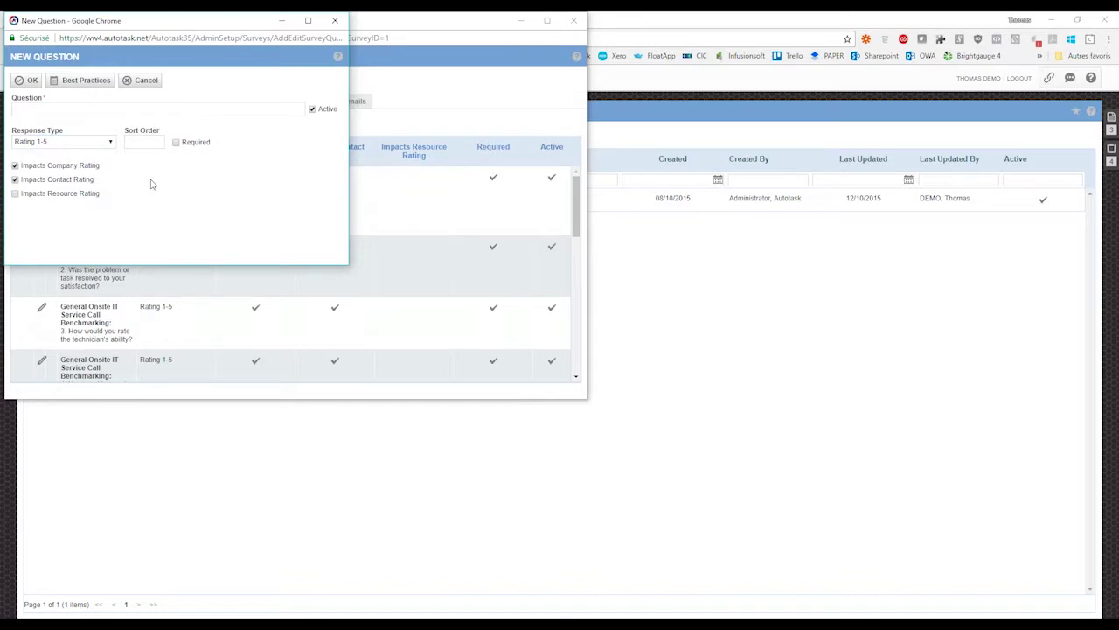
{"action": "mouse_move", "coordinate": [149, 182]}
{"action": "left_click", "coordinate": [51, 142]}
{"action": "left_click", "coordinate": [52, 142]}
{"action": "left_click", "coordinate": [15, 165]}
{"action": "left_click", "coordinate": [15, 179]}
{"action": "left_click", "coordinate": [15, 165]}
{"action": "left_click", "coordinate": [39, 196]}
{"action": "left_click", "coordinate": [45, 195]}
- Discard the new question and review the survey's Header, Footer and Confirmation Message
{"action": "left_click", "coordinate": [336, 24]}
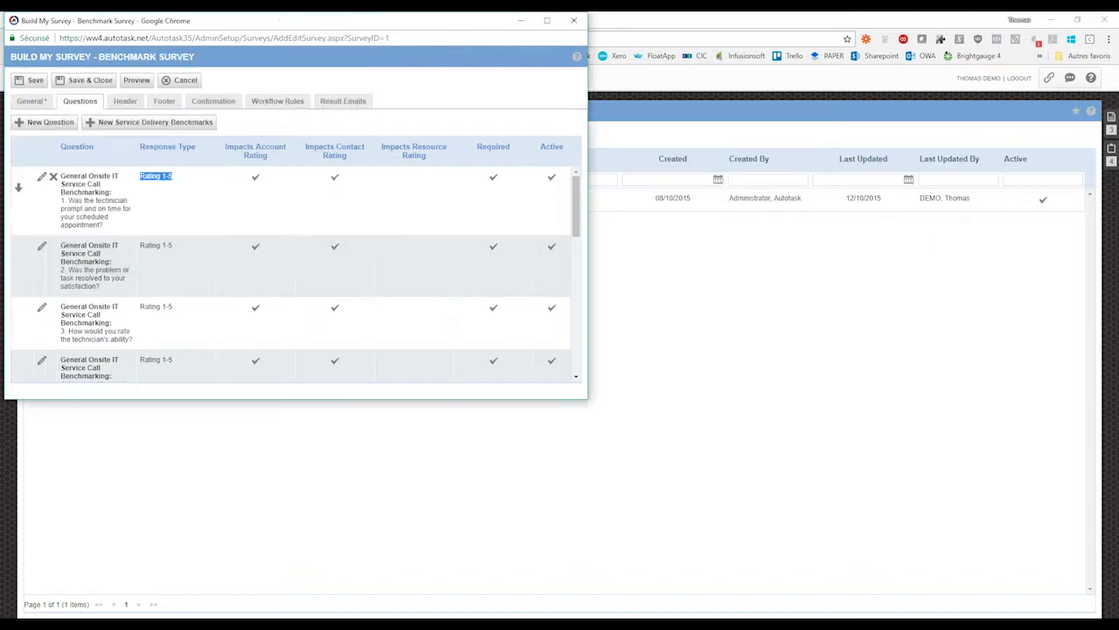
{"action": "left_click", "coordinate": [122, 102]}
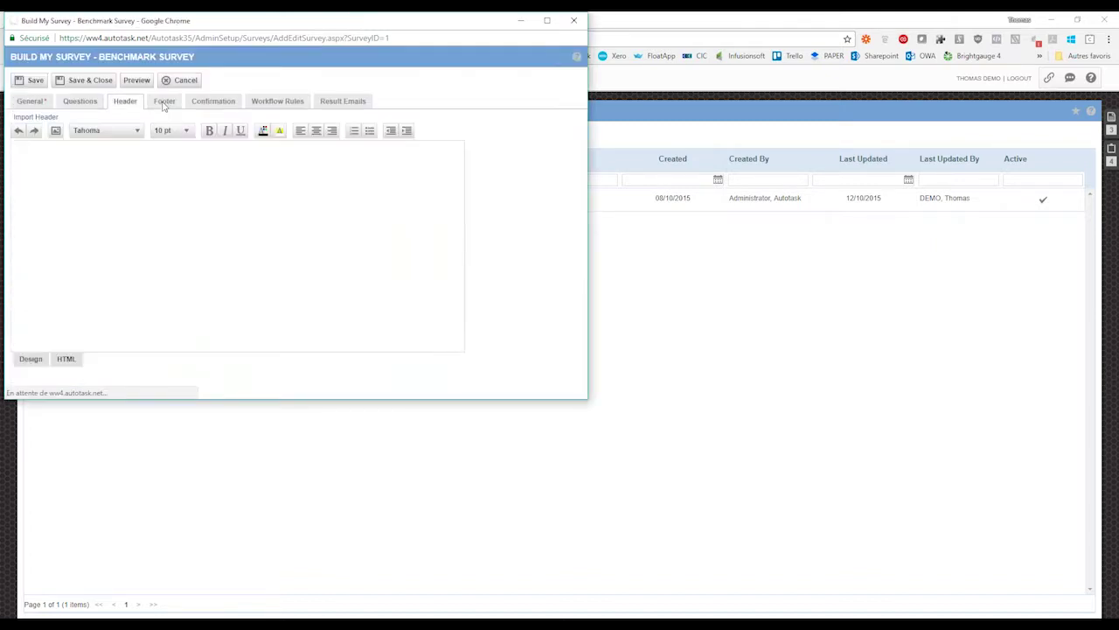
{"action": "left_click", "coordinate": [164, 102]}
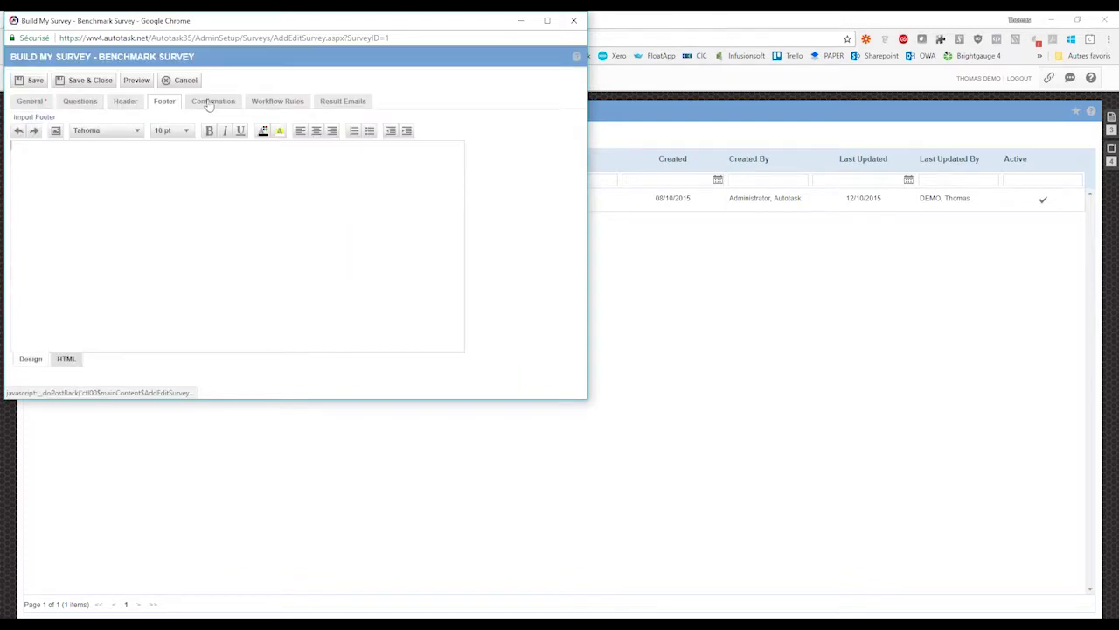
{"action": "left_click", "coordinate": [209, 102]}
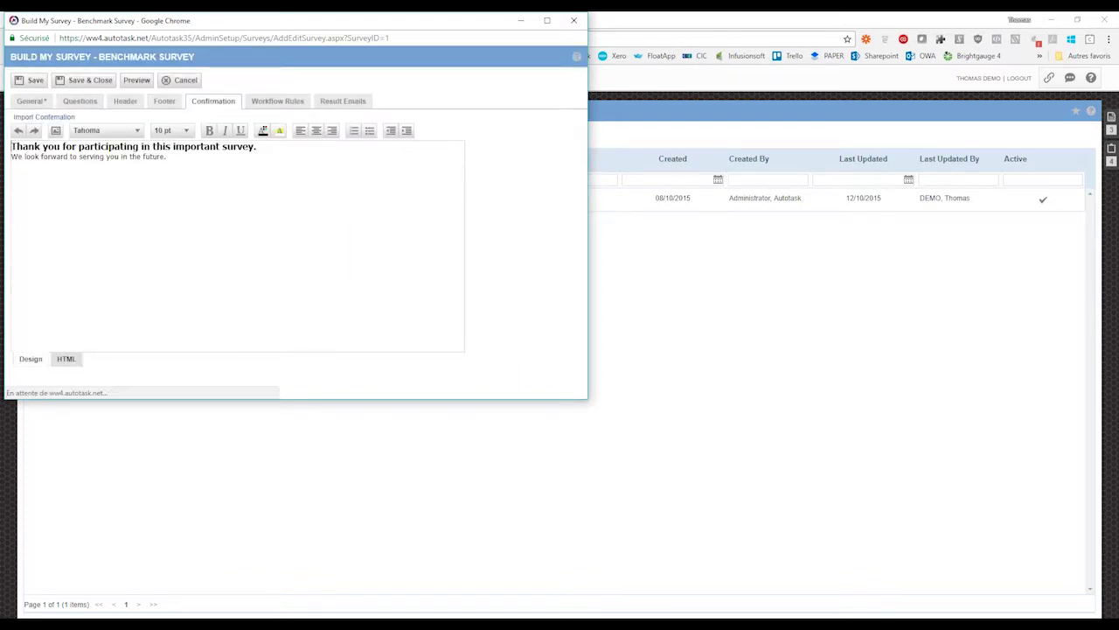
- Edit the Notify Customer of Ticket Completion rule from the survey's Workflow Rules
{"action": "left_click", "coordinate": [278, 105]}
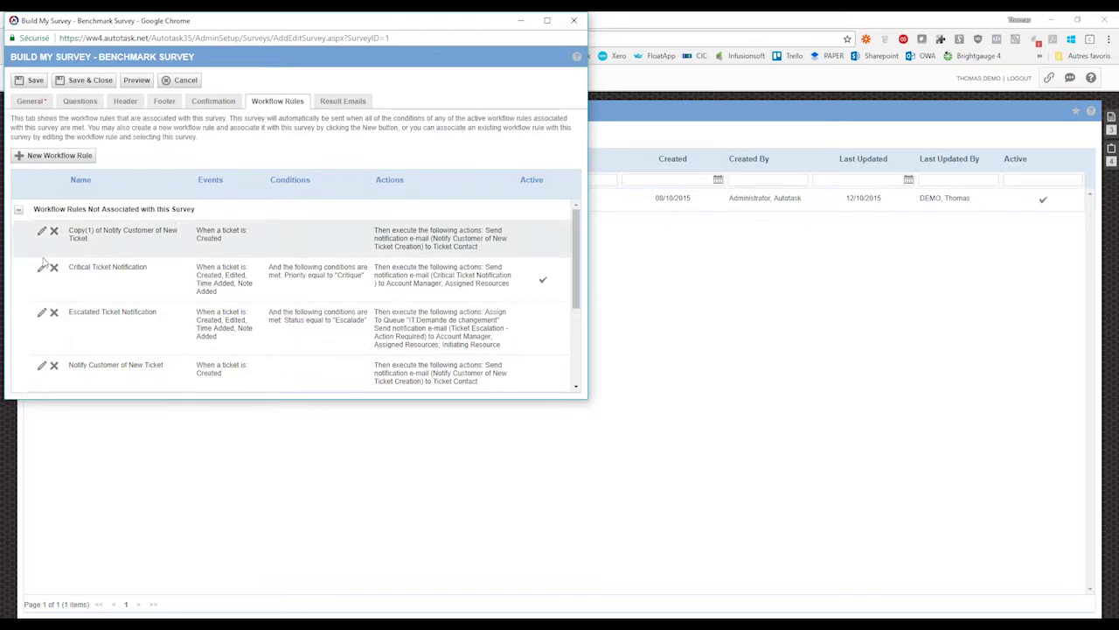
{"action": "scroll", "coordinate": [35, 340], "scroll_direction": "down", "scroll_amount": 1}
{"action": "left_click", "coordinate": [41, 344]}
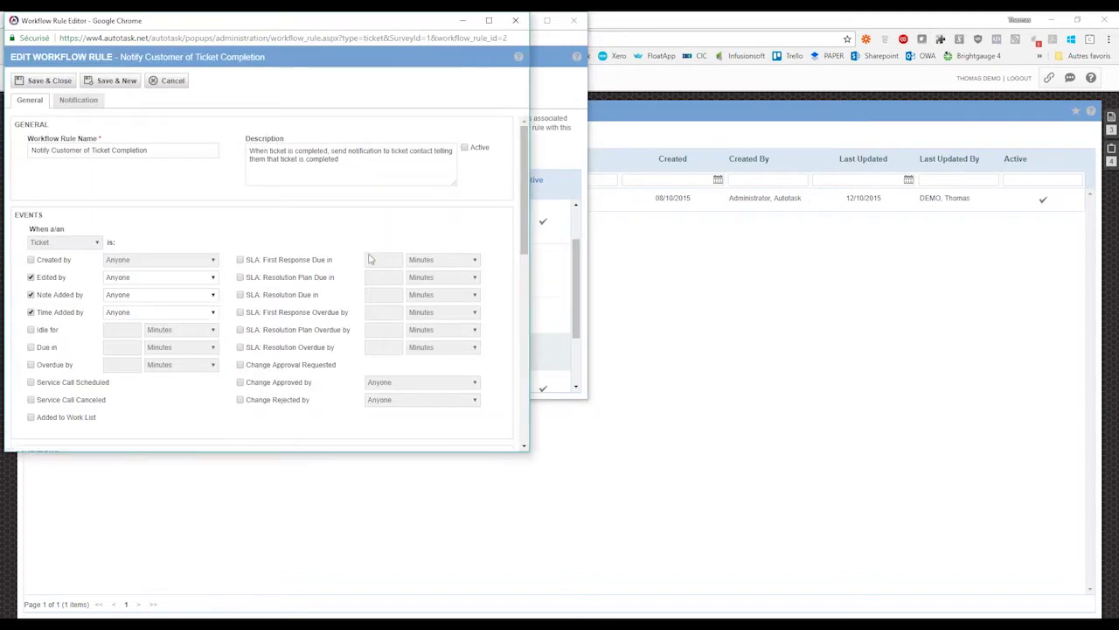
- Set 'Then send survey to ticket contact' to Benchmark Survey and close the rule editor
{"action": "scroll", "coordinate": [369, 259], "scroll_direction": "down", "scroll_amount": 5}
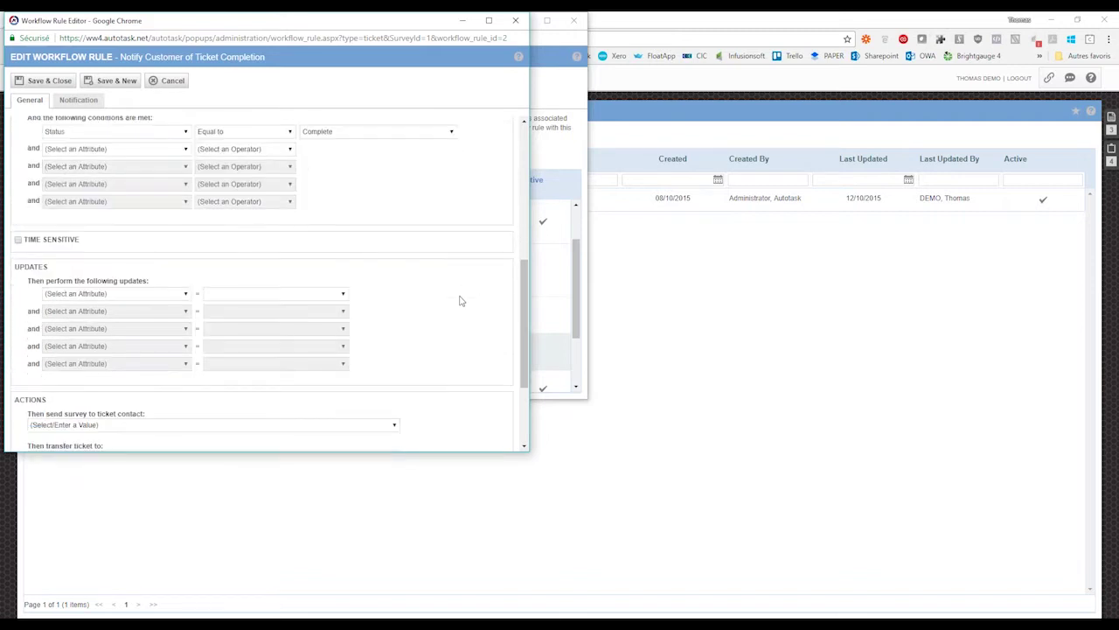
{"action": "scroll", "coordinate": [461, 301], "scroll_direction": "down", "scroll_amount": 3}
{"action": "left_click_drag", "start_coordinate": [14, 260], "coordinate": [141, 276]}
{"action": "left_click", "coordinate": [129, 286]}
{"action": "left_click", "coordinate": [108, 288]}
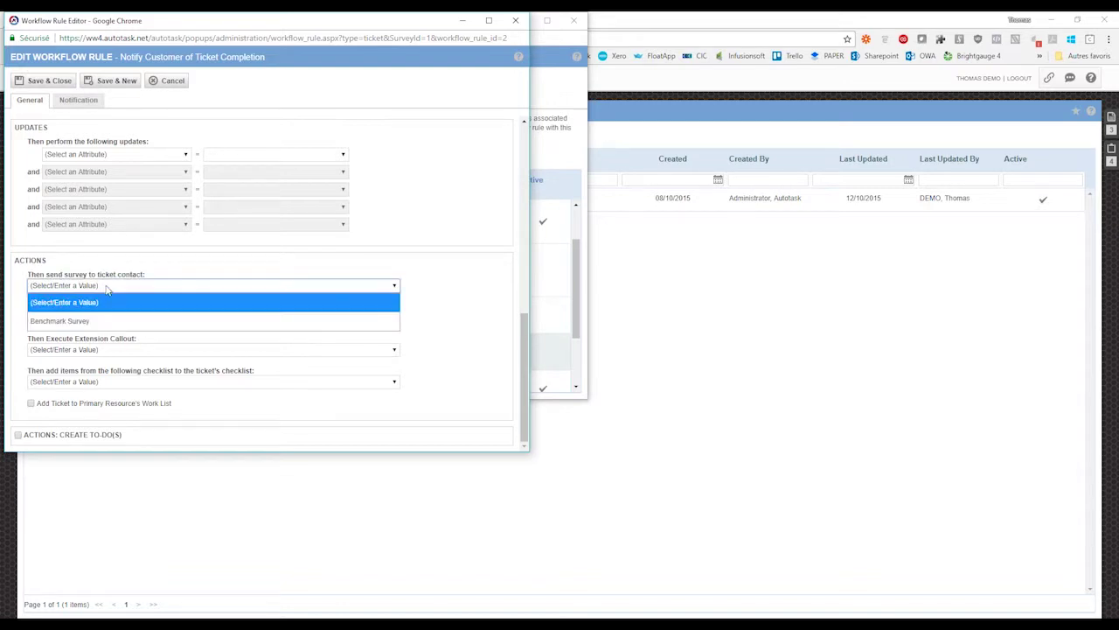
{"action": "left_click", "coordinate": [87, 326]}
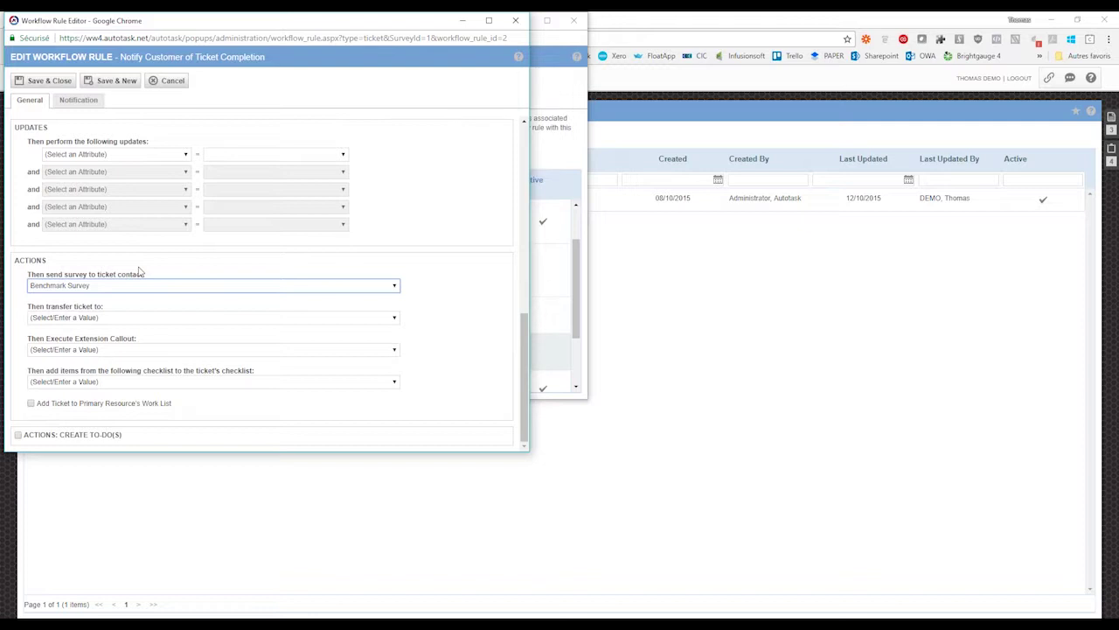
{"action": "left_click", "coordinate": [454, 278]}
{"action": "scroll", "coordinate": [442, 306], "scroll_direction": "up", "scroll_amount": 4}
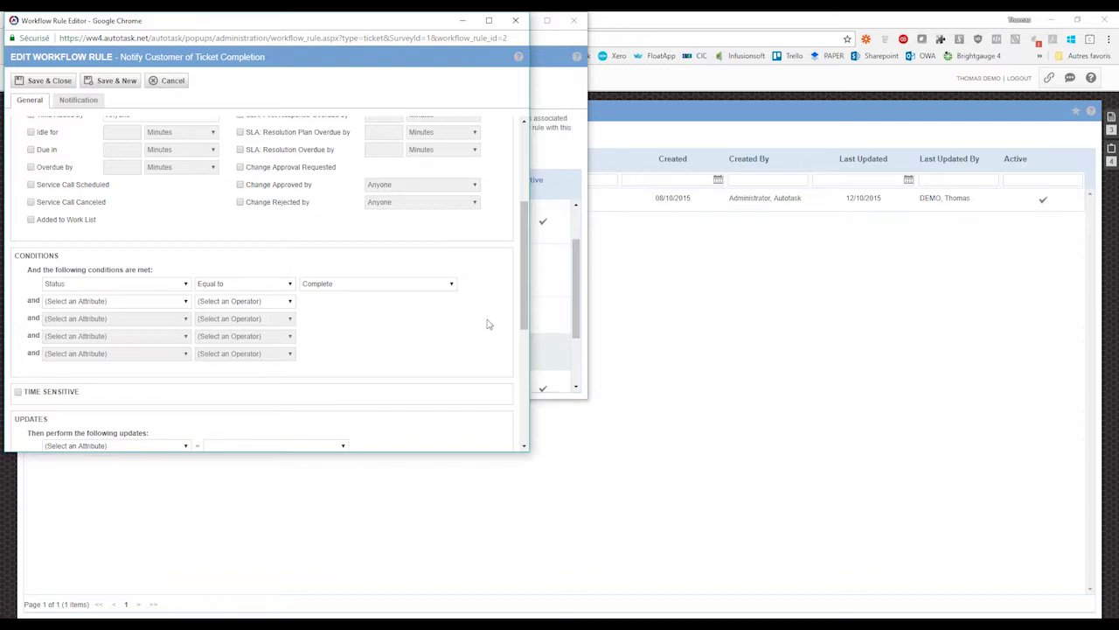
{"action": "scroll", "coordinate": [489, 324], "scroll_direction": "up", "scroll_amount": 3}
{"action": "left_click", "coordinate": [517, 20]}
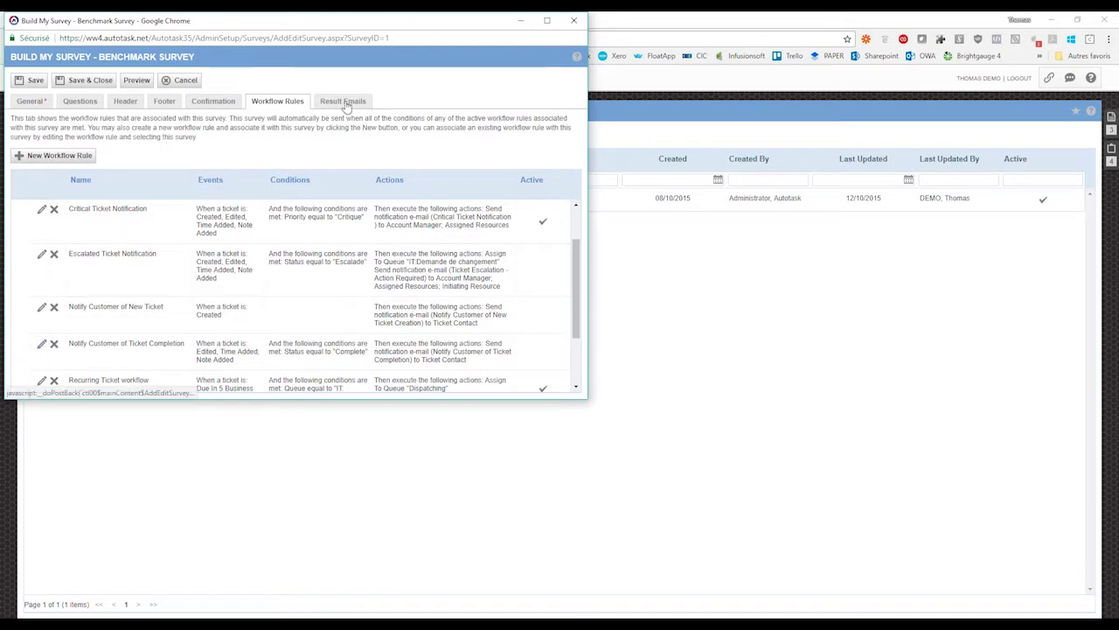
- Set the Result Emails survey score threshold to 3, review recipients, and close the survey window
{"action": "left_click", "coordinate": [346, 102]}
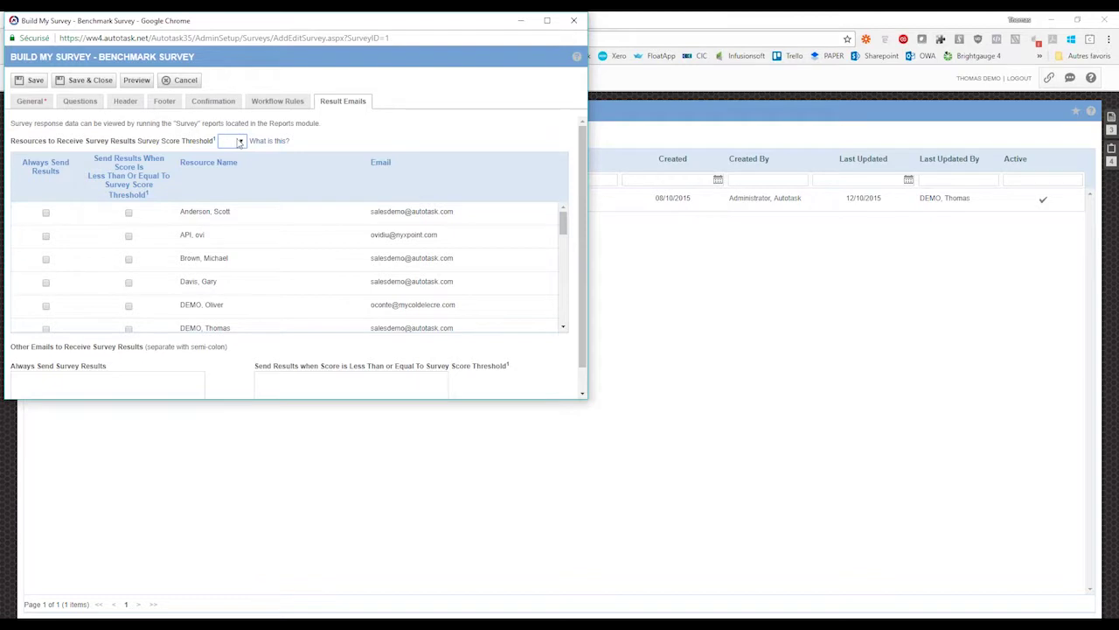
{"action": "left_click", "coordinate": [239, 143]}
{"action": "left_click", "coordinate": [228, 257]}
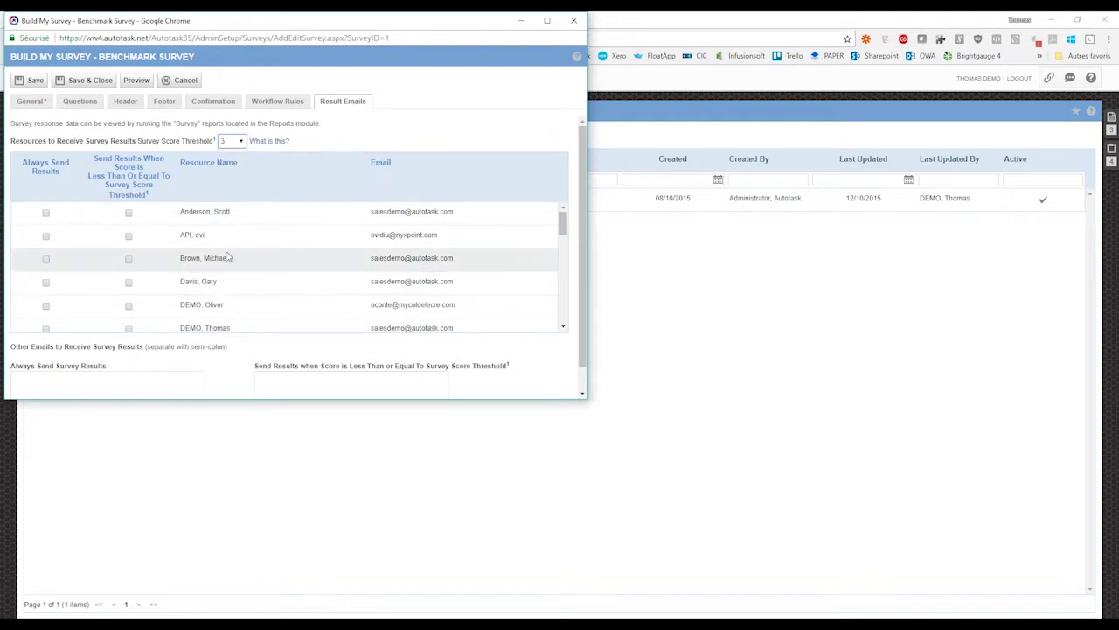
{"action": "scroll", "coordinate": [290, 272], "scroll_direction": "down", "scroll_amount": 2}
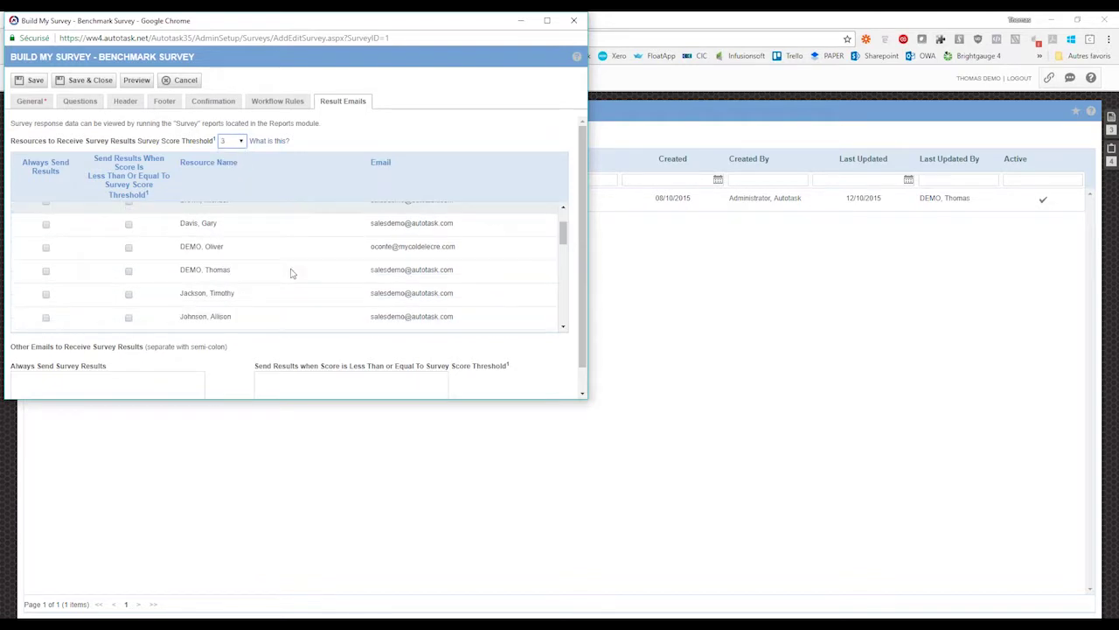
{"action": "scroll", "coordinate": [292, 274], "scroll_direction": "down", "scroll_amount": 4}
{"action": "scroll", "coordinate": [242, 330], "scroll_direction": "down", "scroll_amount": 5}
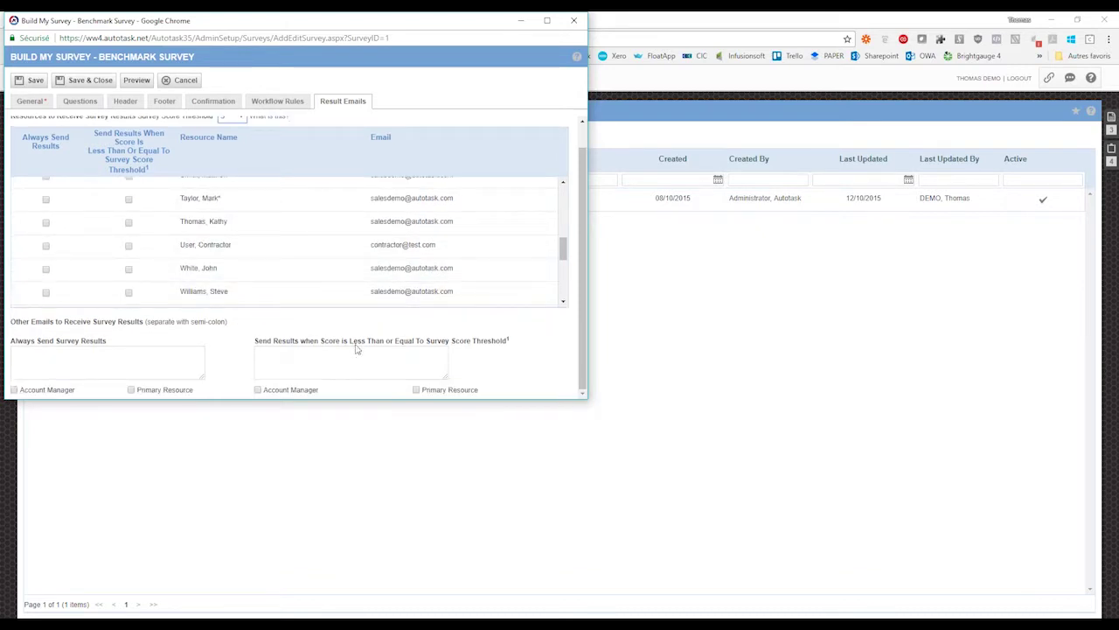
{"action": "left_click", "coordinate": [107, 365]}
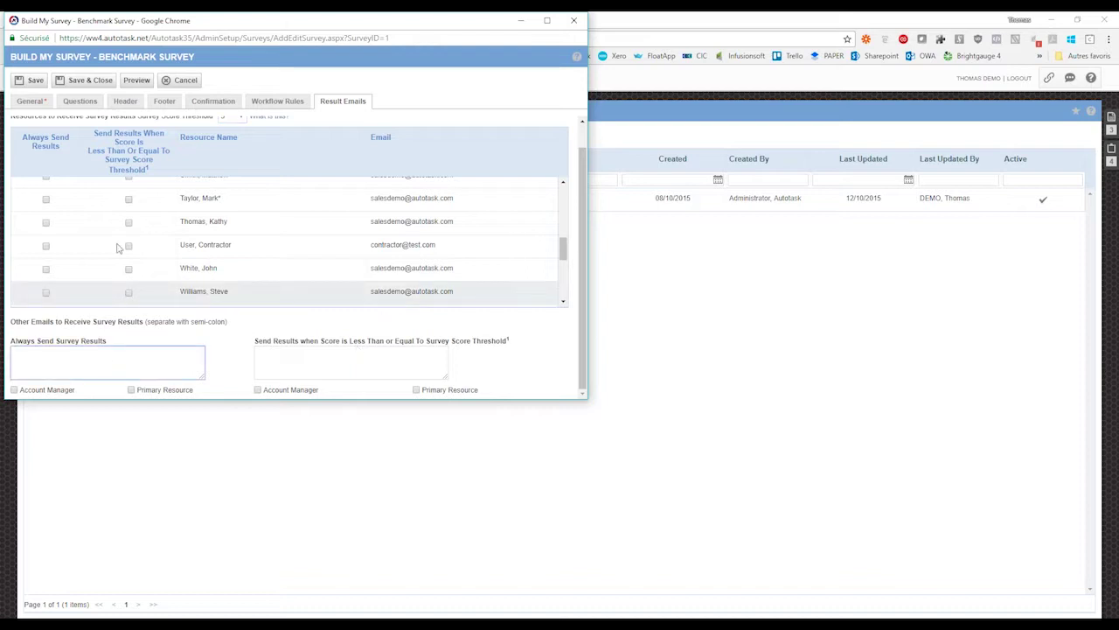
{"action": "left_click", "coordinate": [575, 23]}
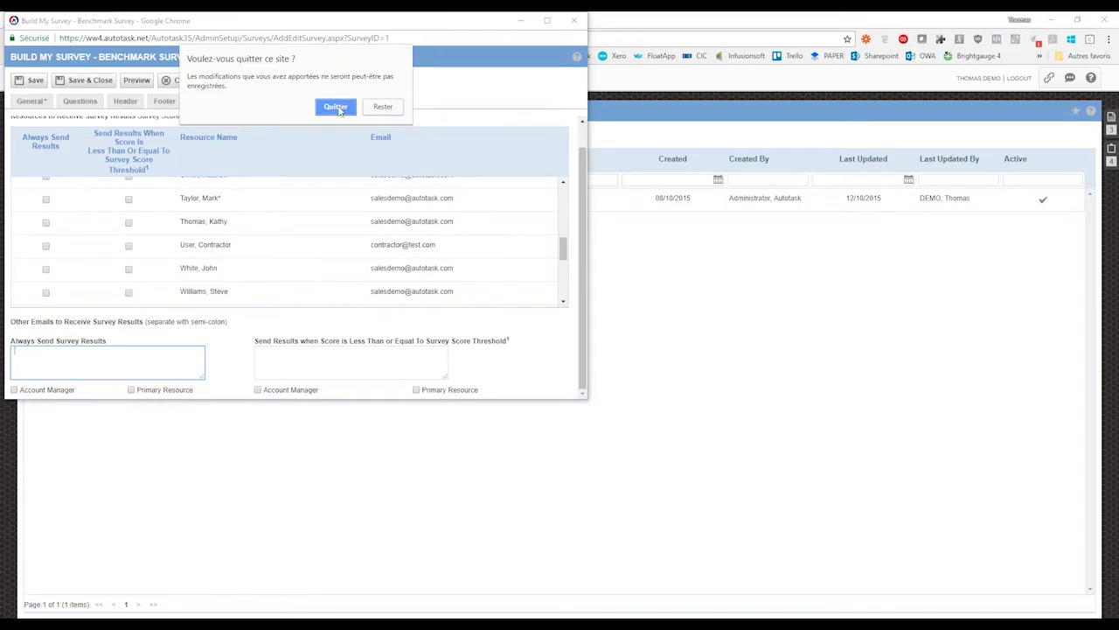
- Leave the survey builder, return to the admin features page, and go to System Settings
{"action": "left_click", "coordinate": [336, 107]}
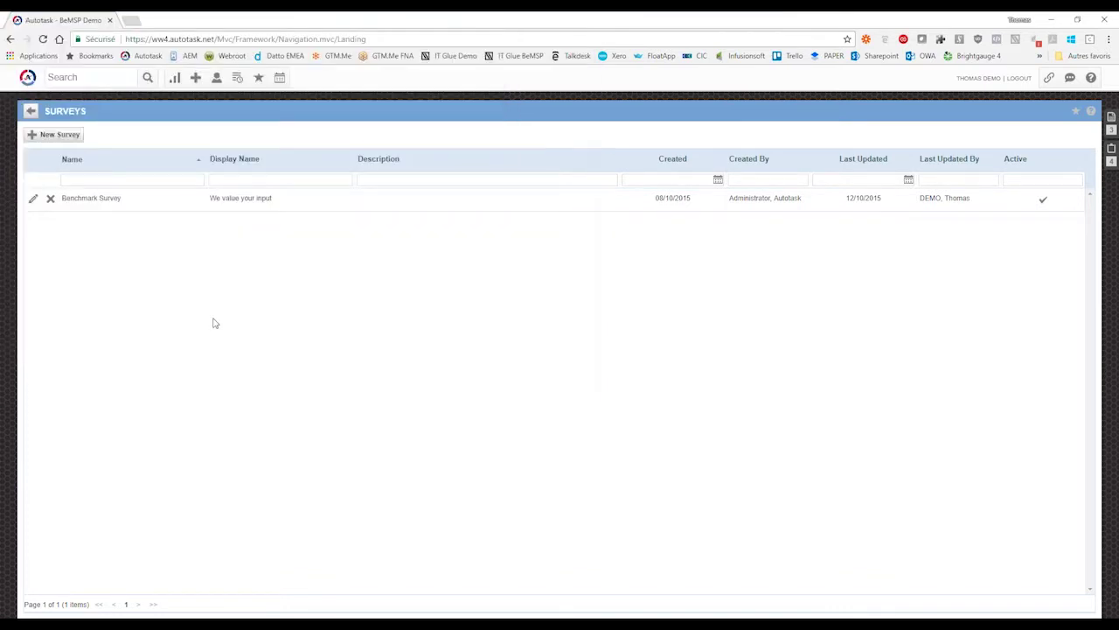
{"action": "left_click", "coordinate": [31, 110]}
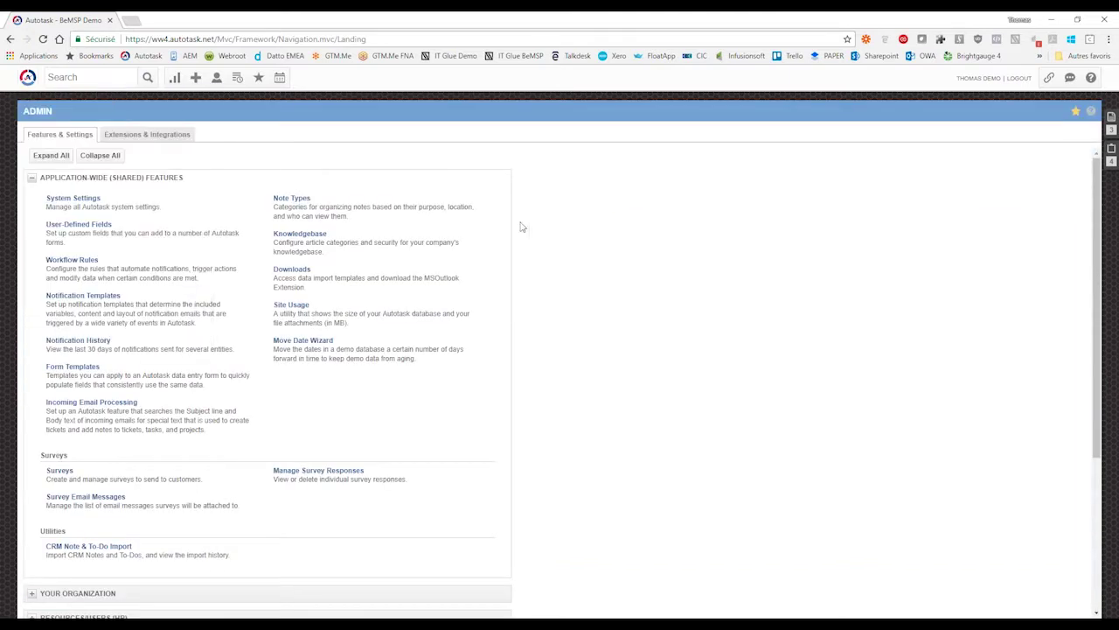
{"action": "mouse_move", "coordinate": [30, 81]}
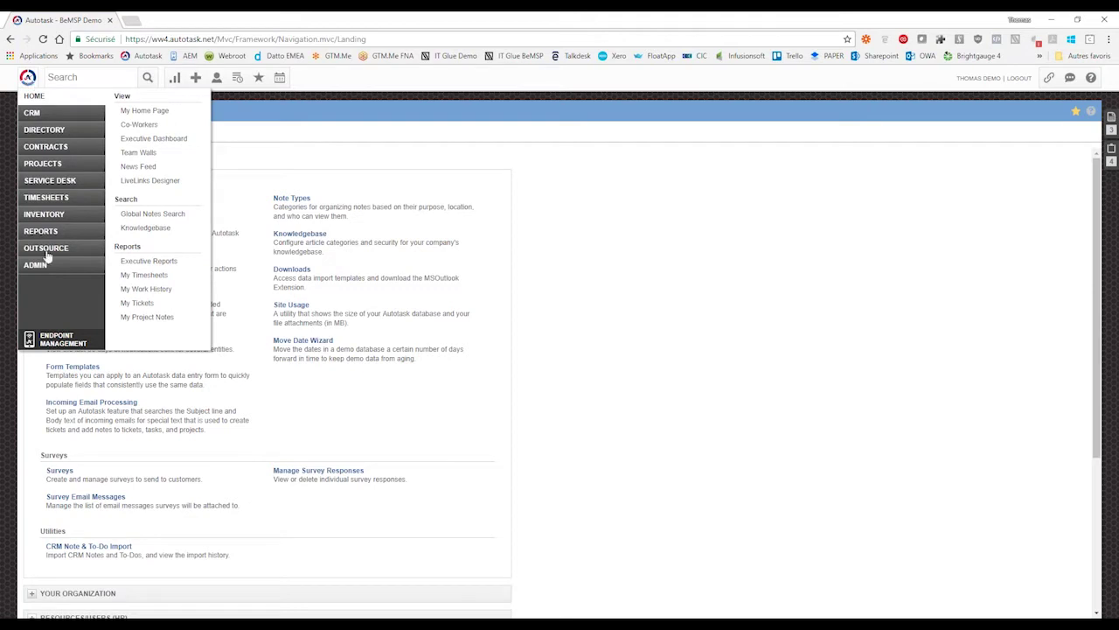
{"action": "mouse_move", "coordinate": [49, 267]}
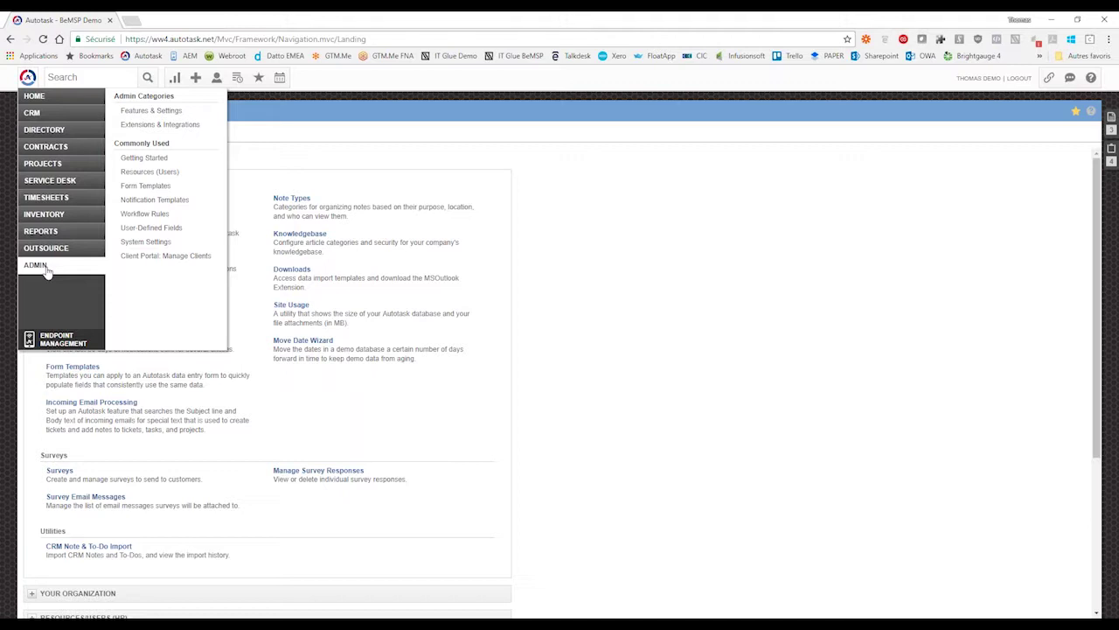
{"action": "left_click", "coordinate": [141, 242]}
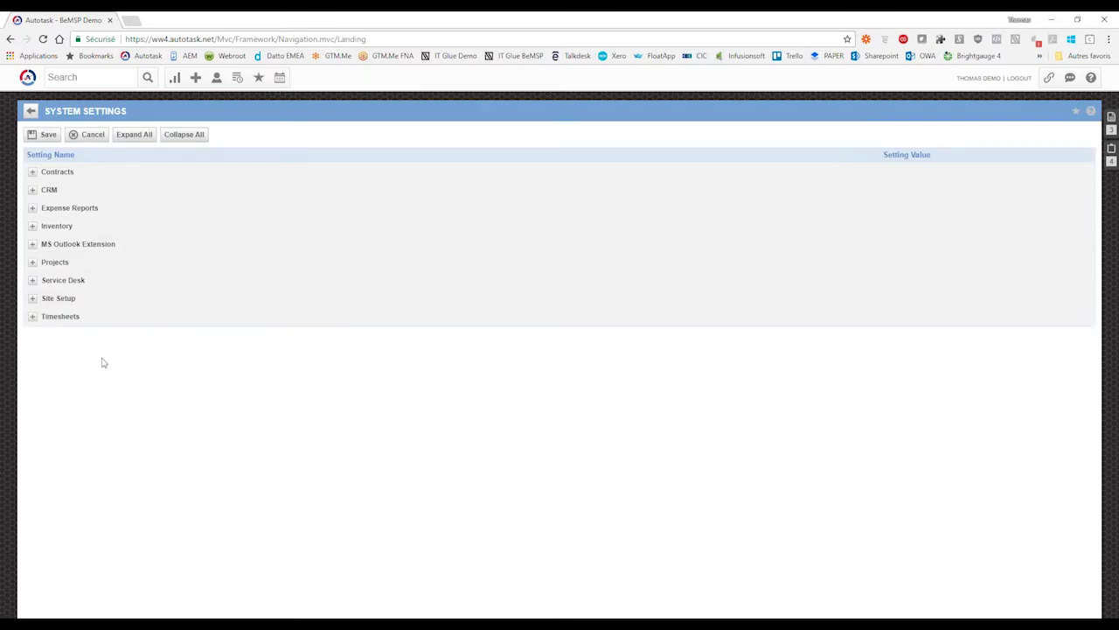
- Expand Site Setup and keep the survey frequency limit at Do Not Limit
{"action": "left_click", "coordinate": [33, 299]}
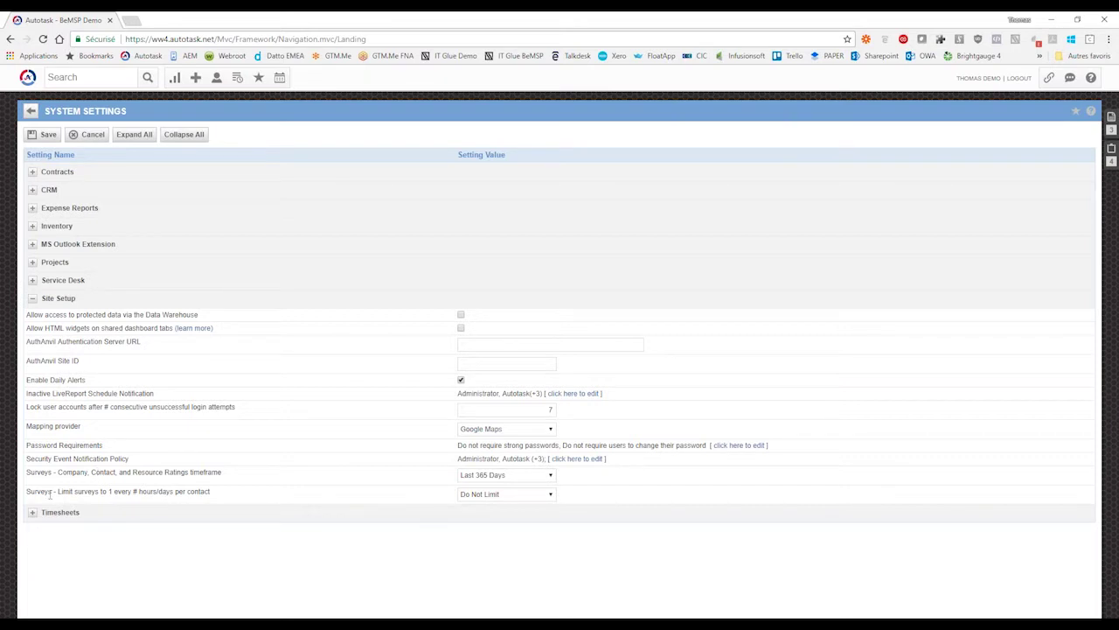
{"action": "left_click_drag", "start_coordinate": [27, 492], "coordinate": [210, 492]}
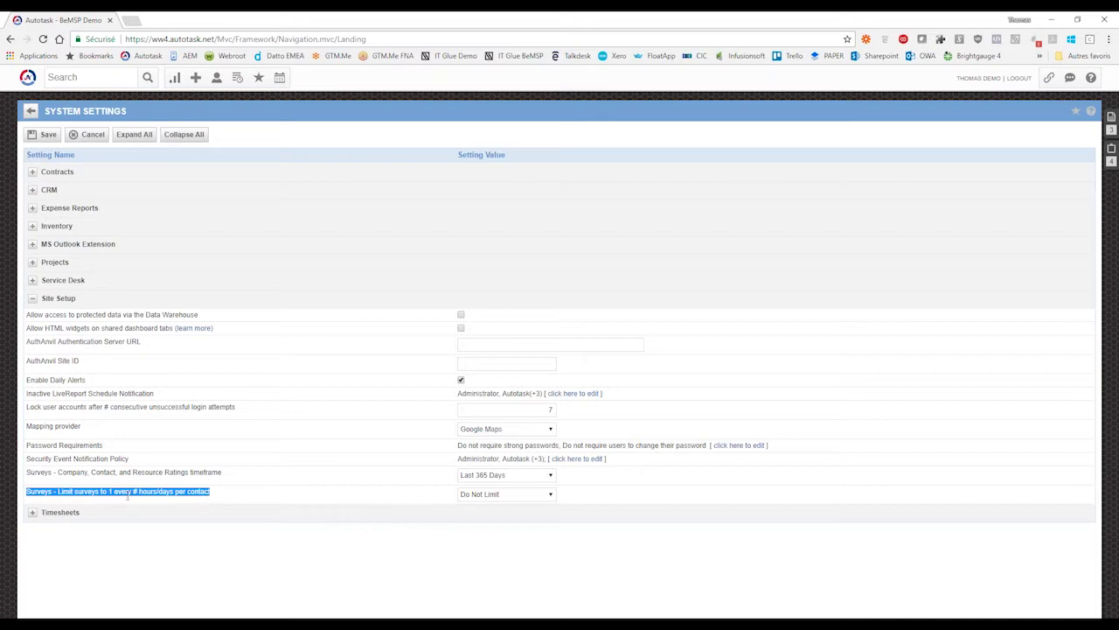
{"action": "left_click", "coordinate": [87, 493]}
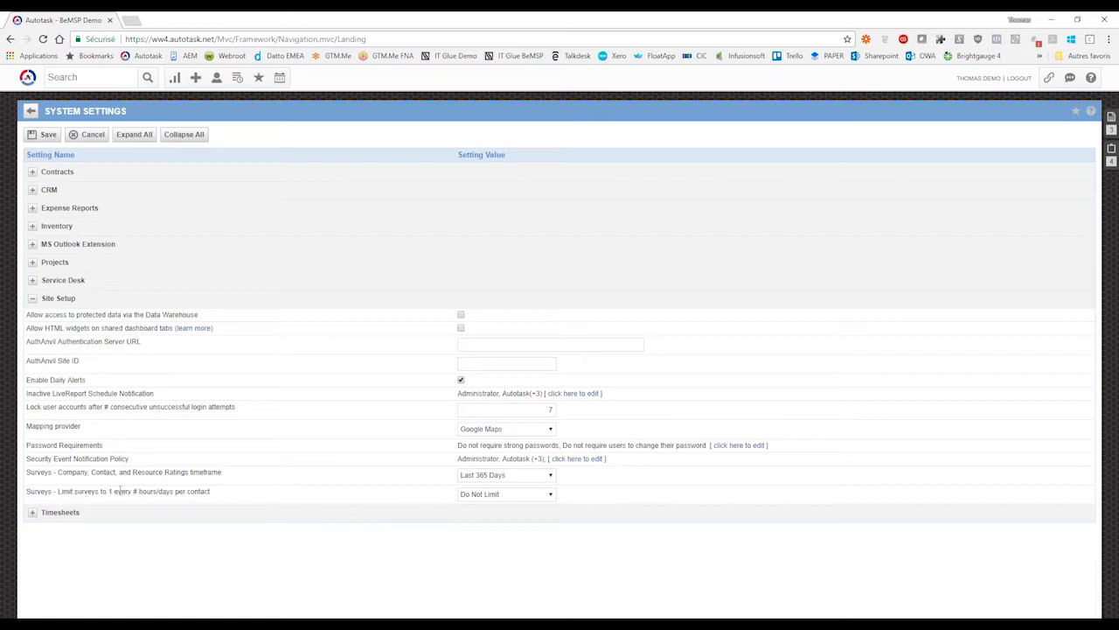
{"action": "left_click", "coordinate": [552, 495]}
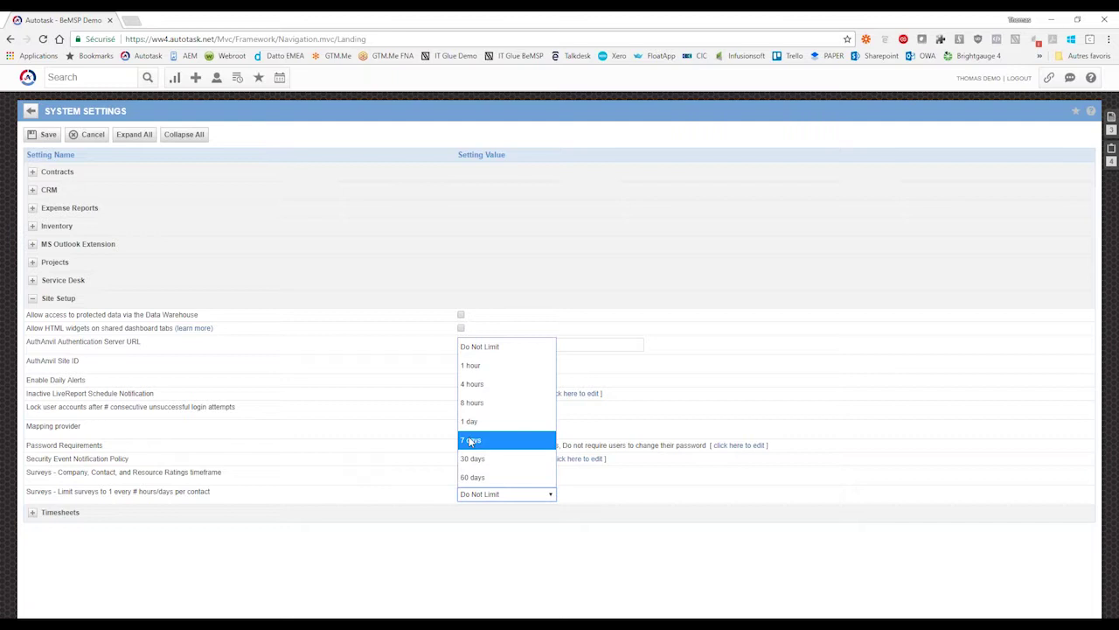
{"action": "left_click", "coordinate": [455, 461]}
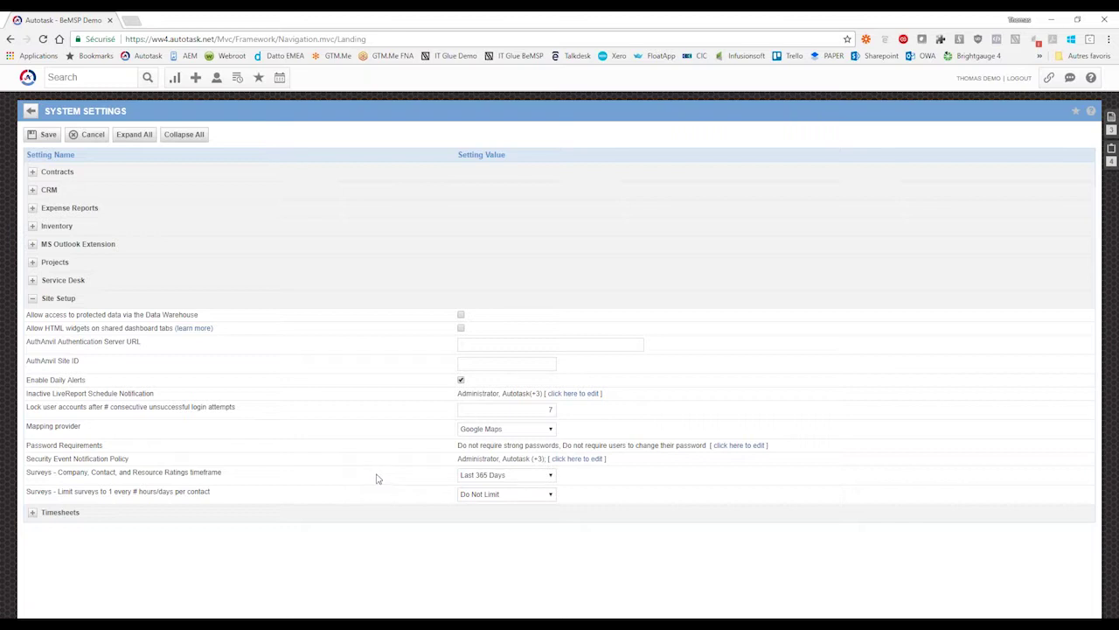
- Check the survey ratings timeframe and keep it at Last 365 Days
{"action": "left_click_drag", "start_coordinate": [59, 473], "coordinate": [196, 476]}
{"action": "left_click", "coordinate": [234, 474]}
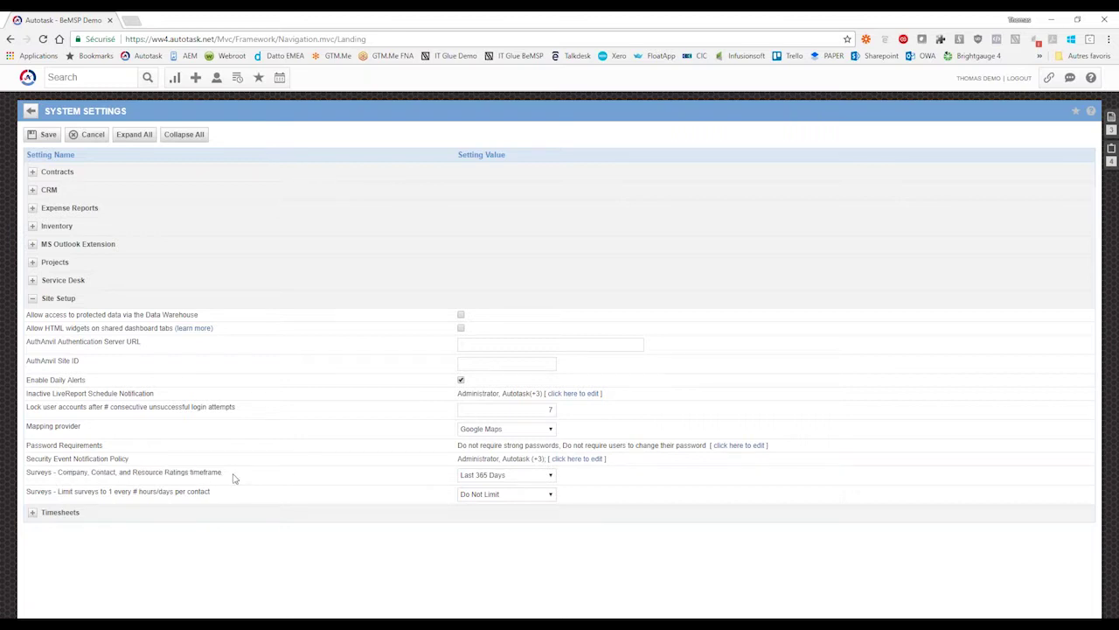
{"action": "left_click", "coordinate": [543, 476]}
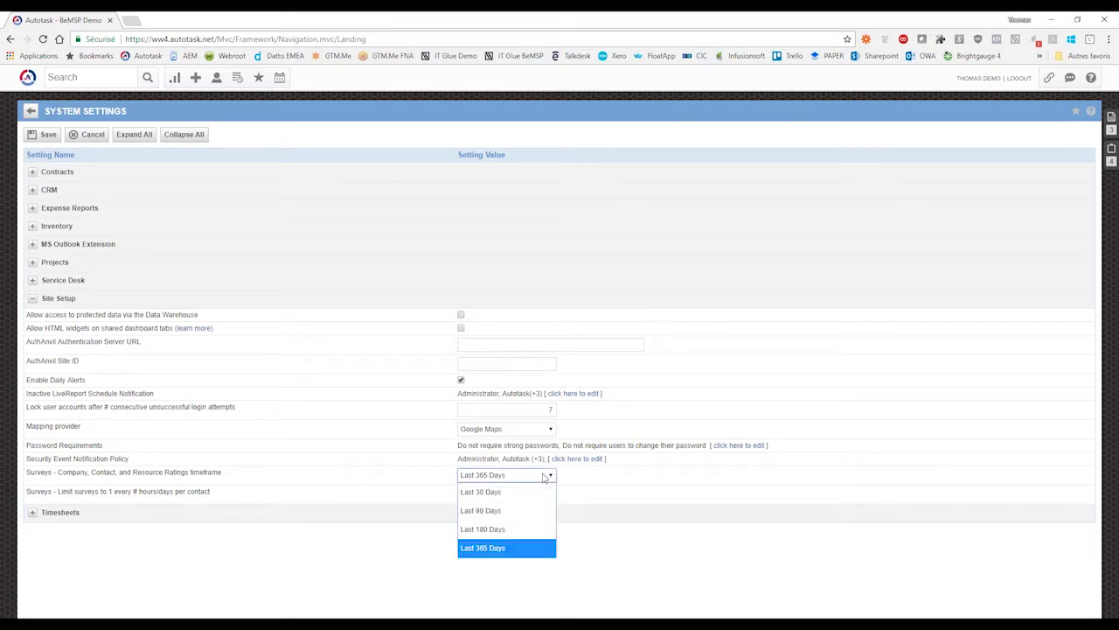
{"action": "left_click", "coordinate": [483, 548]}
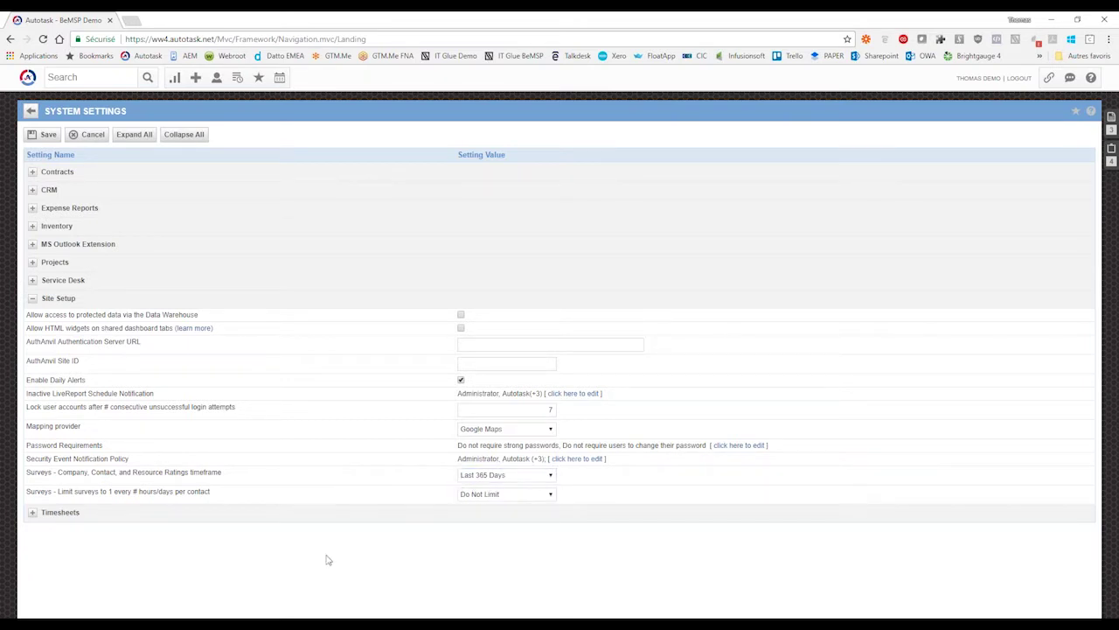
{"action": "left_click", "coordinate": [177, 79]}
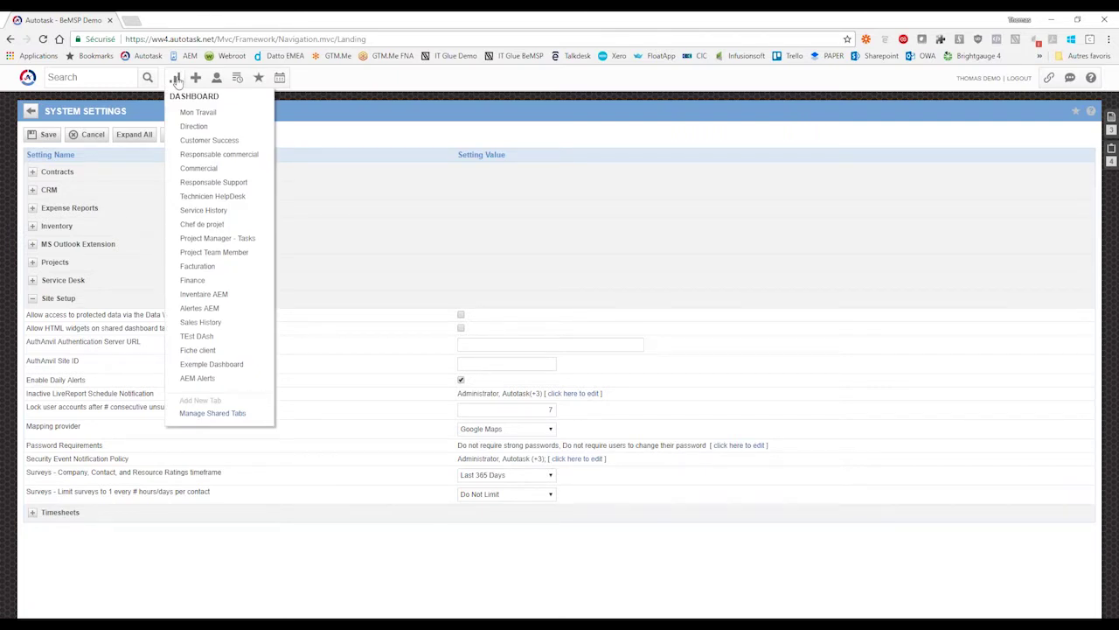